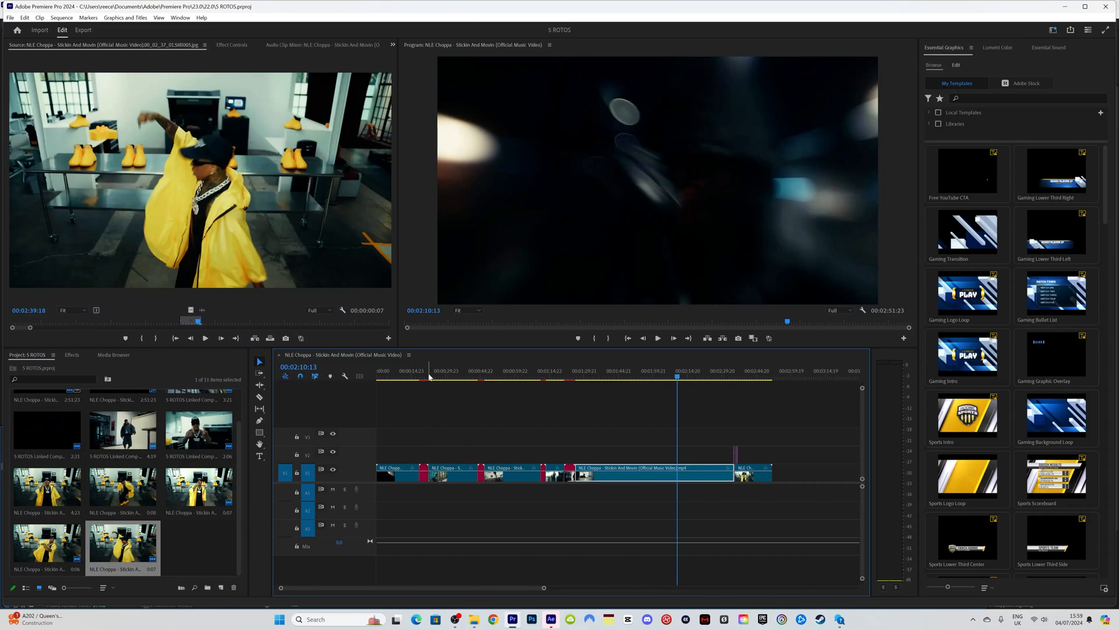
# Step: Jump the Premiere sequence to 00:00:19:04, the shot of the man leaping past tall windows
pyautogui.click(420, 380)
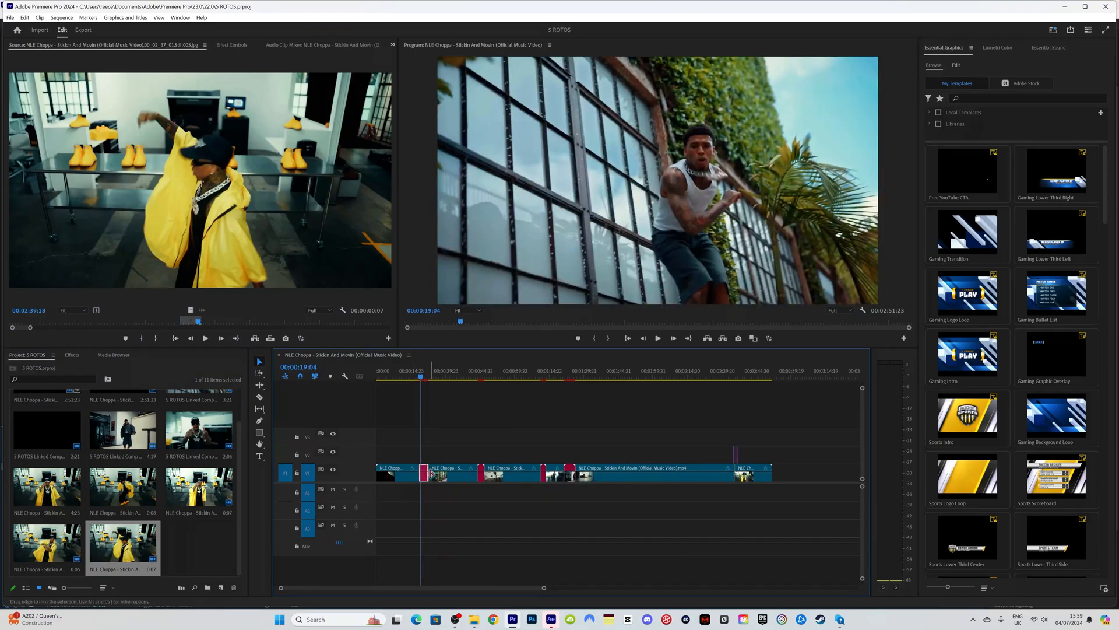
# Step: In After Effects, open Comp 01 and load its leaping clip in the Layer panel
pyautogui.click(551, 624)
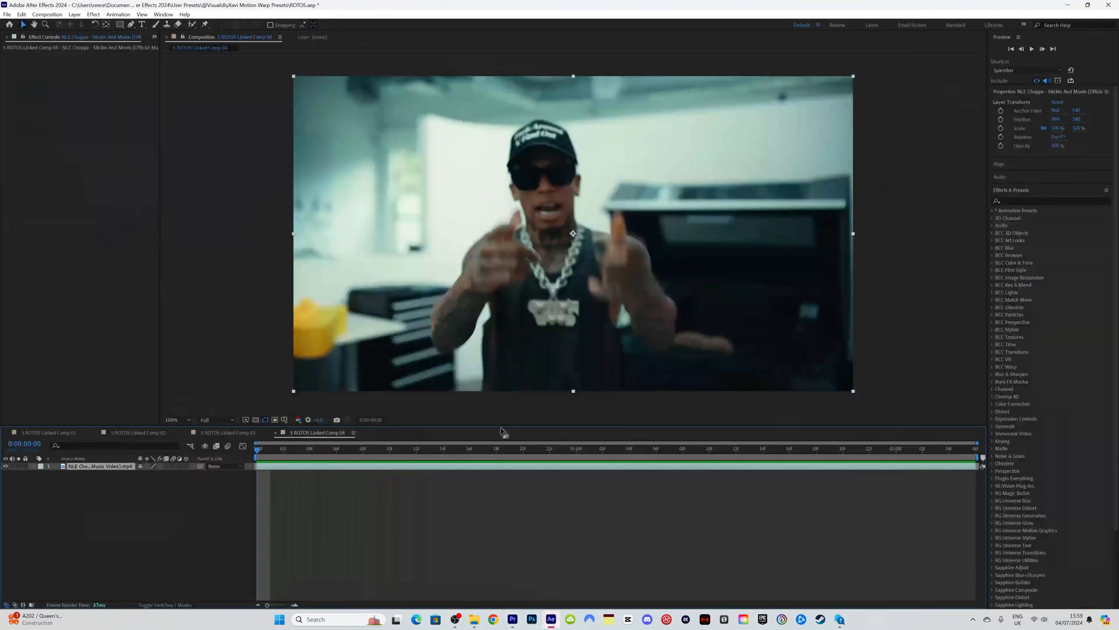
pyautogui.click(52, 434)
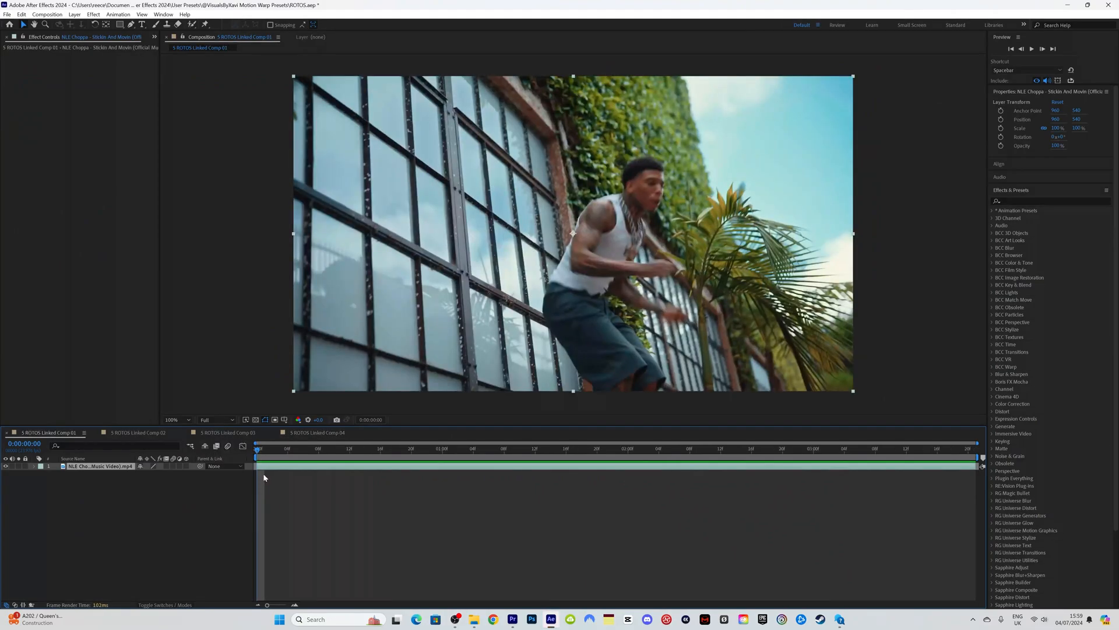
pyautogui.doubleClick(282, 467)
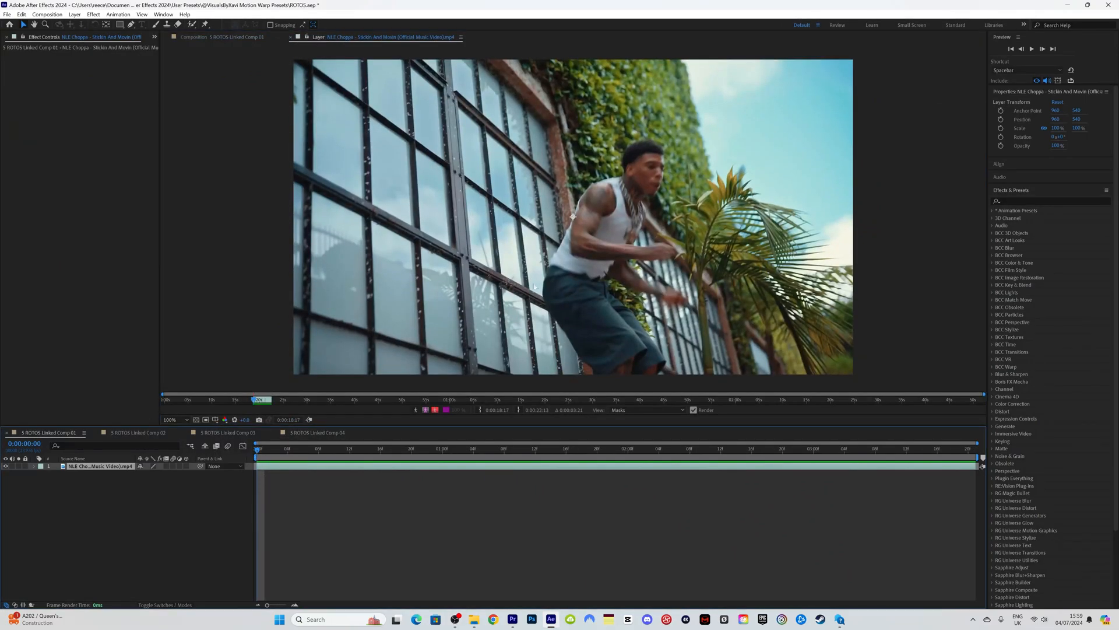
# Step: Paint a Roto Brush stroke down the man to separate him from the windows and palm
pyautogui.scroll(-1, 583, 252)
pyautogui.scroll(1, 582, 251)
pyautogui.click(192, 24)
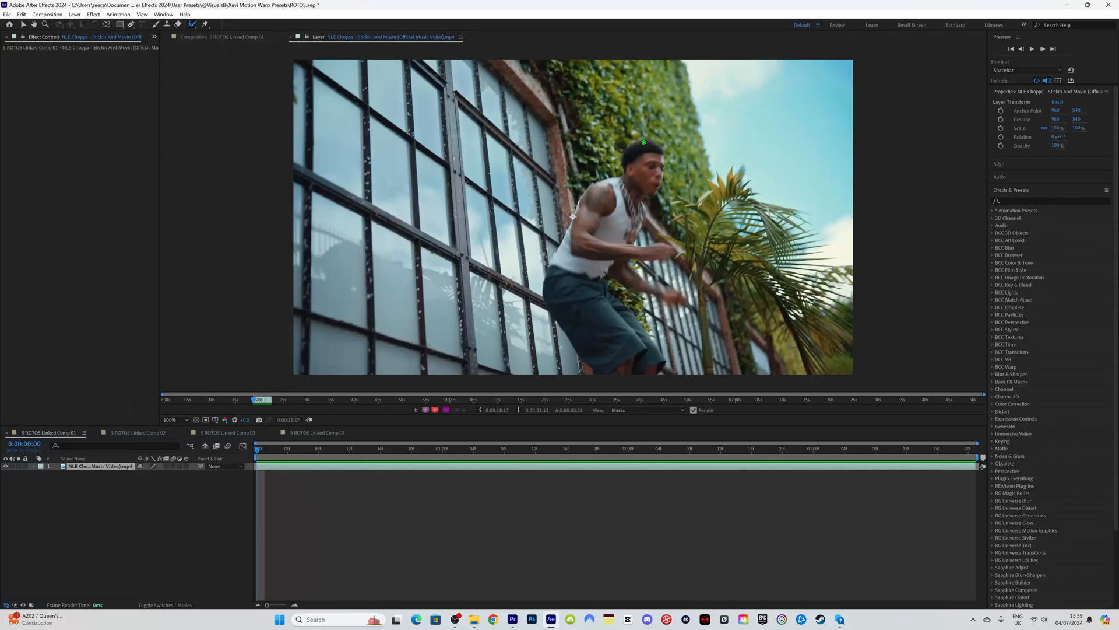
pyautogui.scroll(-1, 644, 142)
pyautogui.moveTo(605, 196); pyautogui.dragTo(599, 296)
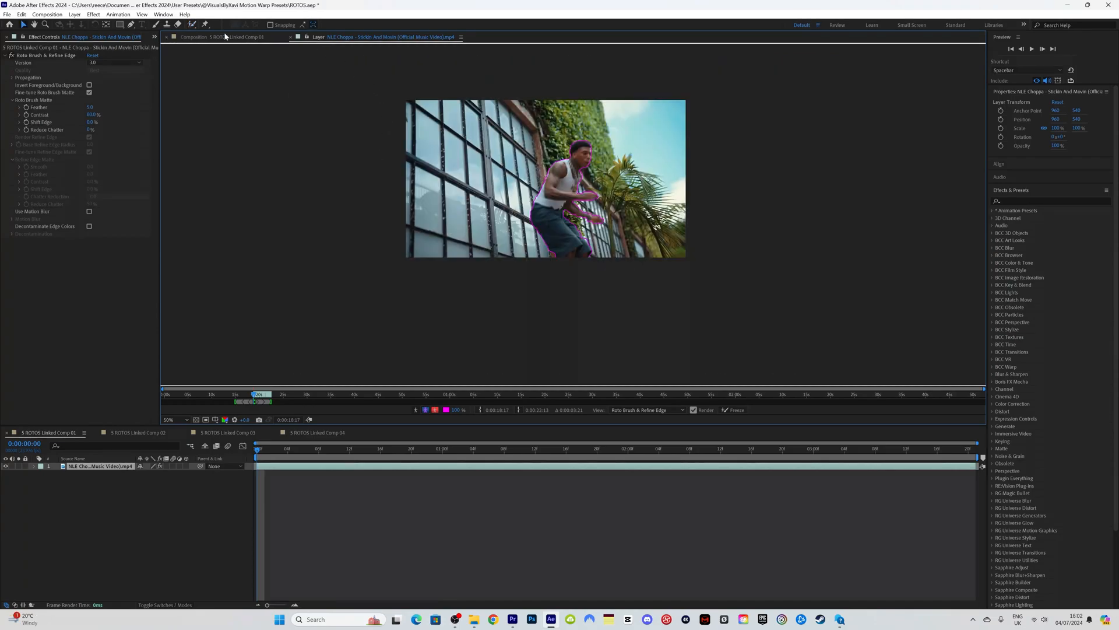
# Step: Scrub the cut-out man on black in Comp 01 and raise the Roto Brush feather to 15.0
pyautogui.click(225, 36)
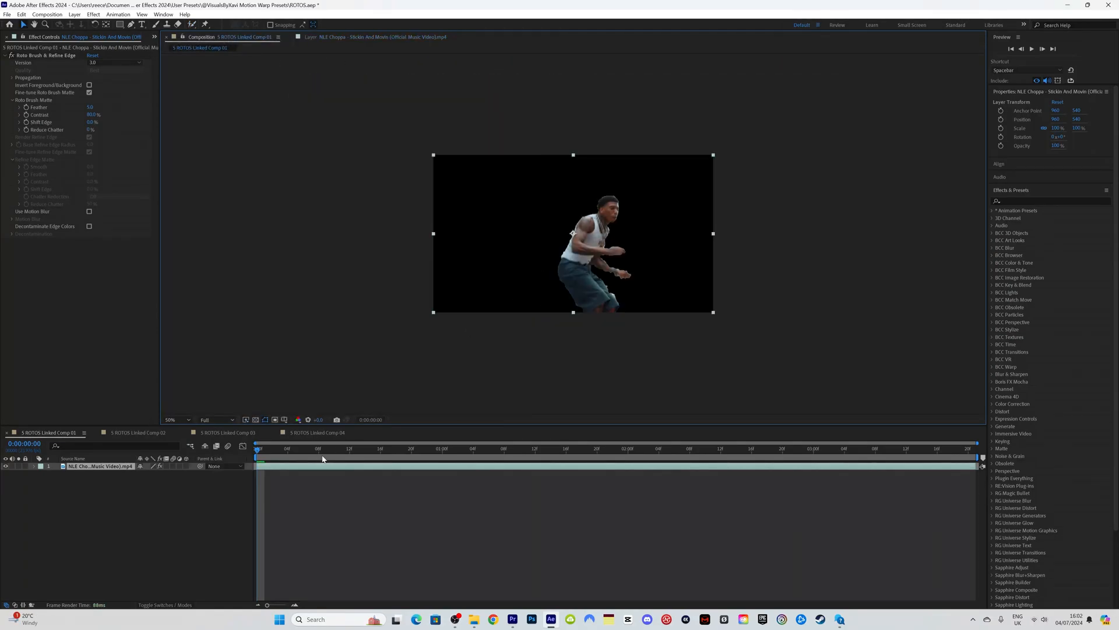
pyautogui.moveTo(274, 450)
pyautogui.mouseDown()
pyautogui.moveTo(295, 451)
pyautogui.moveTo(254, 457)
pyautogui.mouseUp()
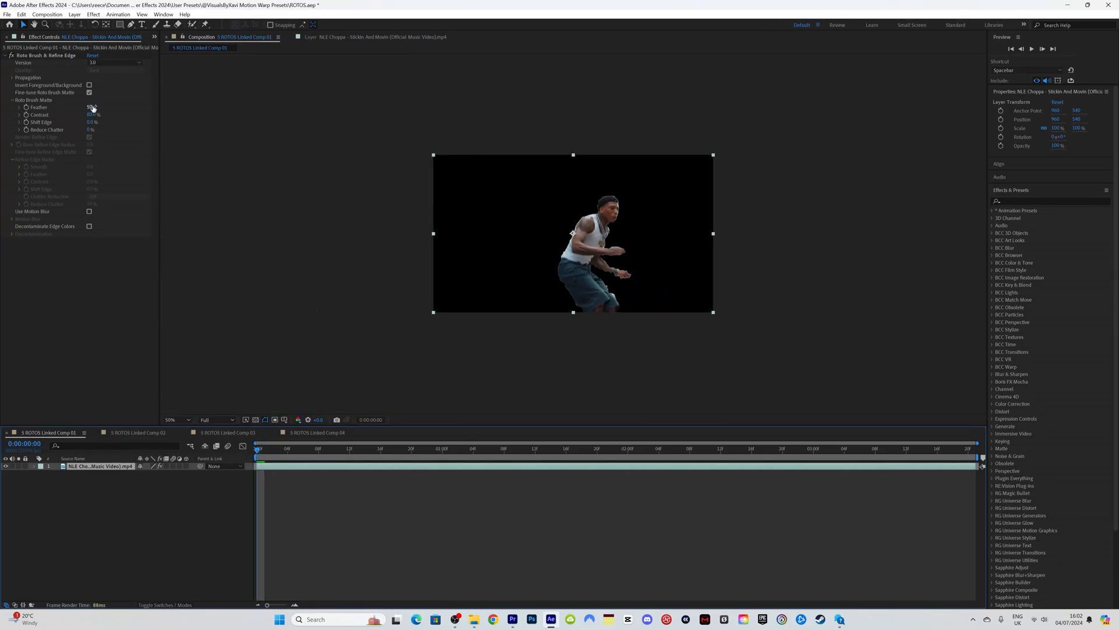
pyautogui.moveTo(92, 106); pyautogui.dragTo(134, 105)
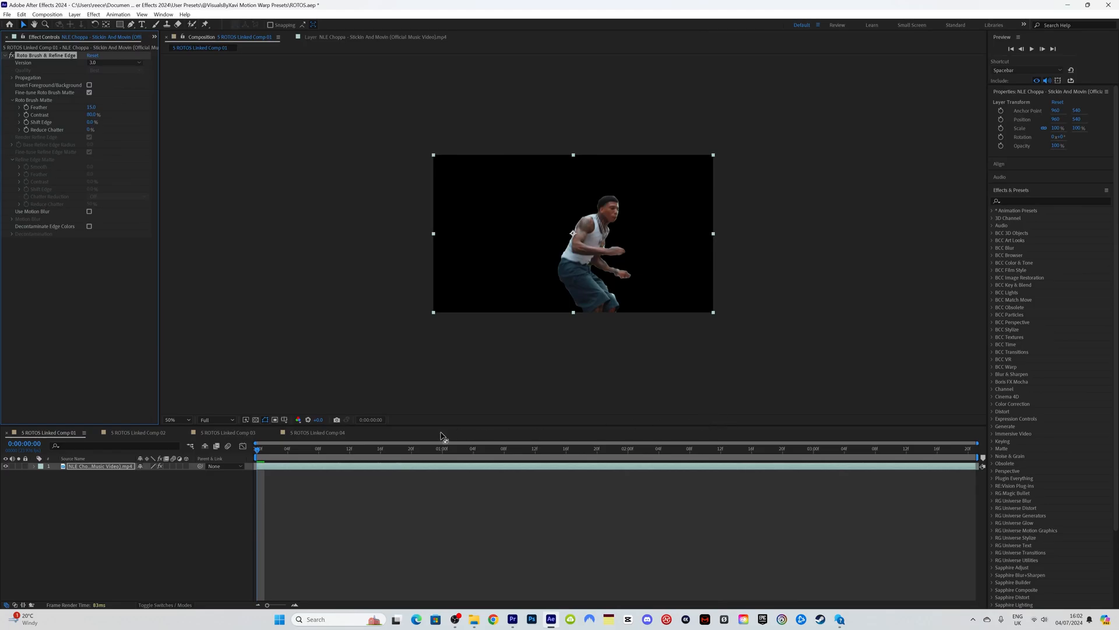
pyautogui.click(353, 39)
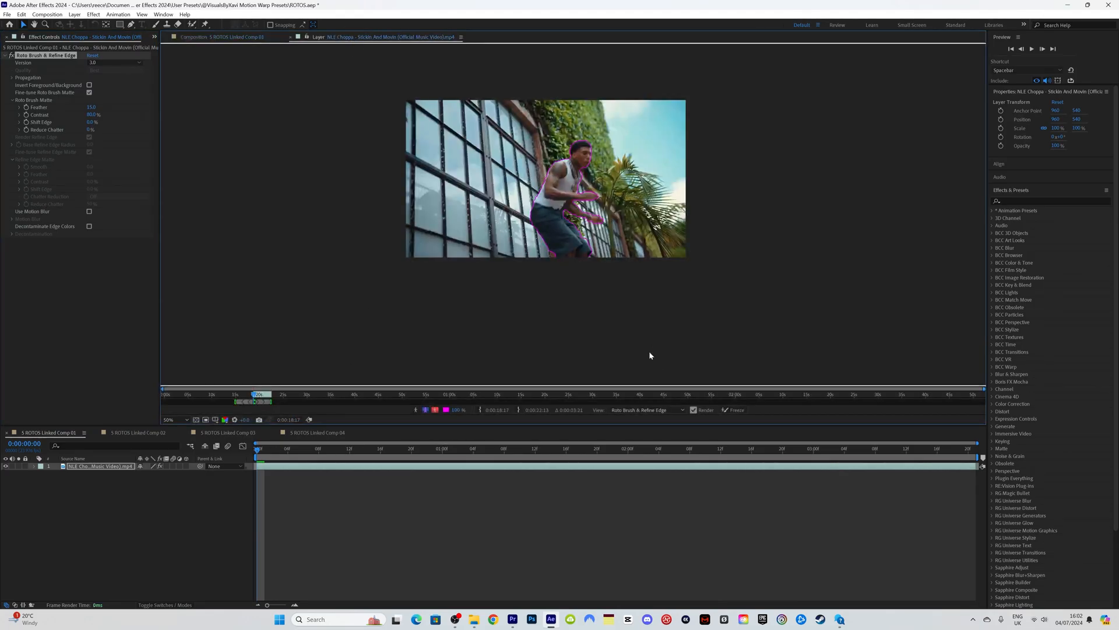
# Step: Inspect the roto outline up close, then freeze the Roto Brush propagation across the whole clip
pyautogui.press('/')
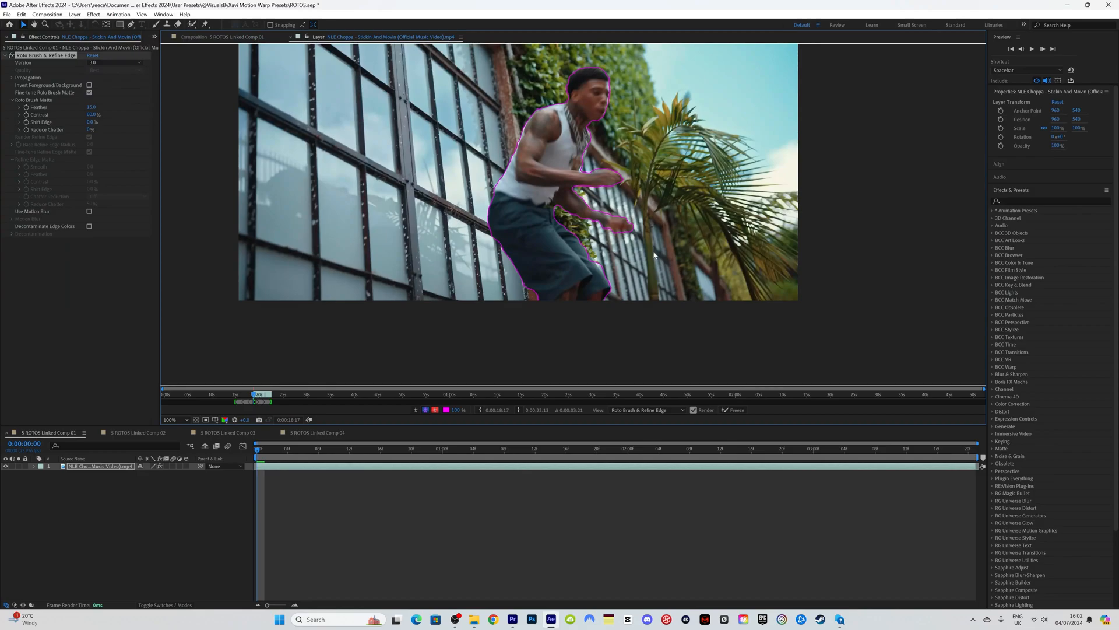
pyautogui.press('h')
pyautogui.moveTo(652, 225); pyautogui.dragTo(656, 292)
pyautogui.scroll(-1, 655, 292)
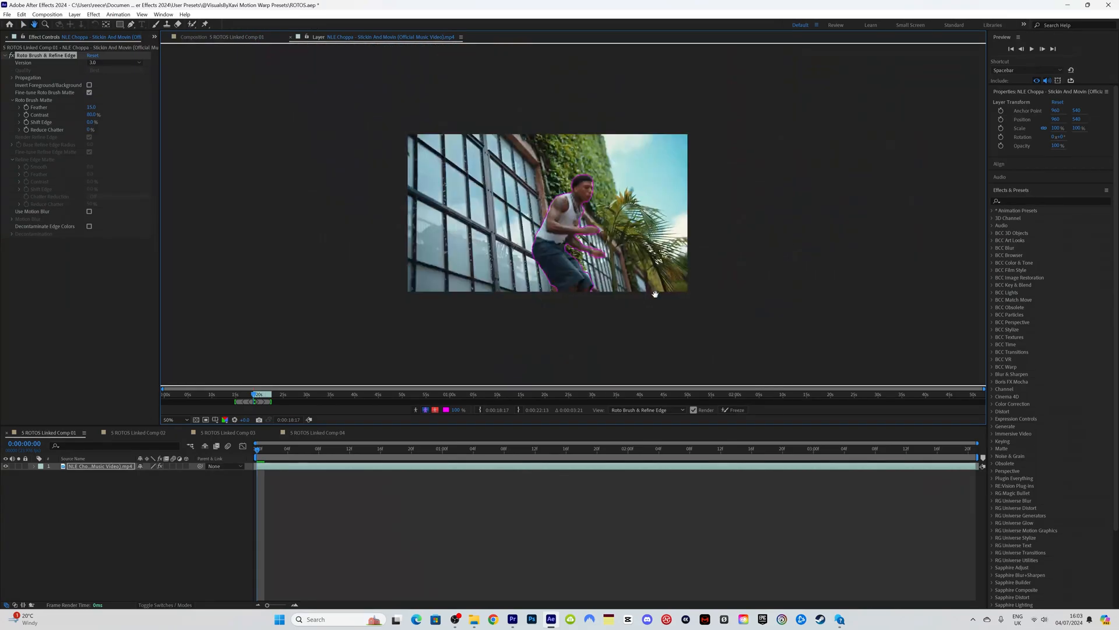
pyautogui.click(733, 410)
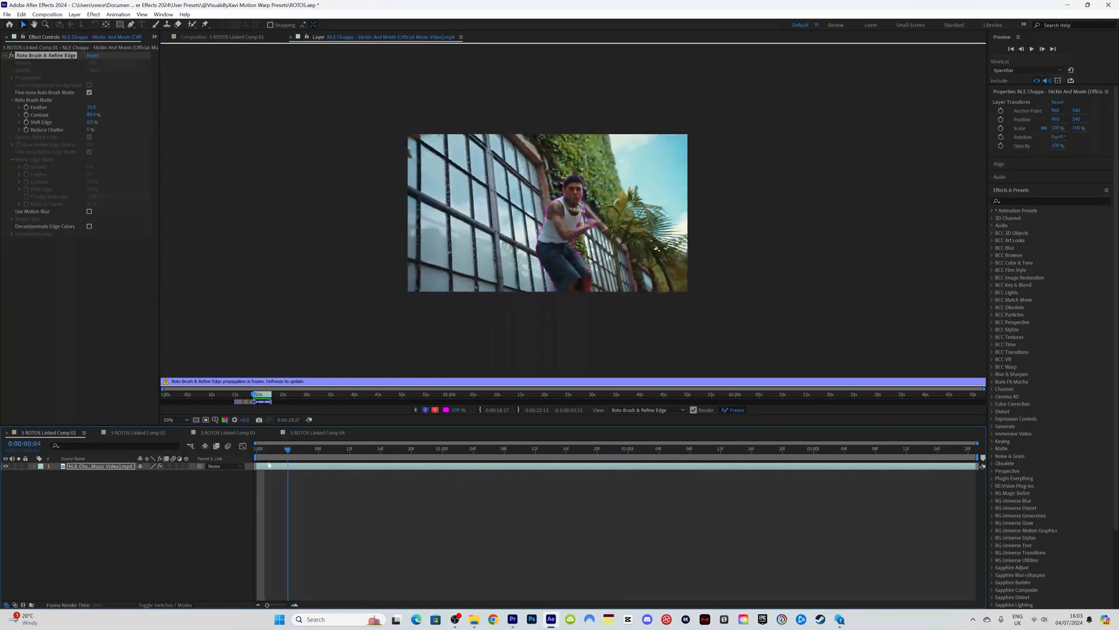
# Step: Duplicate the cut-out clip layer twice to make three stacked copies
pyautogui.click(309, 466)
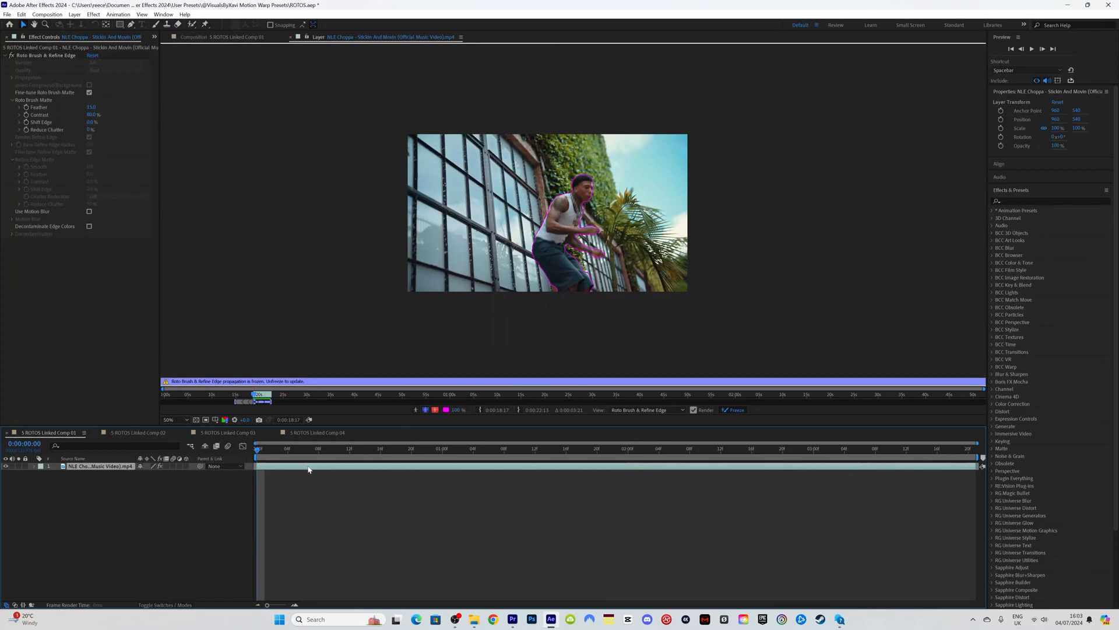
pyautogui.hotkey('ctrl', 'd')
pyautogui.click(297, 474)
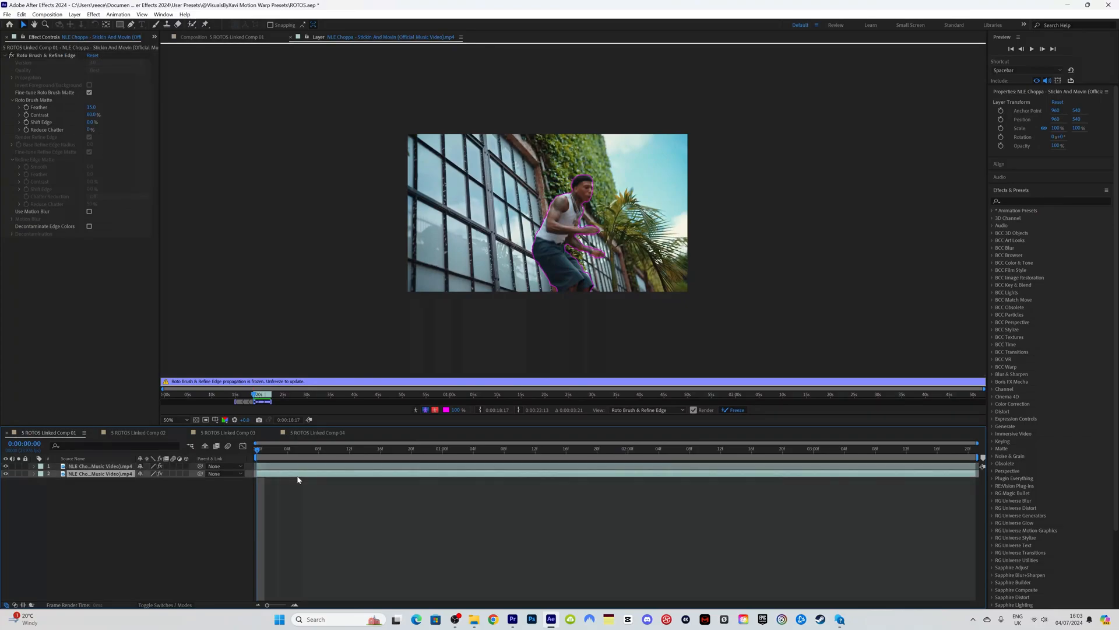
pyautogui.hotkey('ctrl', 'd')
# Step: Delete Roto Brush & Refine Edge from bottom layer 3 so the full scene shows
pyautogui.click(293, 481)
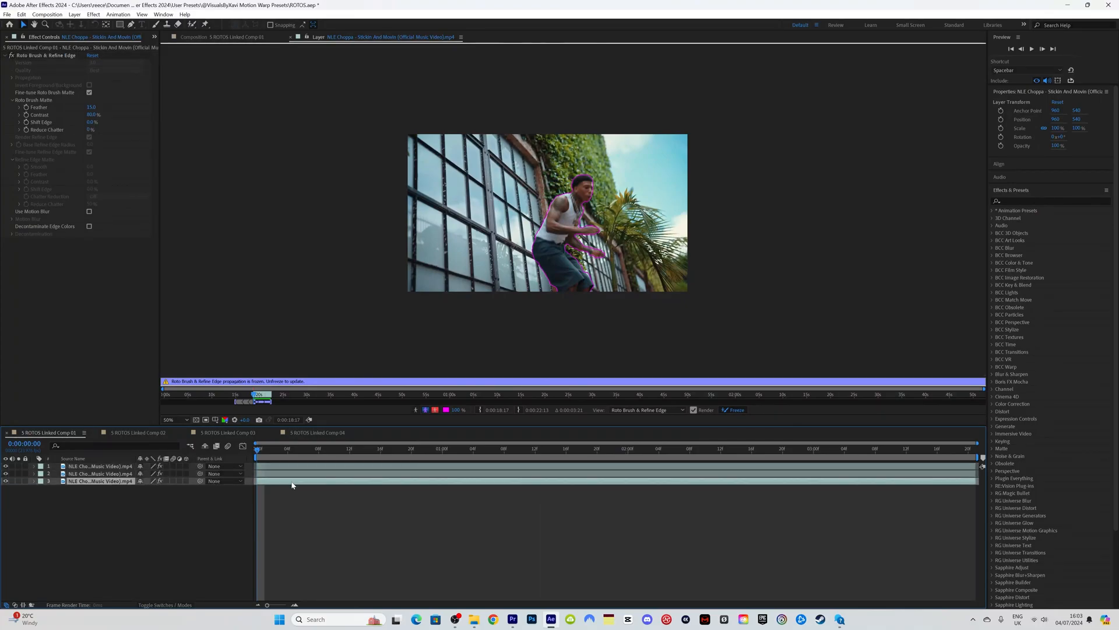
pyautogui.click(221, 37)
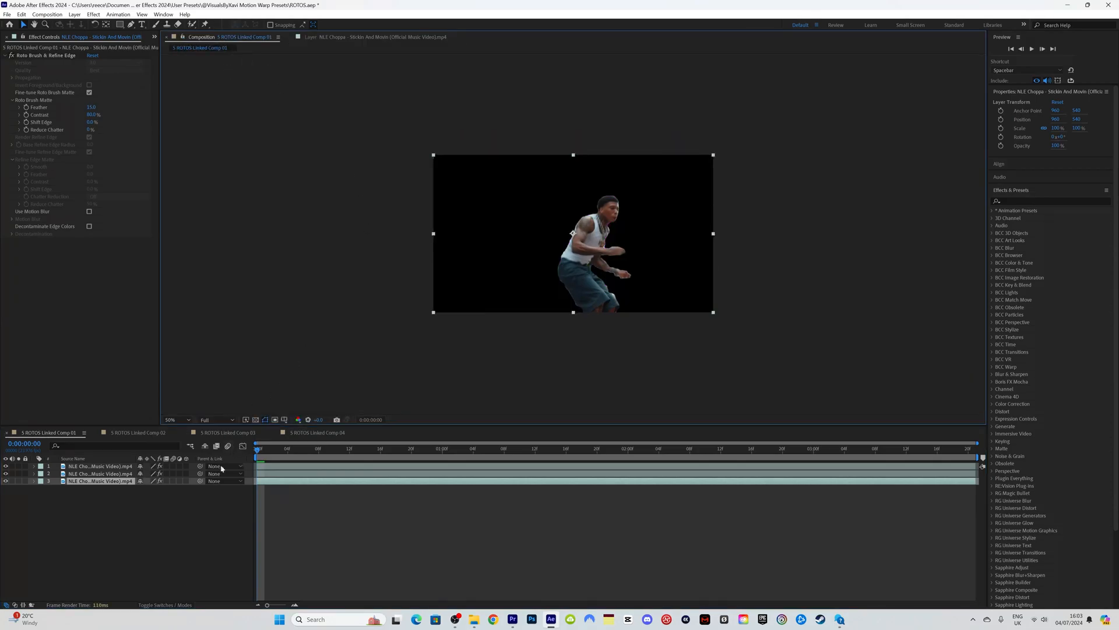
pyautogui.click(40, 56)
pyautogui.press('Delete')
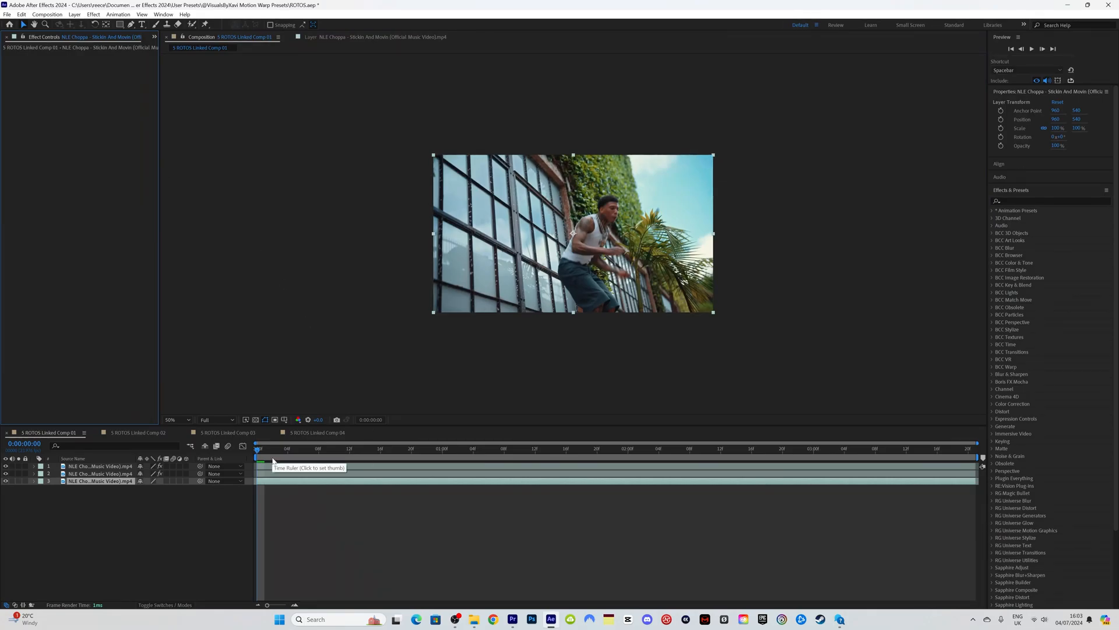
pyautogui.click(34, 473)
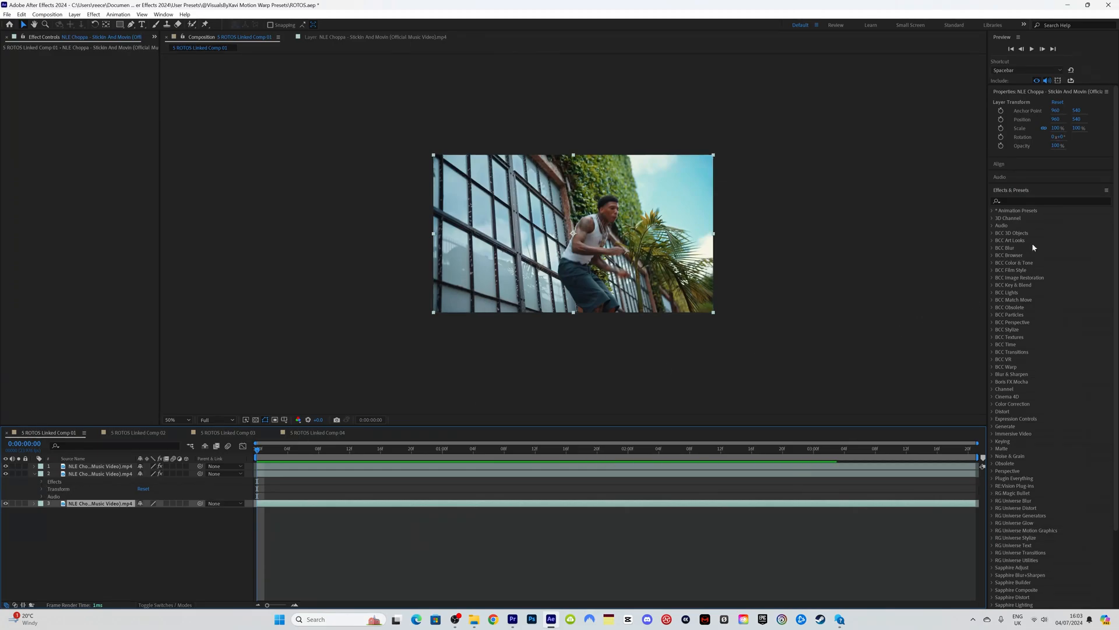
# Step: Apply Echo to layer 2 and trim its in point to frame 0:00:00:01
pyautogui.click(1012, 201)
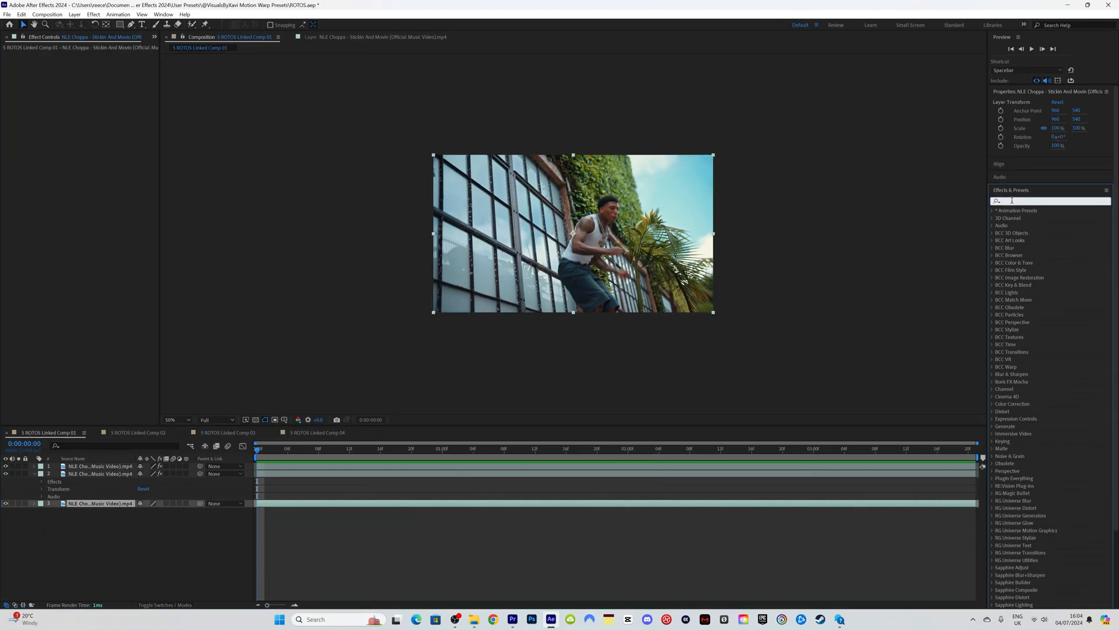
pyautogui.write('echo')
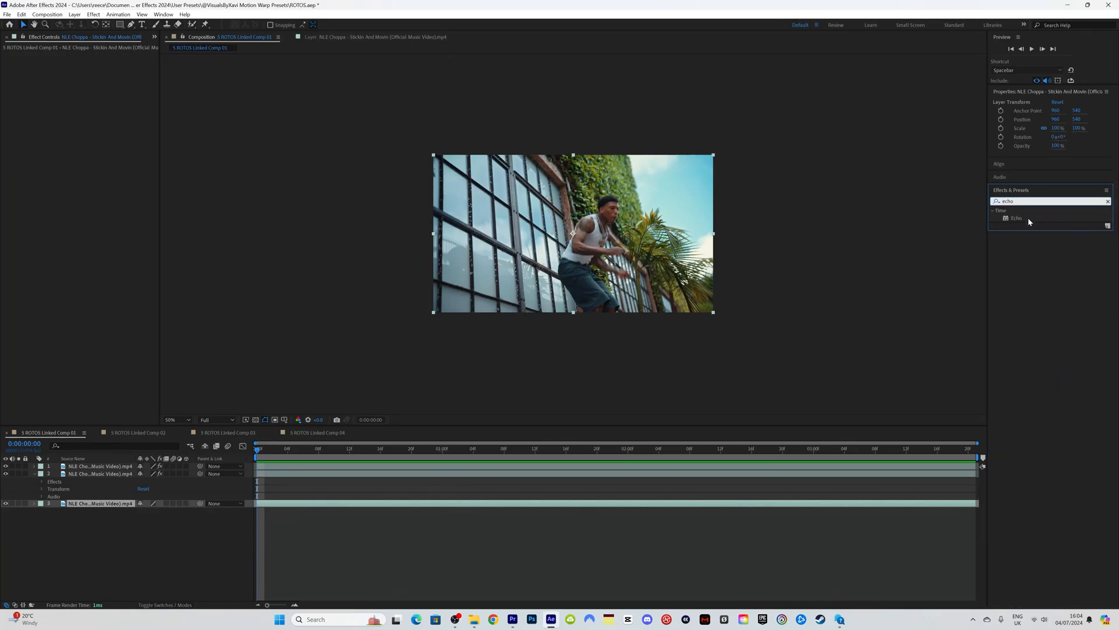
pyautogui.moveTo(1029, 222)
pyautogui.mouseDown()
pyautogui.moveTo(901, 268)
pyautogui.moveTo(113, 477)
pyautogui.mouseUp()
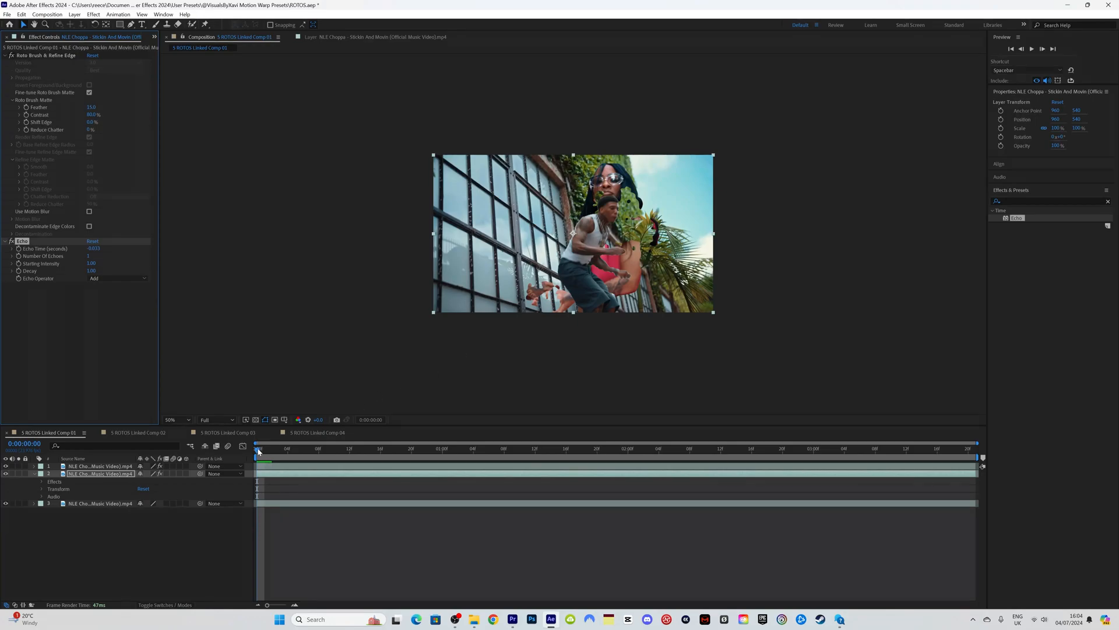
pyautogui.moveTo(260, 452); pyautogui.dragTo(265, 452)
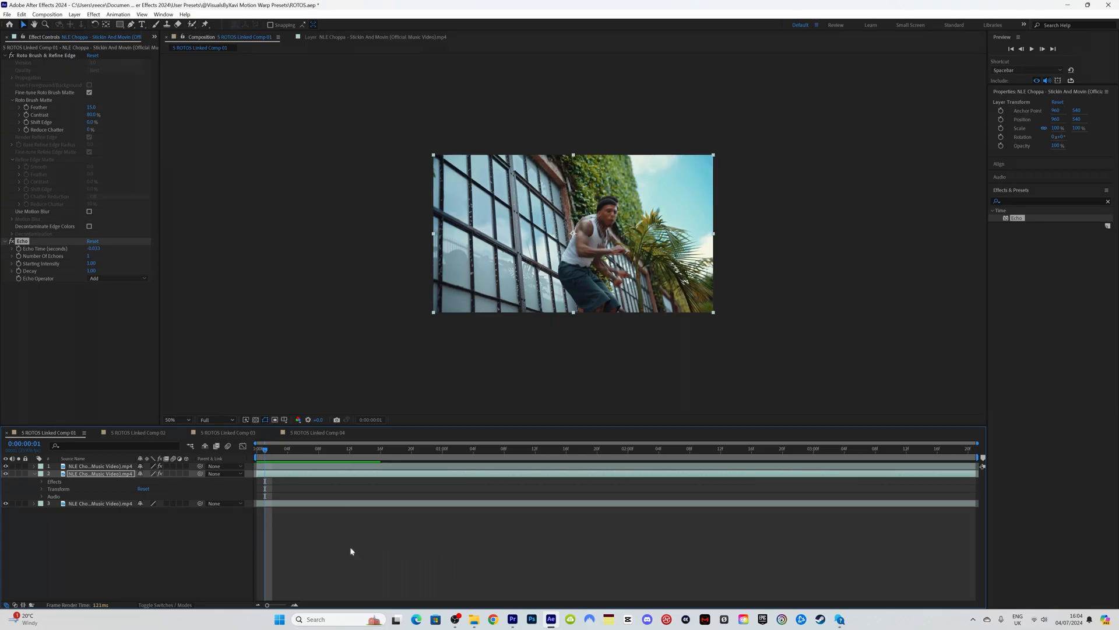
pyautogui.moveTo(257, 474); pyautogui.dragTo(269, 450)
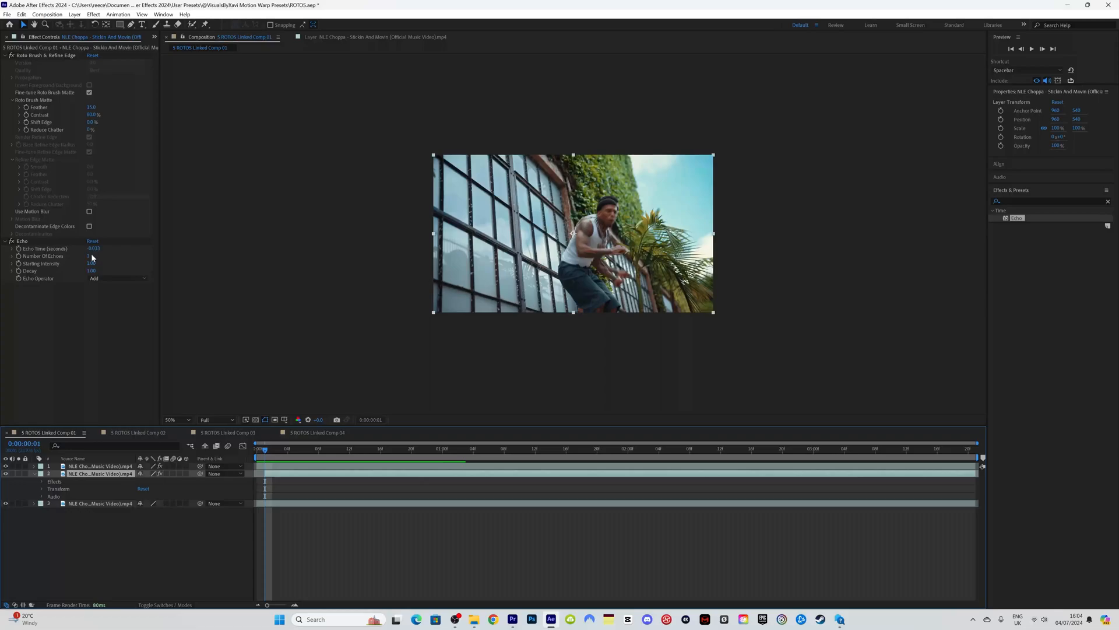
# Step: Set layer 2's Echo to 7 echoes and adjust its Decay value
pyautogui.click(90, 257)
pyautogui.write('7')
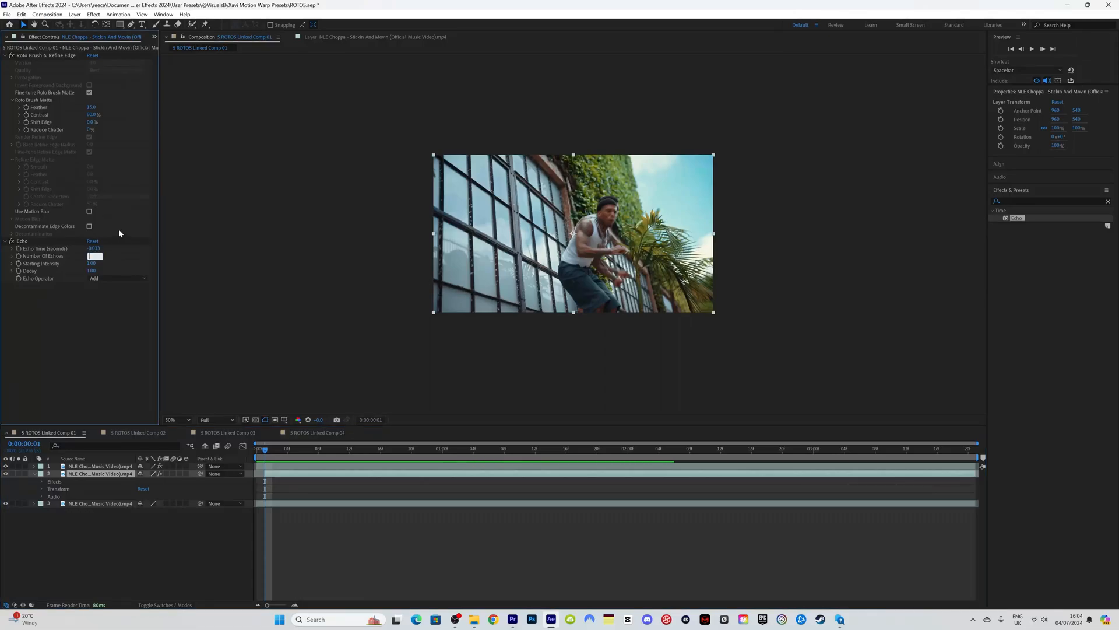
pyautogui.press('Return')
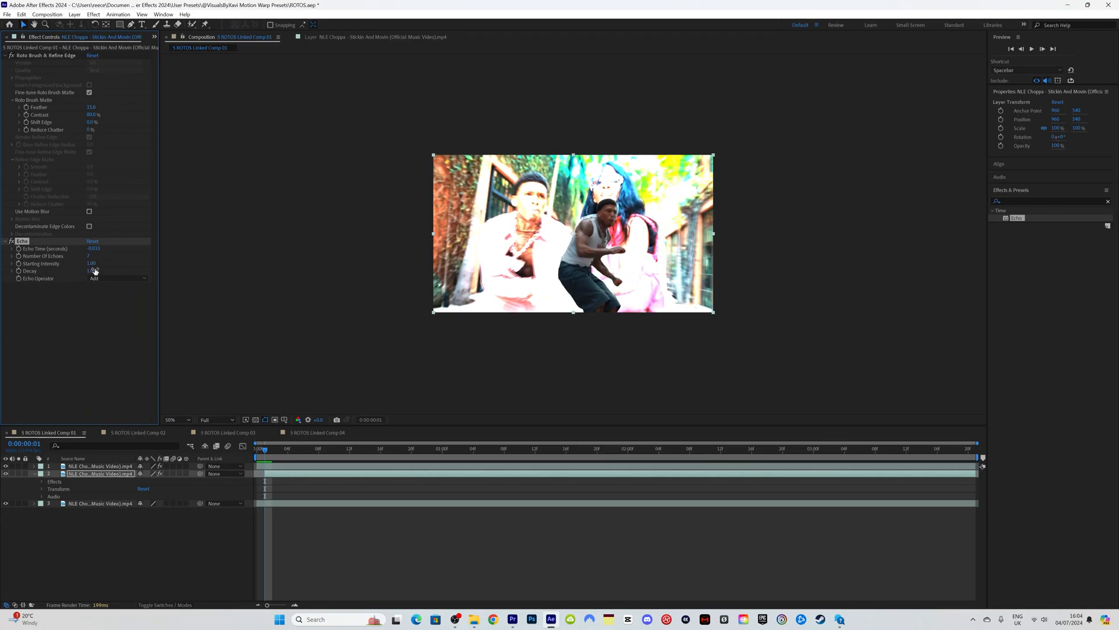
pyautogui.click(92, 272)
pyautogui.press('Return')
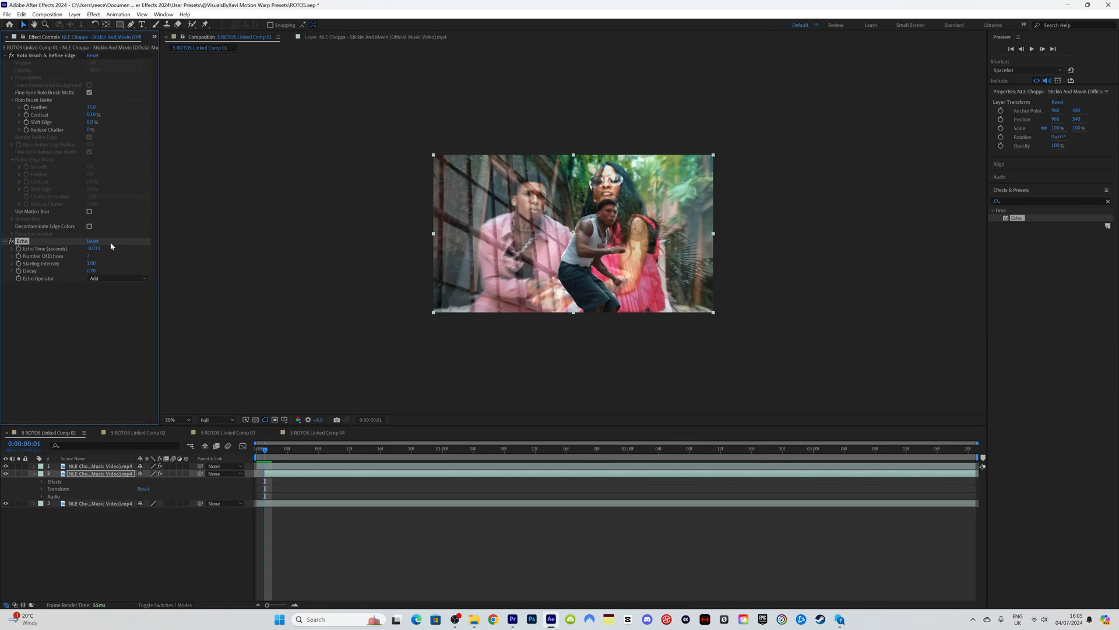
# Step: Switch the Echo operator to Maximum and make layer 2 start at frame 6
pyautogui.click(115, 280)
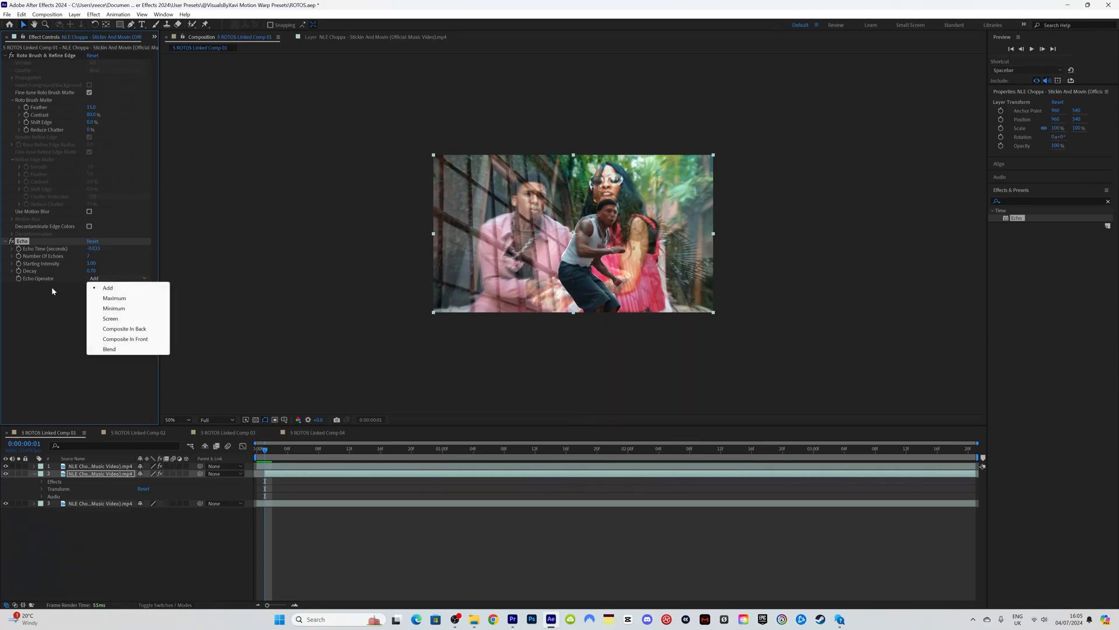
pyautogui.click(115, 298)
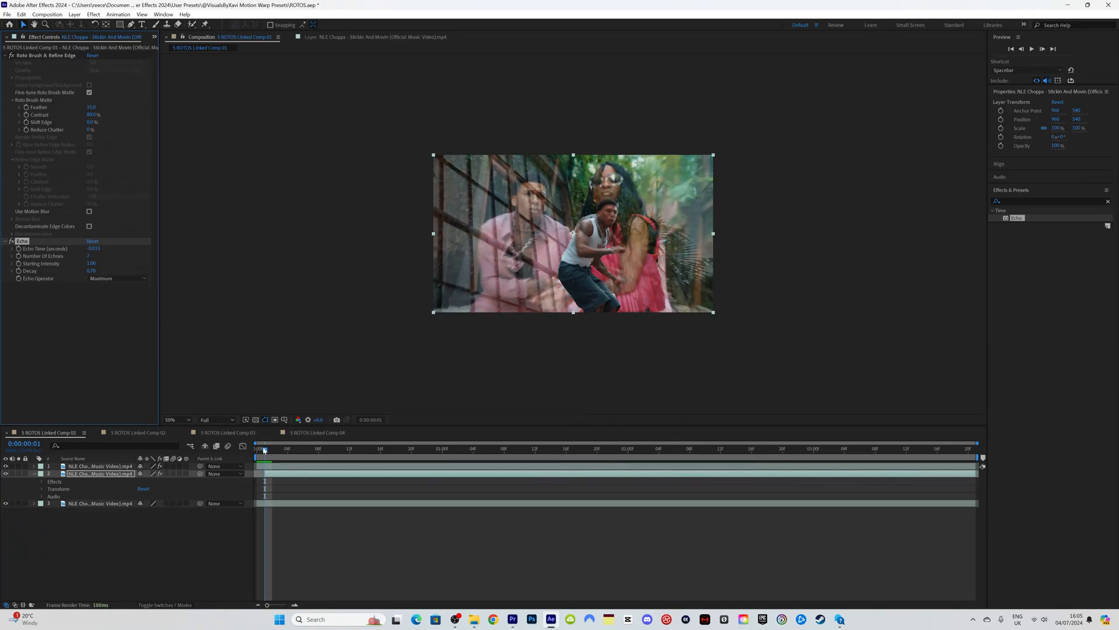
pyautogui.moveTo(265, 450); pyautogui.dragTo(302, 452)
pyautogui.press('[')
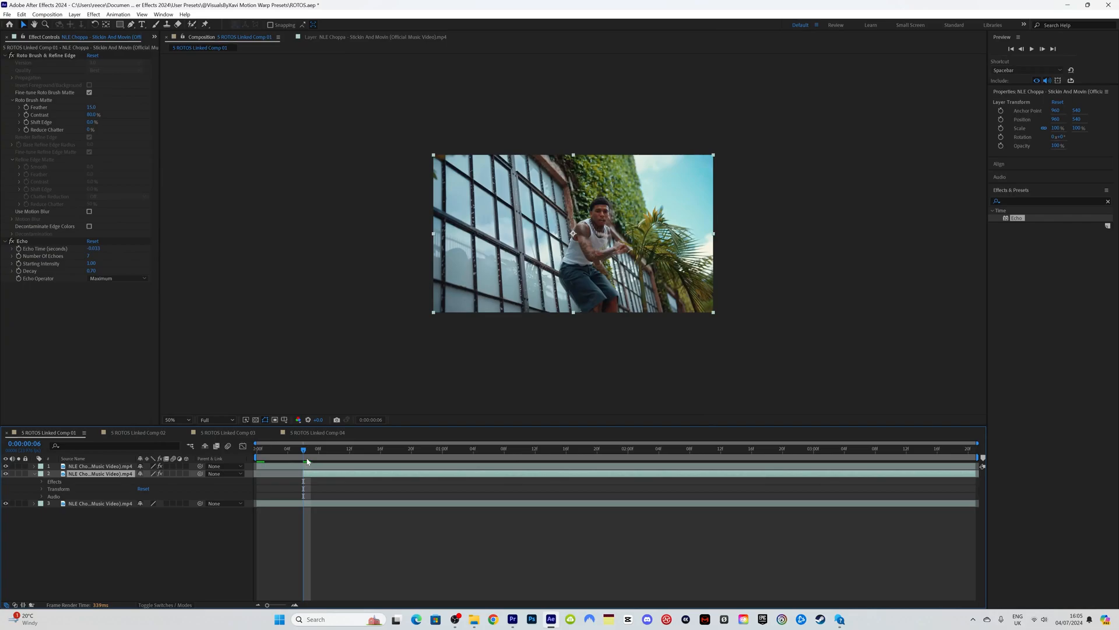
# Step: Play back Comp 01 to preview the echo trail, stopping at 0:00:01:06 with layer 2 selected
pyautogui.press('space')
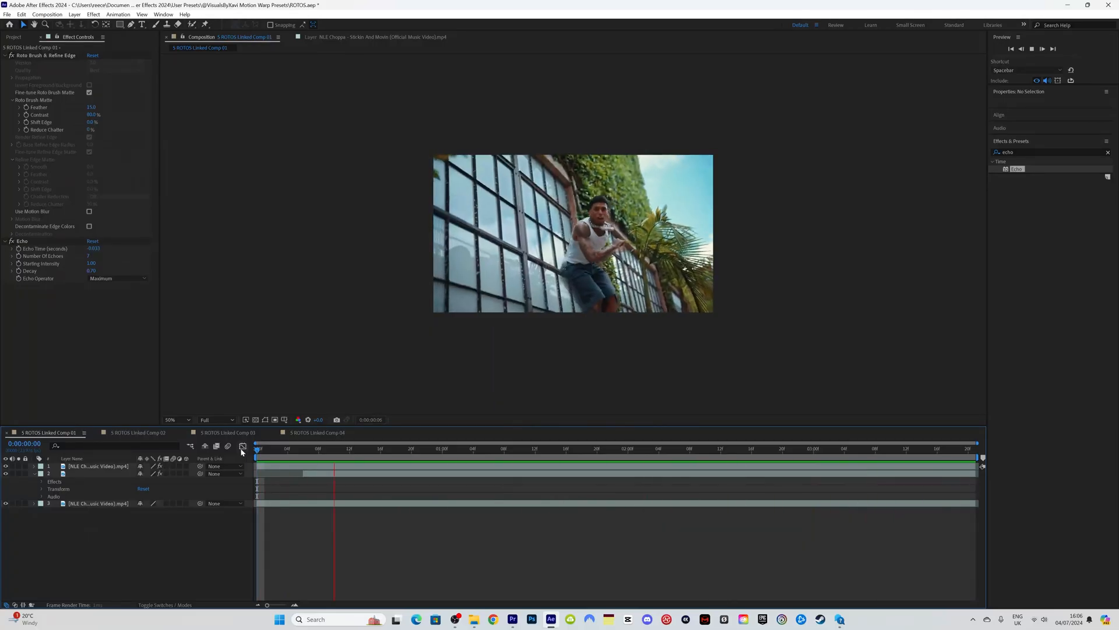
pyautogui.moveTo(443, 448); pyautogui.dragTo(488, 446)
pyautogui.click(404, 473)
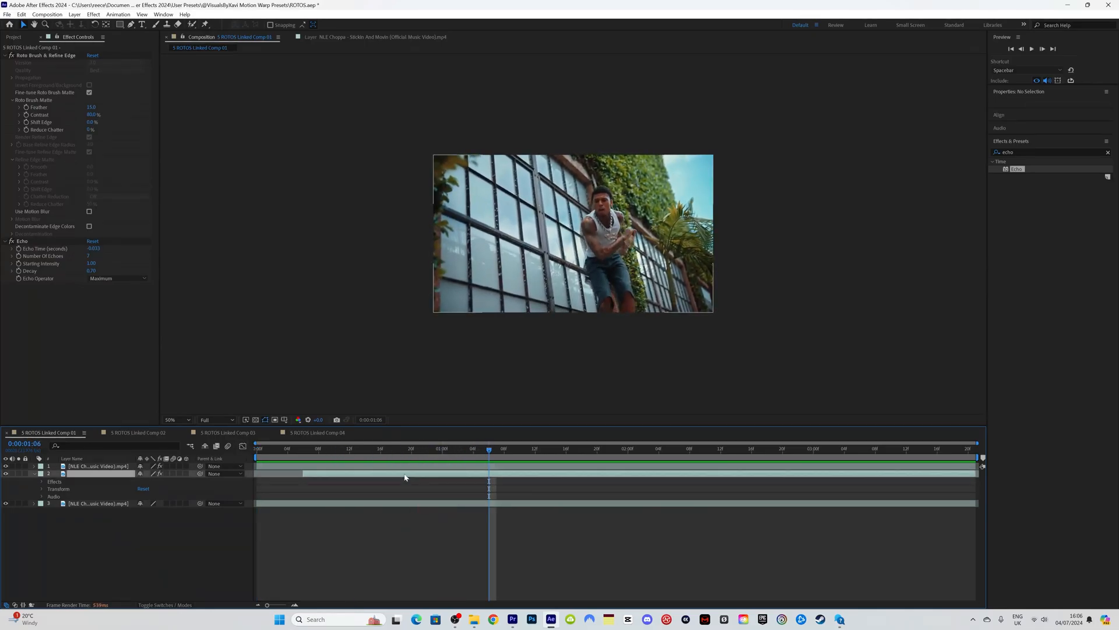
pyautogui.click(1052, 202)
pyautogui.click(1043, 203)
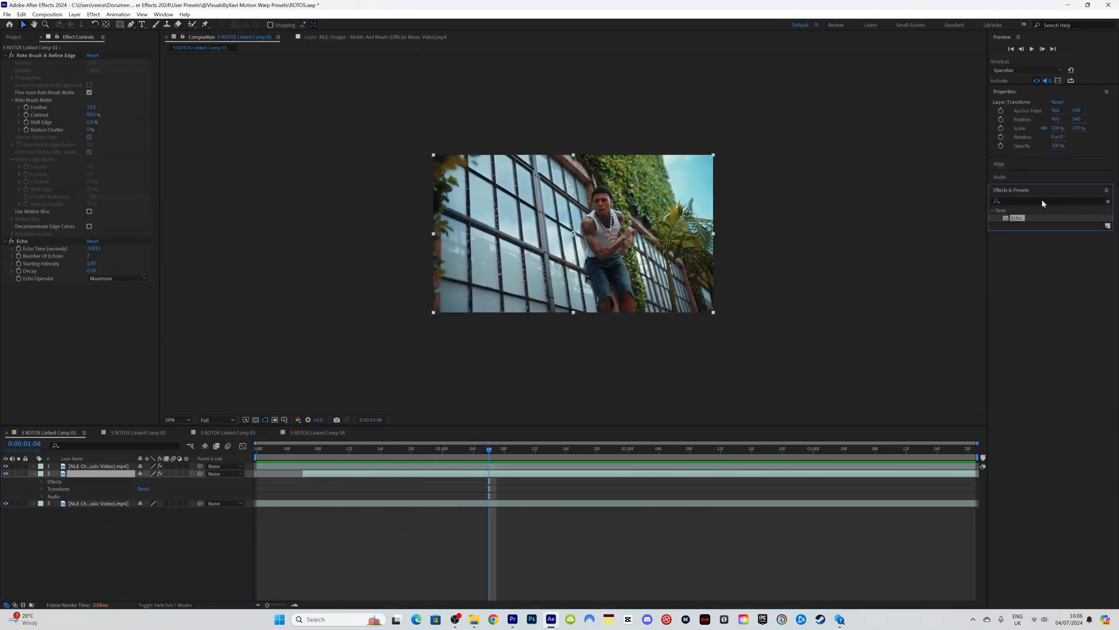
# Step: Apply Deep Glow to the second roto layer and set its Exposure to about 0.75
pyautogui.click(1109, 202)
pyautogui.write('deep')
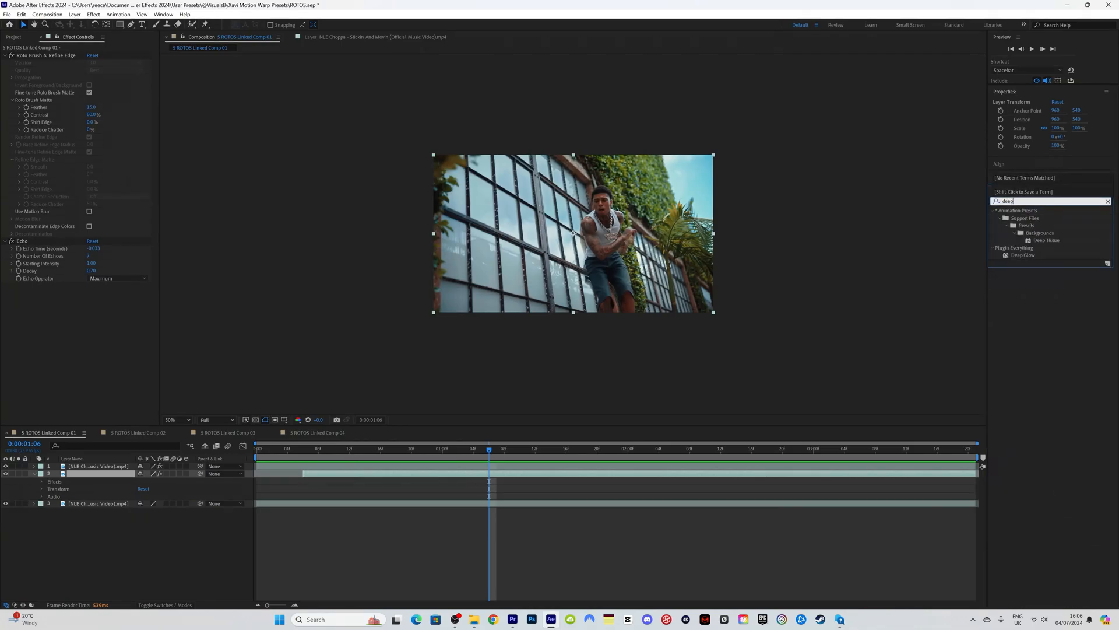
pyautogui.moveTo(1043, 256); pyautogui.dragTo(495, 473)
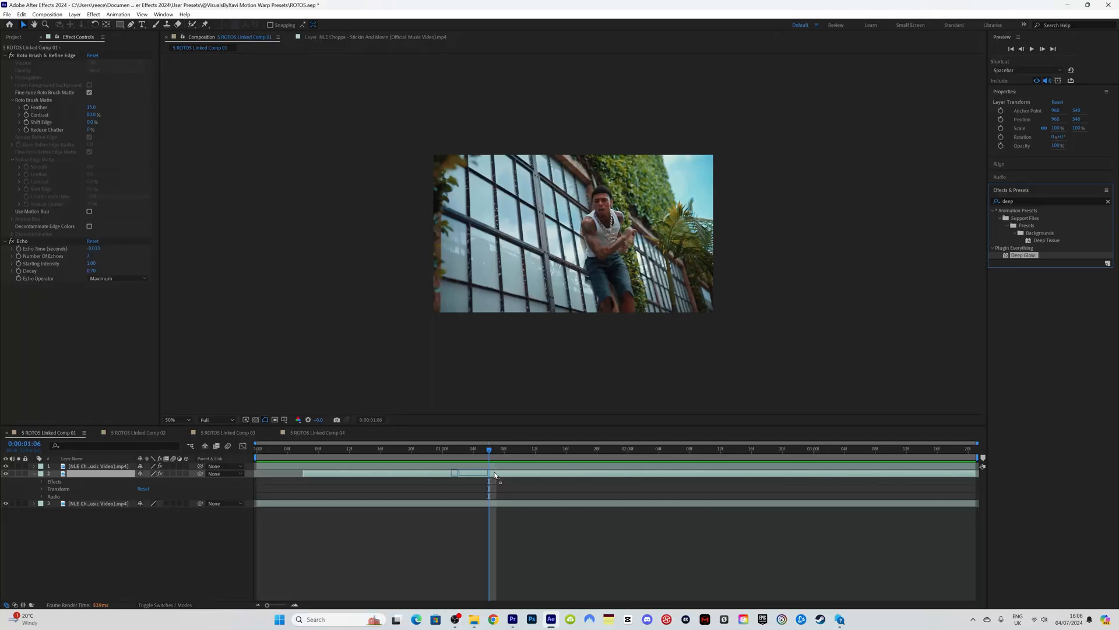
pyautogui.moveTo(495, 474); pyautogui.dragTo(495, 473)
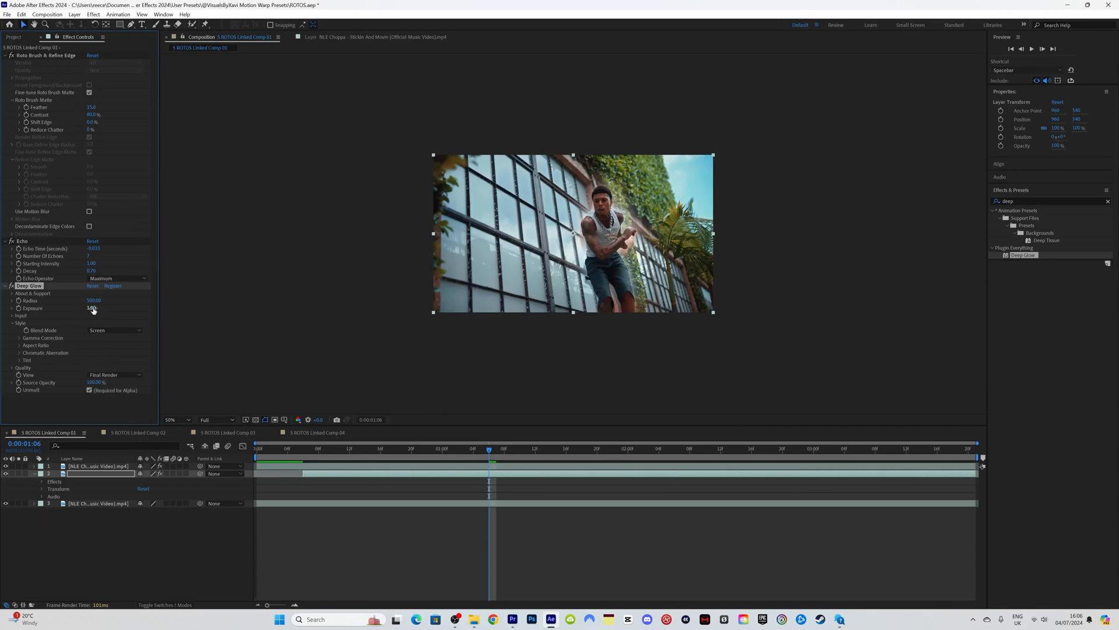
pyautogui.moveTo(92, 308); pyautogui.dragTo(68, 313)
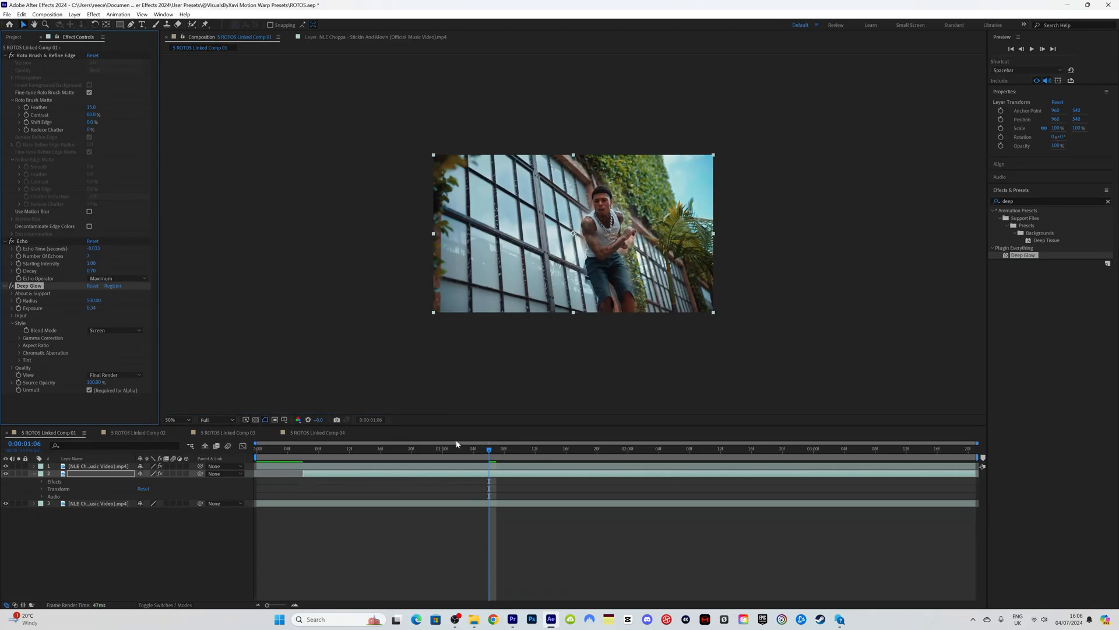
pyautogui.moveTo(494, 452); pyautogui.dragTo(907, 450)
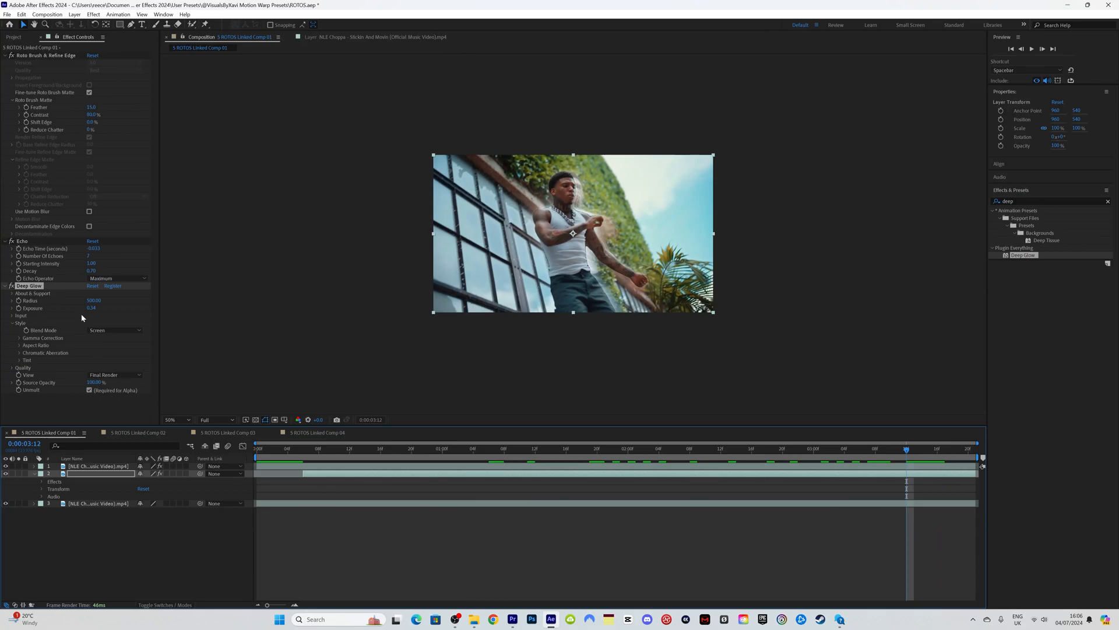
pyautogui.moveTo(91, 311)
pyautogui.mouseDown()
pyautogui.moveTo(116, 310)
pyautogui.moveTo(100, 310)
pyautogui.mouseUp()
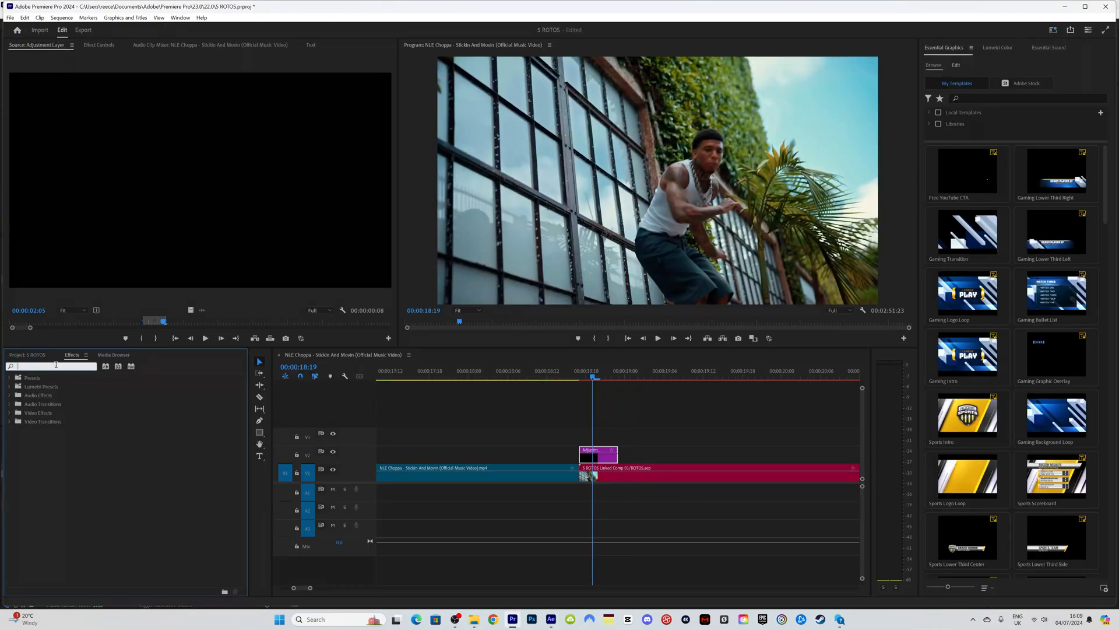
# Step: Apply the Flash Blur Effect preset to the V2 adjustment clip over the cut
pyautogui.write('flash')
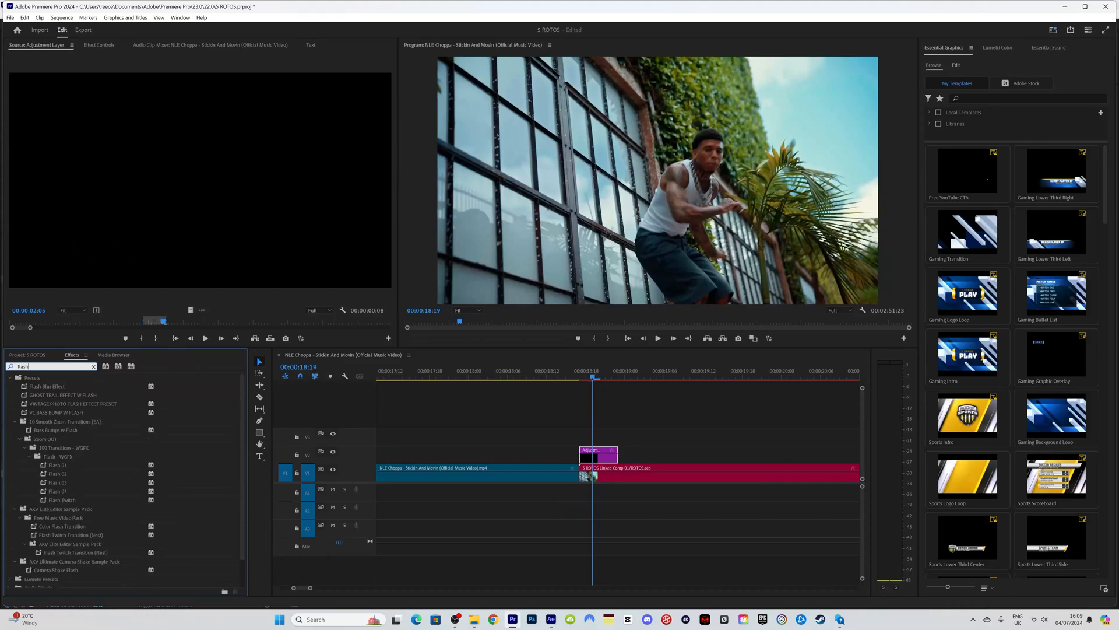
pyautogui.click(50, 386)
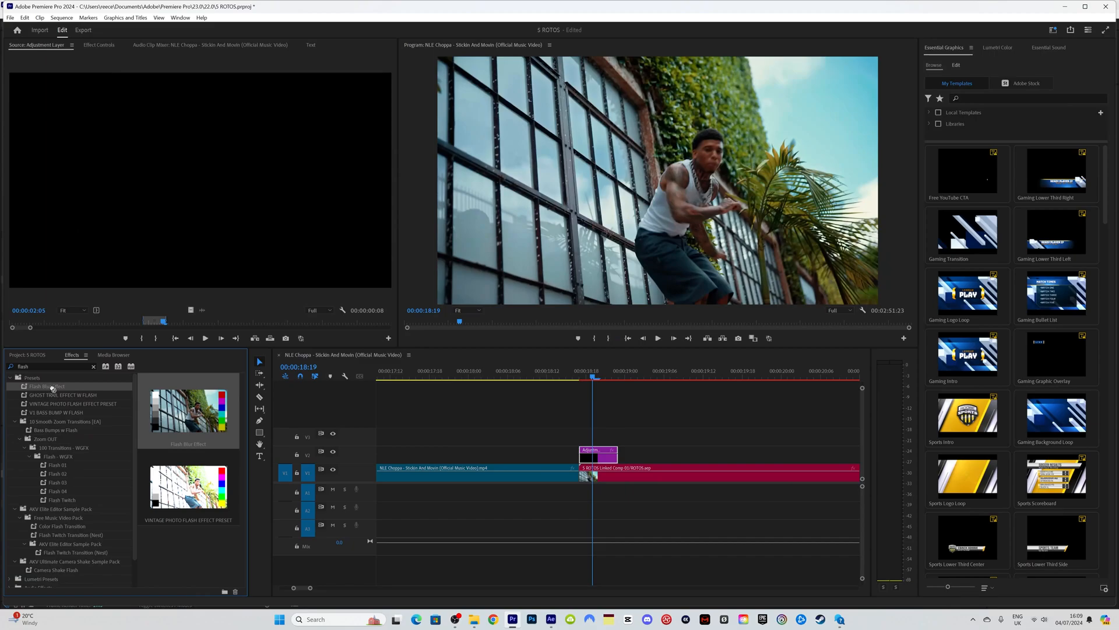
pyautogui.moveTo(47, 386); pyautogui.dragTo(604, 457)
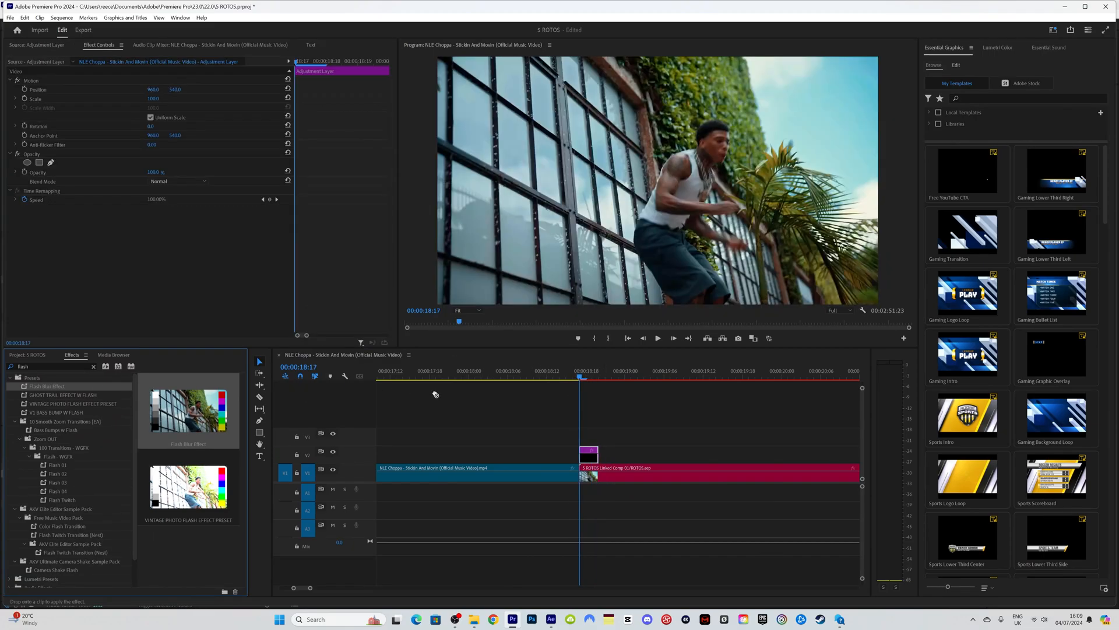
pyautogui.moveTo(435, 393); pyautogui.dragTo(593, 458)
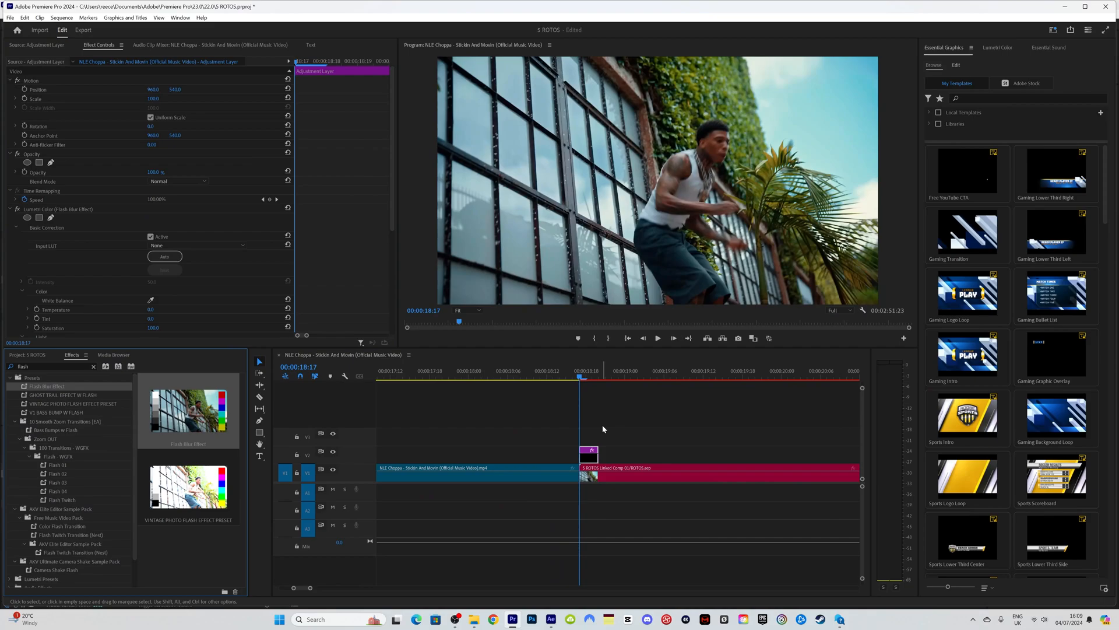
# Step: Preview the flash around 18:09–18:22, extending the adjustment clip toward the playhead
pyautogui.press('space')
pyautogui.press('space')
pyautogui.click(581, 373)
pyautogui.press('space')
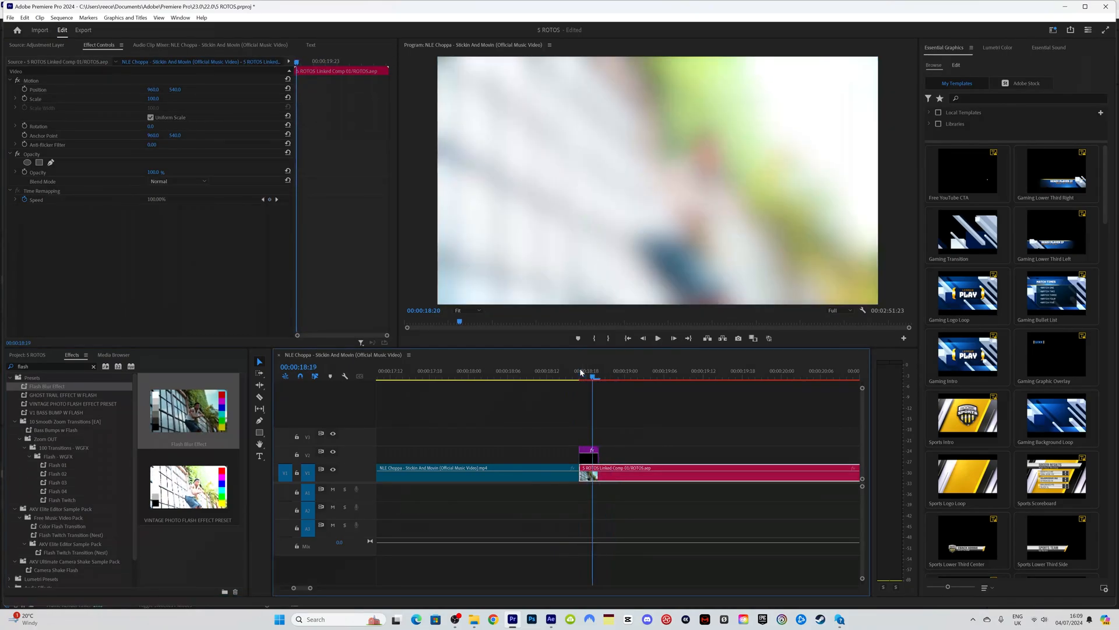
pyautogui.press('space')
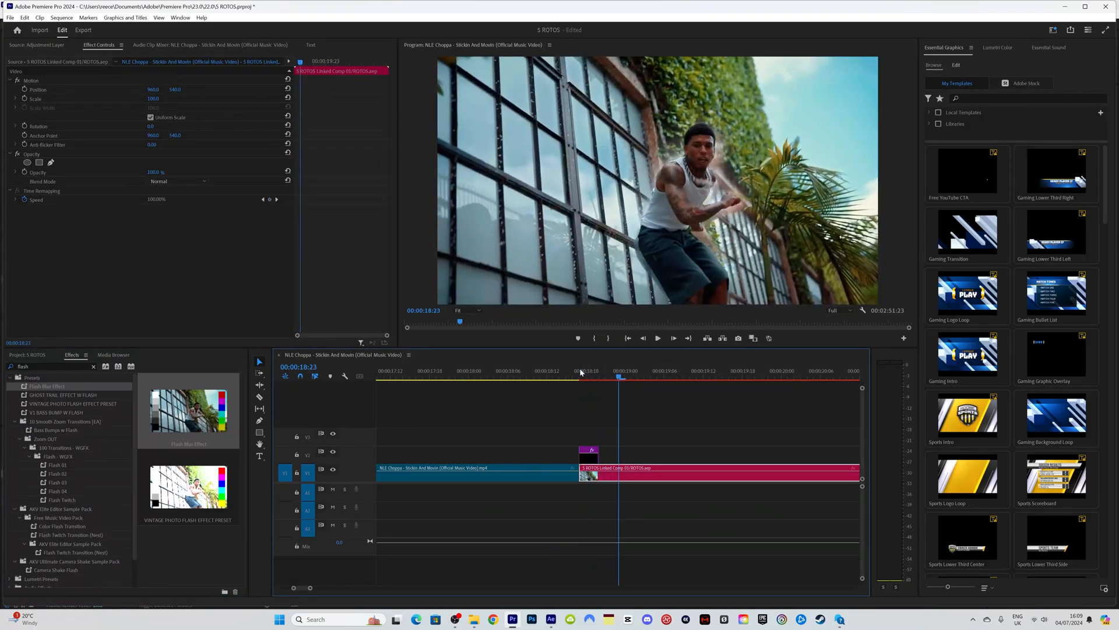
pyautogui.moveTo(598, 457); pyautogui.dragTo(612, 459)
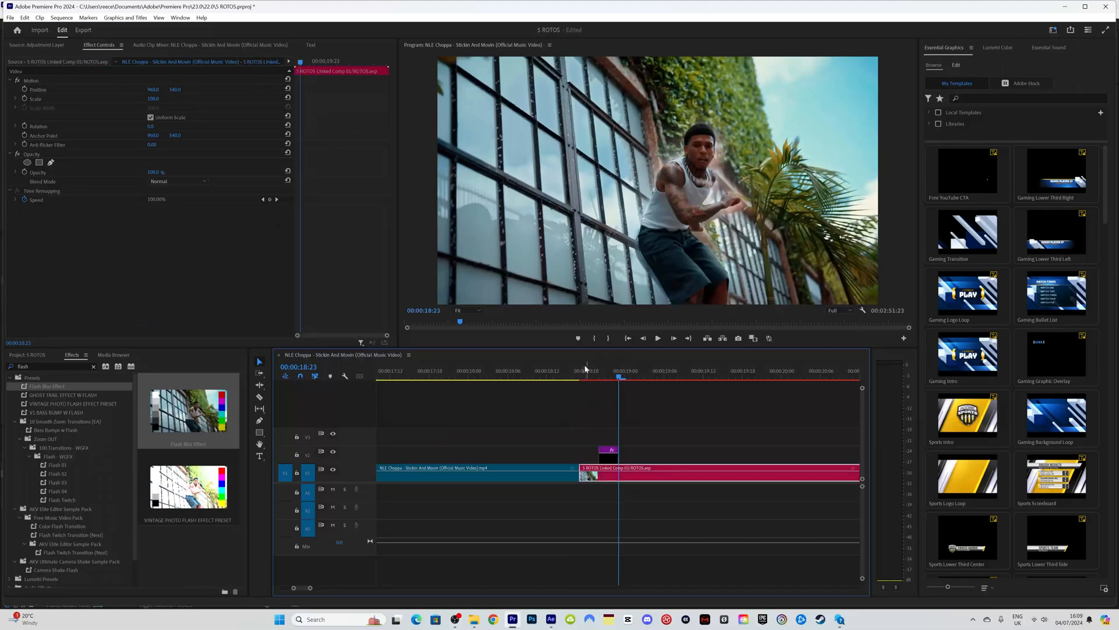
pyautogui.click(579, 370)
pyautogui.press('space')
pyautogui.click(525, 365)
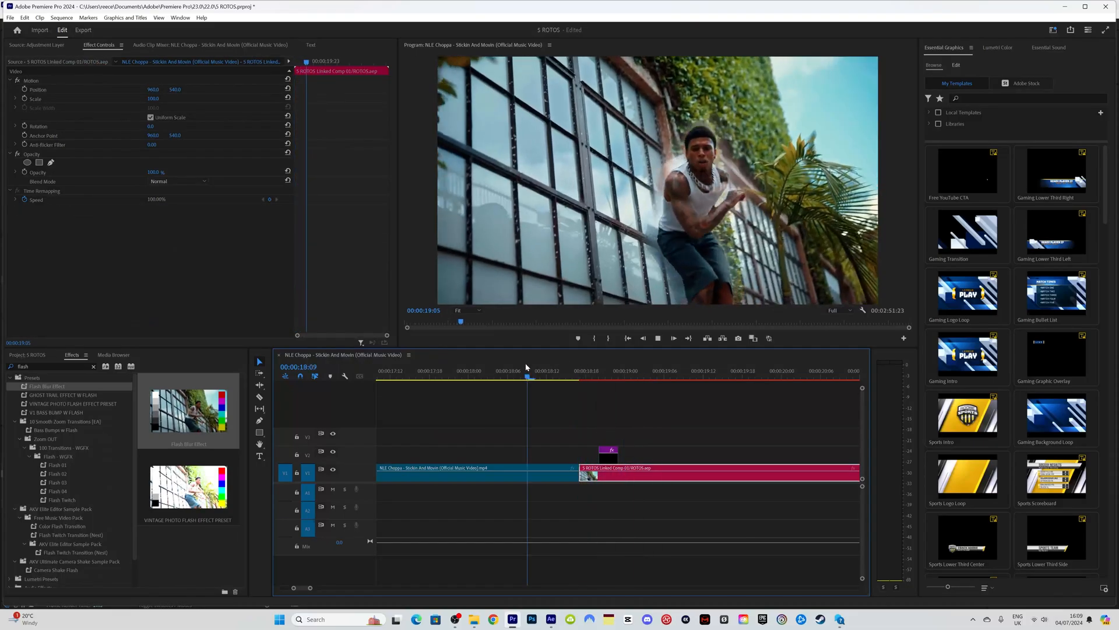
pyautogui.click(525, 364)
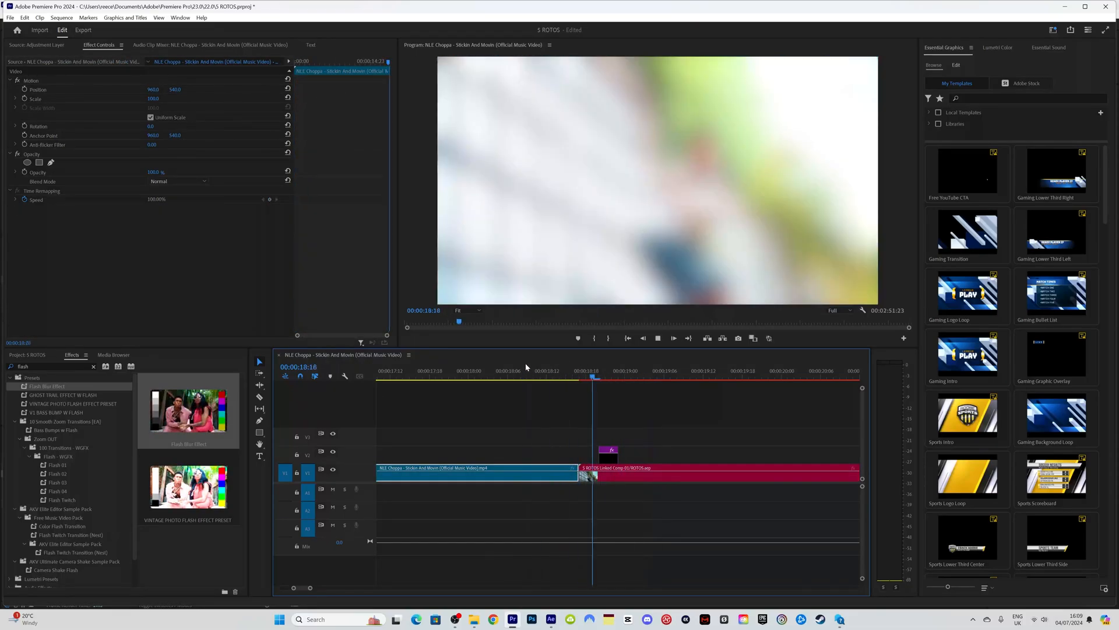
pyautogui.click(526, 366)
pyautogui.press('space')
# Step: Delete the Flash Blur effect from the adjustment clip in Effect Controls
pyautogui.click(608, 453)
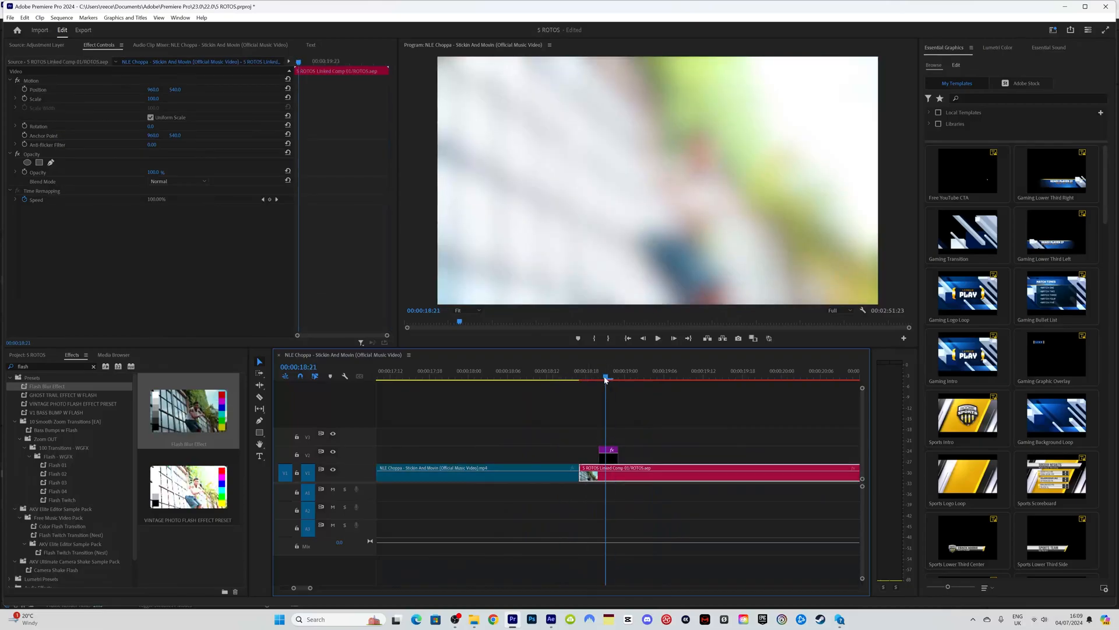
pyautogui.doubleClick(76, 385)
pyautogui.click(65, 211)
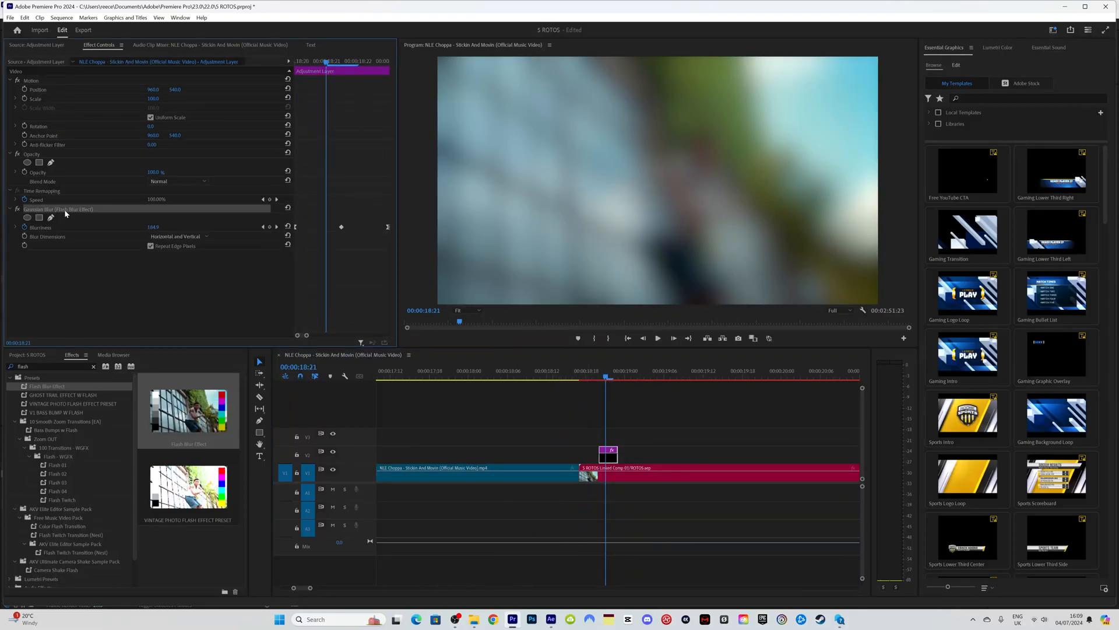
pyautogui.press('Delete')
# Step: Zoom in on the cut and razor the adjustment clip at 00:00:18:21
pyautogui.moveTo(310, 590); pyautogui.dragTo(305, 589)
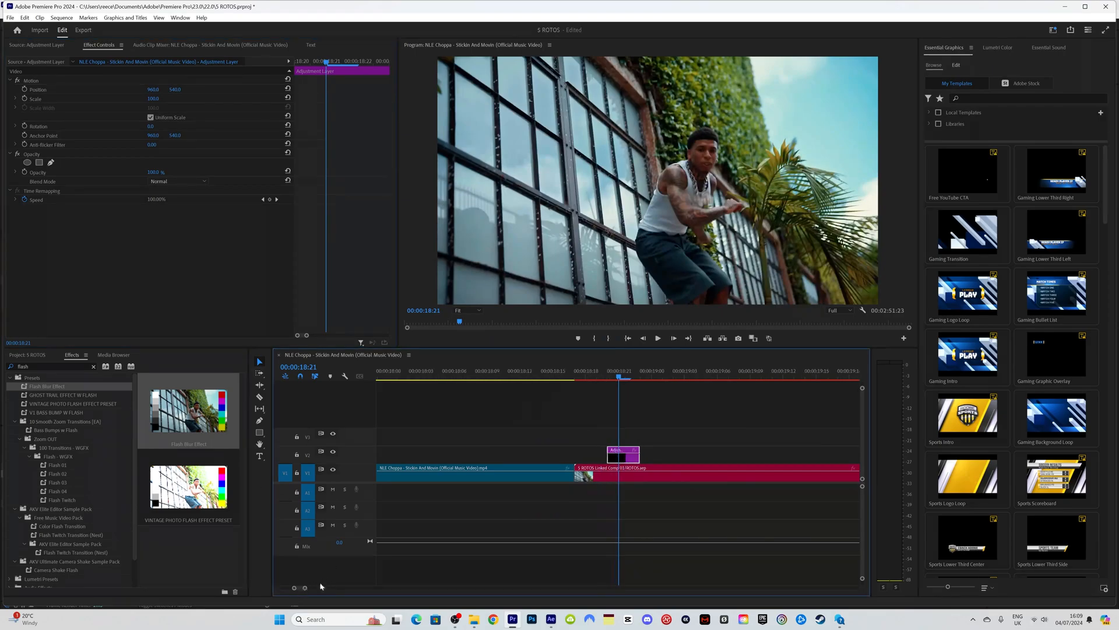
pyautogui.press('c')
pyautogui.moveTo(610, 457); pyautogui.dragTo(597, 456)
pyautogui.click(622, 457)
pyautogui.press('v')
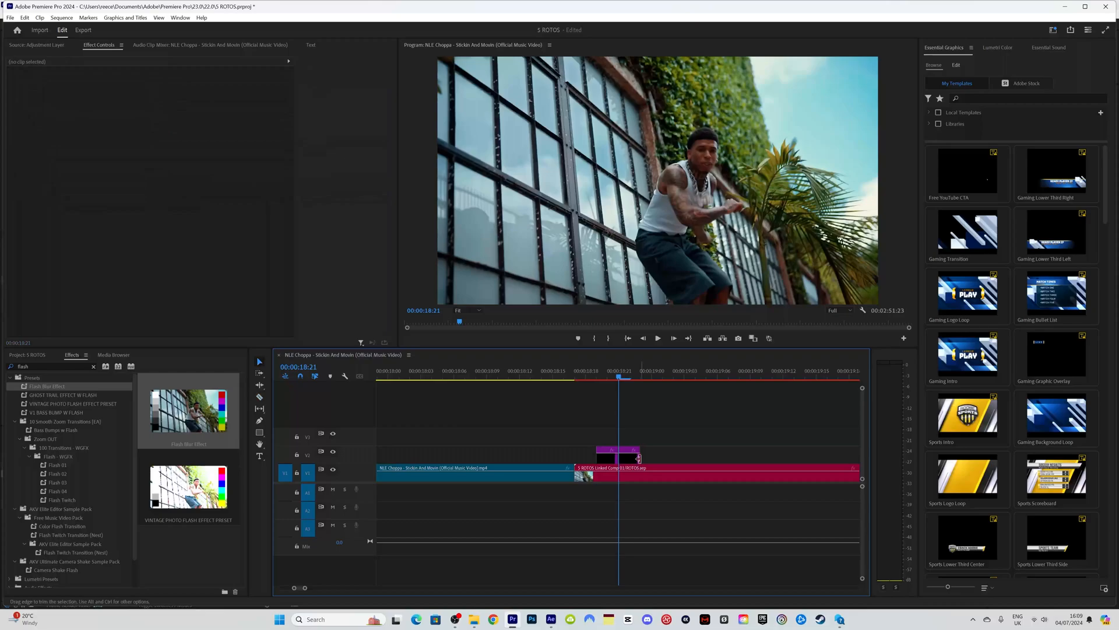
pyautogui.click(48, 367)
pyautogui.write('add')
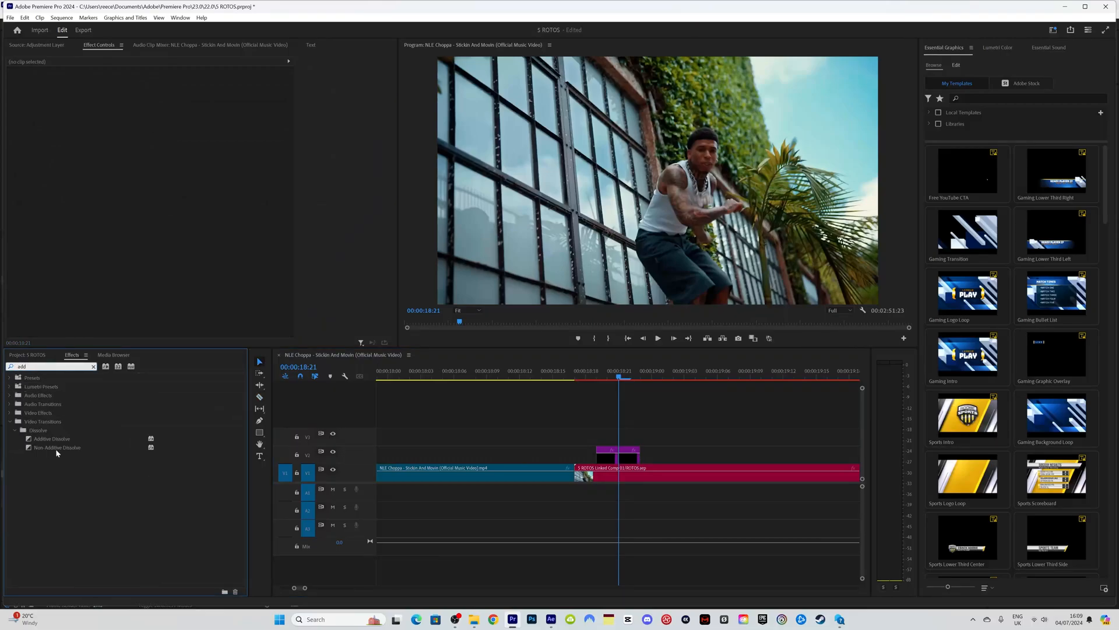
pyautogui.moveTo(51, 439); pyautogui.dragTo(568, 416)
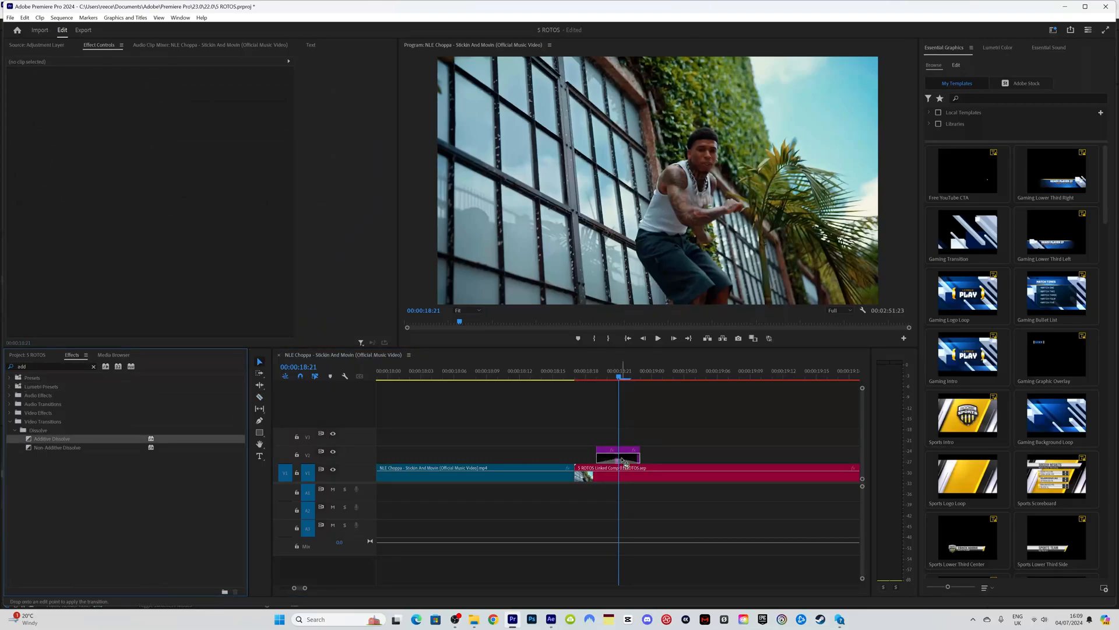
pyautogui.moveTo(622, 460); pyautogui.dragTo(620, 459)
pyautogui.moveTo(589, 374); pyautogui.dragTo(635, 376)
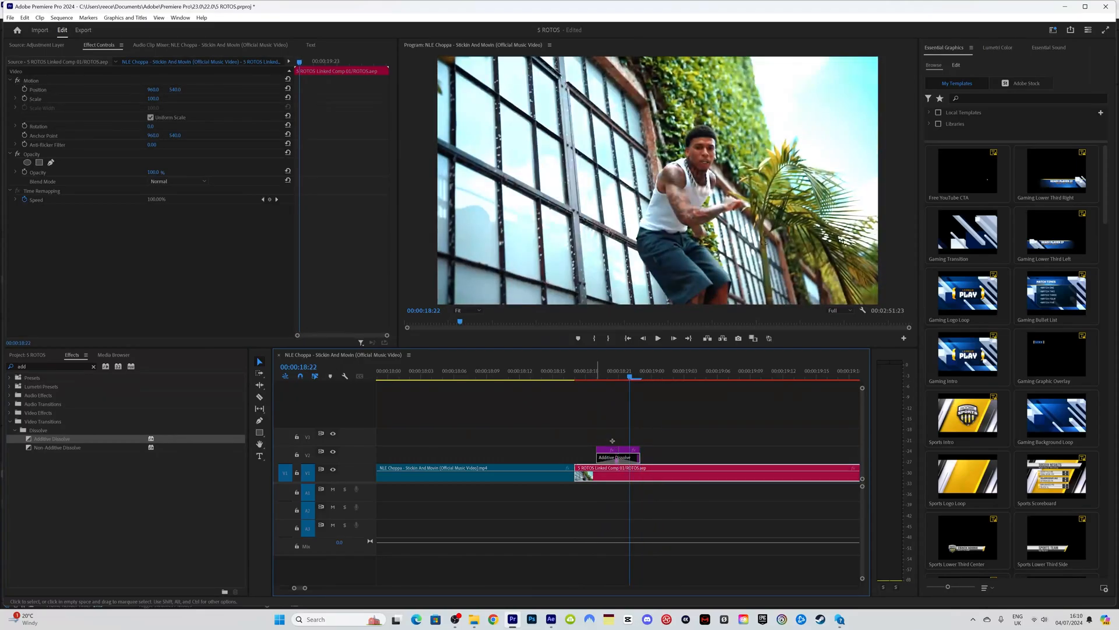
pyautogui.click(629, 455)
pyautogui.press('Right')
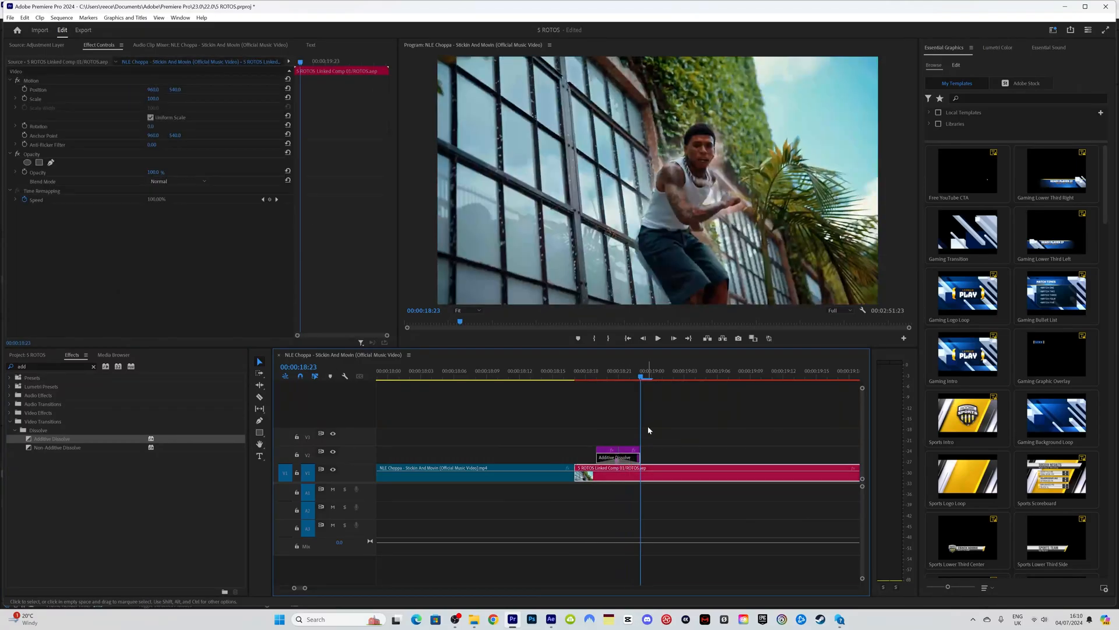
pyautogui.moveTo(591, 427); pyautogui.dragTo(637, 448)
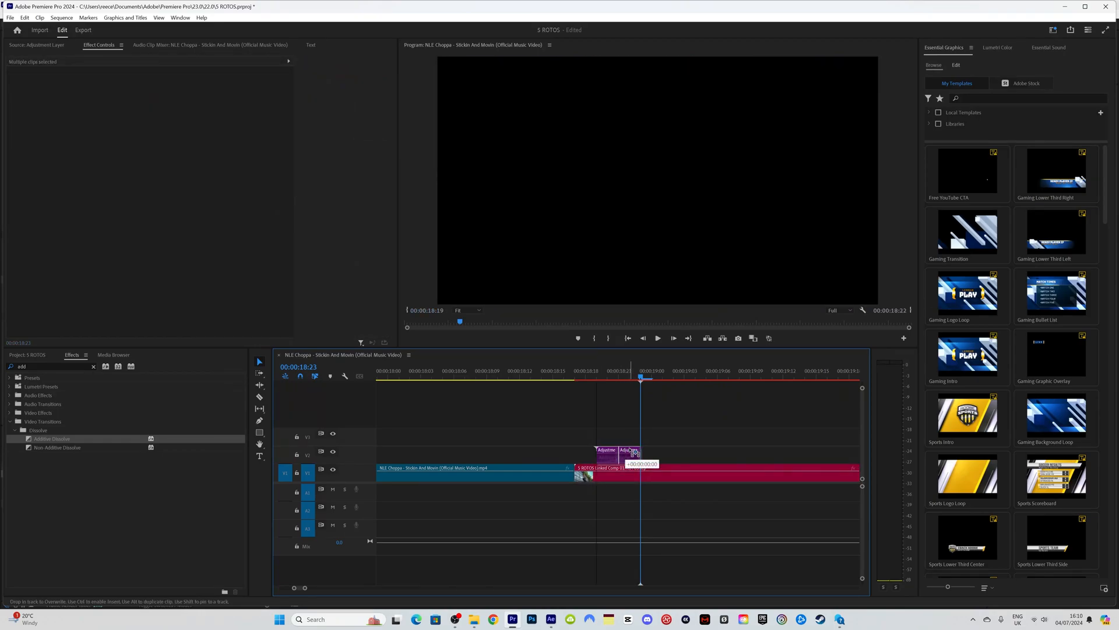
pyautogui.click(582, 376)
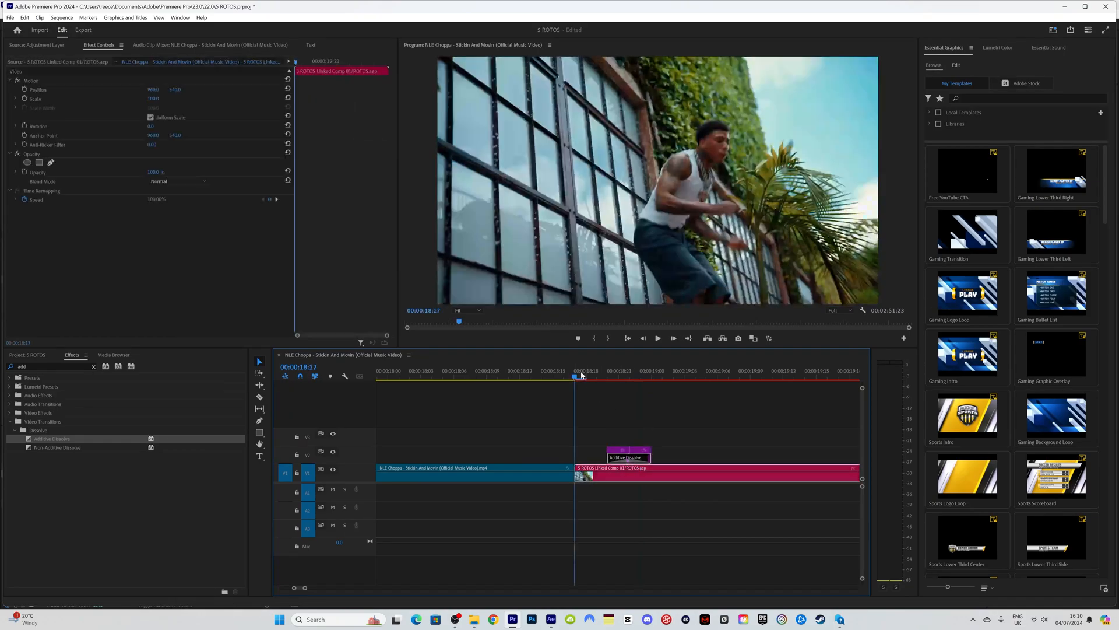
pyautogui.press('space')
pyautogui.click(582, 376)
pyautogui.press('space')
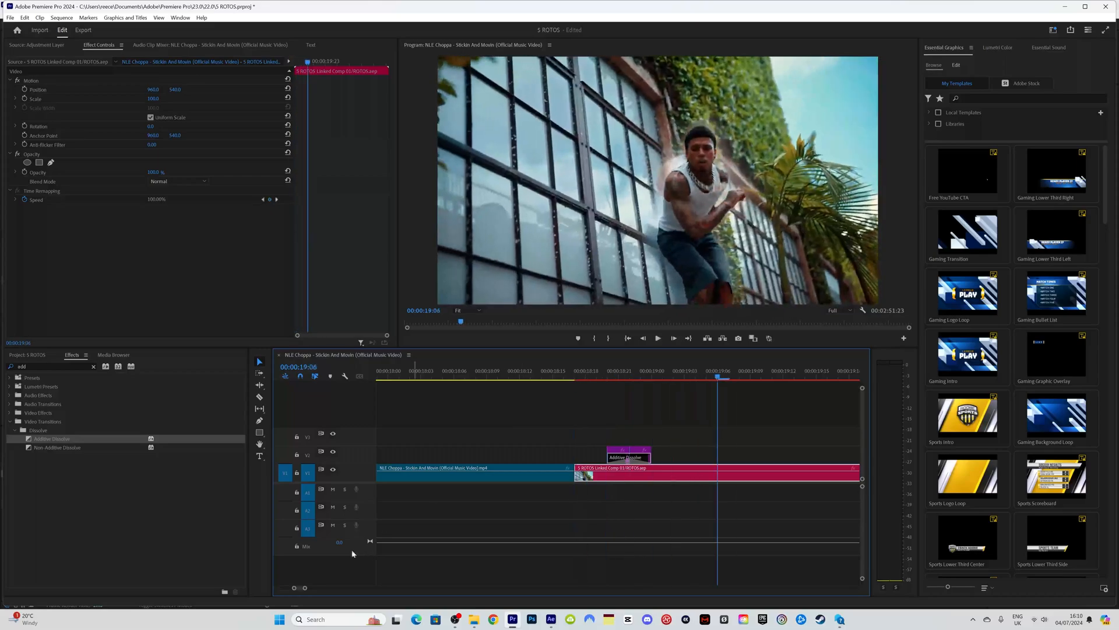
pyautogui.moveTo(305, 589); pyautogui.dragTo(380, 588)
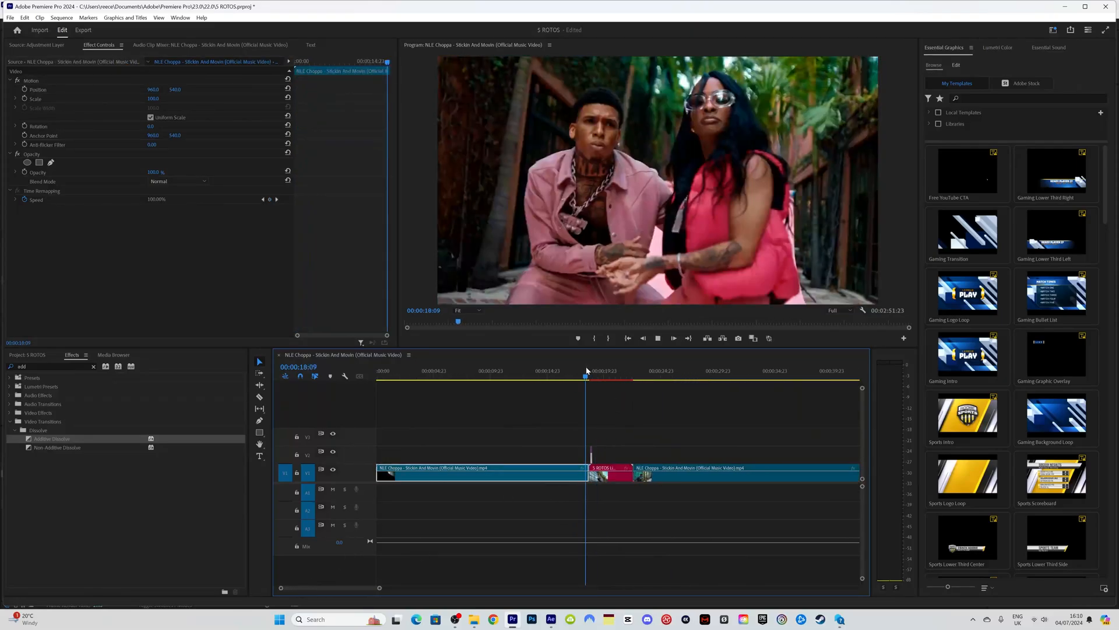
pyautogui.click(587, 371)
pyautogui.click(586, 368)
pyautogui.press('space')
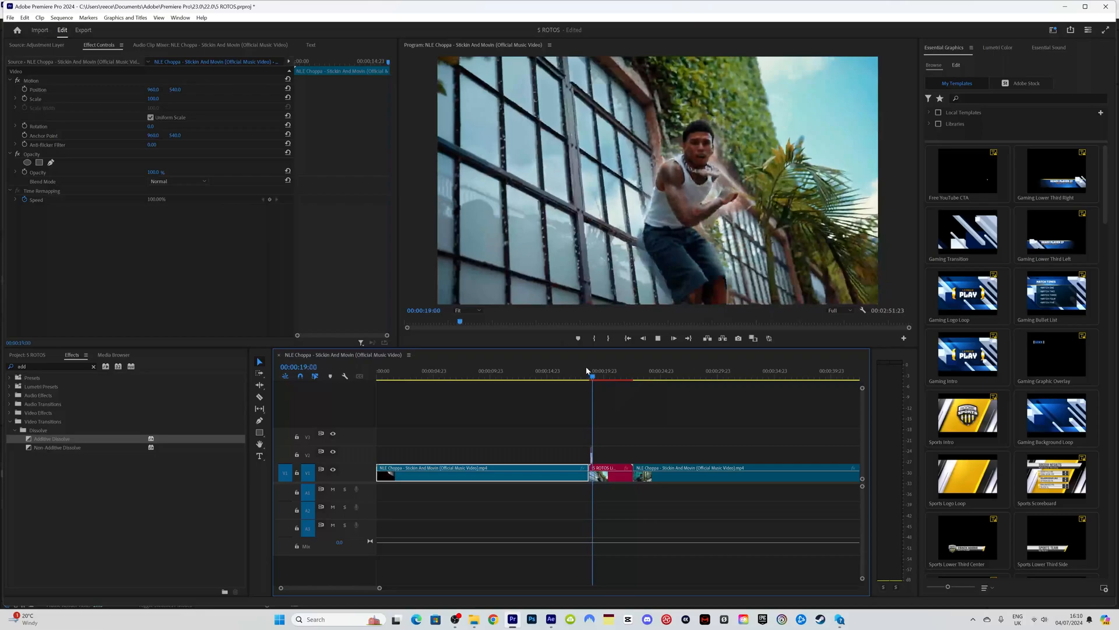
pyautogui.click(587, 368)
pyautogui.press('space')
# Step: Preview 5 ROTOS Linked Comp 02, then open its clip in the Layer panel at 0:00:00:17
pyautogui.click(586, 370)
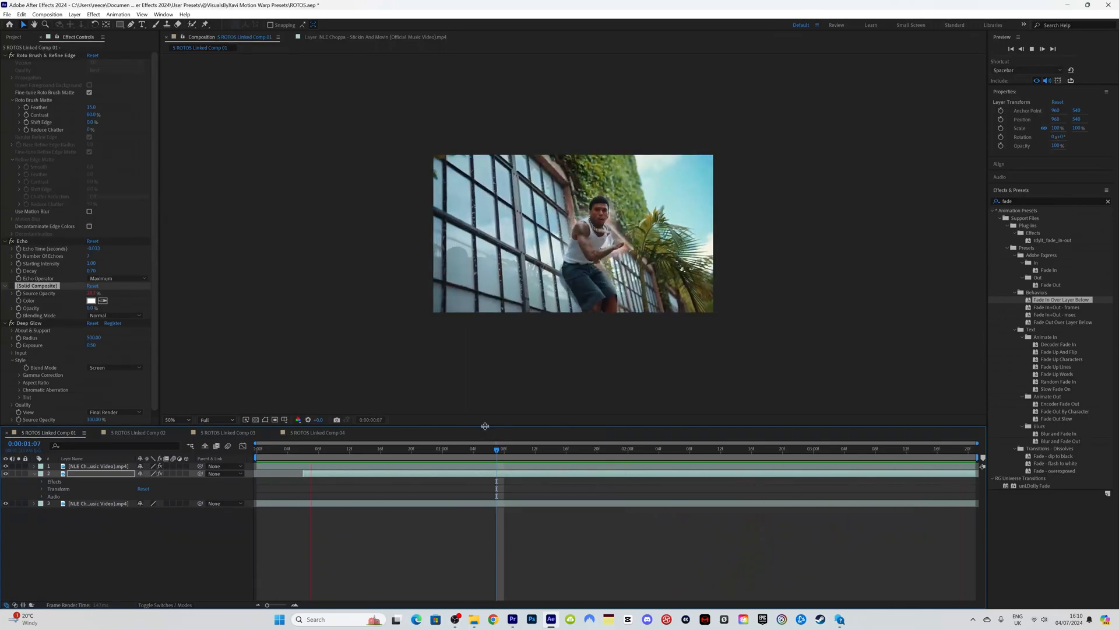
pyautogui.click(138, 432)
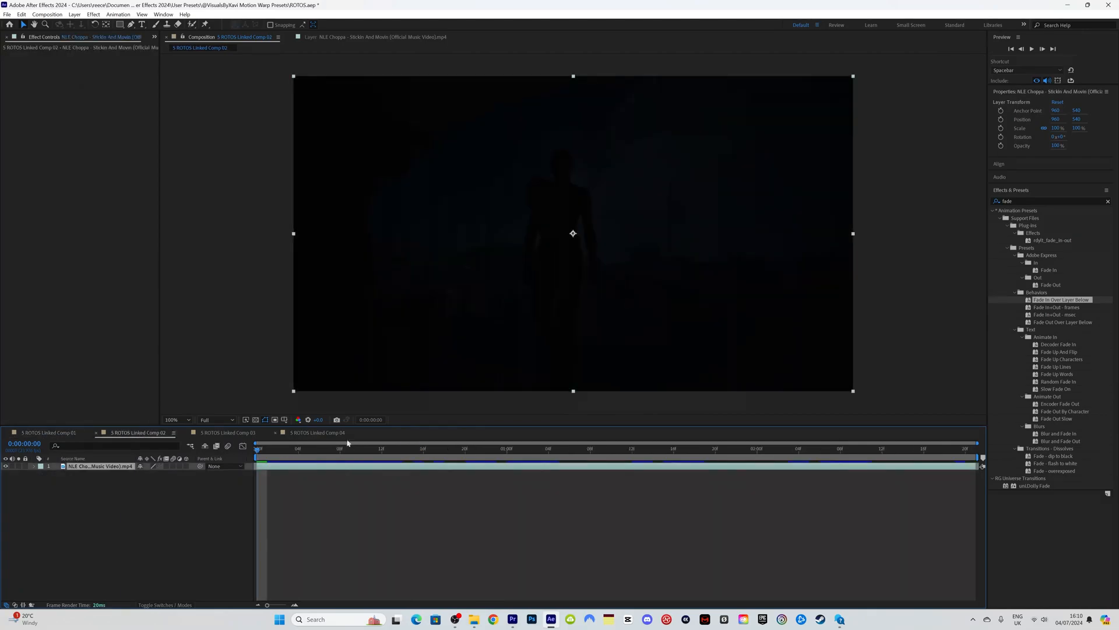
pyautogui.press('space')
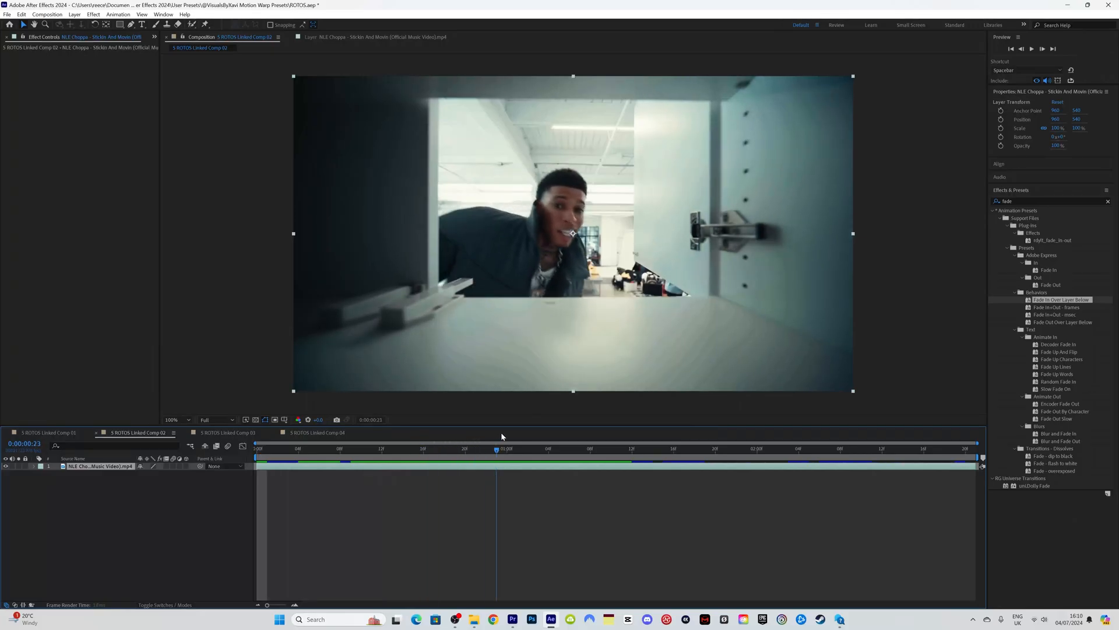
pyautogui.press('space')
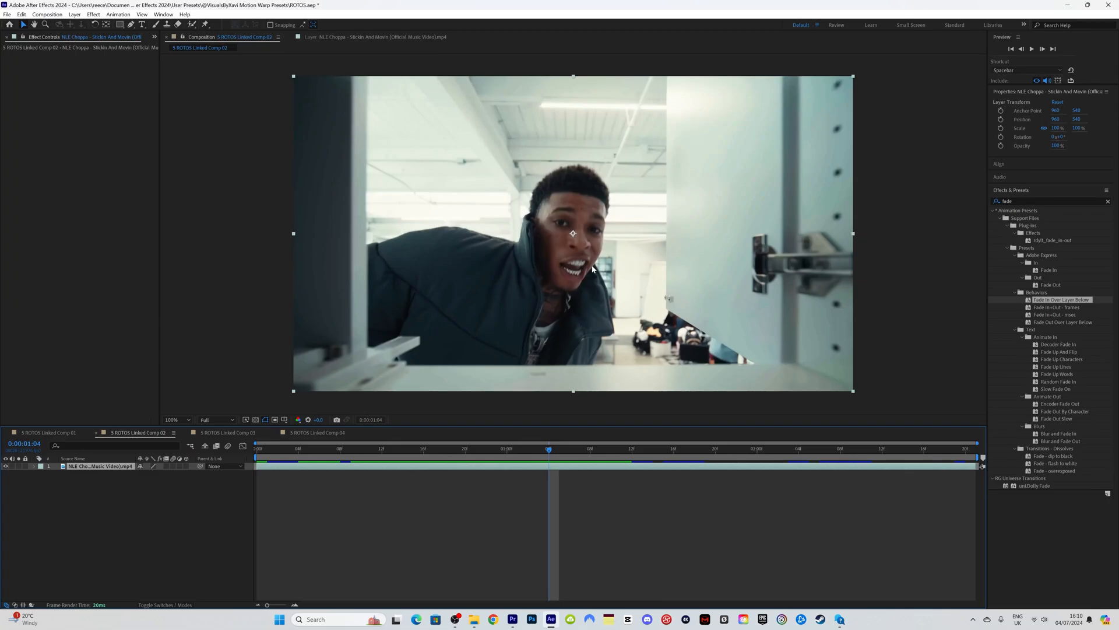
pyautogui.moveTo(388, 450); pyautogui.dragTo(434, 468)
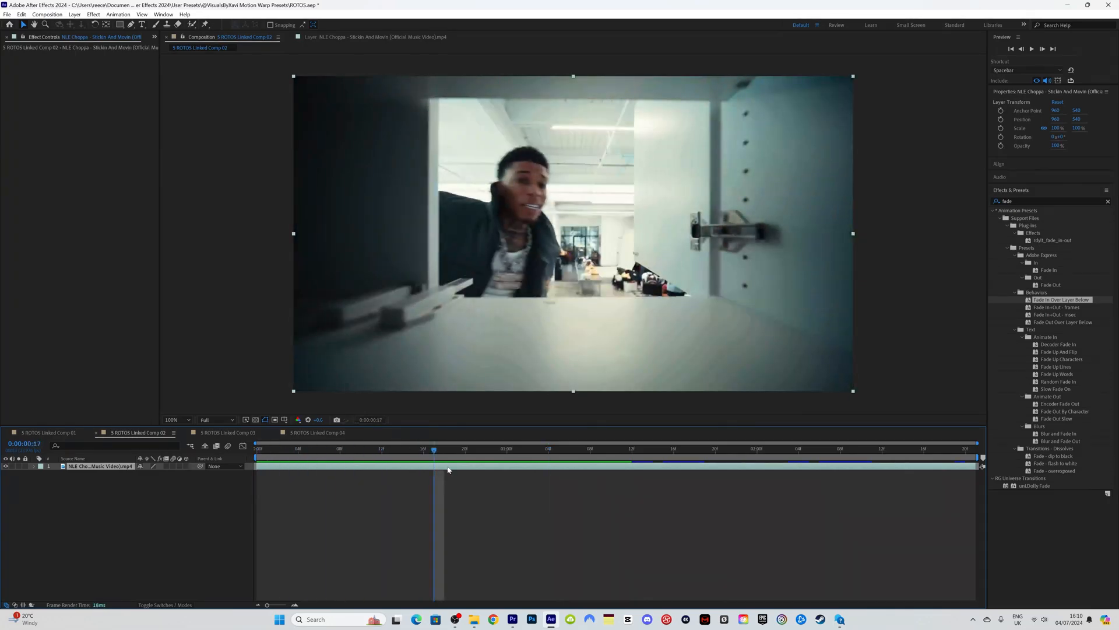
pyautogui.doubleClick(447, 466)
# Step: Split the clip layer at 0:00:01:03
pyautogui.click(299, 452)
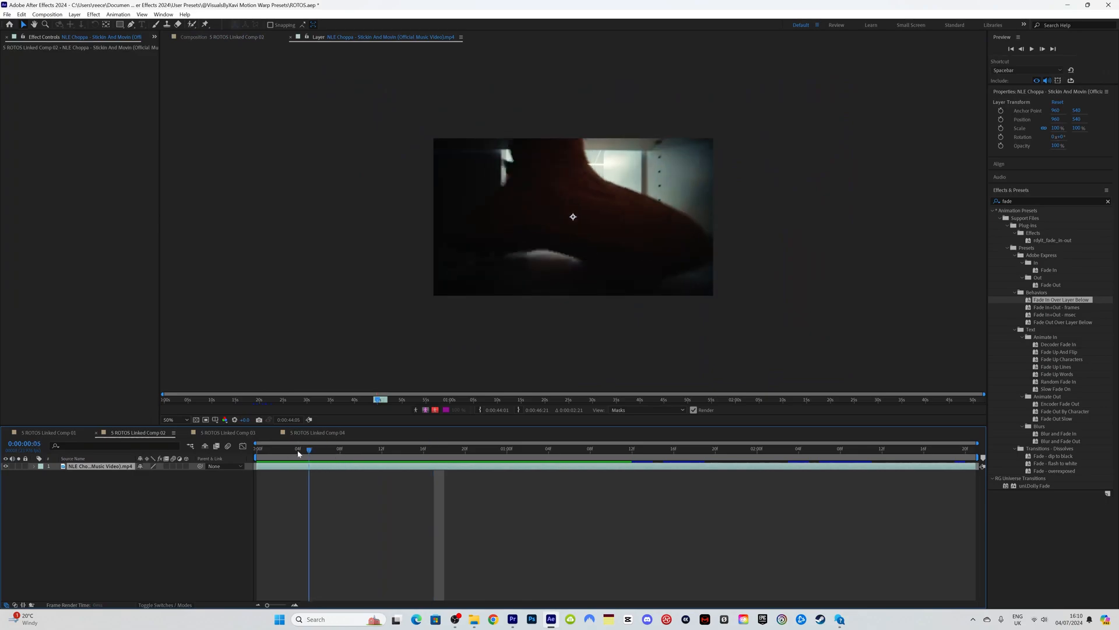
pyautogui.moveTo(299, 453); pyautogui.dragTo(539, 432)
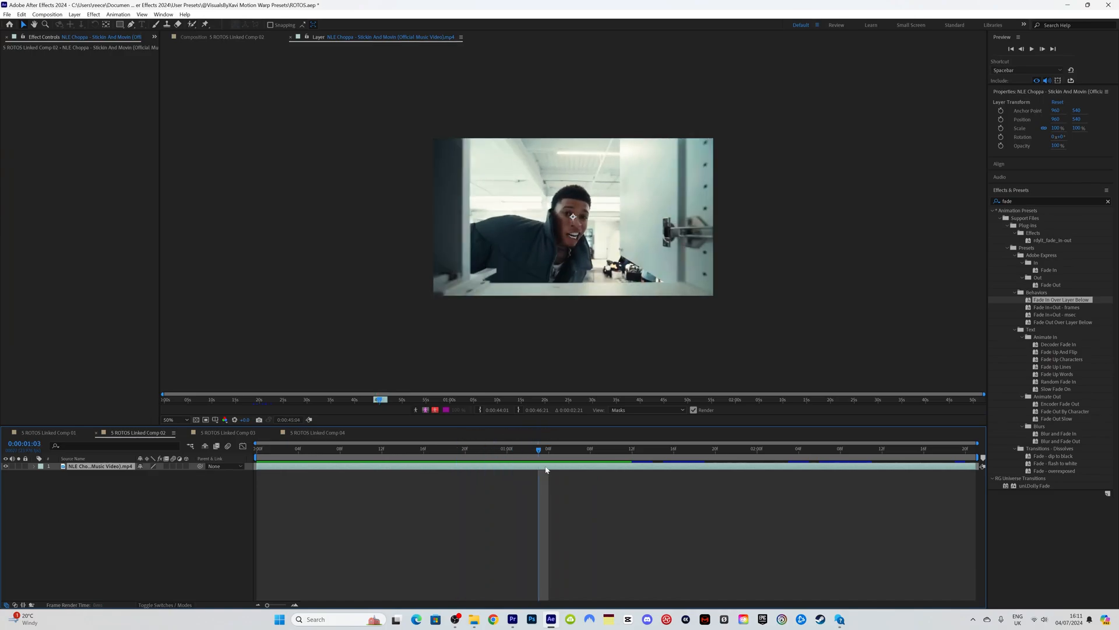
pyautogui.hotkey('ctrl', 'shift', 'd')
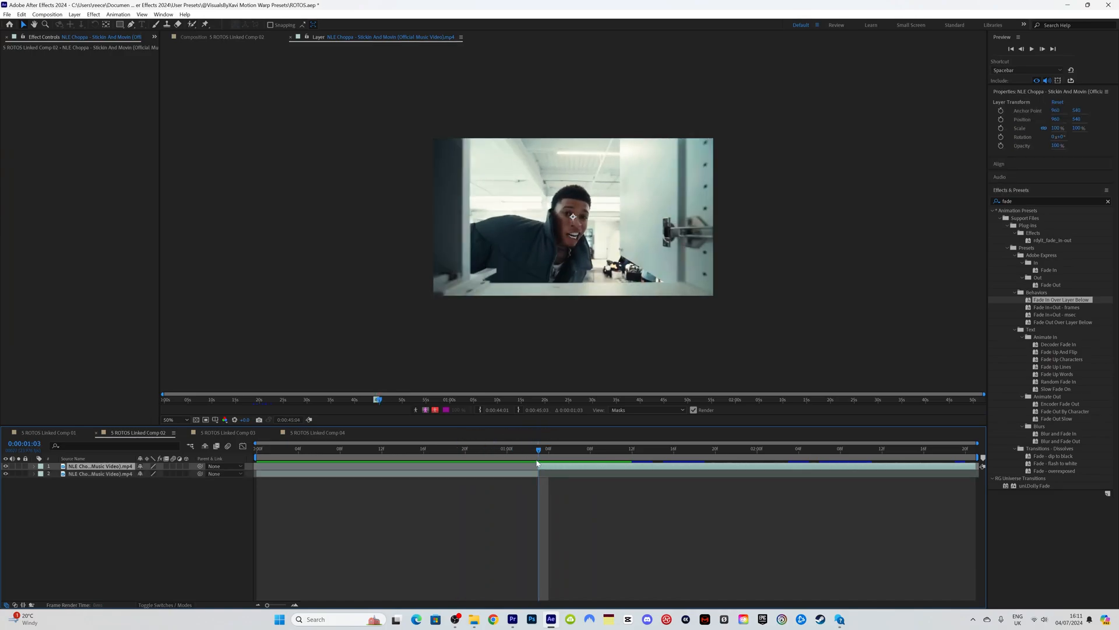
# Step: Roto Brush the man's face with a feathered edge, then duplicate the layer
pyautogui.click(193, 25)
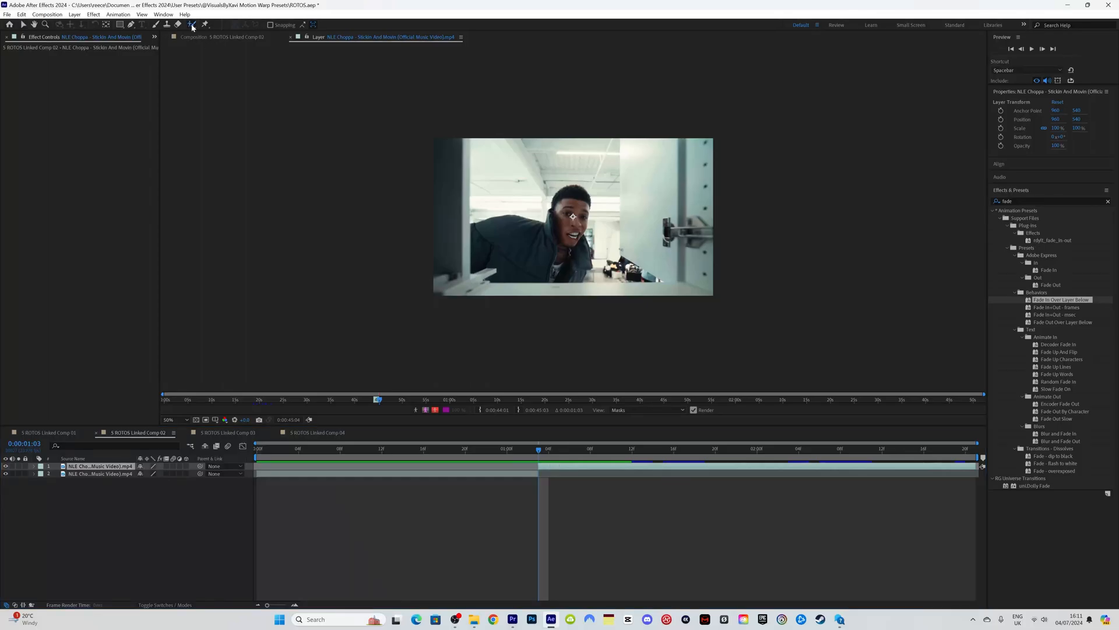
pyautogui.scroll(2, 573, 216)
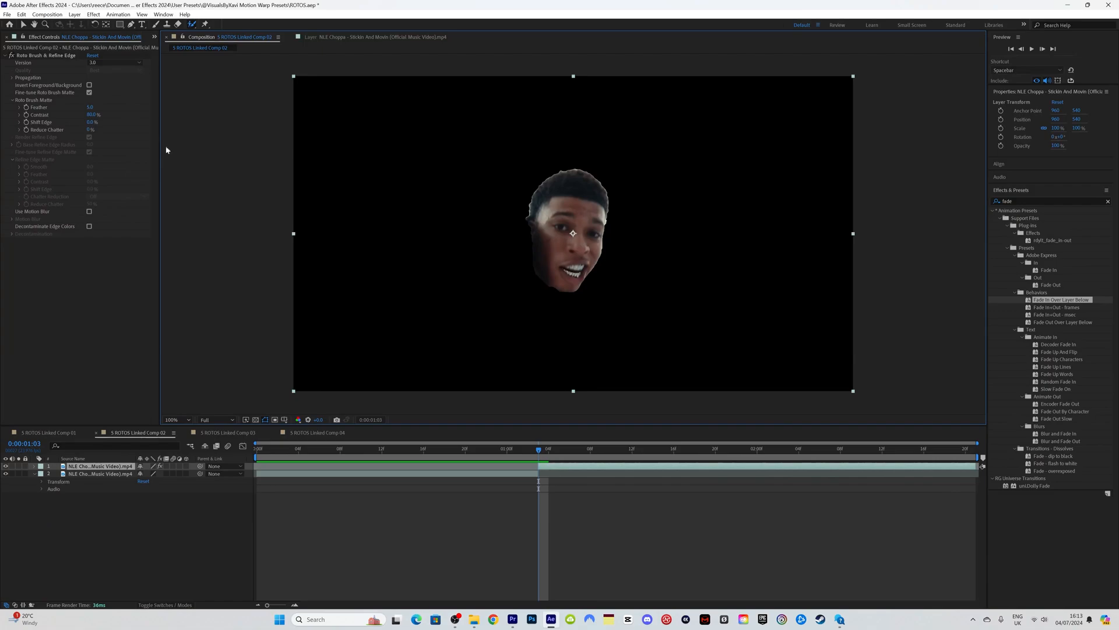
pyautogui.moveTo(90, 107); pyautogui.dragTo(156, 109)
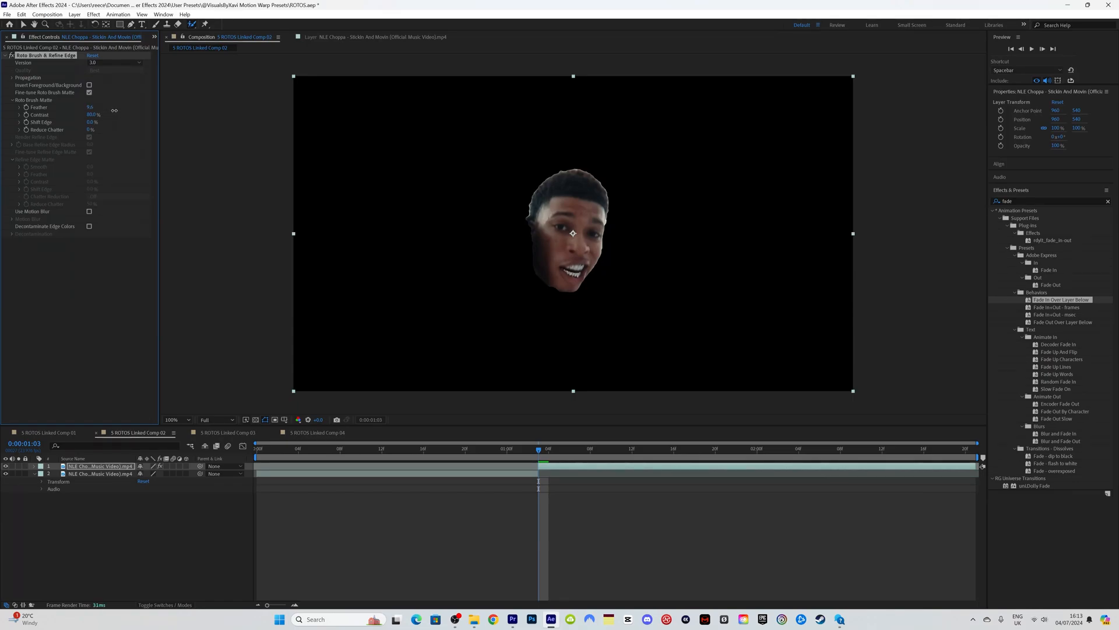
pyautogui.click(556, 469)
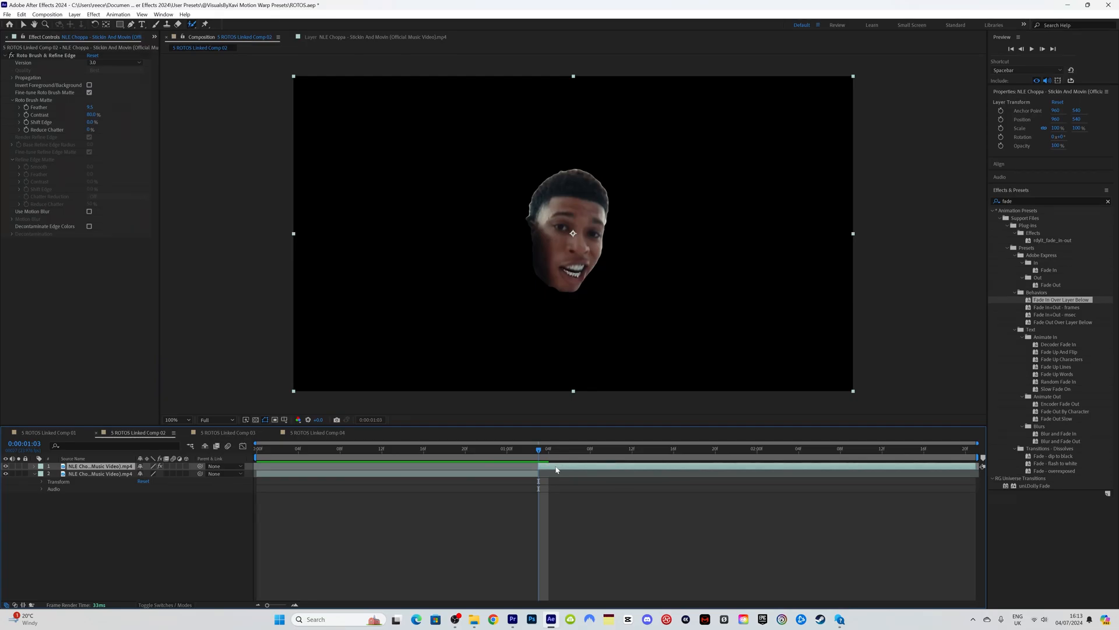
pyautogui.hotkey('ctrl', 'd')
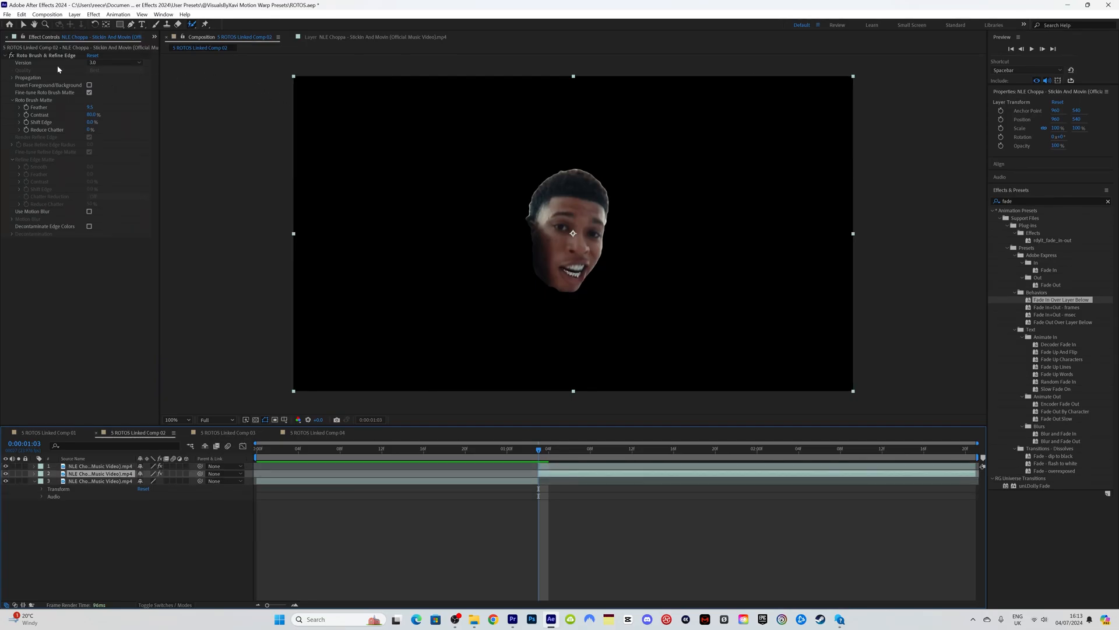
# Step: Delete Roto Brush from the duplicate to restore the full frame, back at 0:00:01:04
pyautogui.click(53, 56)
pyautogui.press('Delete')
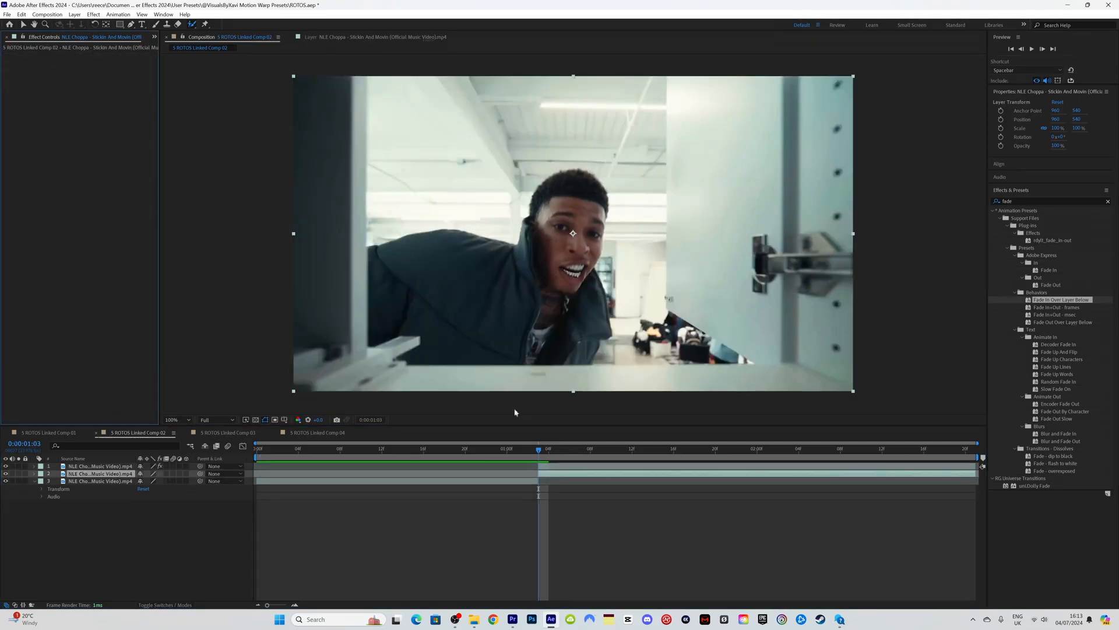
pyautogui.click(494, 453)
pyautogui.moveTo(494, 456); pyautogui.dragTo(540, 458)
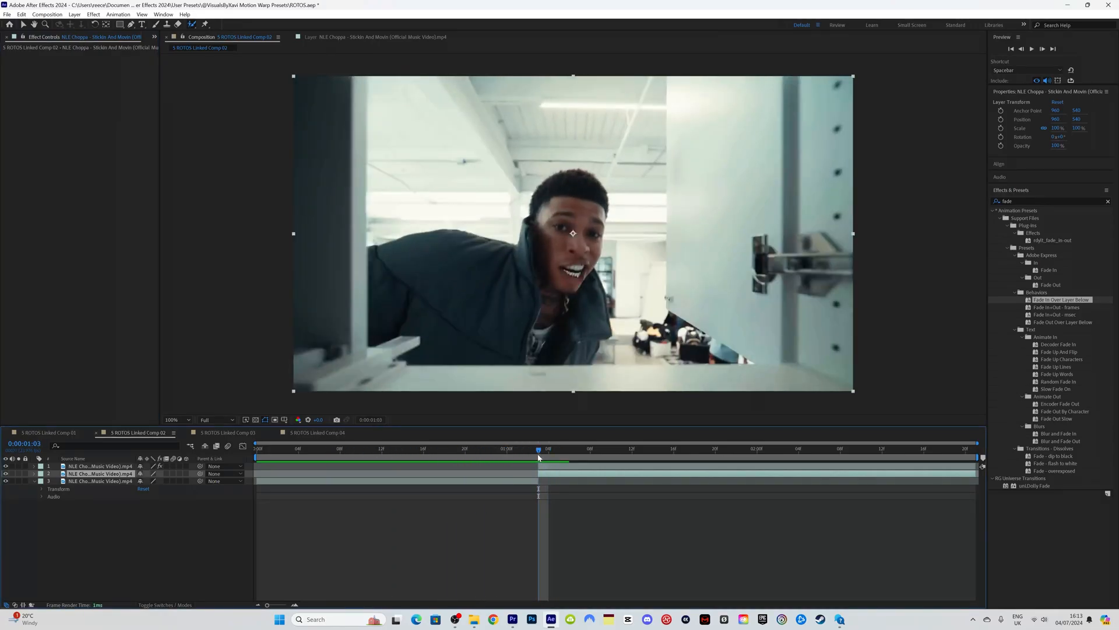
# Step: Keyframe the face layer's Scale and Position, reaching 151% and shifted up by 0:00:01:21
pyautogui.click(572, 466)
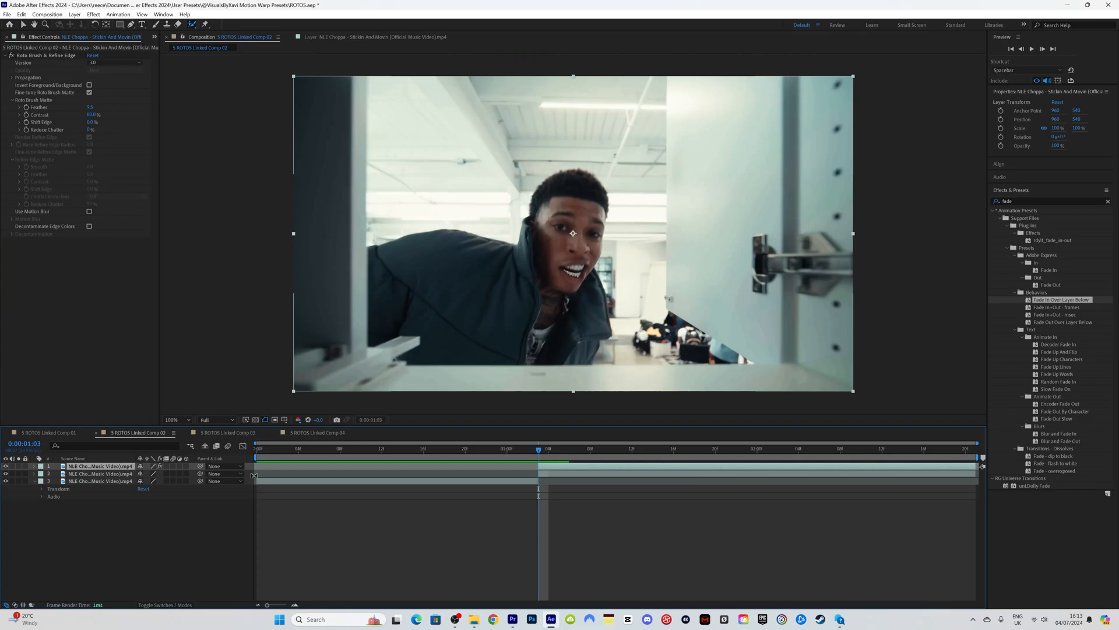
pyautogui.click(34, 466)
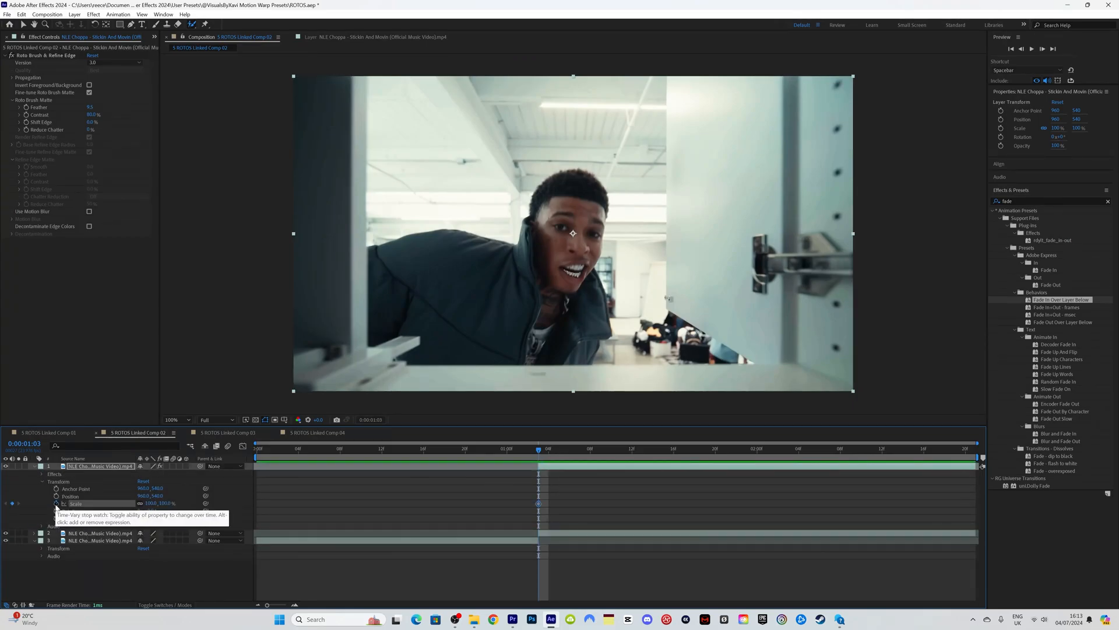
pyautogui.click(56, 503)
pyautogui.click(56, 496)
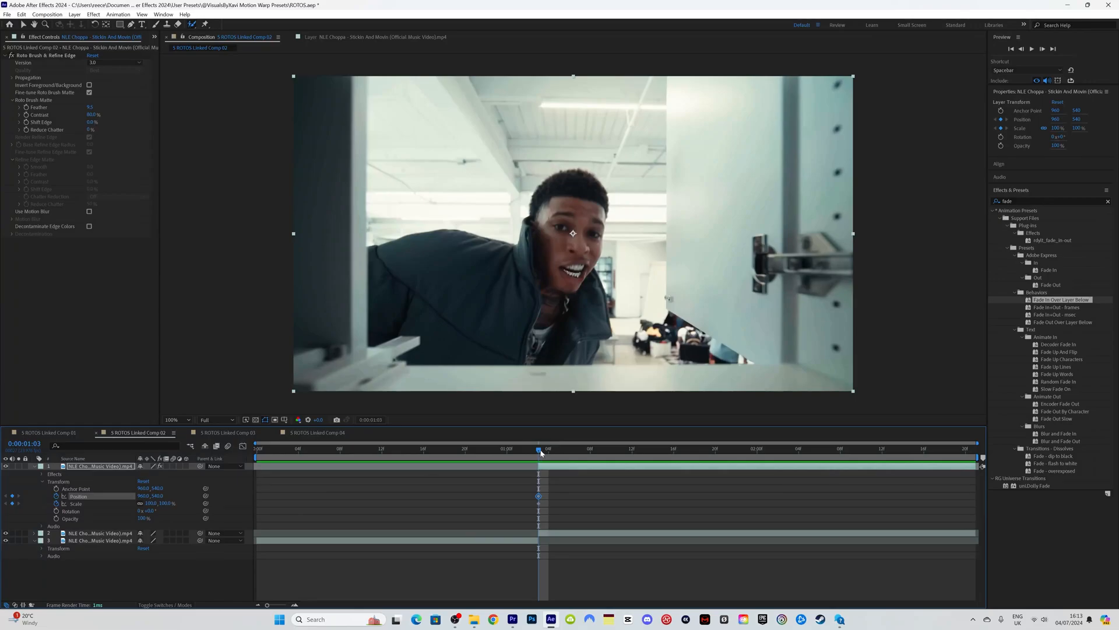
pyautogui.moveTo(541, 452); pyautogui.dragTo(731, 450)
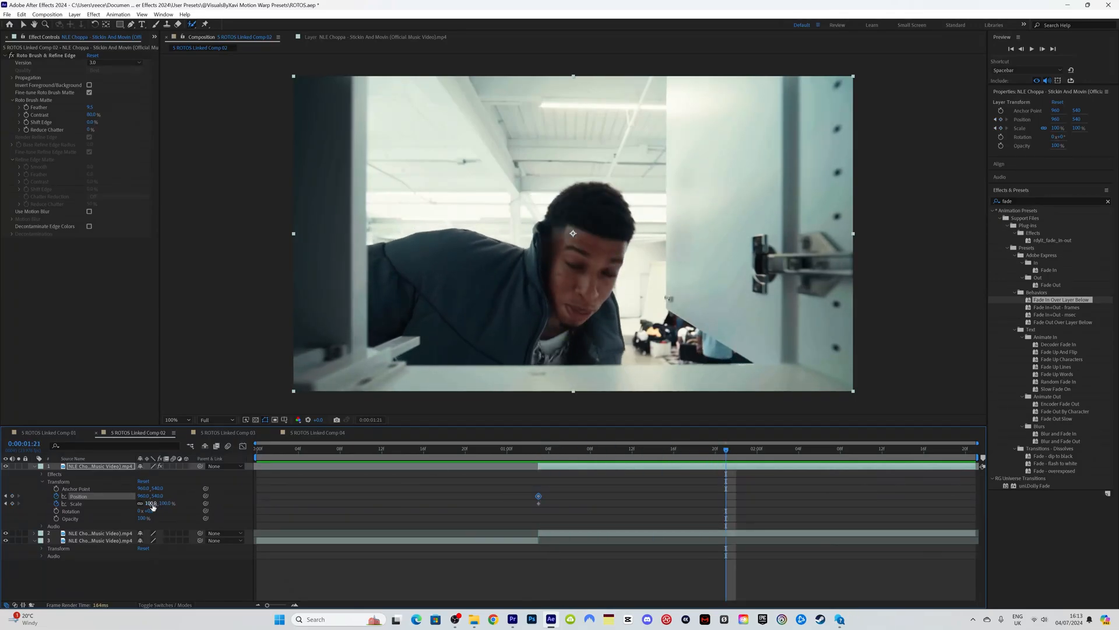
pyautogui.moveTo(152, 506); pyautogui.dragTo(172, 503)
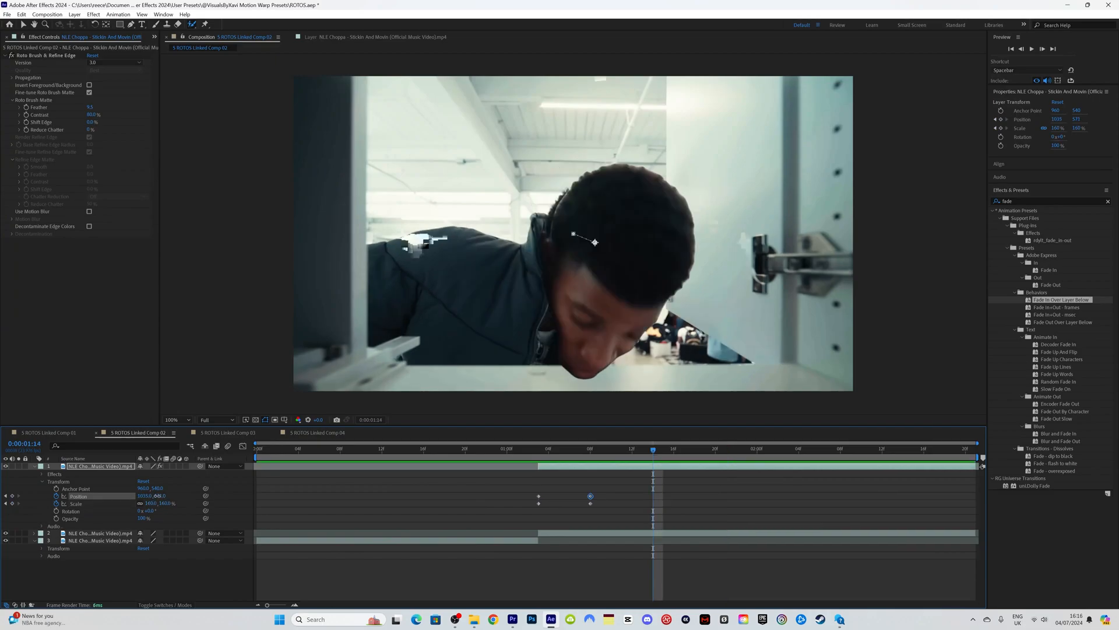
pyautogui.moveTo(156, 496); pyautogui.dragTo(138, 496)
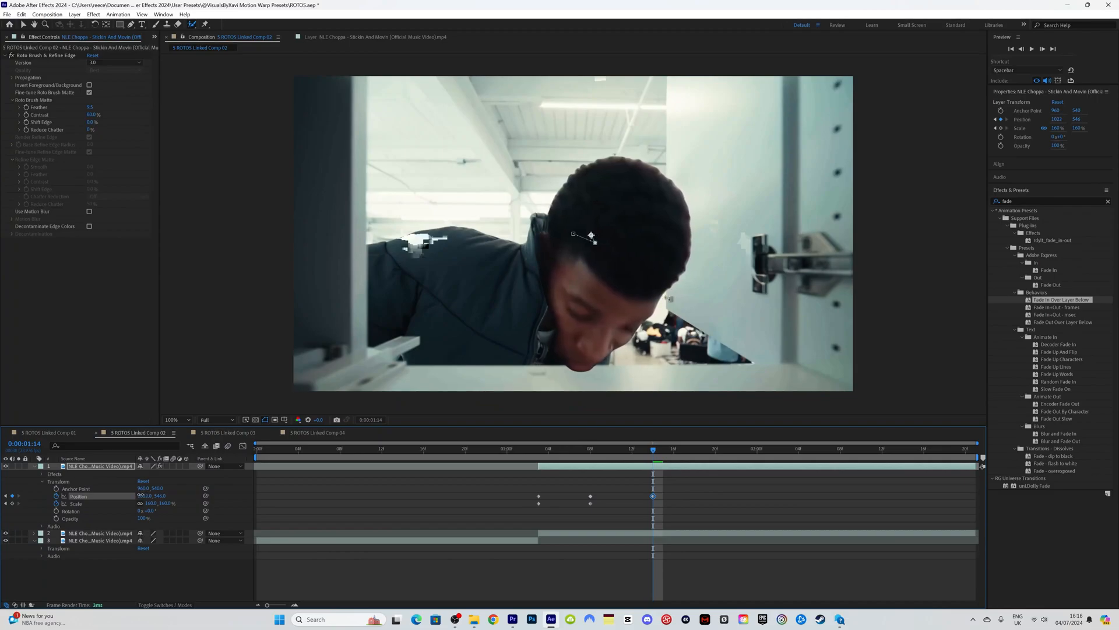
# Step: Preview the face scale and position animation from the start
pyautogui.moveTo(554, 464); pyautogui.dragTo(537, 461)
pyautogui.press('space')
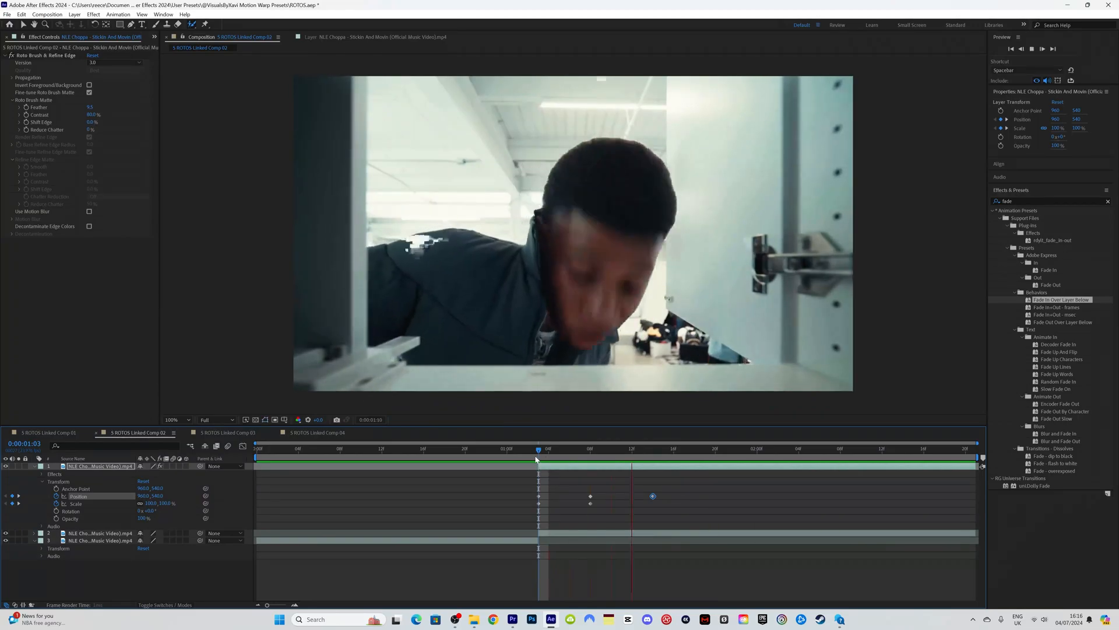
pyautogui.press('space')
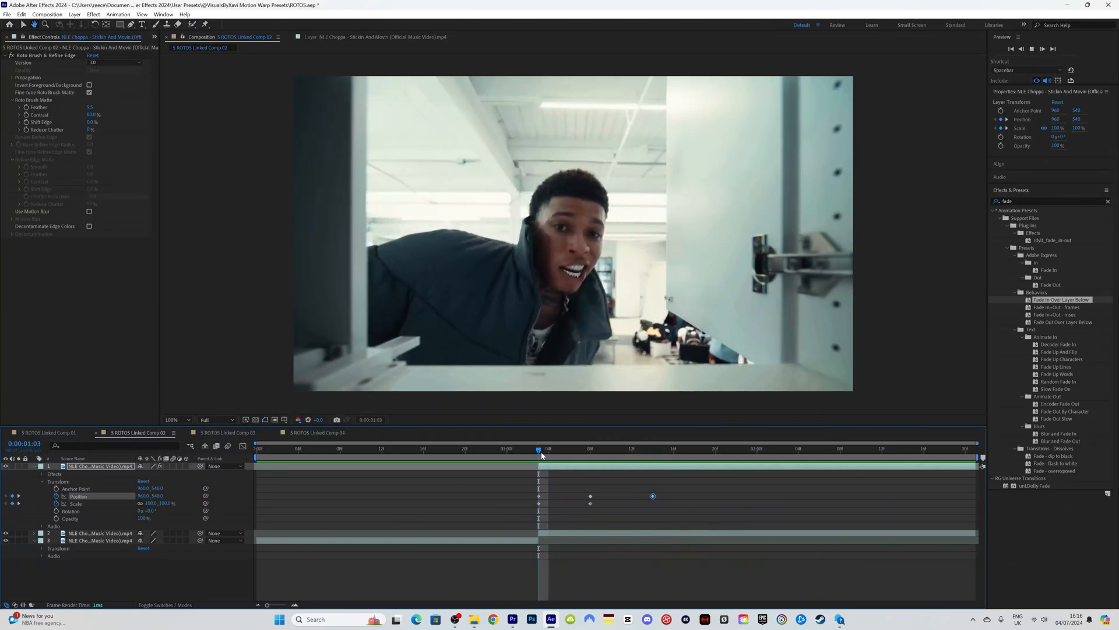
# Step: Add Position and Scale keyframes at 0:00:01:20 and reset their values
pyautogui.press('space')
pyautogui.press('space')
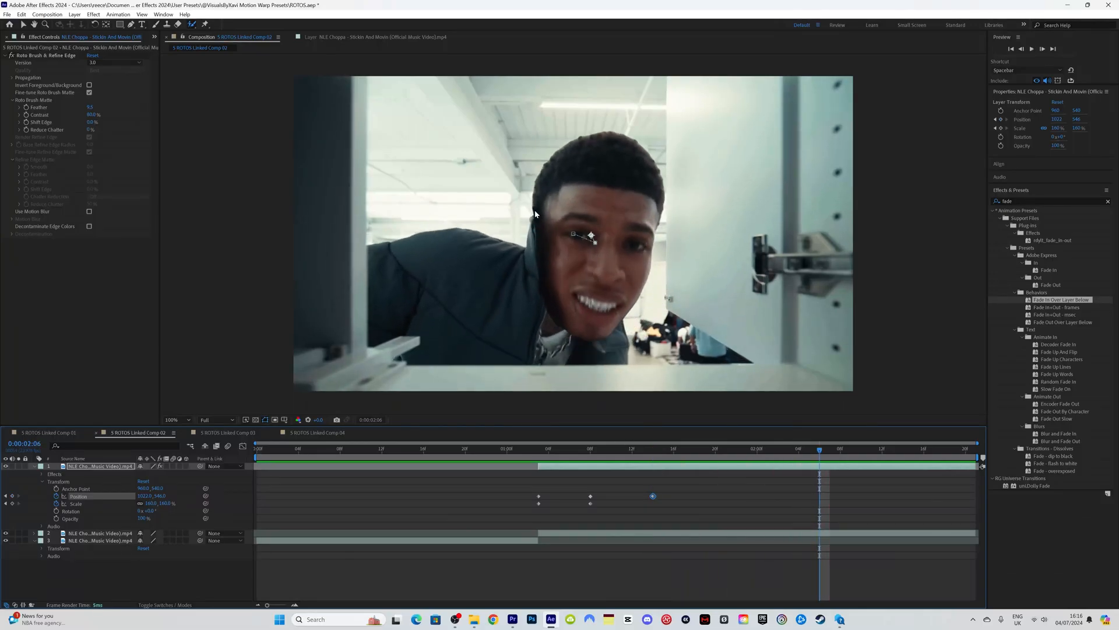
pyautogui.moveTo(570, 455); pyautogui.dragTo(541, 450)
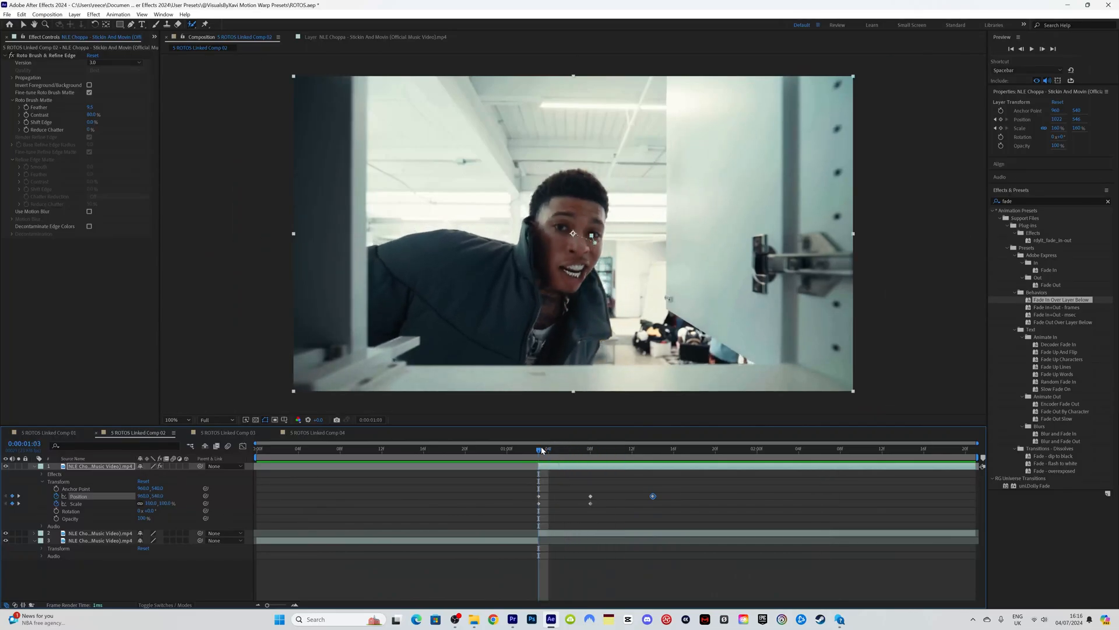
pyautogui.press('space')
pyautogui.press('space')
pyautogui.moveTo(659, 452); pyautogui.dragTo(720, 471)
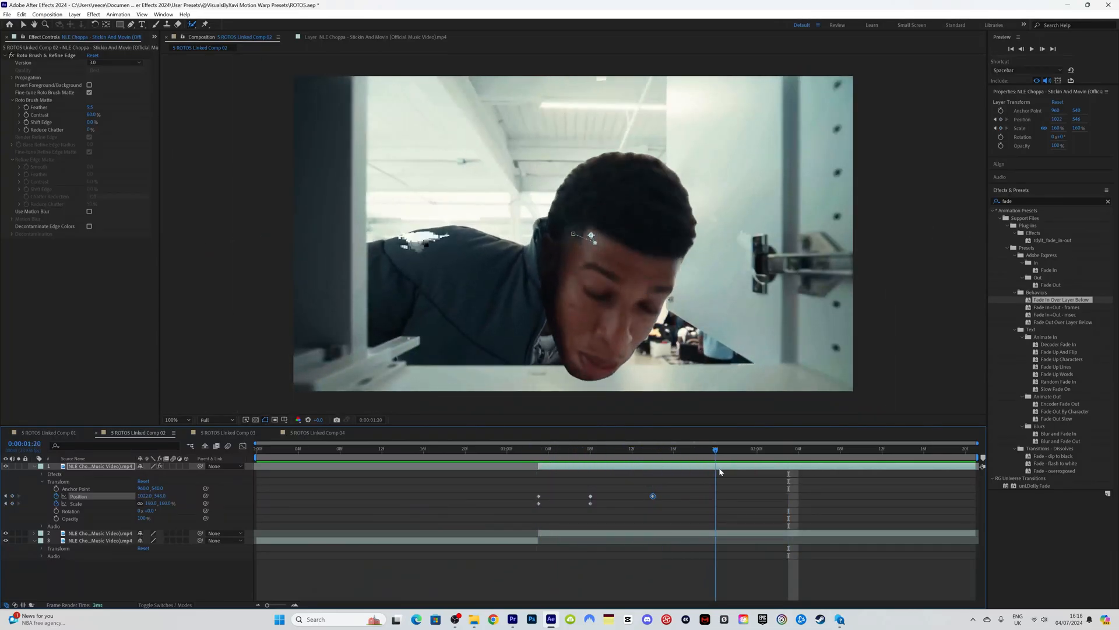
pyautogui.click(12, 503)
pyautogui.click(12, 496)
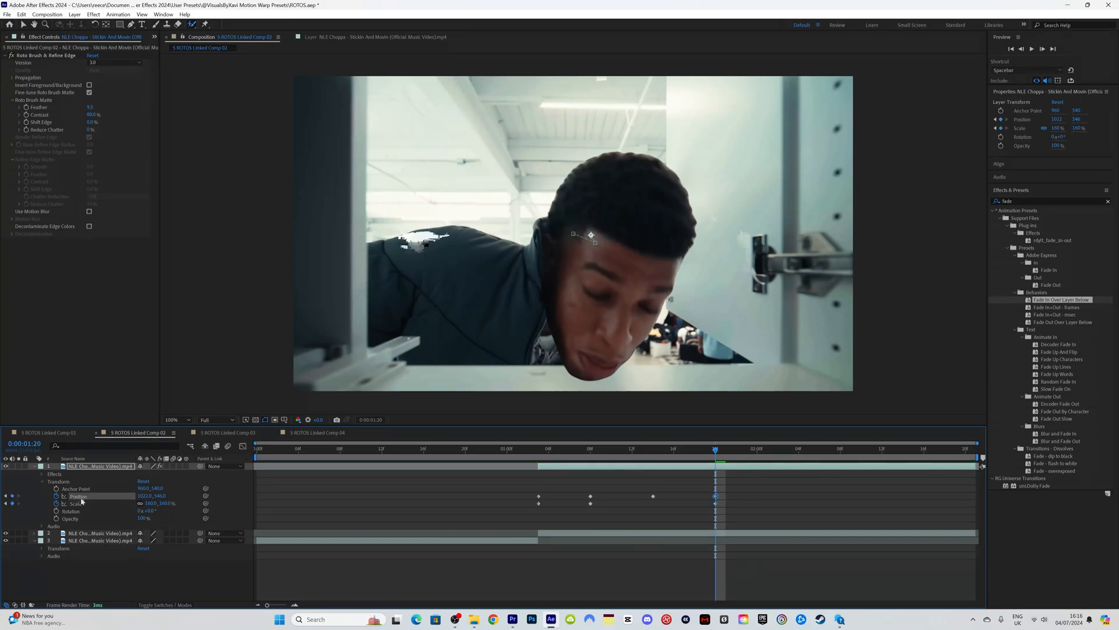
pyautogui.moveTo(728, 514); pyautogui.dragTo(709, 489)
pyautogui.rightClick(716, 496)
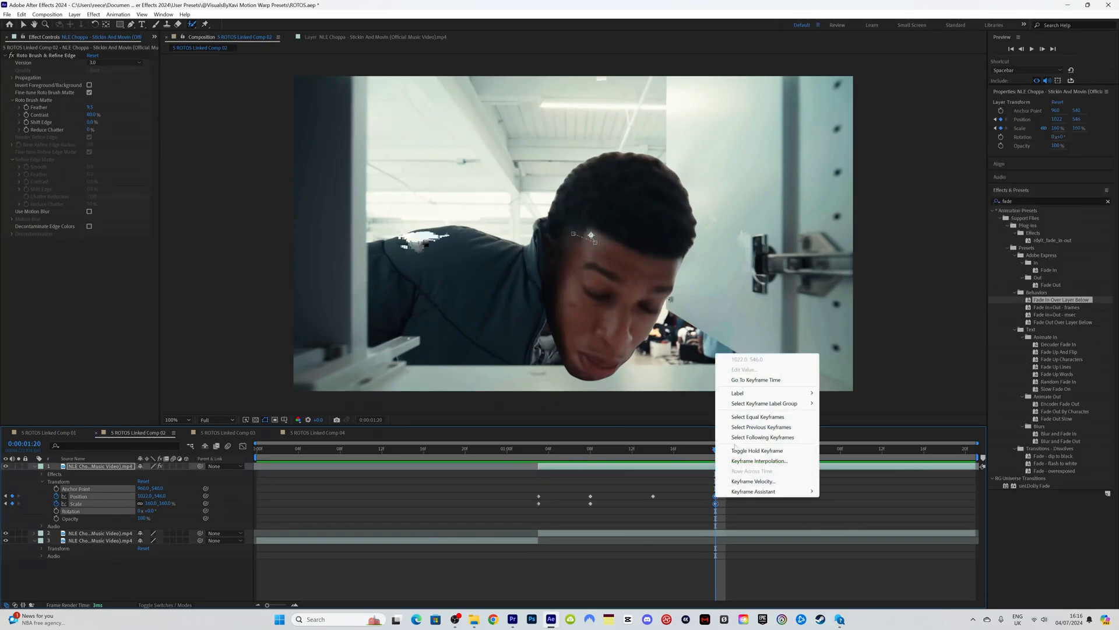
pyautogui.rightClick(79, 503)
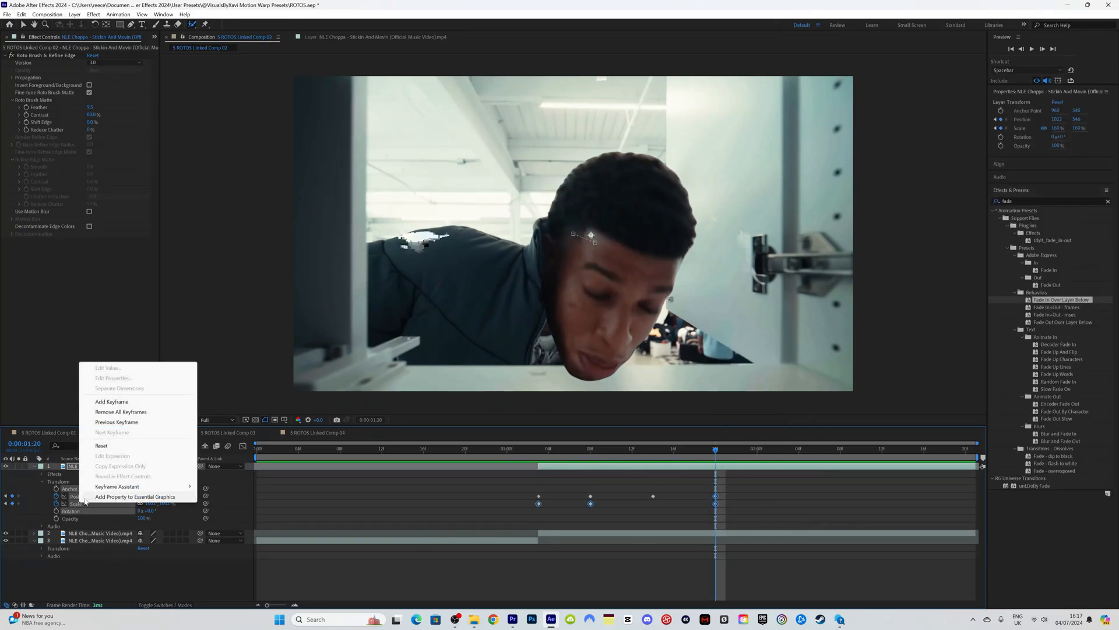
pyautogui.click(103, 445)
# Step: Set the clone's Position X to 990 at frame 1:14 and Roto Brush Feather to 19
pyautogui.moveTo(688, 456); pyautogui.dragTo(584, 454)
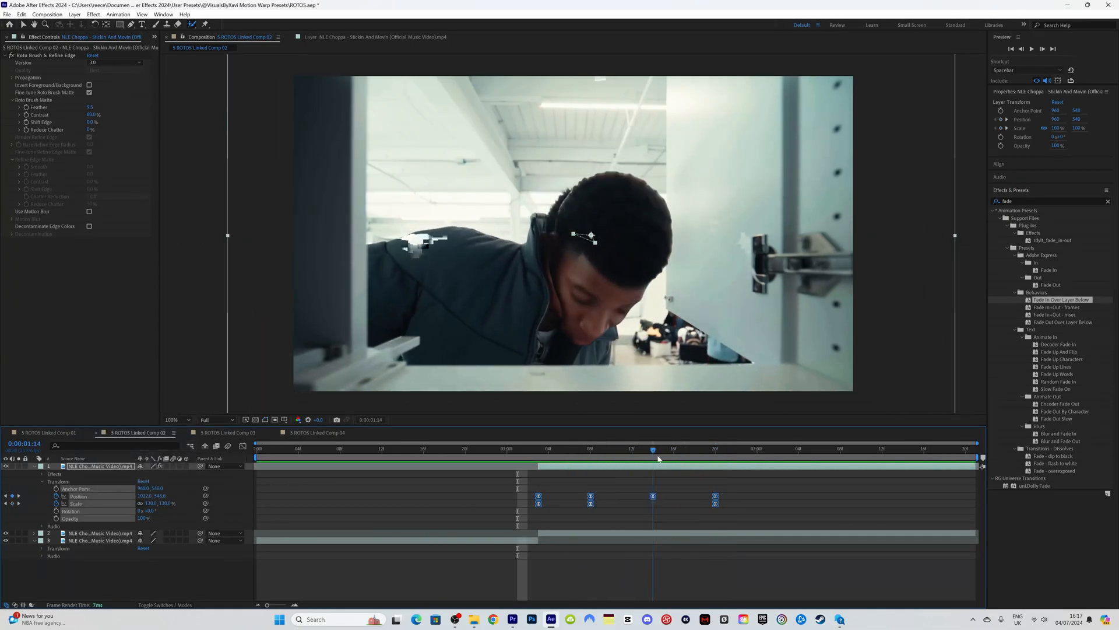
pyautogui.moveTo(660, 457); pyautogui.dragTo(654, 457)
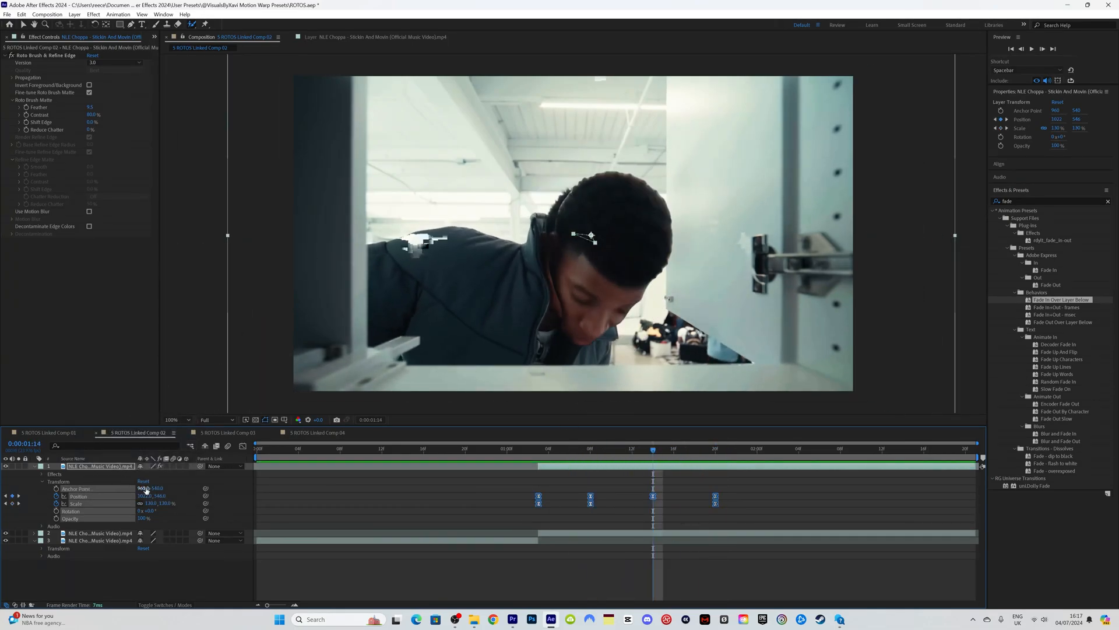
pyautogui.moveTo(144, 496); pyautogui.dragTo(153, 496)
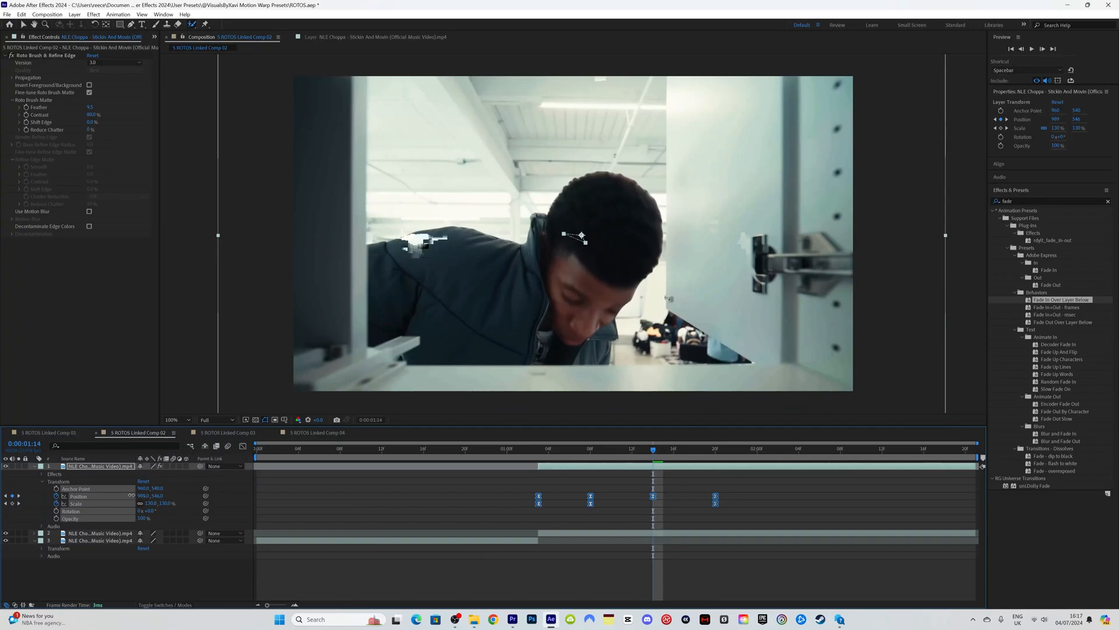
pyautogui.press('space')
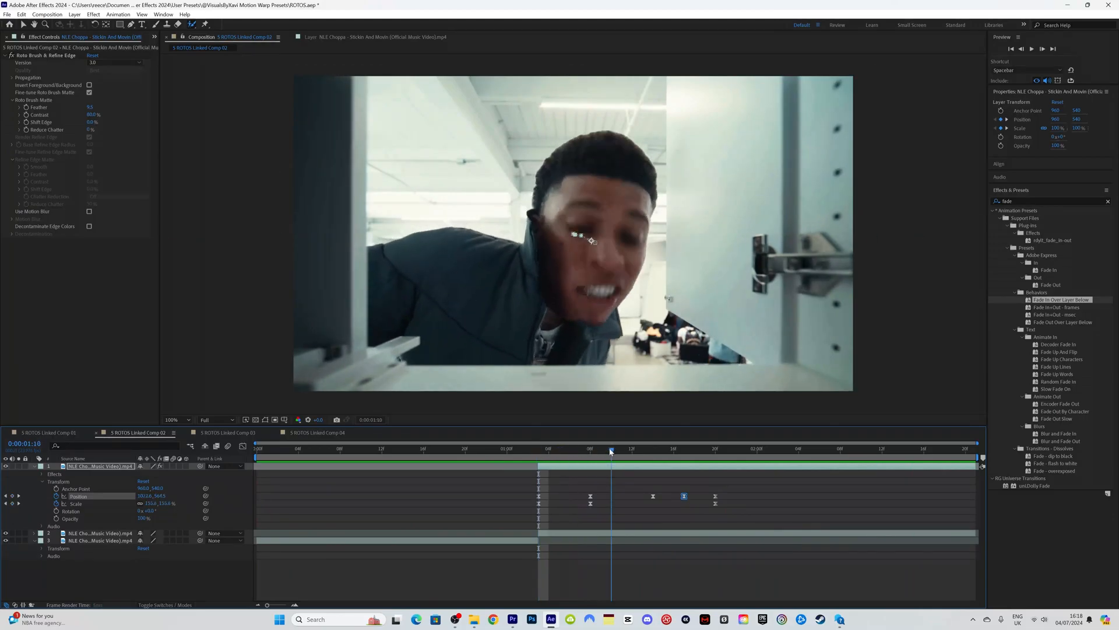
pyautogui.click(538, 452)
pyautogui.moveTo(539, 452); pyautogui.dragTo(602, 448)
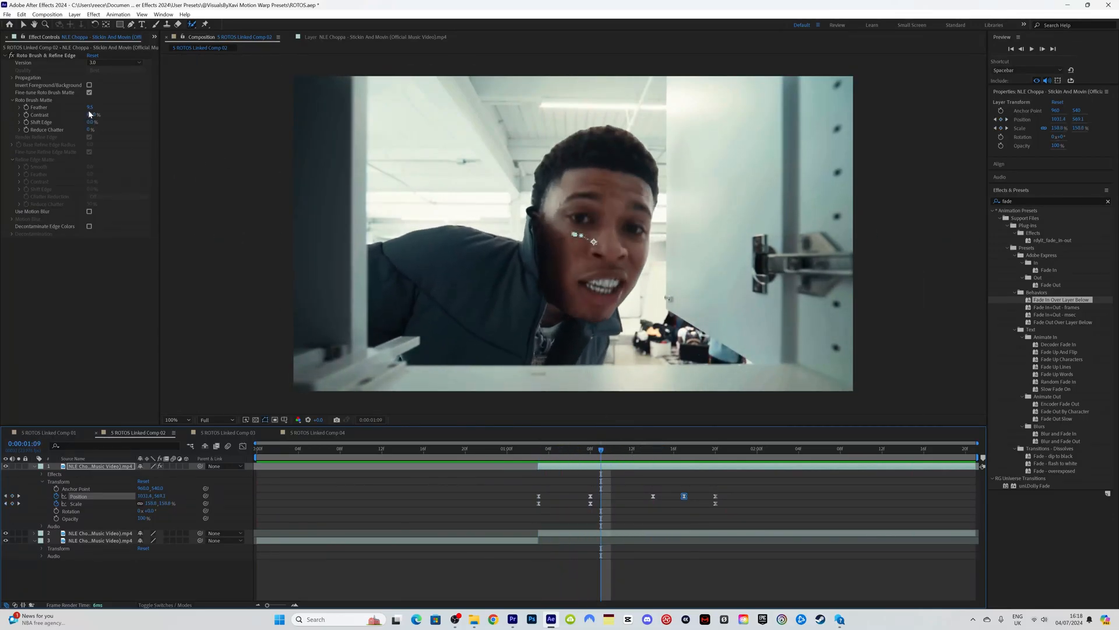
pyautogui.moveTo(90, 107); pyautogui.dragTo(134, 107)
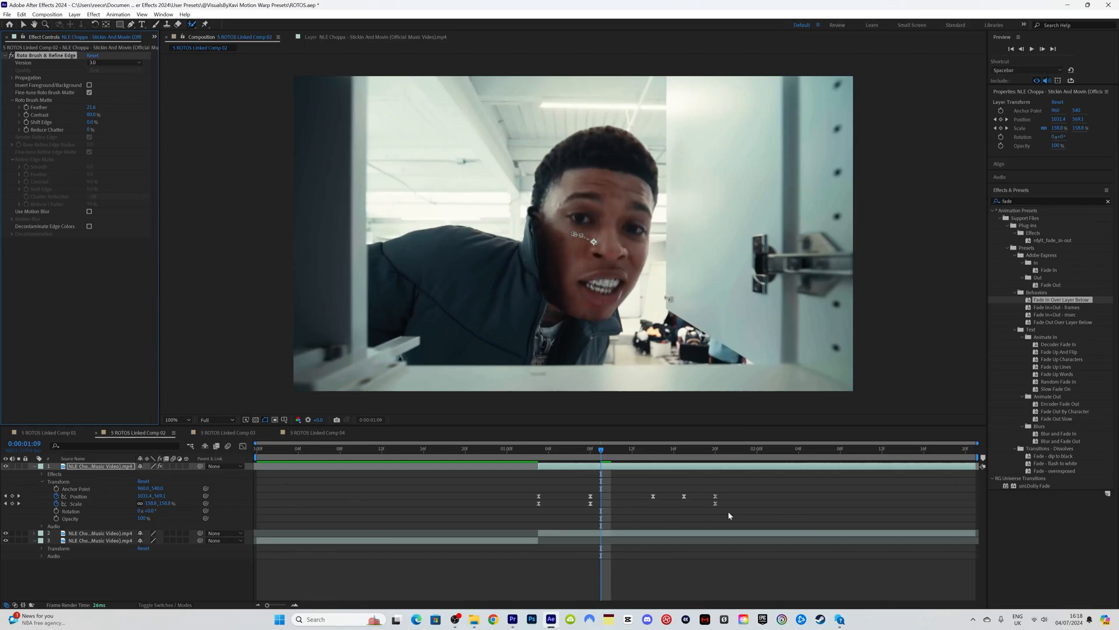
# Step: Show the speed graph for the Position and Scale keyframes and increase the first keyframe's easing
pyautogui.moveTo(736, 510); pyautogui.dragTo(515, 478)
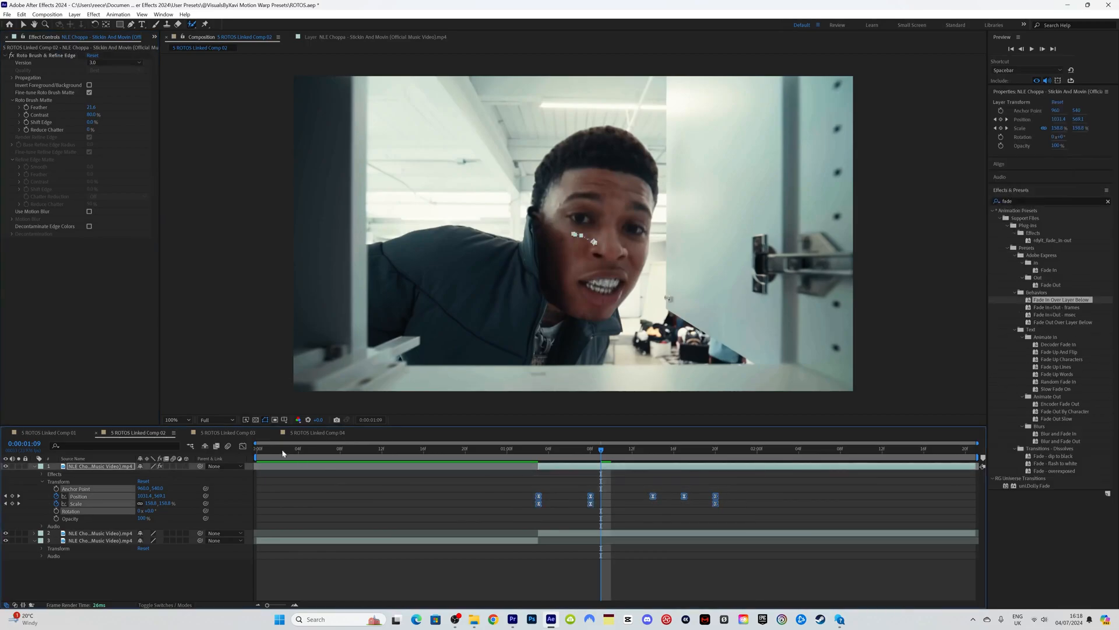
pyautogui.click(243, 447)
pyautogui.rightClick(653, 557)
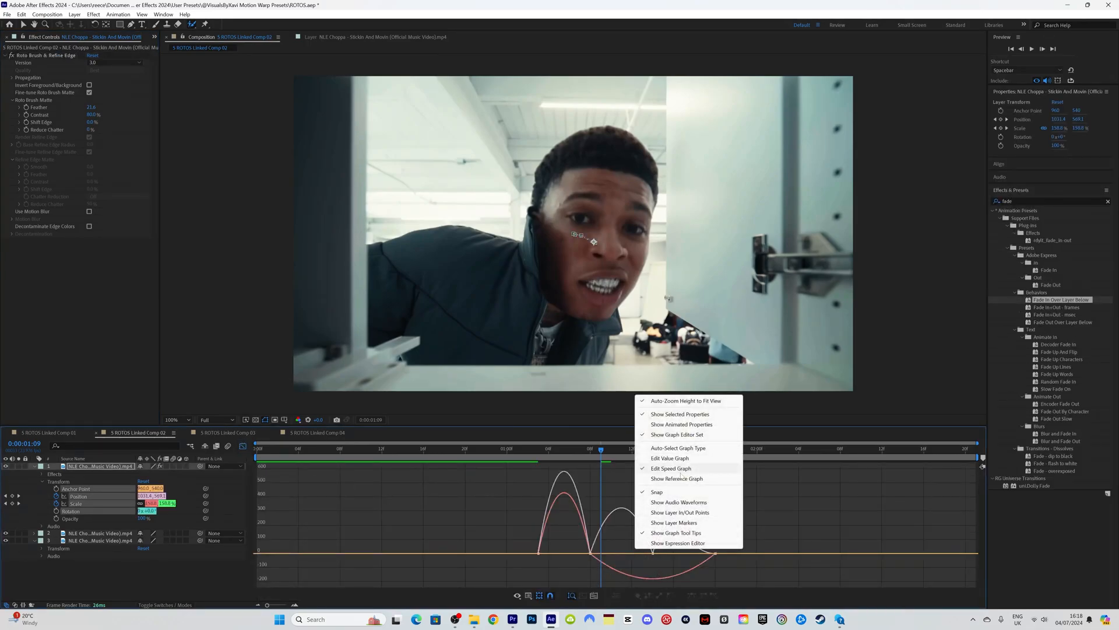
pyautogui.click(575, 567)
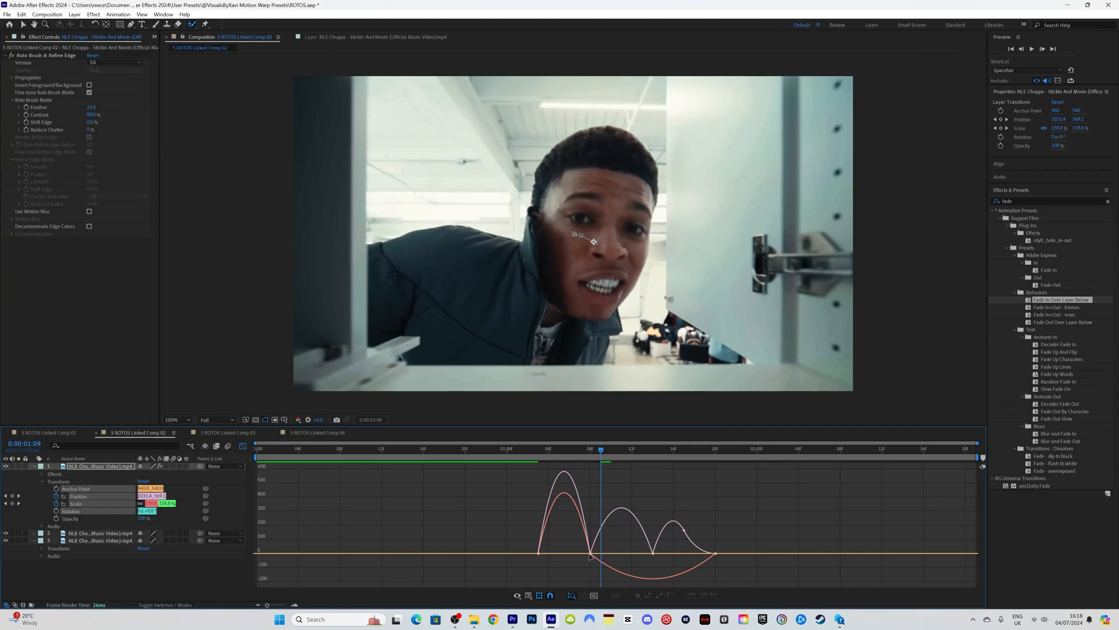
pyautogui.moveTo(581, 555); pyautogui.dragTo(564, 565)
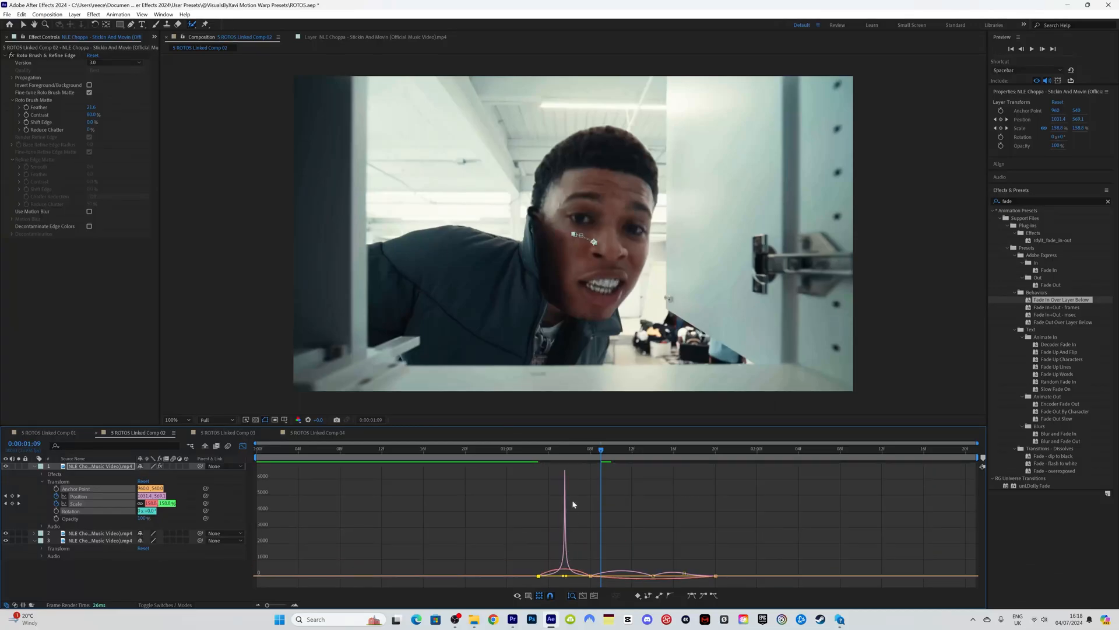
pyautogui.click(552, 453)
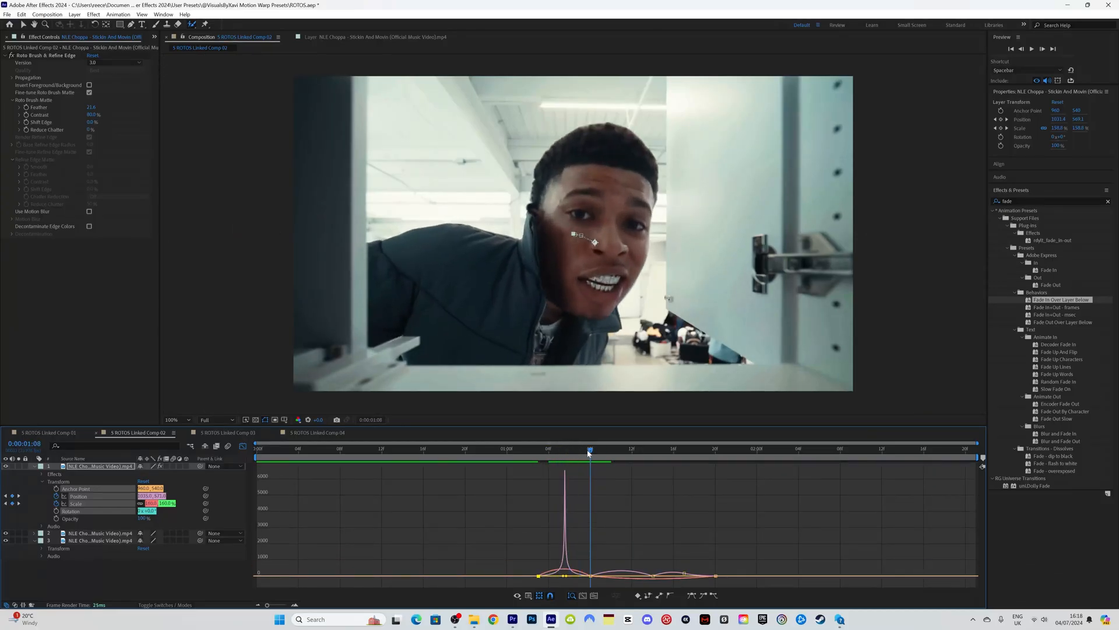
# Step: Raise keyframe influence to 81% for sharper easing and preview the slide from 1:03
pyautogui.moveTo(552, 456); pyautogui.dragTo(592, 450)
pyautogui.moveTo(642, 576); pyautogui.dragTo(701, 576)
pyautogui.moveTo(709, 580); pyautogui.dragTo(704, 581)
pyautogui.press('space')
pyautogui.hotkey('shift', 'F3')
pyautogui.click(536, 449)
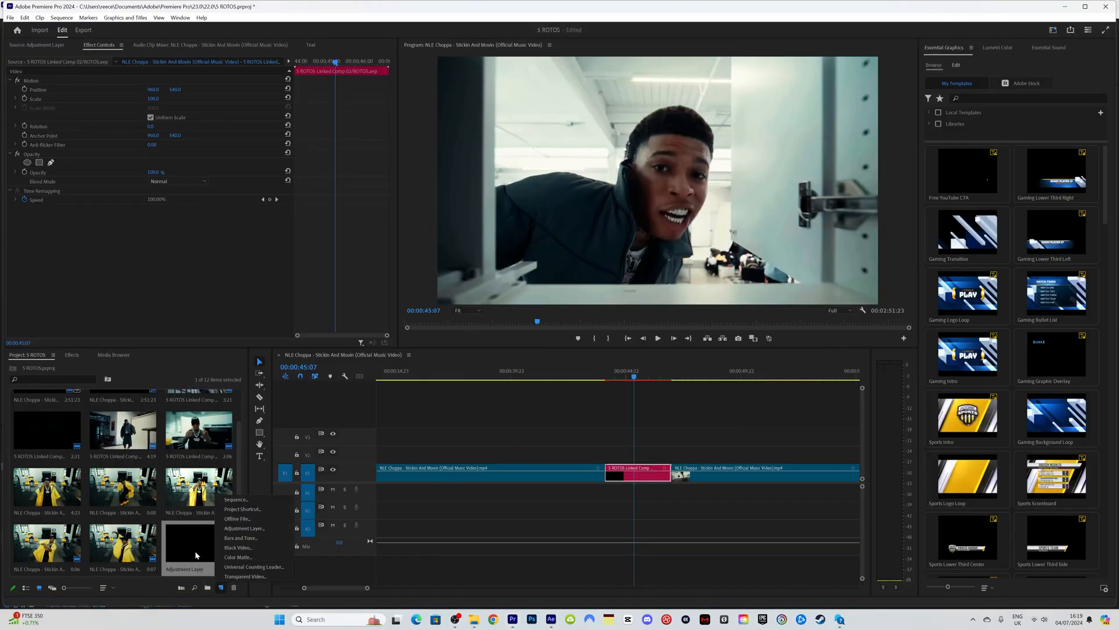
# Step: Place the Adjustment Layer on V2, lined up over the roto comp clip
pyautogui.doubleClick(195, 551)
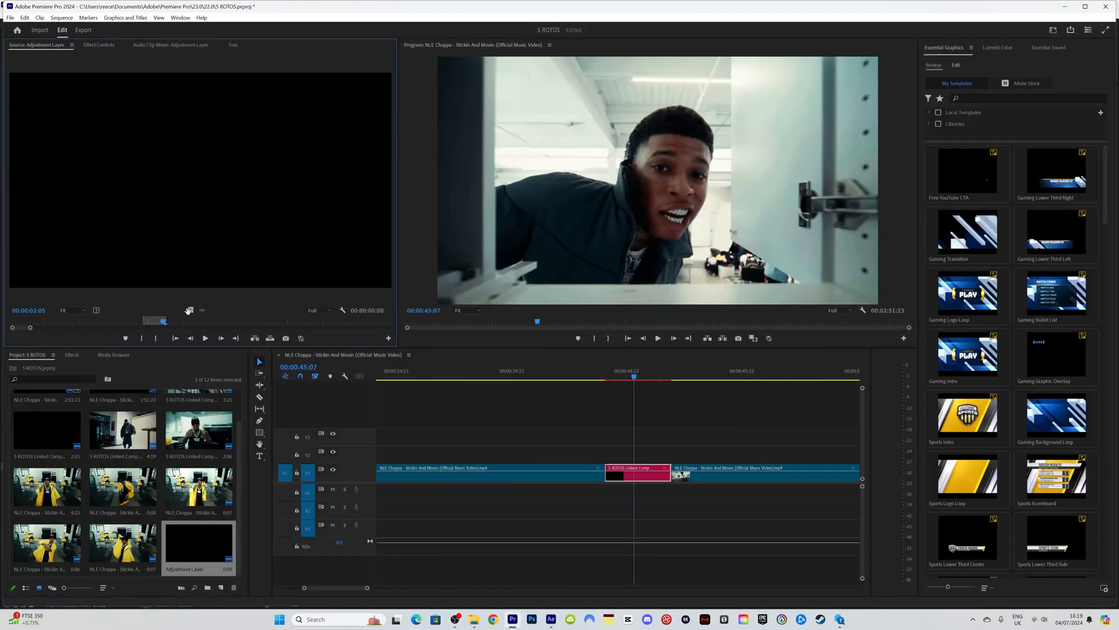
pyautogui.moveTo(191, 309); pyautogui.dragTo(658, 446)
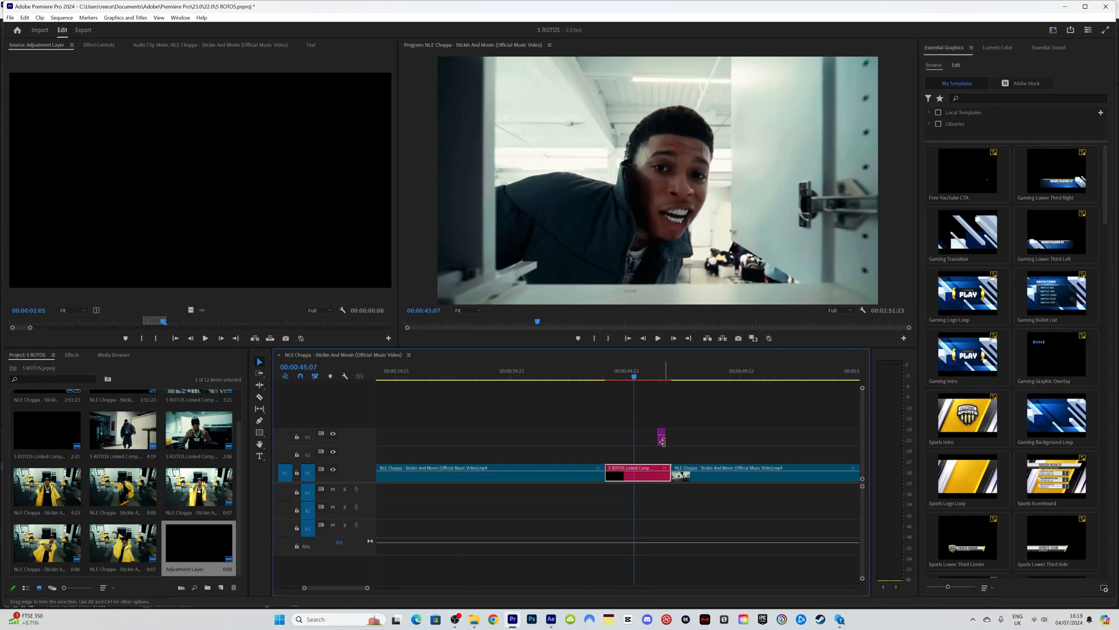
pyautogui.moveTo(661, 439); pyautogui.dragTo(639, 455)
pyautogui.press('Right')
pyautogui.press('Right')
pyautogui.press('Right')
pyautogui.press('Right')
pyautogui.press('Right')
pyautogui.press('Right')
pyautogui.press('Right')
pyautogui.press('Right')
pyautogui.press('Right')
pyautogui.press('Right')
pyautogui.press('Right')
pyautogui.press('Right')
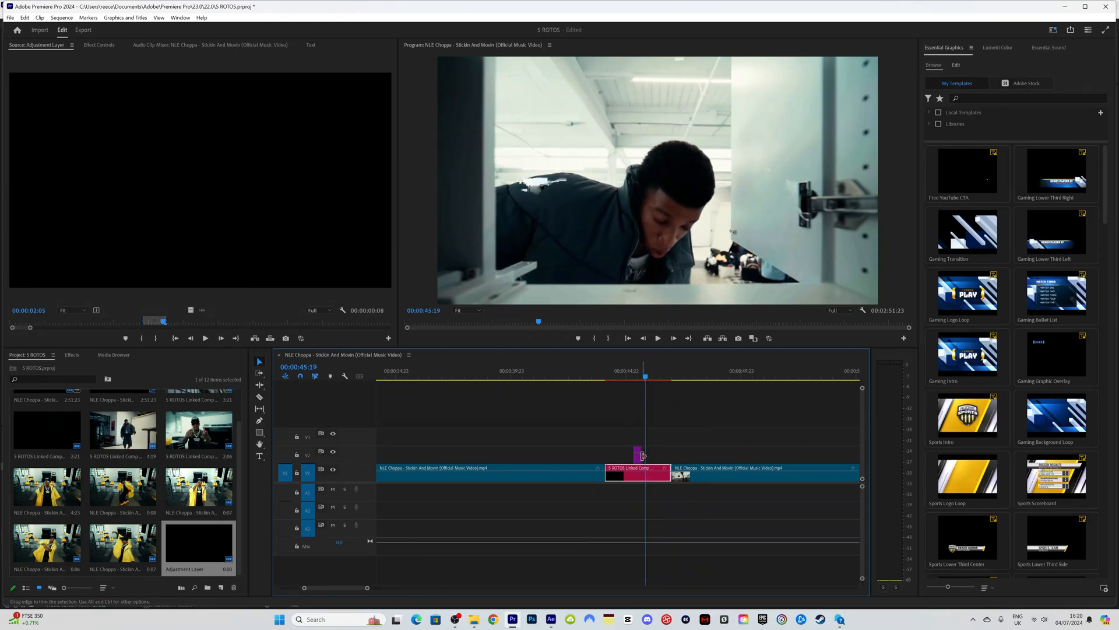
# Step: Search effects for 'sma' and apply SMALL SHAKE EFFECT to the adjustment layer
pyautogui.click(71, 356)
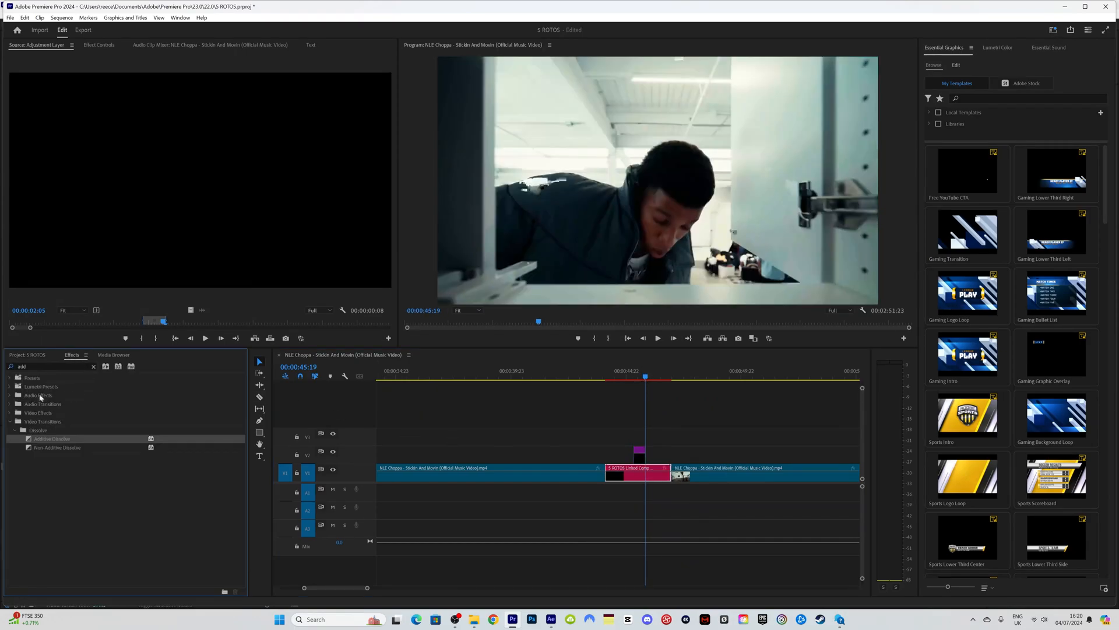
pyautogui.moveTo(40, 367); pyautogui.dragTo(2, 364)
pyautogui.write('s')
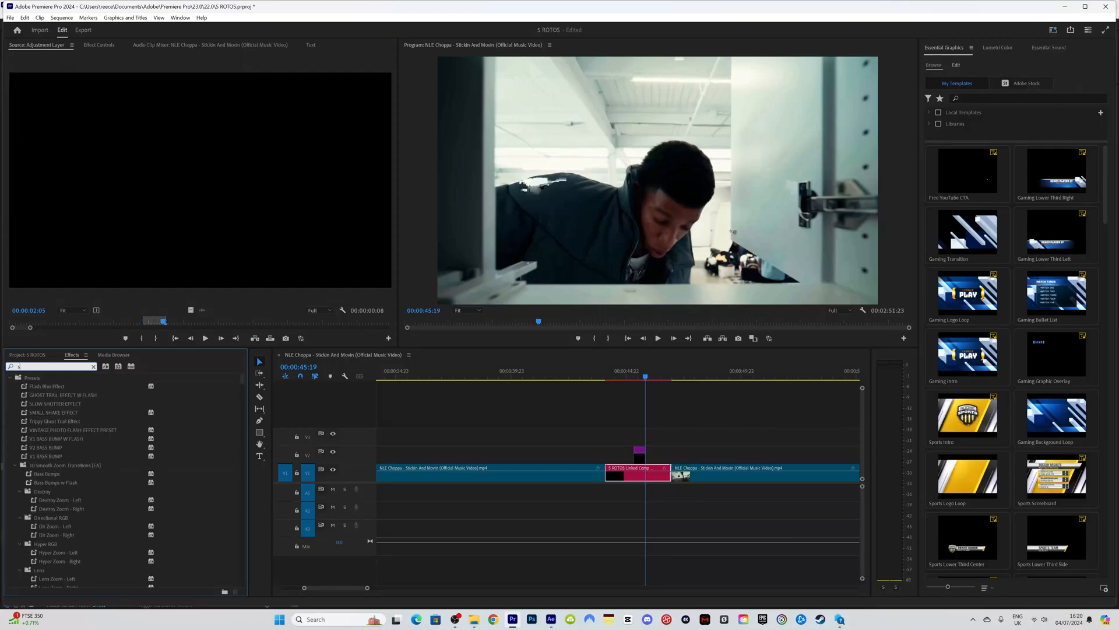
pyautogui.write('mall')
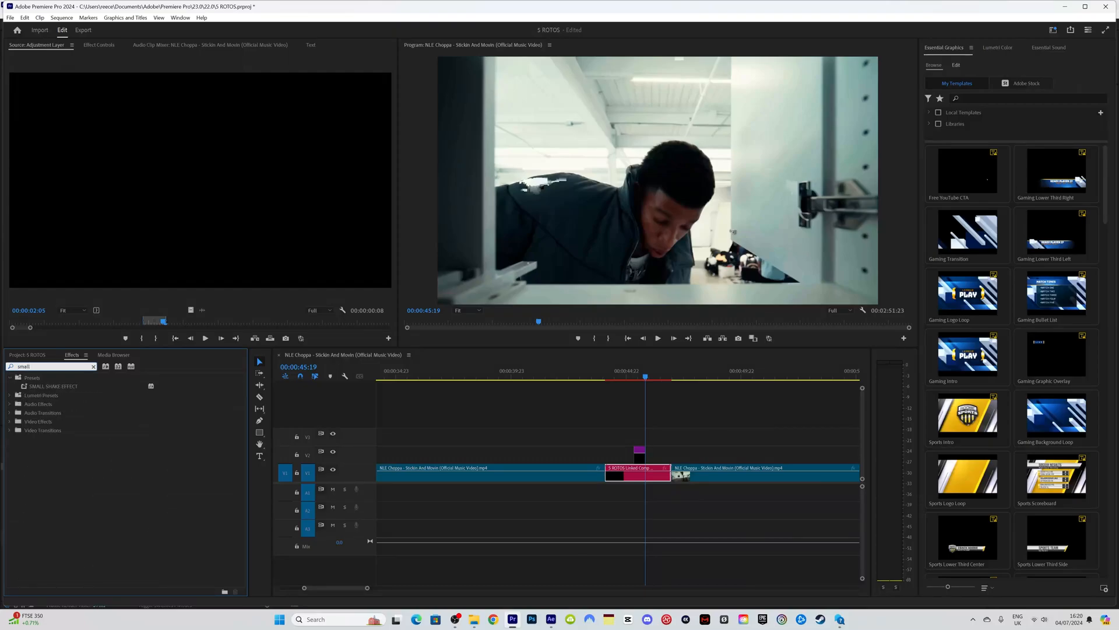
pyautogui.moveTo(96, 386); pyautogui.dragTo(105, 380)
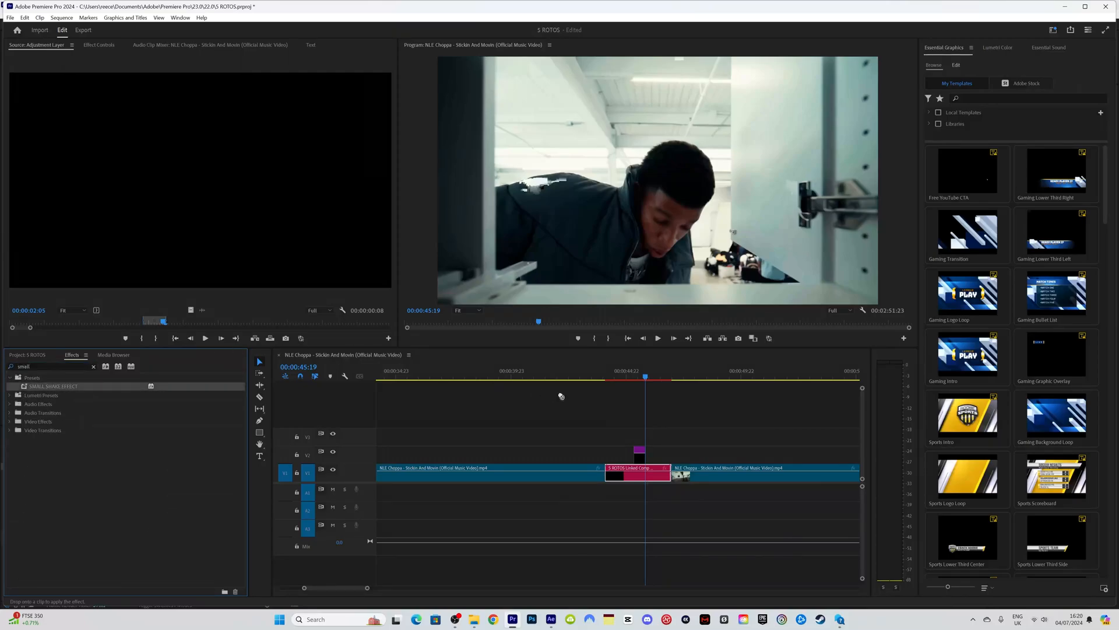
pyautogui.moveTo(641, 452); pyautogui.dragTo(640, 452)
# Step: Play back the shaken section repeatedly, stopping at 44:04
pyautogui.moveTo(636, 375); pyautogui.dragTo(608, 374)
pyautogui.press('space')
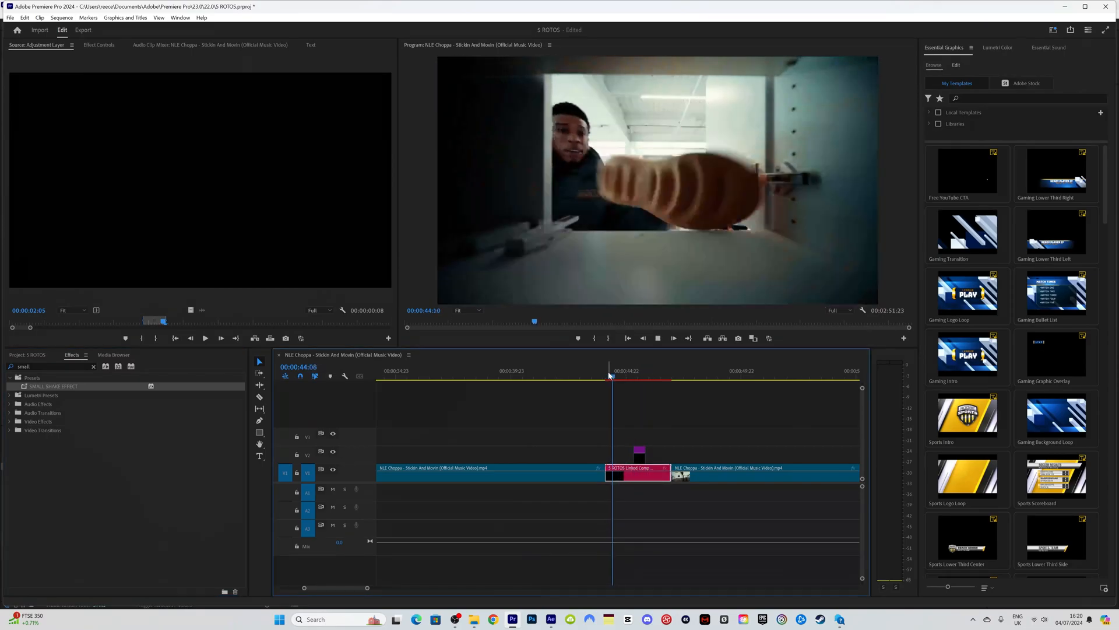
pyautogui.click(608, 375)
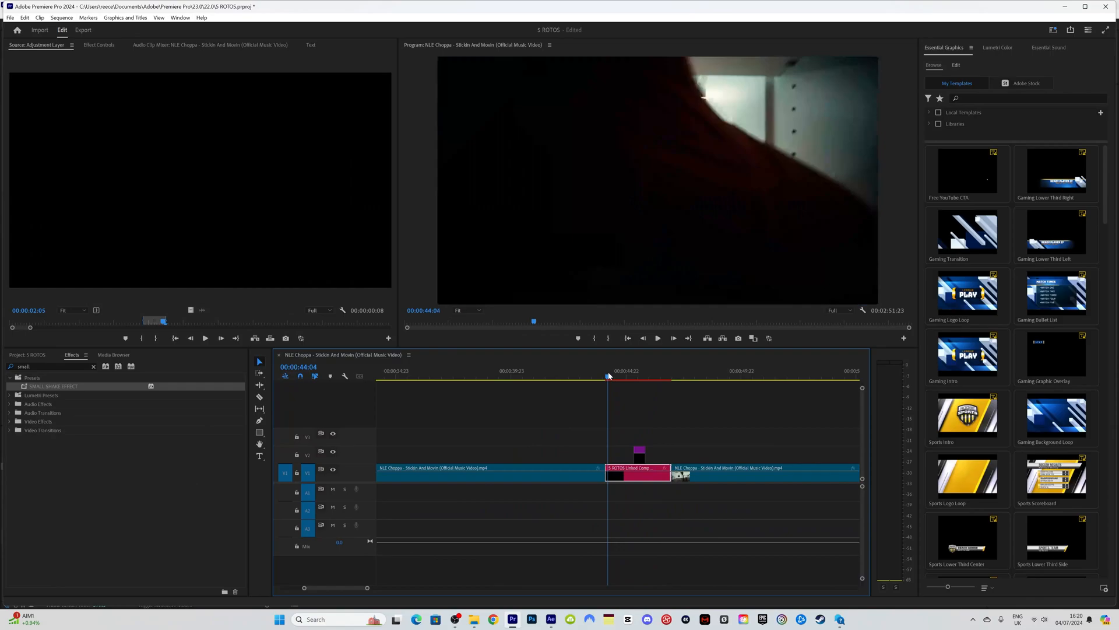
pyautogui.press('space')
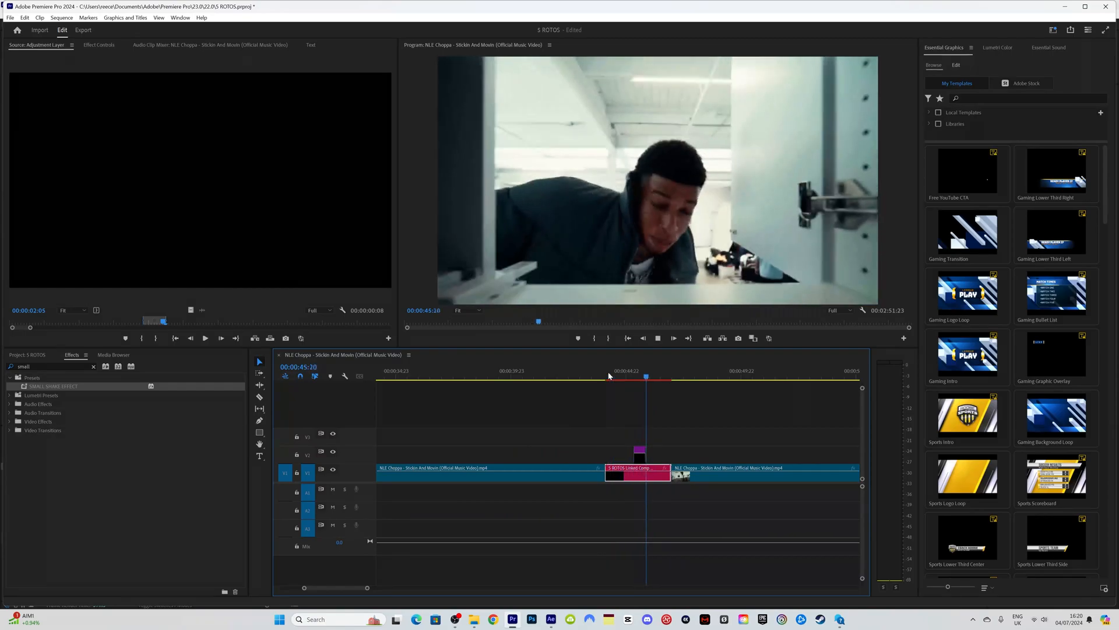
pyautogui.click(608, 376)
pyautogui.press('space')
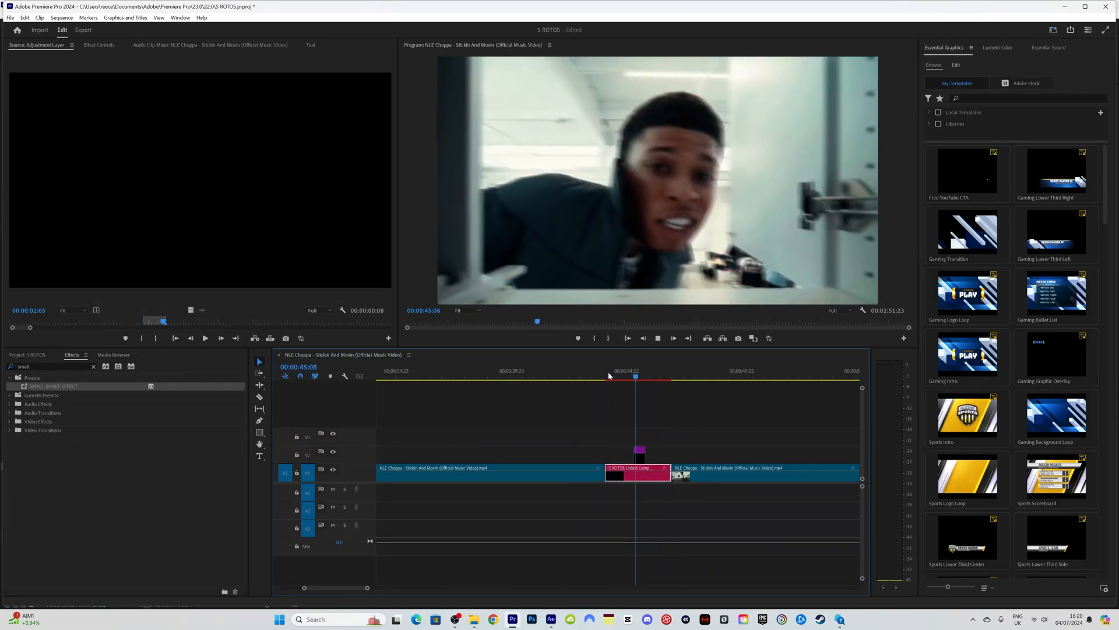
pyautogui.click(609, 376)
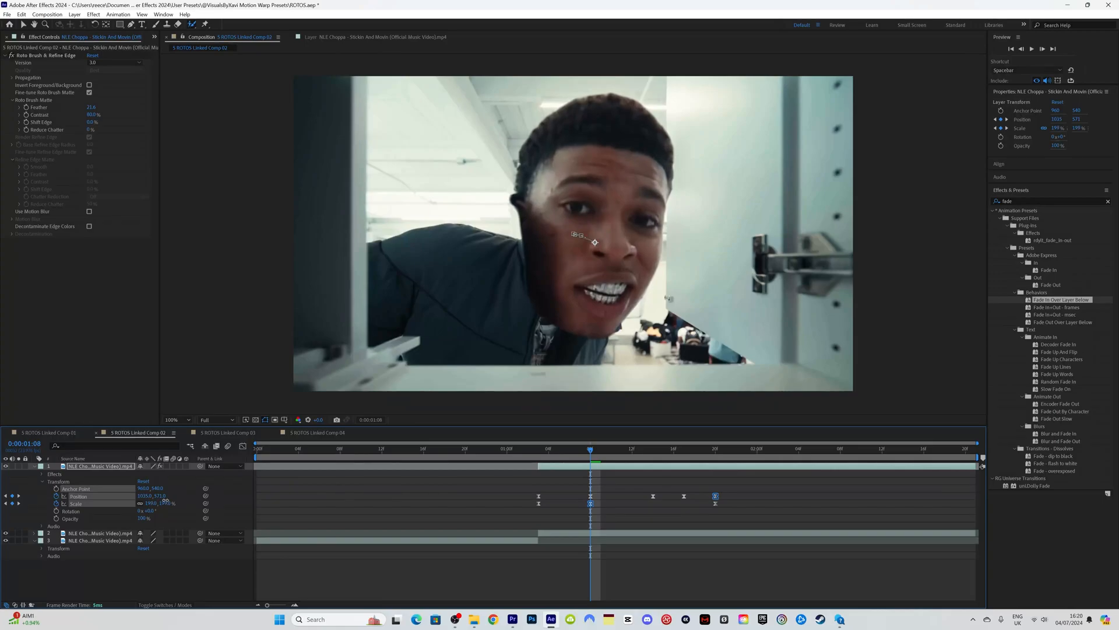
# Step: Raise the clone layer's Scale from 199% to 201% and check the slide
pyautogui.moveTo(165, 500); pyautogui.dragTo(167, 500)
pyautogui.click(494, 504)
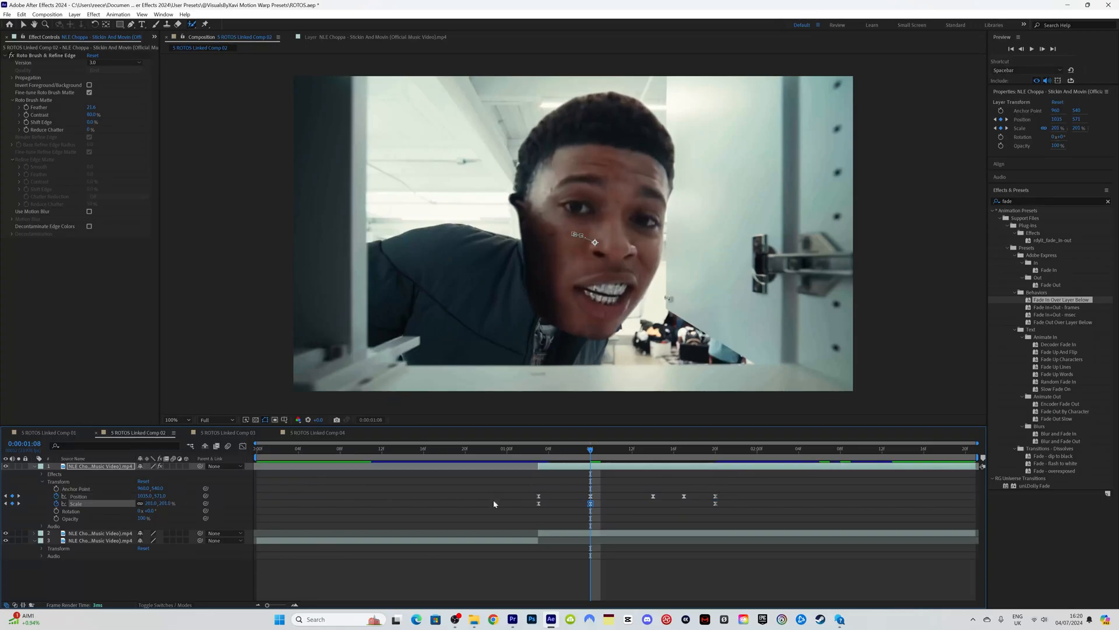
pyautogui.moveTo(542, 452)
pyautogui.mouseDown()
pyautogui.moveTo(695, 458)
pyautogui.moveTo(540, 452)
pyautogui.mouseUp()
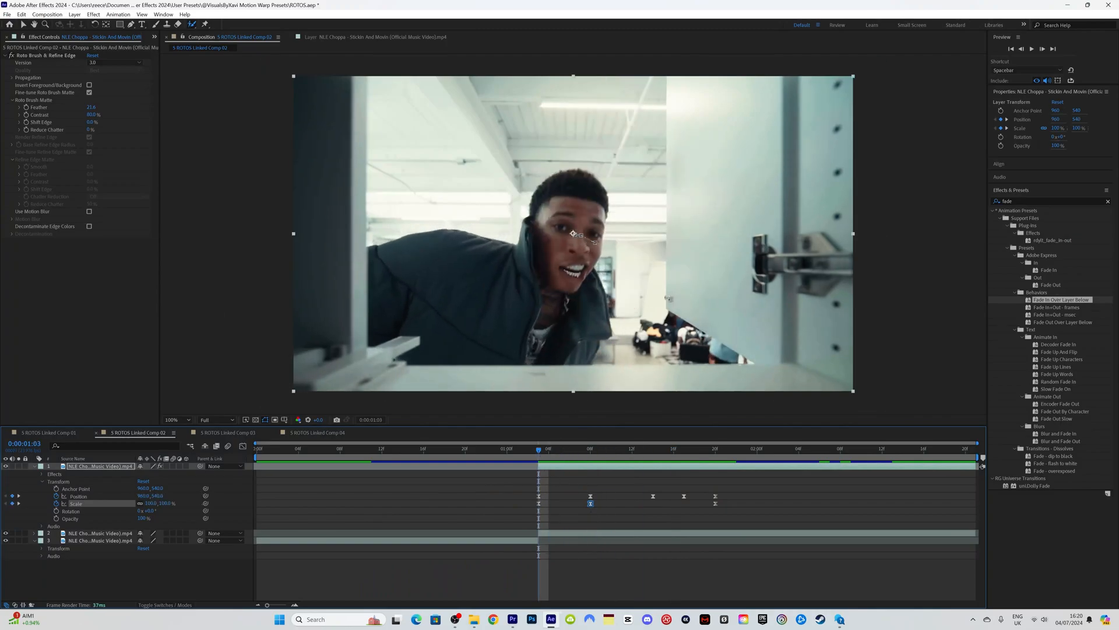
# Step: Back in Premiere Pro, play the updated edit from 44:04
pyautogui.click(513, 619)
pyautogui.moveTo(637, 378); pyautogui.dragTo(607, 379)
pyautogui.press('space')
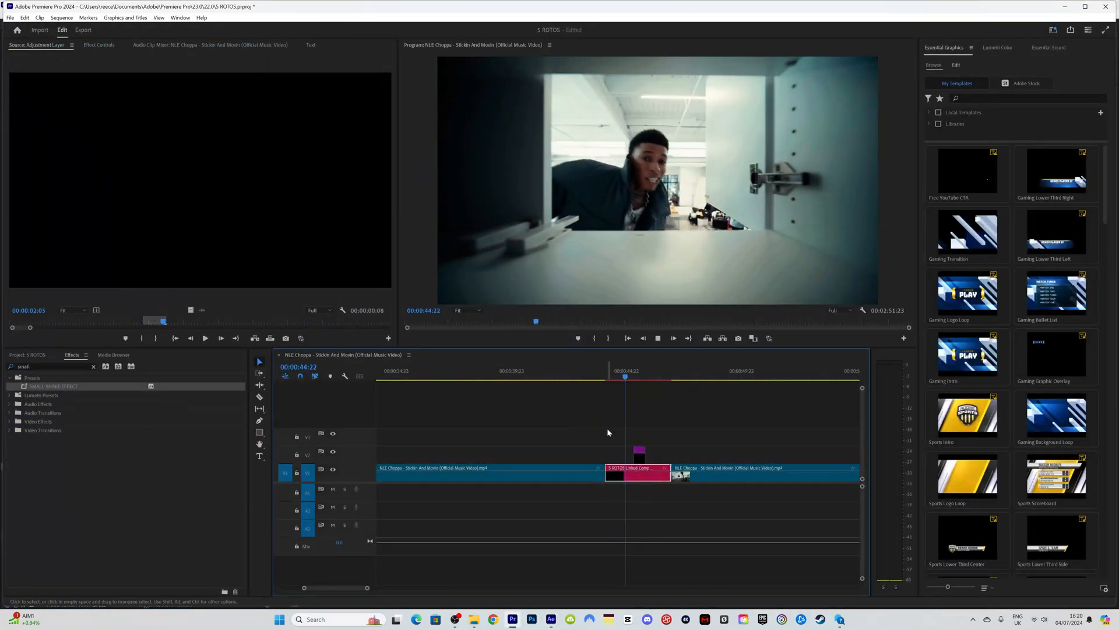
# Step: Replay the comp section from 43:23, zoom the timeline out, then return to After Effects
pyautogui.click(603, 376)
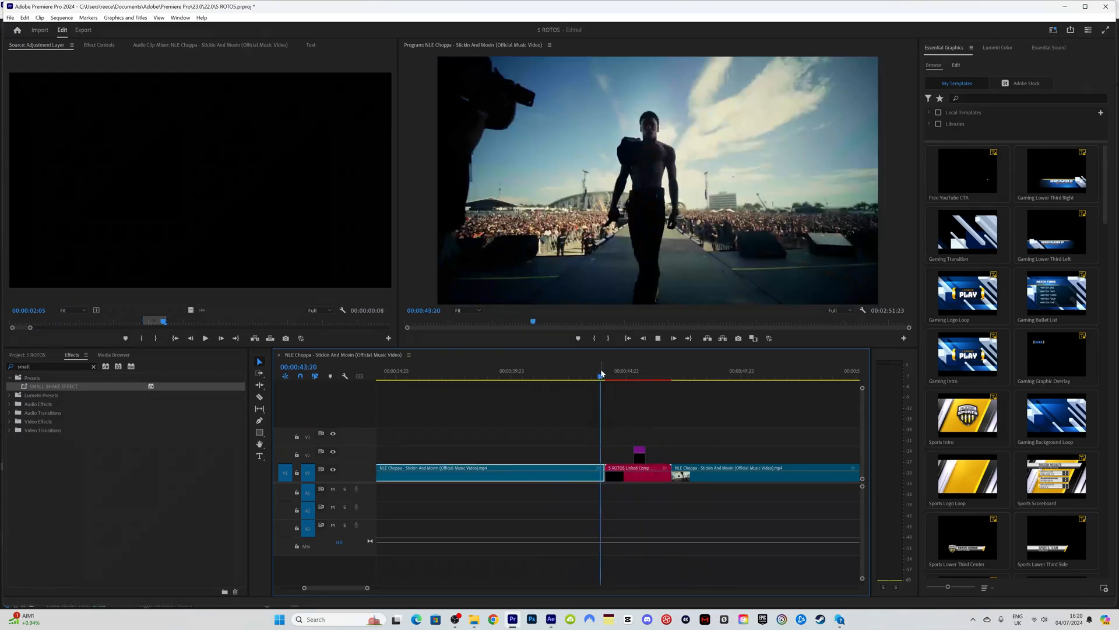
pyautogui.click(602, 373)
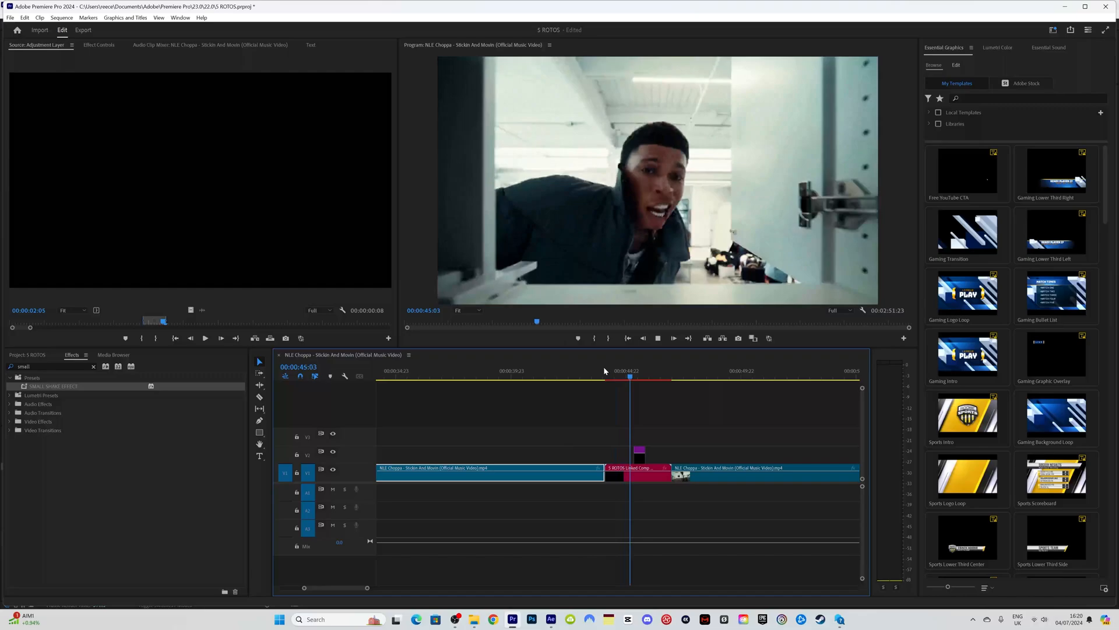
pyautogui.click(604, 368)
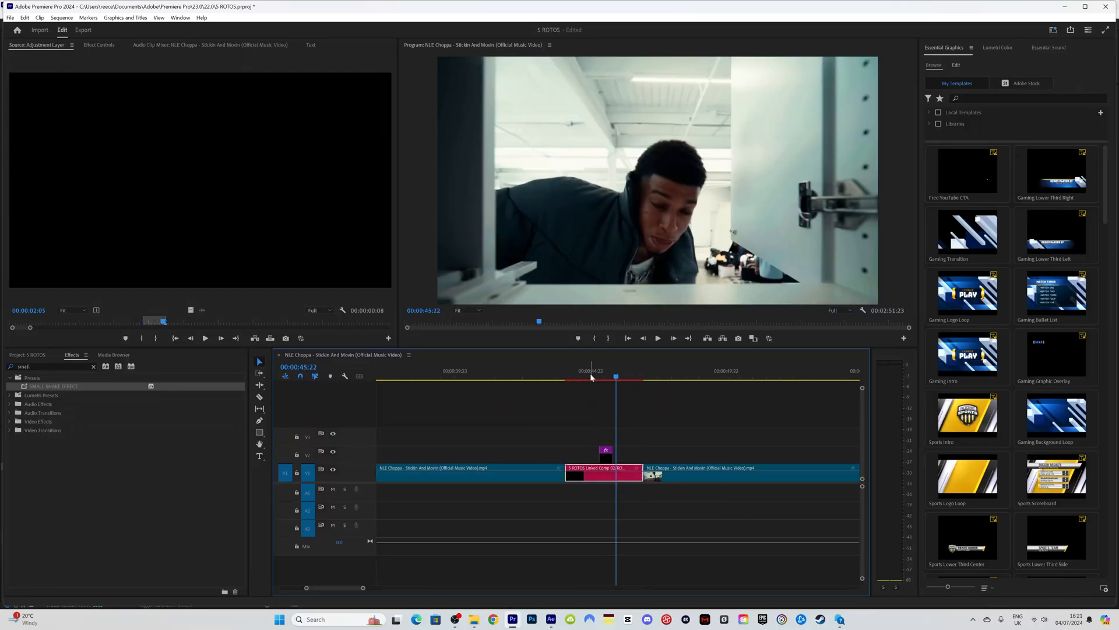
pyautogui.moveTo(588, 373)
pyautogui.mouseDown()
pyautogui.moveTo(616, 374)
pyautogui.moveTo(582, 374)
pyautogui.mouseUp()
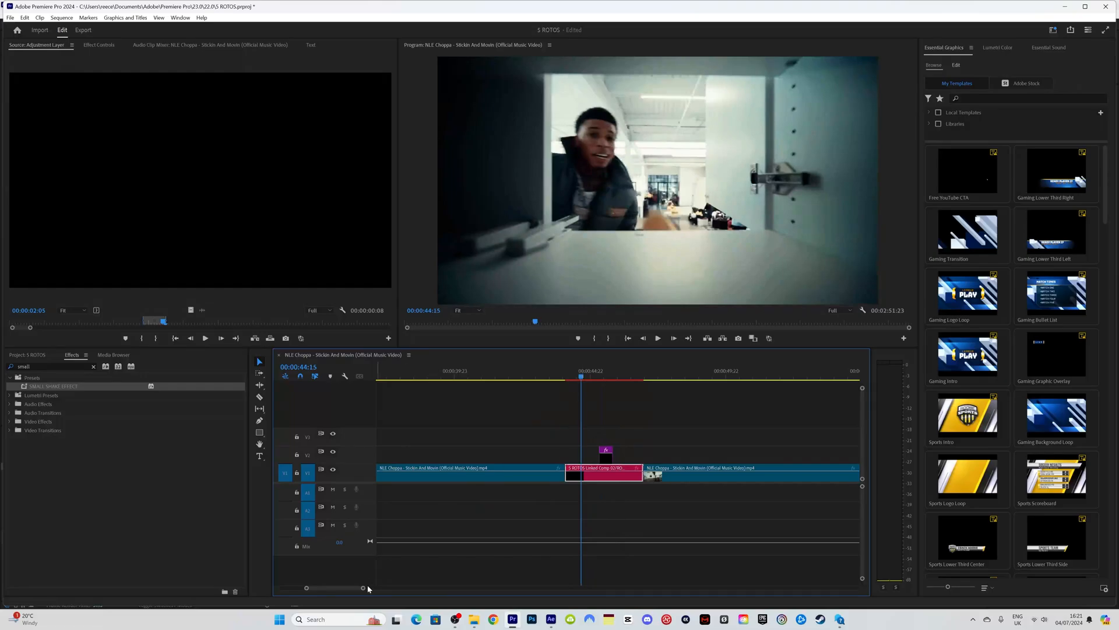
pyautogui.moveTo(363, 587); pyautogui.dragTo(449, 587)
pyautogui.click(728, 374)
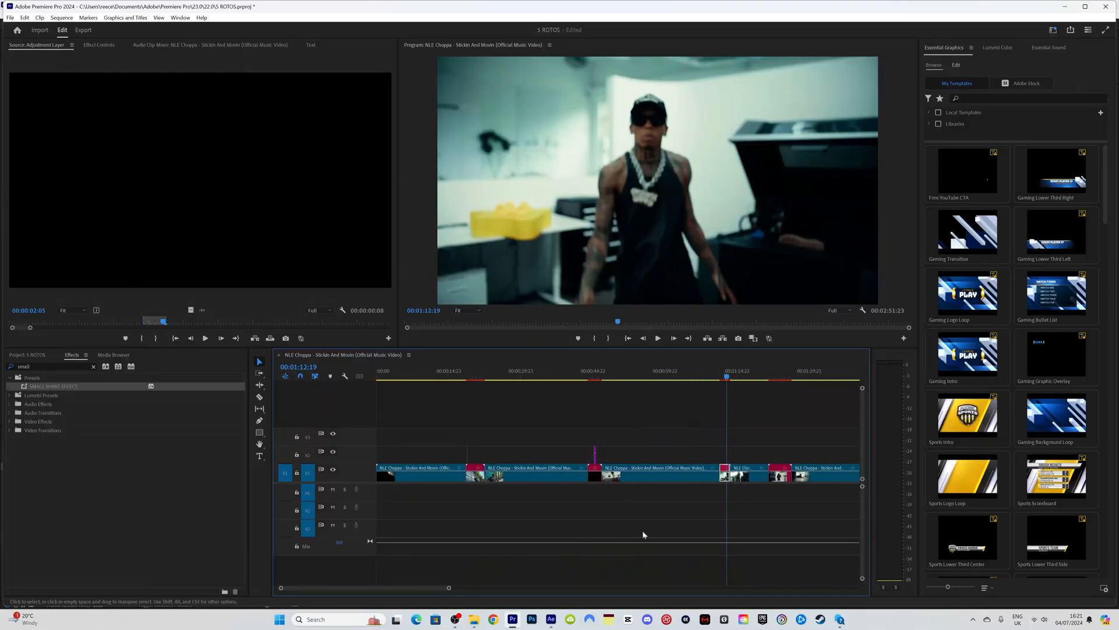
pyautogui.click(551, 620)
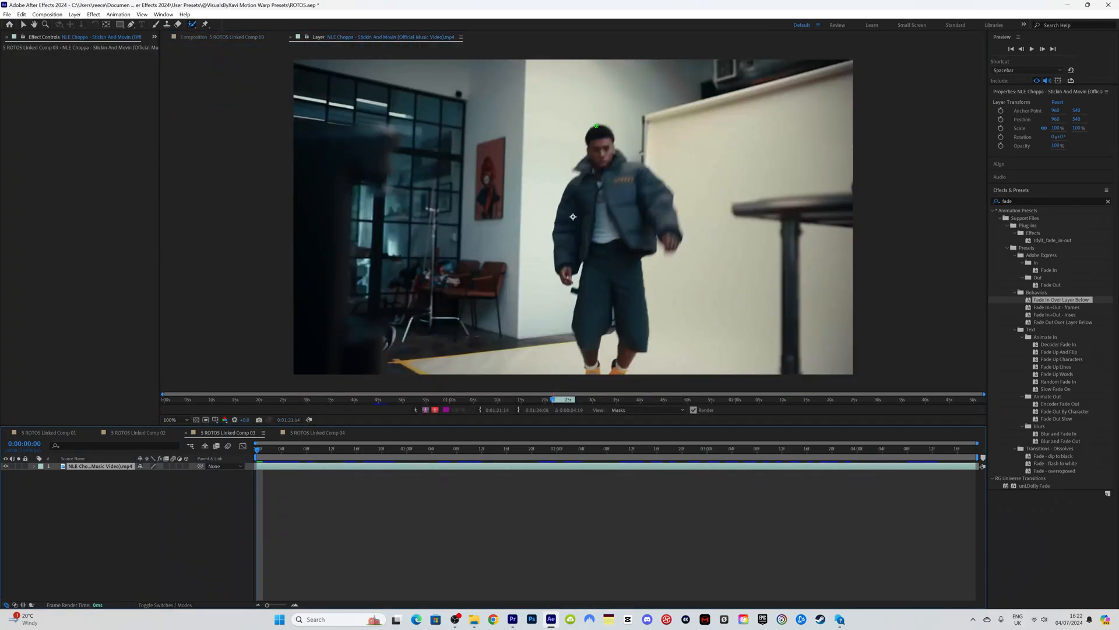
# Step: Roto Brush the dancer's body with Feather 27.8 and freeze the matte
pyautogui.moveTo(596, 124); pyautogui.dragTo(597, 321)
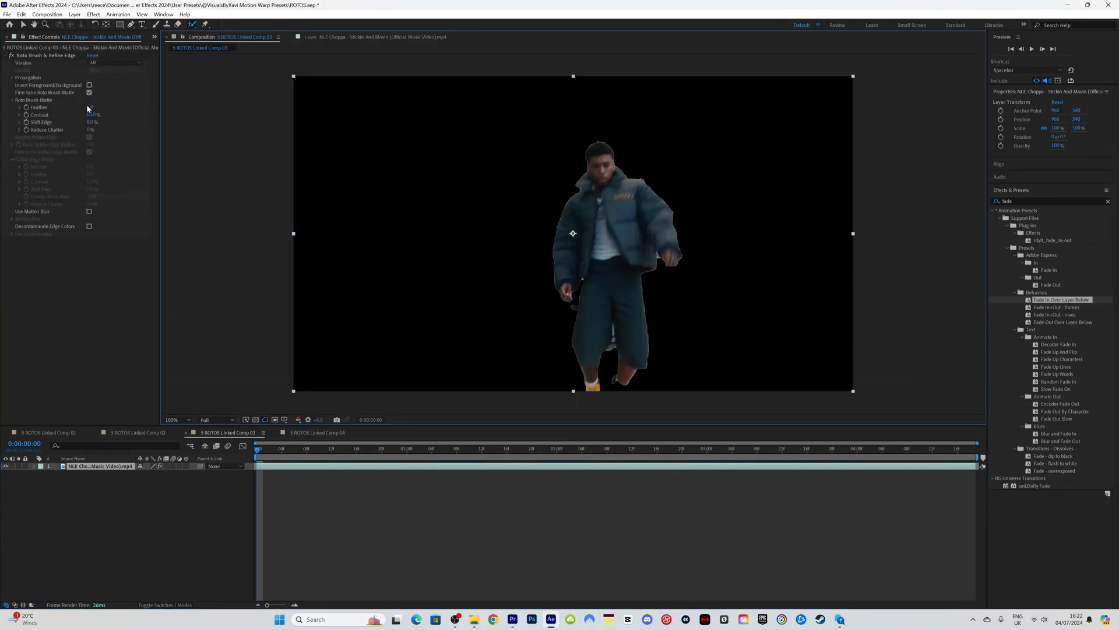
pyautogui.moveTo(90, 107); pyautogui.dragTo(186, 100)
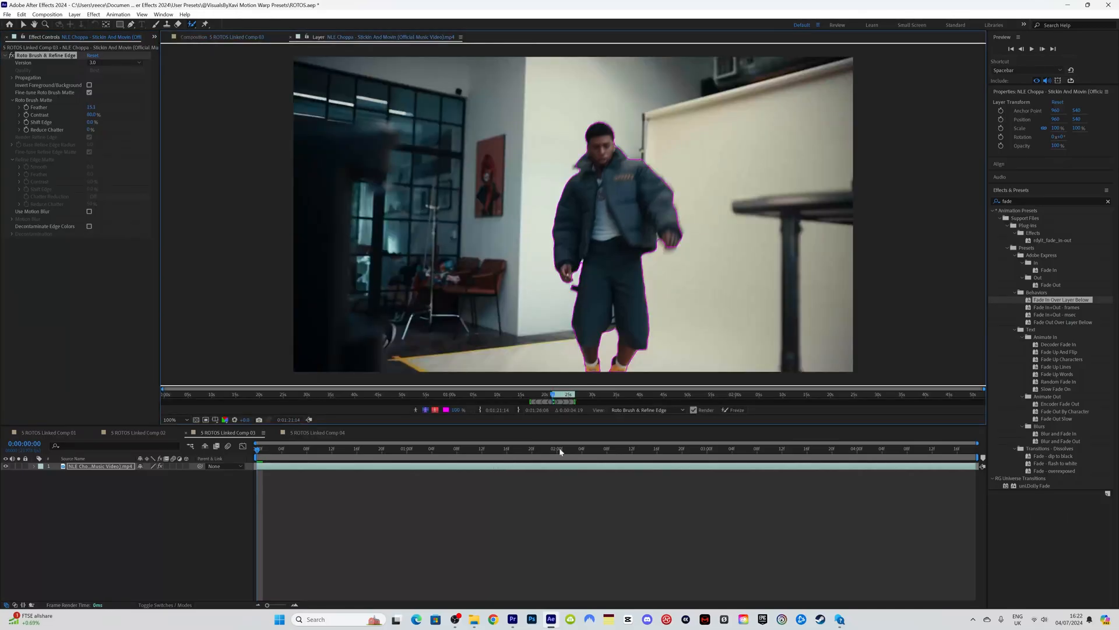
pyautogui.click(734, 412)
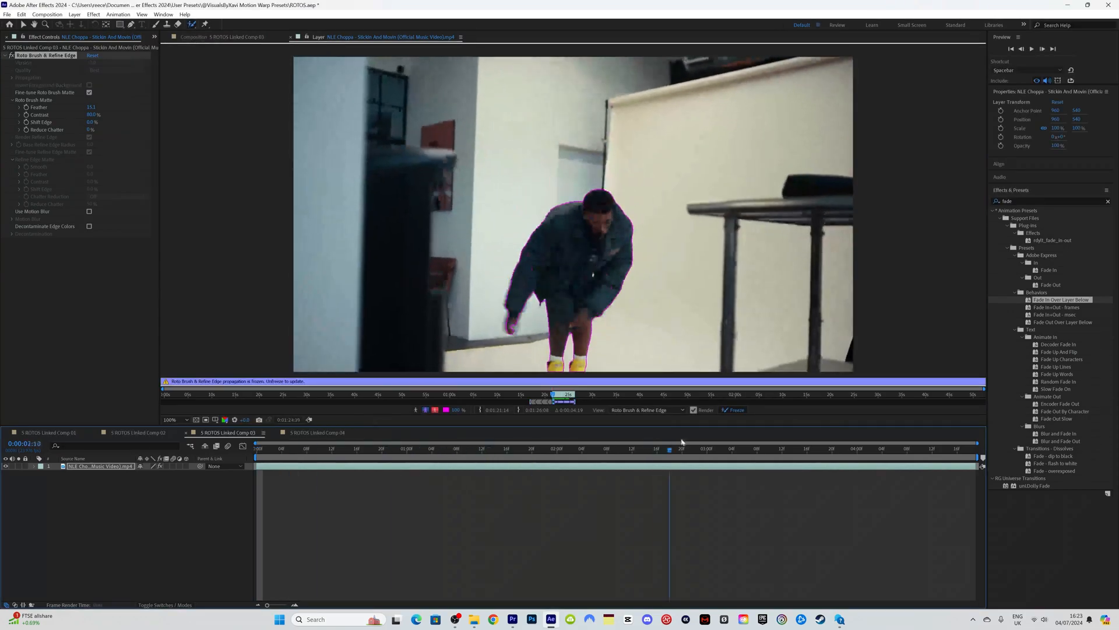
# Step: Preview the cut-out dancer in the Composition panel, then duplicate the layer
pyautogui.moveTo(600, 448); pyautogui.dragTo(563, 450)
pyautogui.click(204, 38)
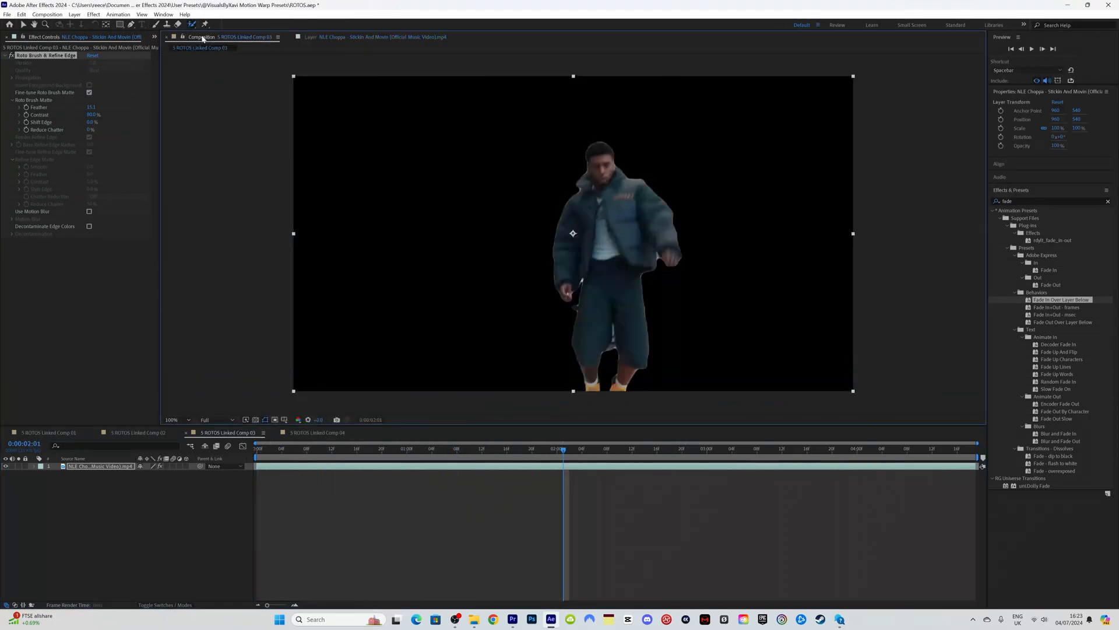
pyautogui.press('space')
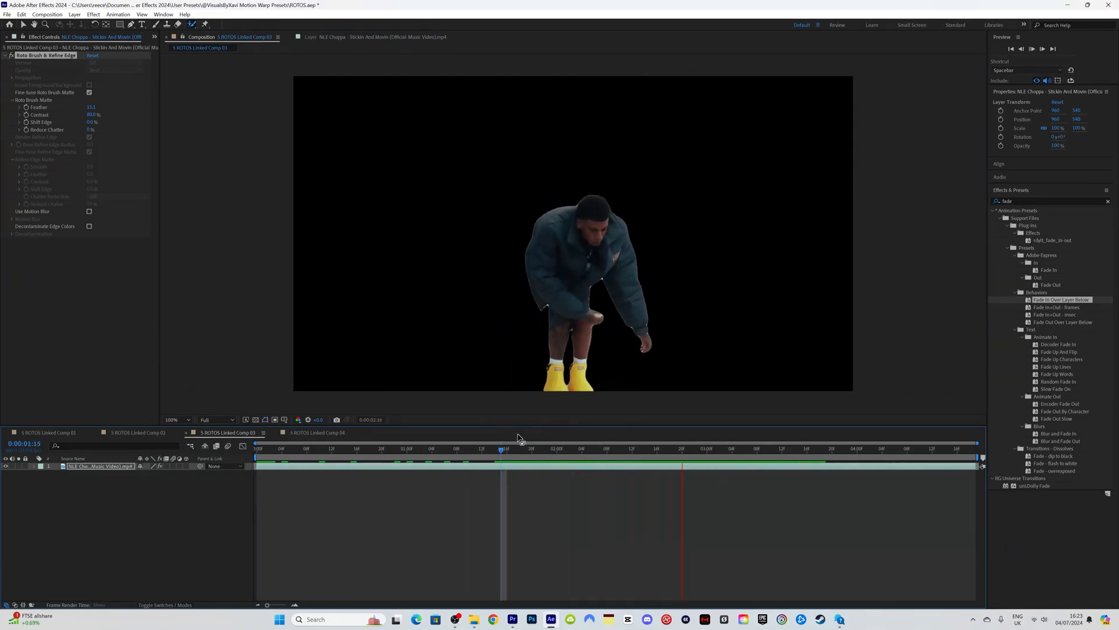
pyautogui.moveTo(350, 447); pyautogui.dragTo(255, 448)
pyautogui.click(373, 37)
pyautogui.click(245, 37)
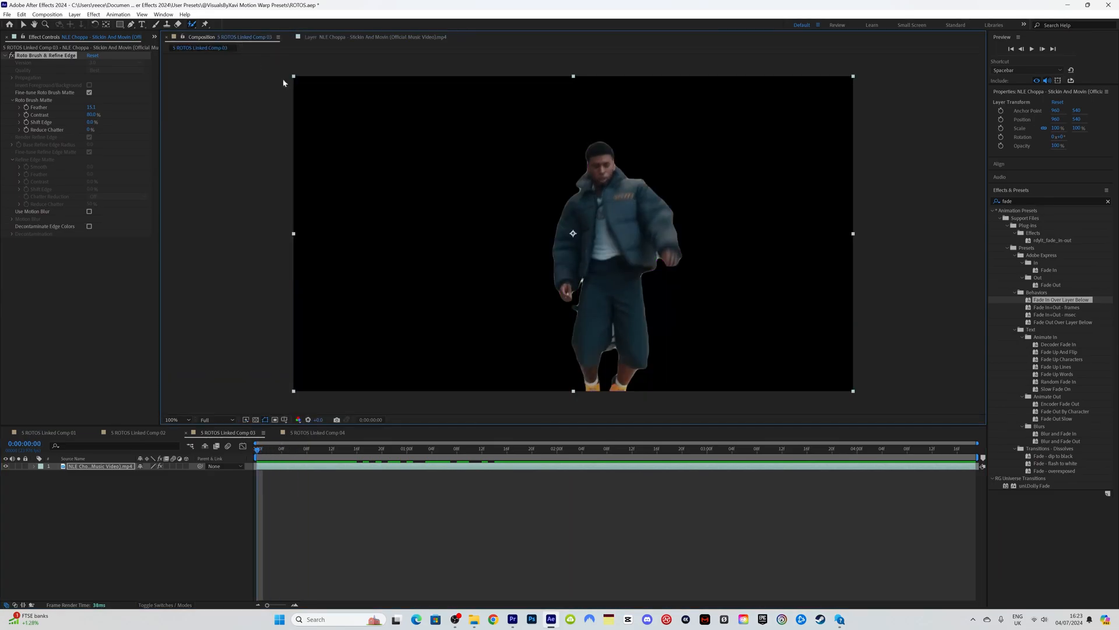
pyautogui.click(306, 467)
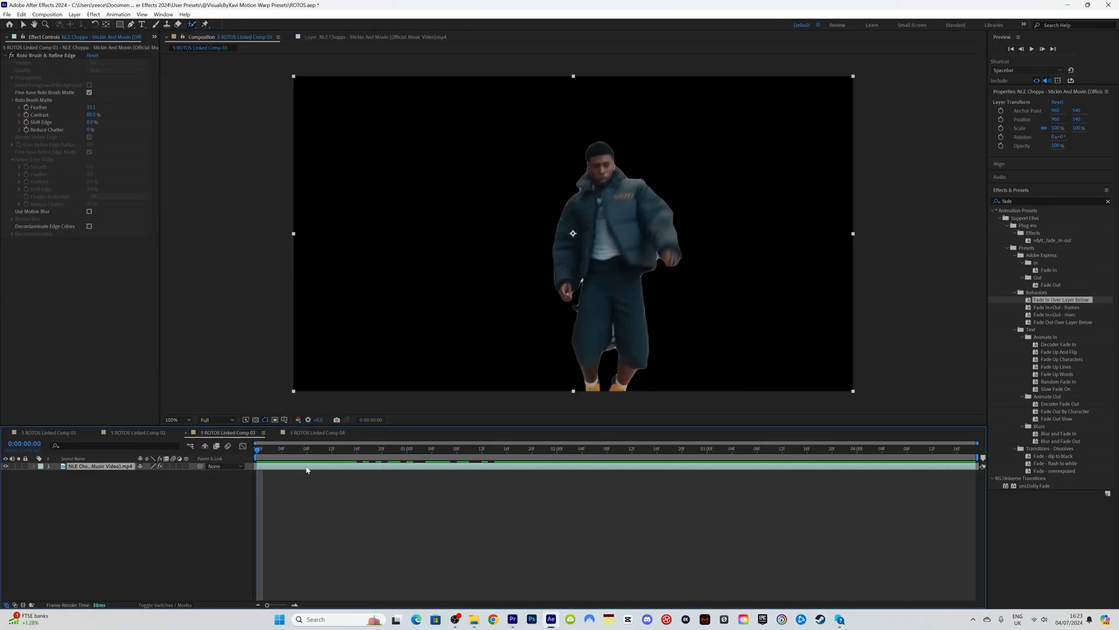
pyautogui.hotkey('ctrl', 'd')
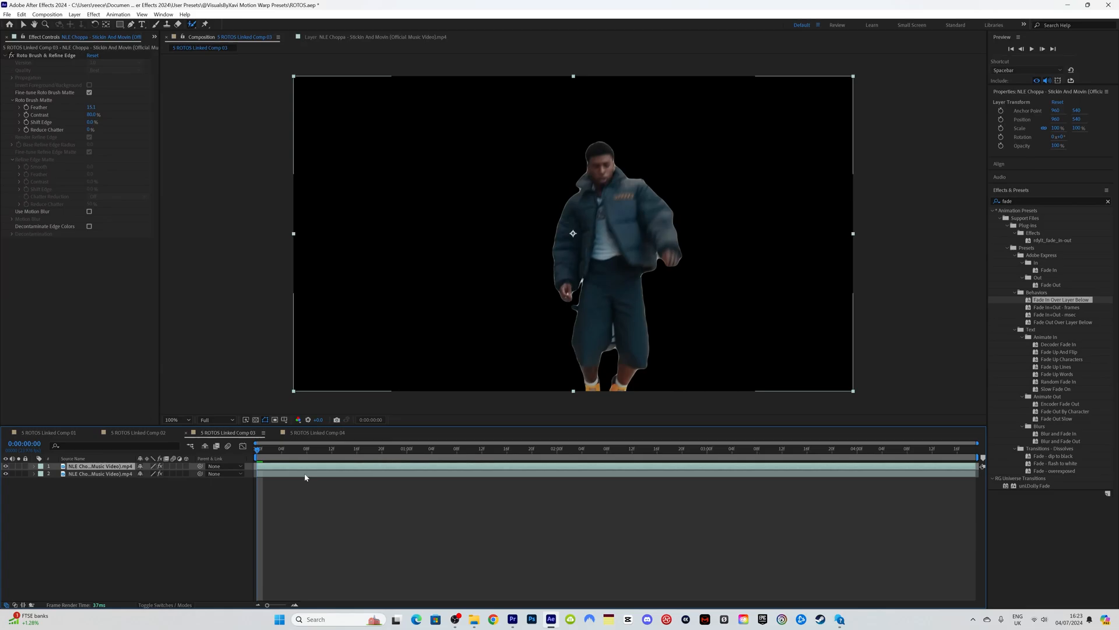
# Step: Duplicate the layer again and delete Roto Brush from the bottom copy to show full footage
pyautogui.hotkey('ctrl', 'd')
pyautogui.hotkey('ctrl', 'd')
pyautogui.click(283, 489)
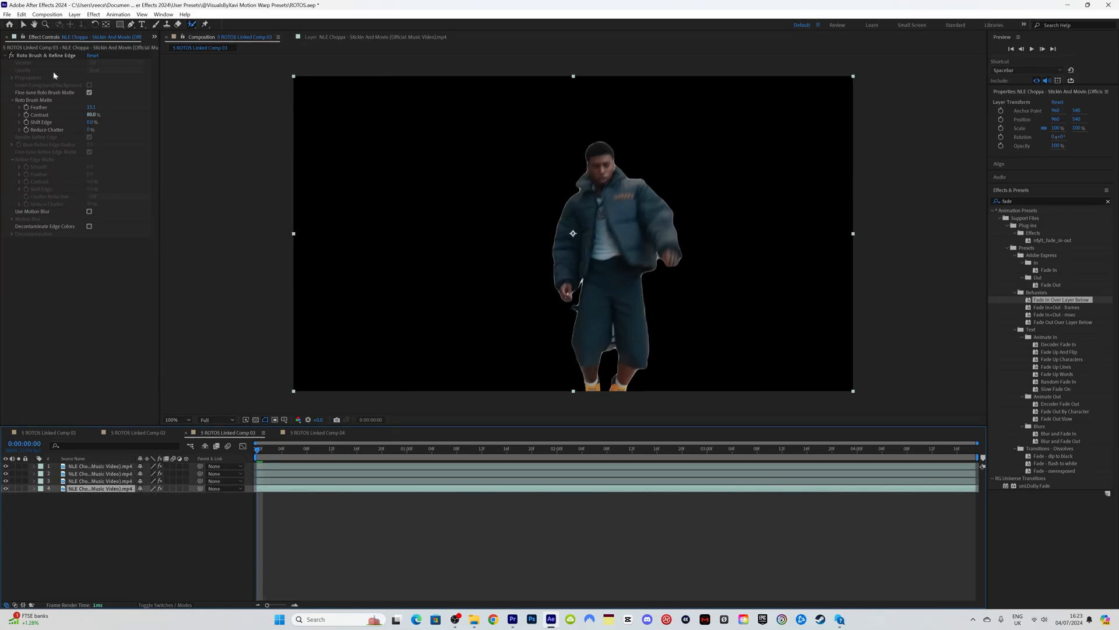
pyautogui.click(35, 55)
pyautogui.press('Delete')
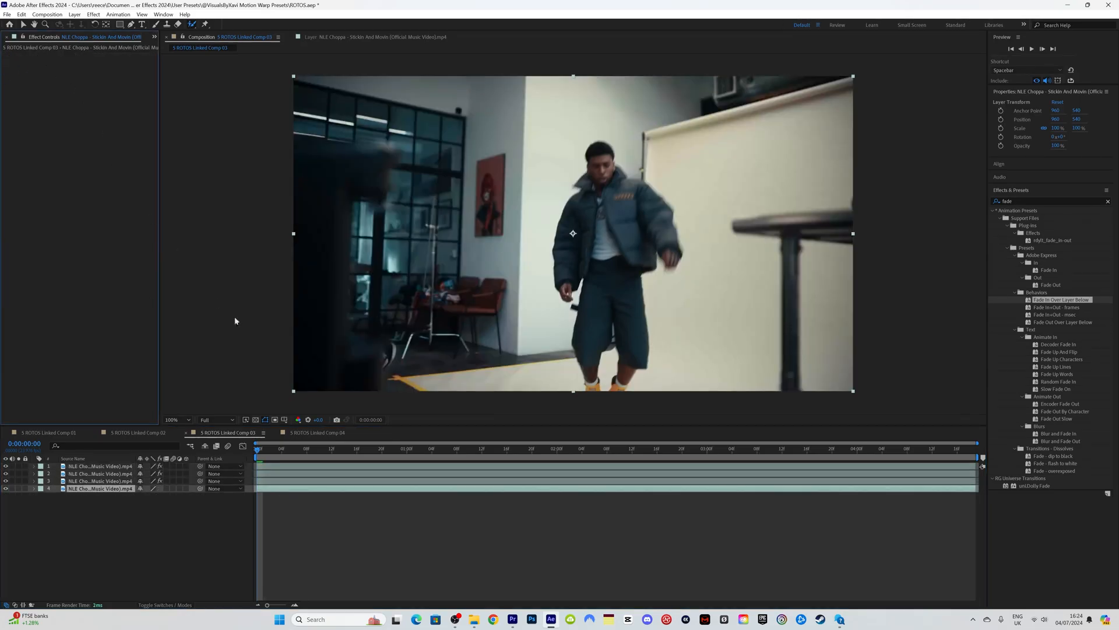
# Step: Keyframe layer 2's Position and Scale, sliding the clone right and enlarging it to about 168%
pyautogui.click(34, 474)
pyautogui.click(59, 483)
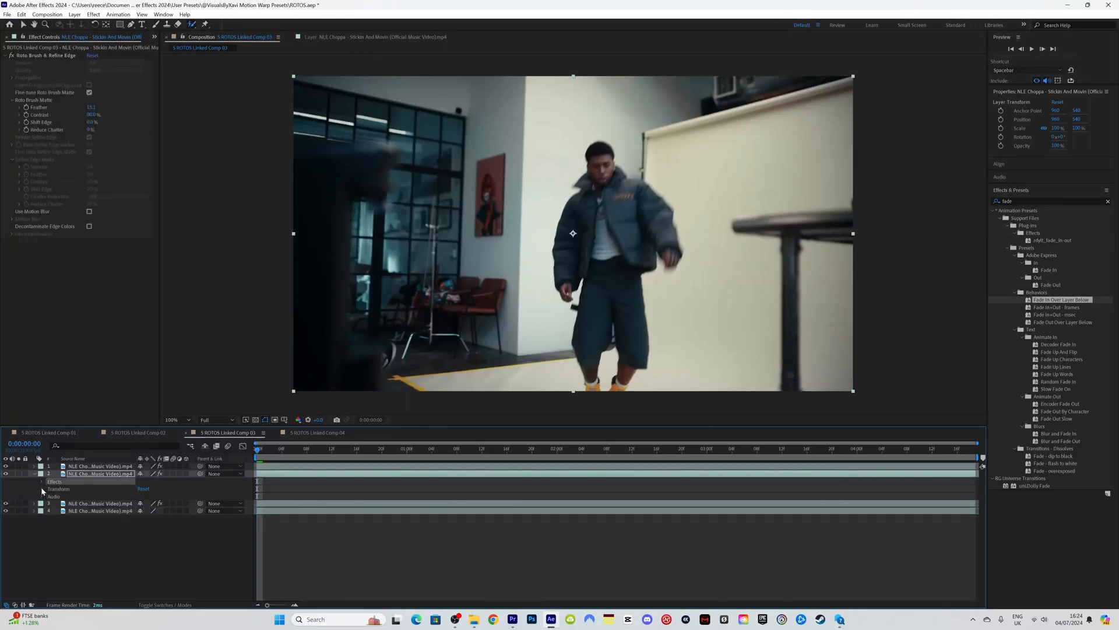
pyautogui.click(41, 489)
pyautogui.click(57, 504)
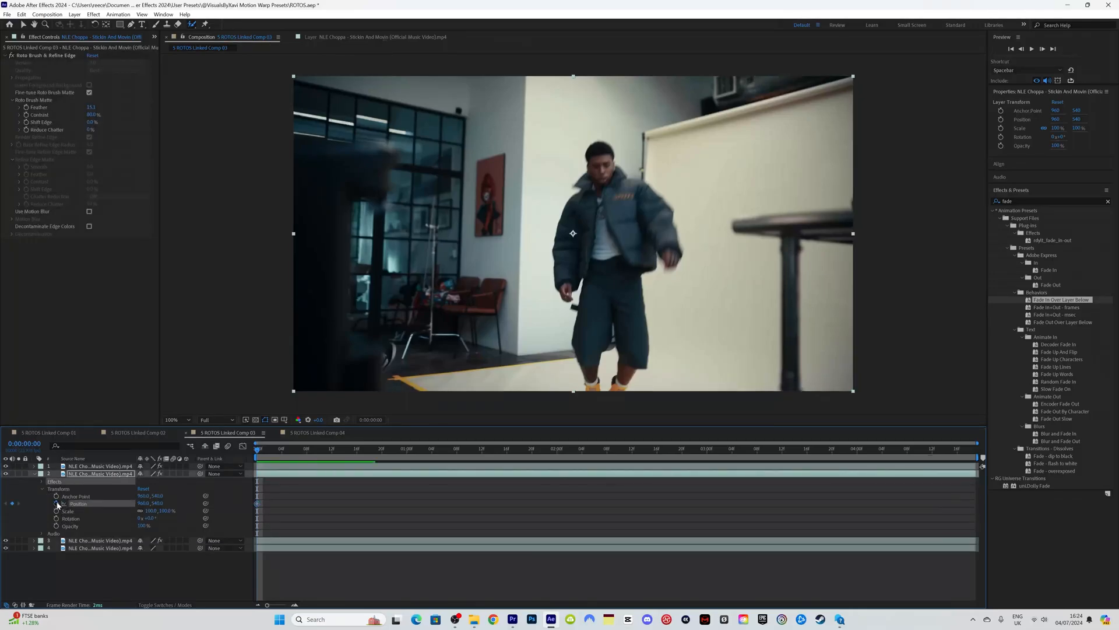
pyautogui.moveTo(143, 505); pyautogui.dragTo(294, 492)
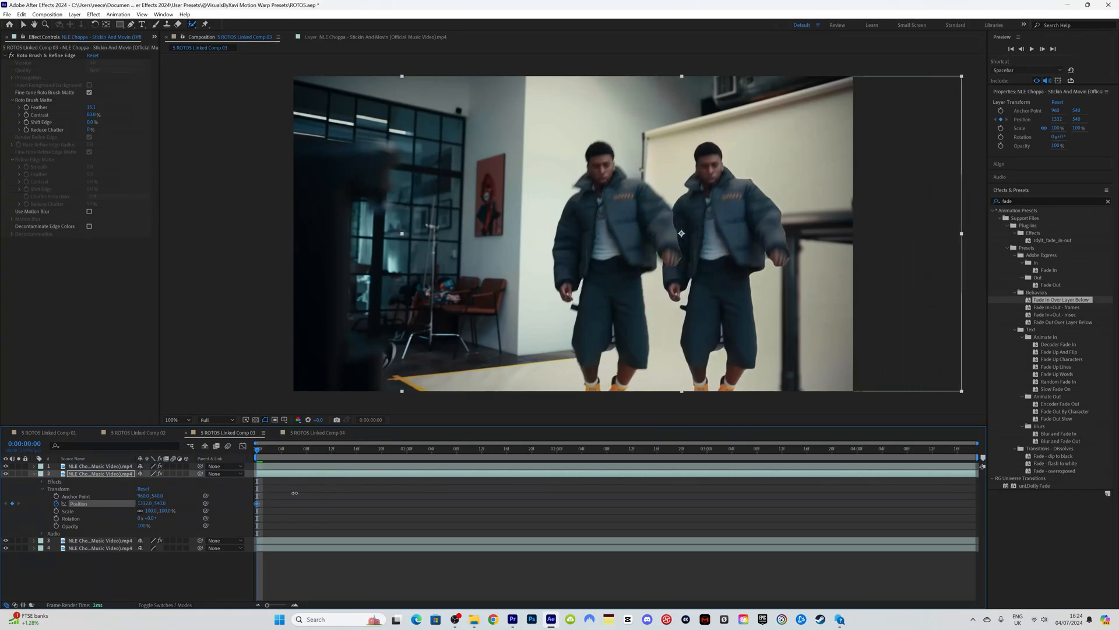
pyautogui.click(56, 510)
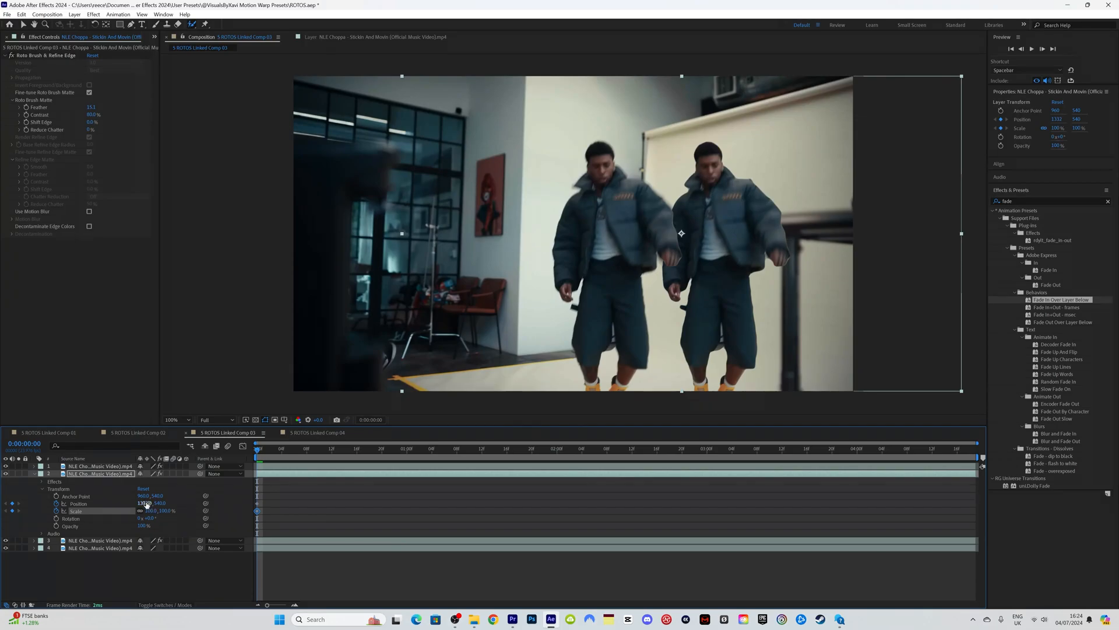
pyautogui.moveTo(146, 505); pyautogui.dragTo(240, 503)
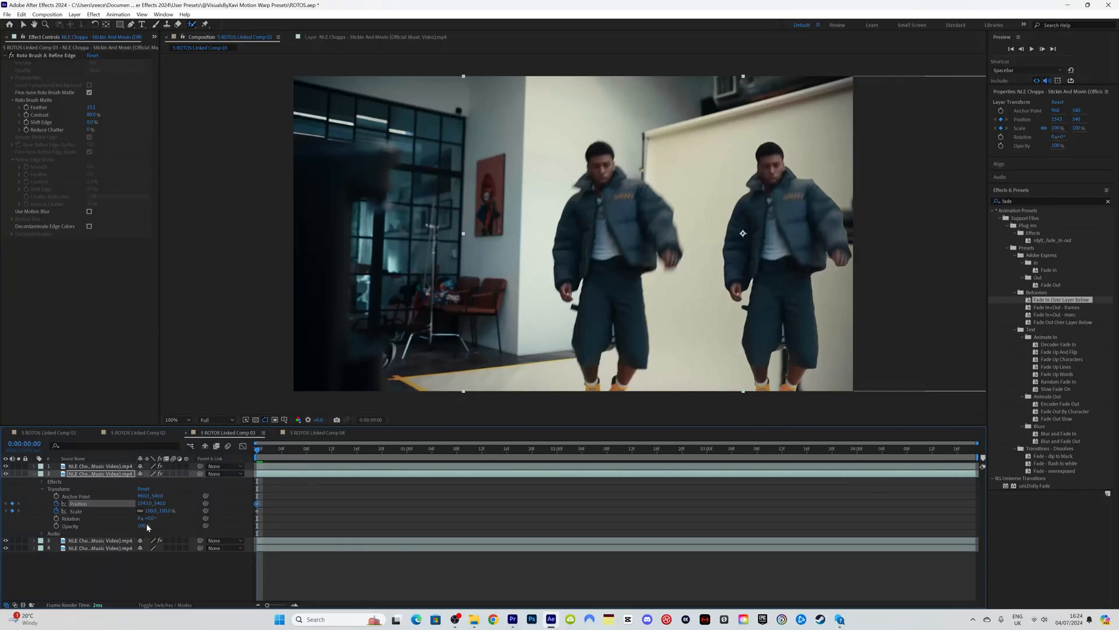
pyautogui.moveTo(146, 515); pyautogui.dragTo(104, 501)
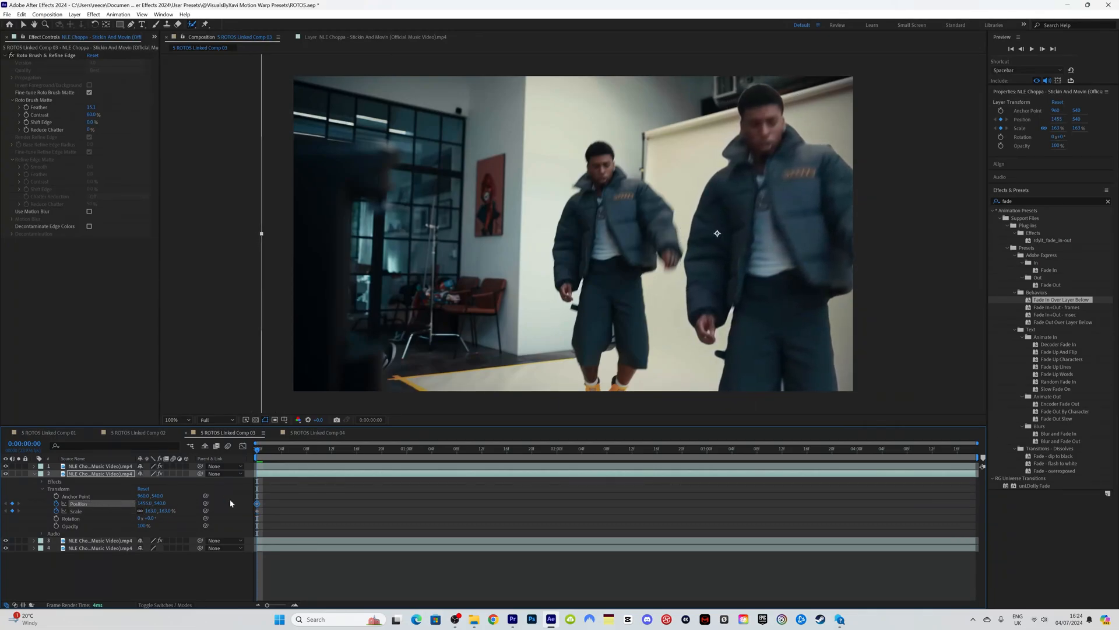
pyautogui.click(1047, 202)
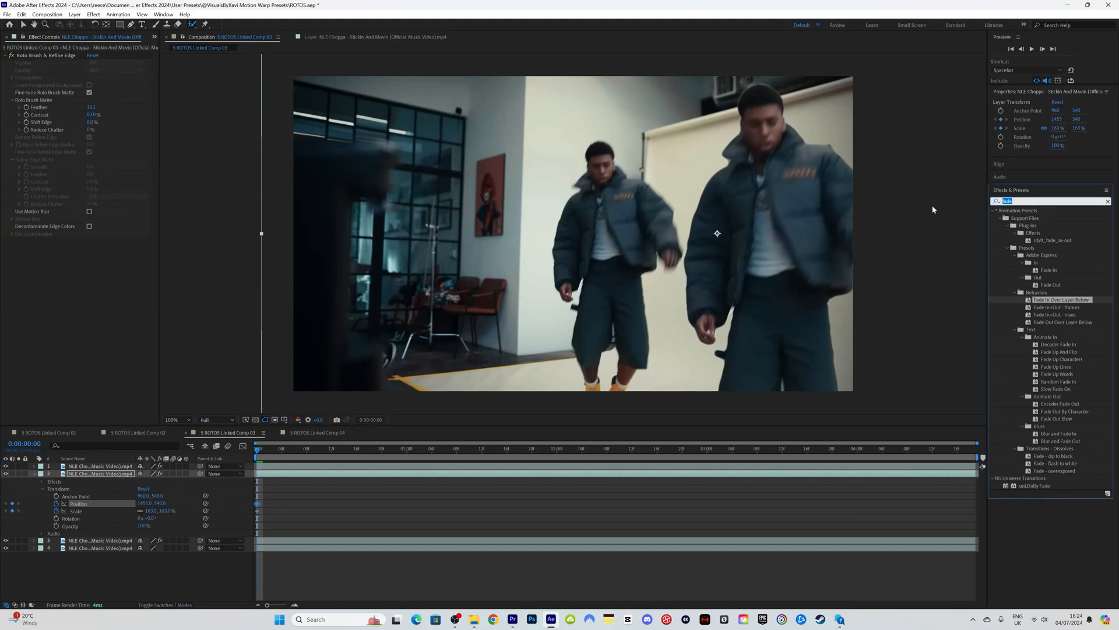
# Step: Apply Turbulent Displace (searched as 'turb') to layer 2, enable its motion blur, and preview
pyautogui.write('trub')
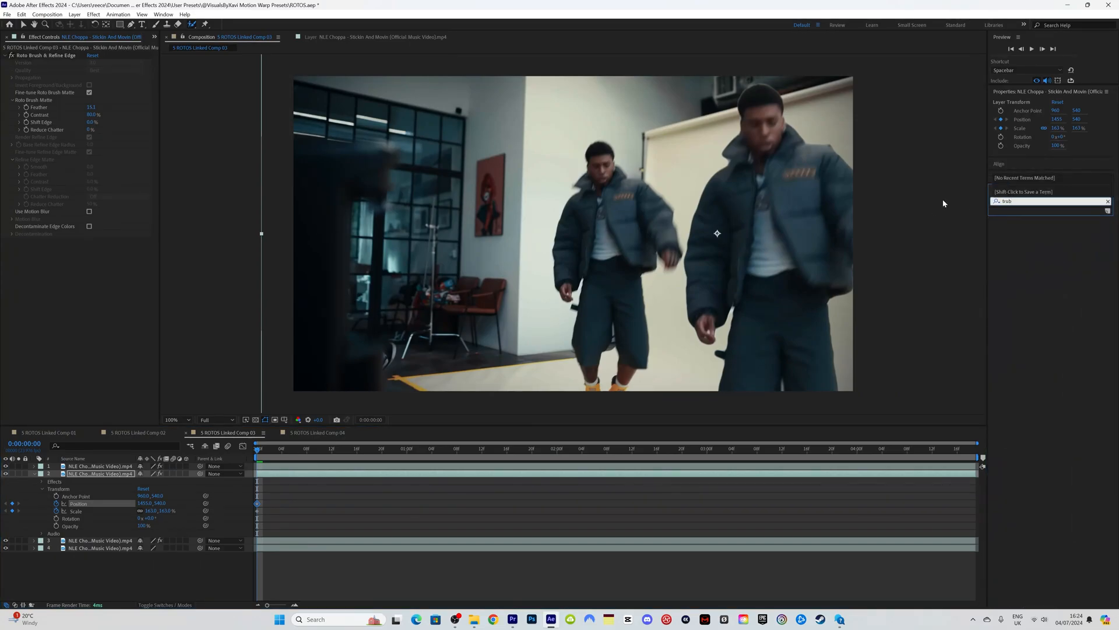
pyautogui.press('BackSpace')
pyautogui.press('BackSpace')
pyautogui.press('BackSpace')
pyautogui.write('urb')
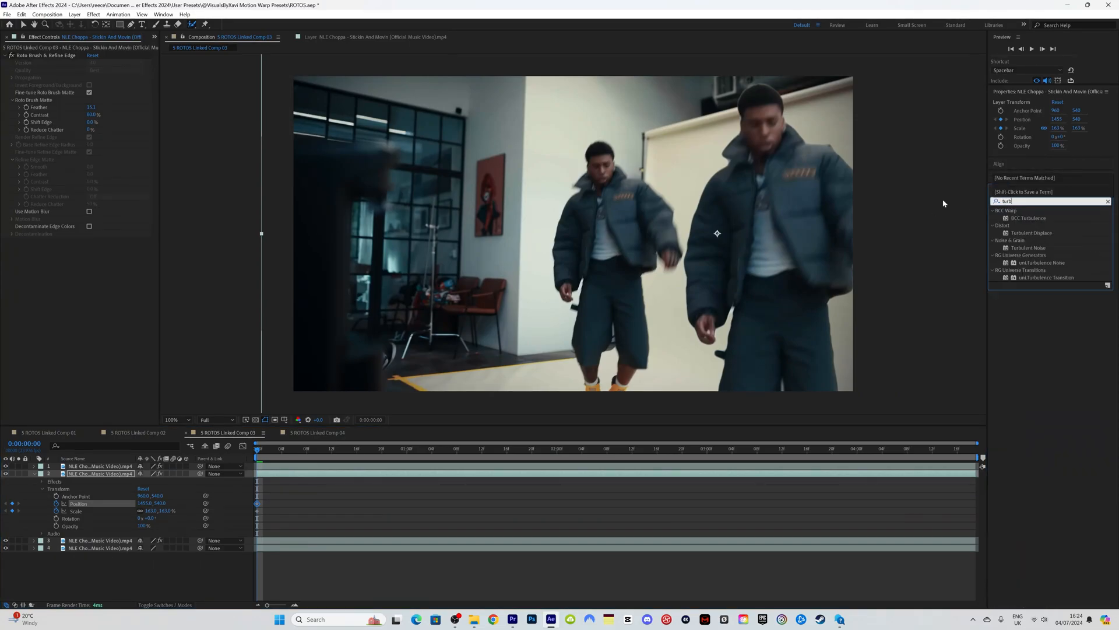
pyautogui.moveTo(1031, 233); pyautogui.dragTo(135, 477)
pyautogui.click(173, 473)
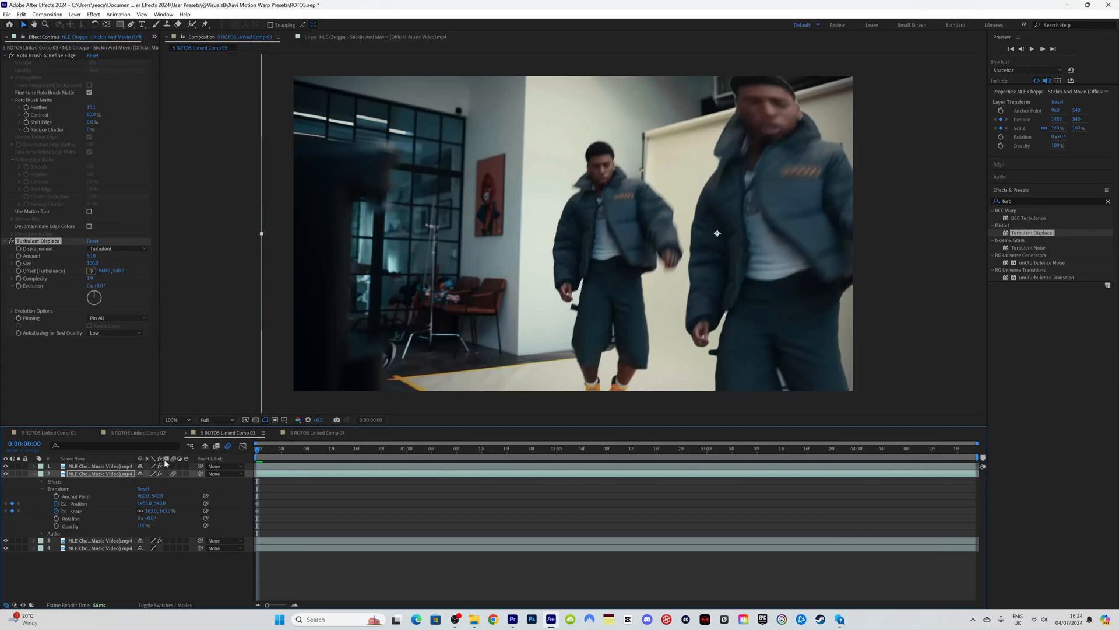
pyautogui.press('space')
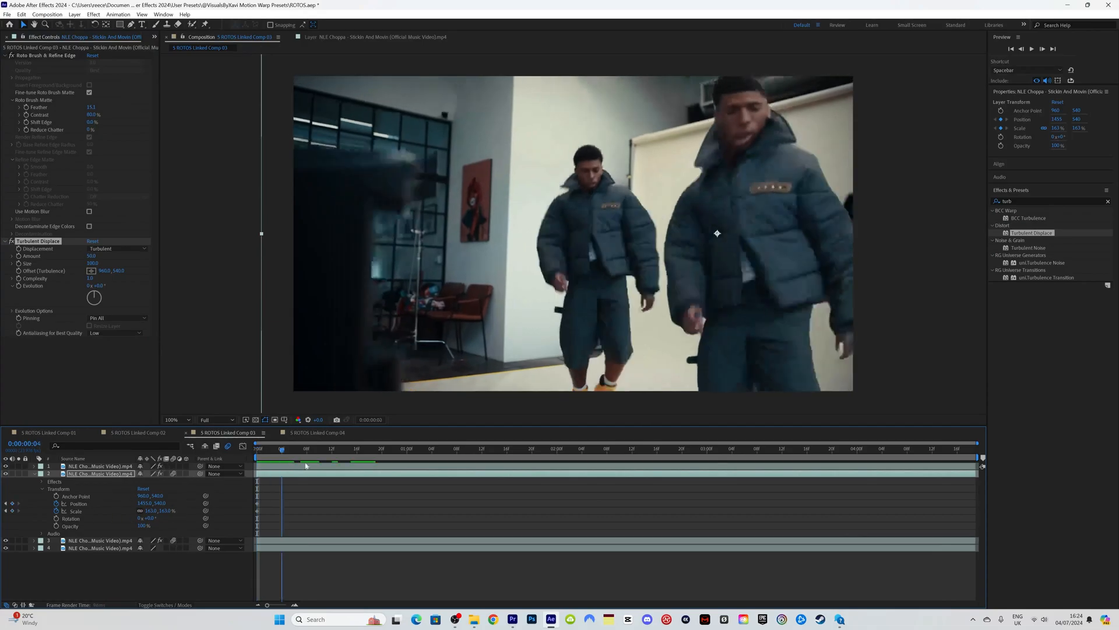
# Step: Move the Position and Scale keyframes to frame 9 and reset them at frame 0 so the clone starts on the dancer
pyautogui.press('space')
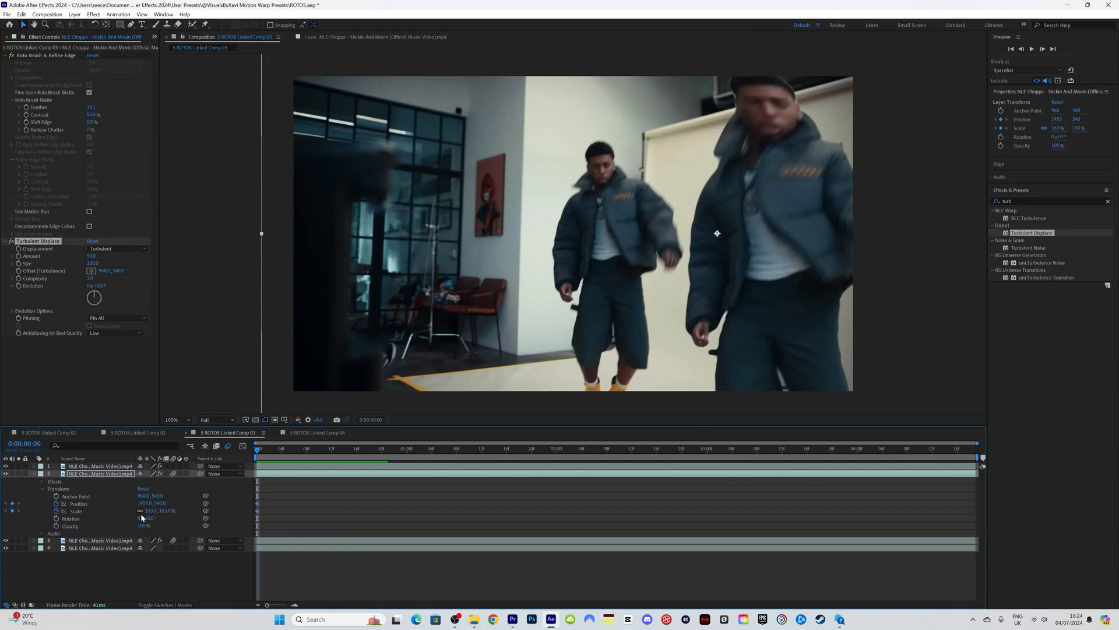
pyautogui.moveTo(281, 518); pyautogui.dragTo(333, 507)
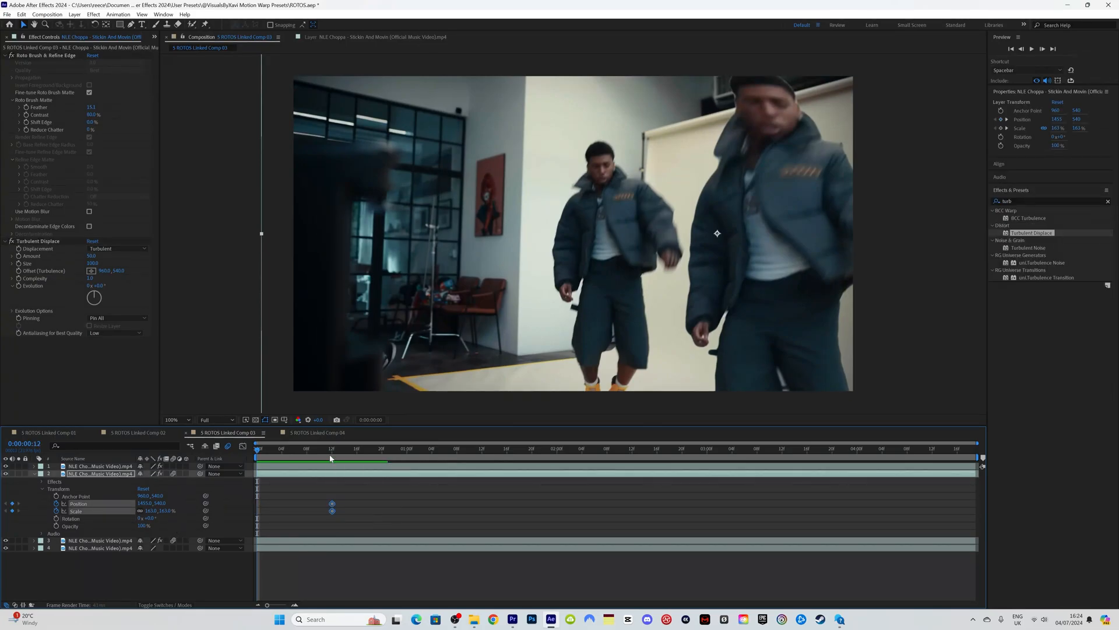
pyautogui.rightClick(94, 502)
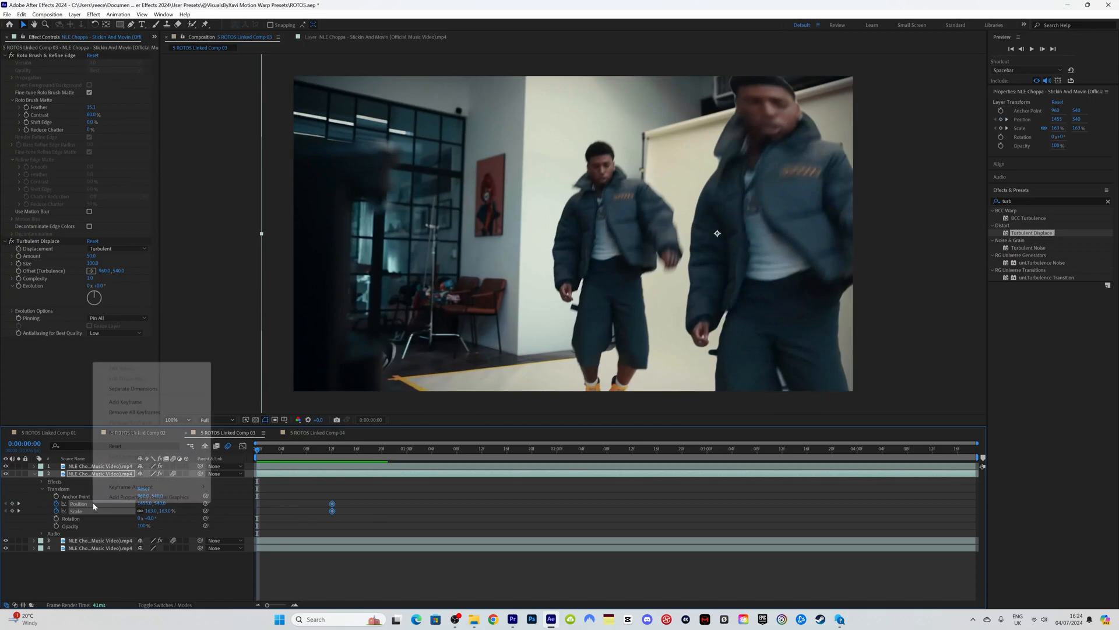
pyautogui.click(130, 447)
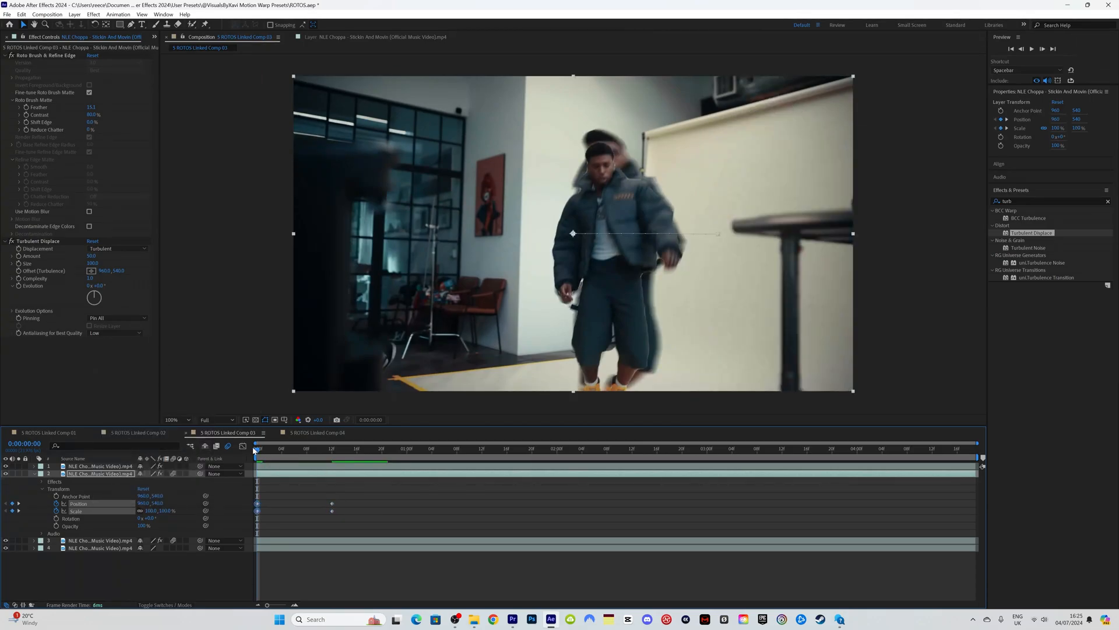
pyautogui.moveTo(263, 455)
pyautogui.mouseDown()
pyautogui.moveTo(314, 452)
pyautogui.moveTo(253, 455)
pyautogui.moveTo(325, 453)
pyautogui.moveTo(252, 458)
pyautogui.mouseUp()
# Step: Lower the clone's Scale to 142% at frame 12
pyautogui.press('space')
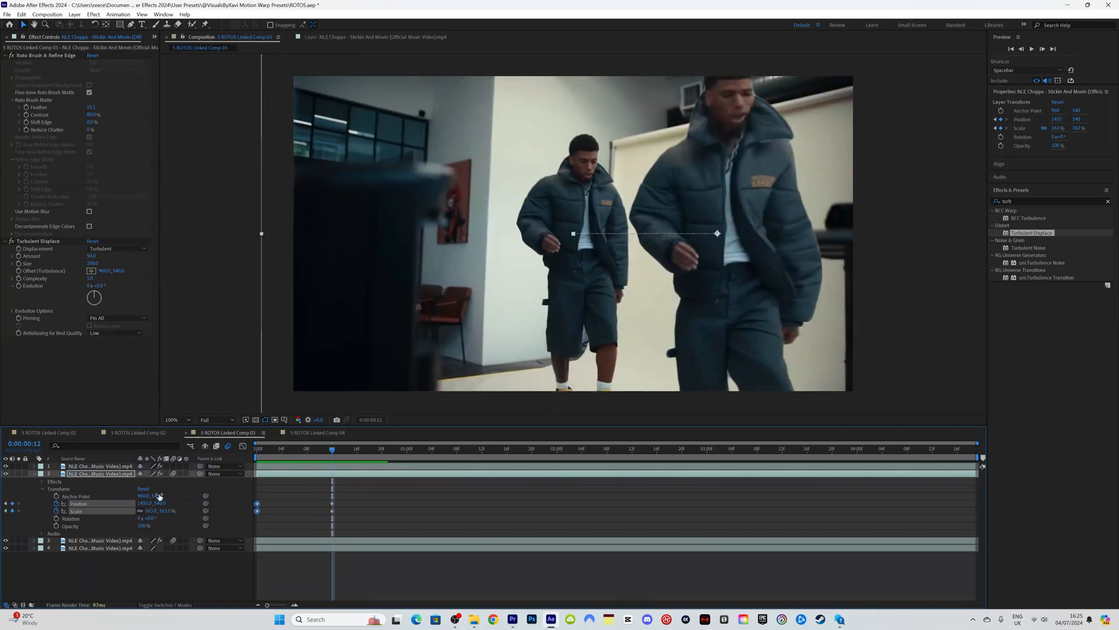
pyautogui.moveTo(154, 512); pyautogui.dragTo(142, 511)
pyautogui.moveTo(290, 450); pyautogui.dragTo(252, 460)
pyautogui.click(42, 481)
pyautogui.click(49, 496)
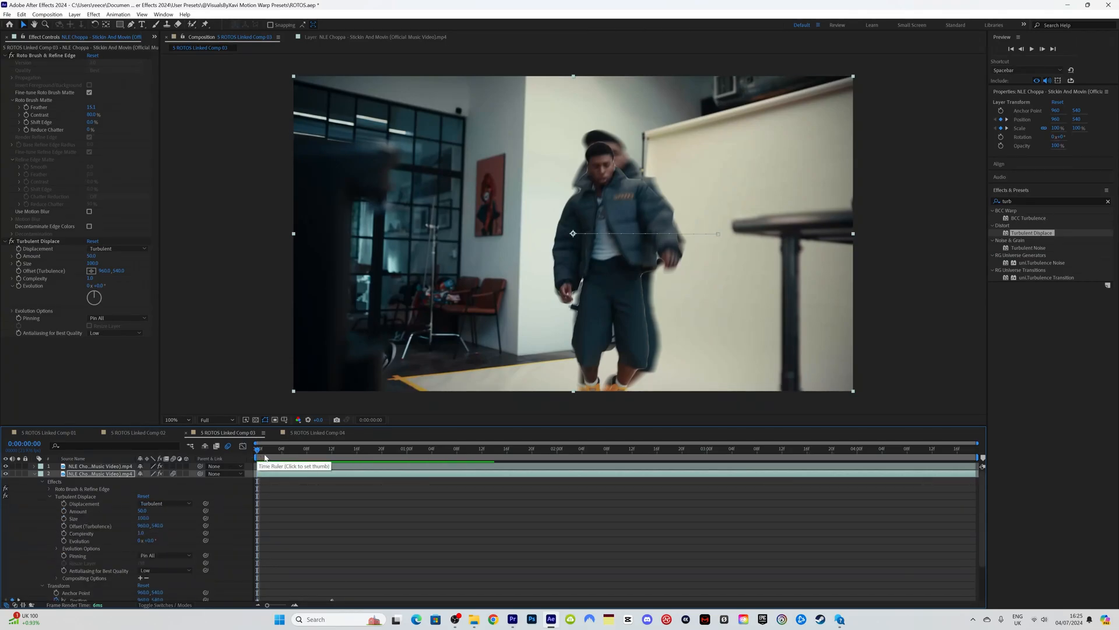
# Step: Raise the Turbulent Displace Amount to 72 and the Size to 218 at frame 12
pyautogui.moveTo(259, 450); pyautogui.dragTo(334, 456)
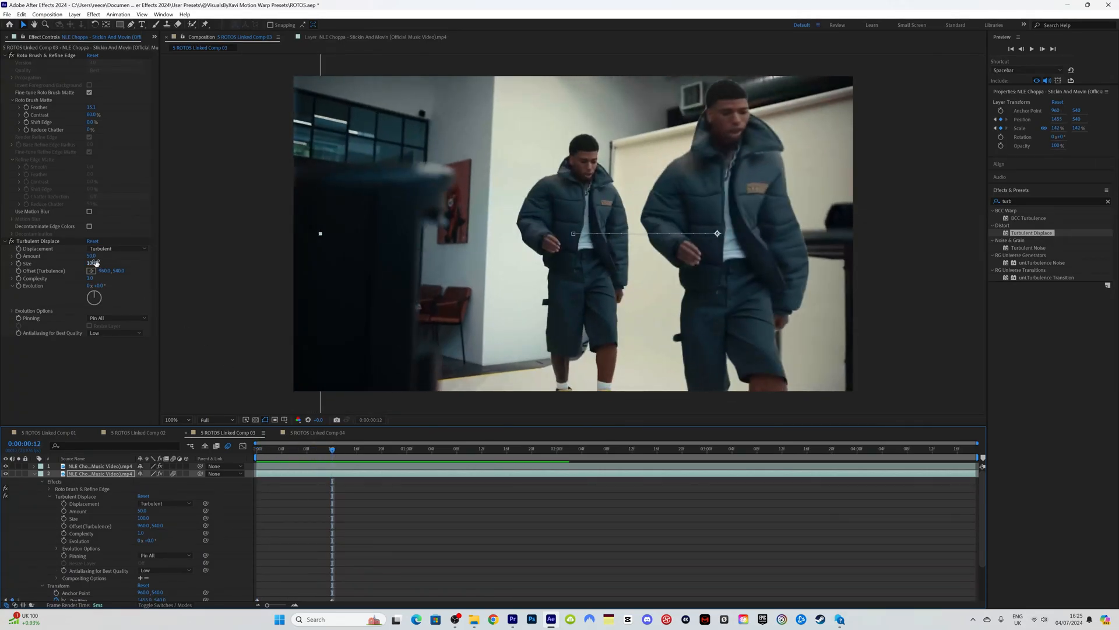
pyautogui.moveTo(89, 257); pyautogui.dragTo(104, 261)
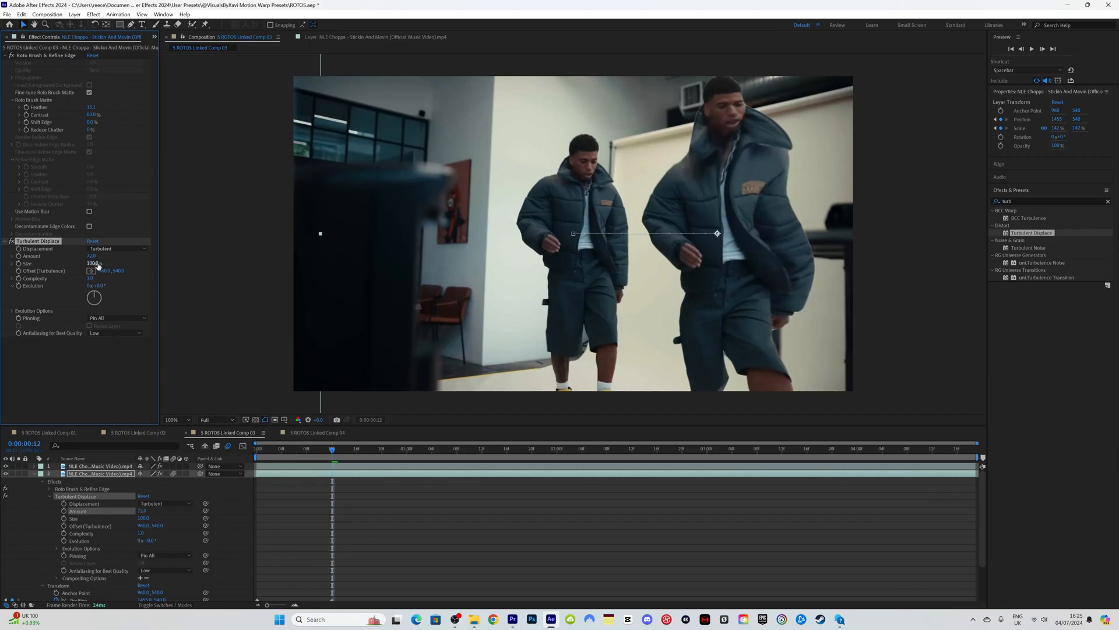
pyautogui.moveTo(97, 265); pyautogui.dragTo(179, 259)
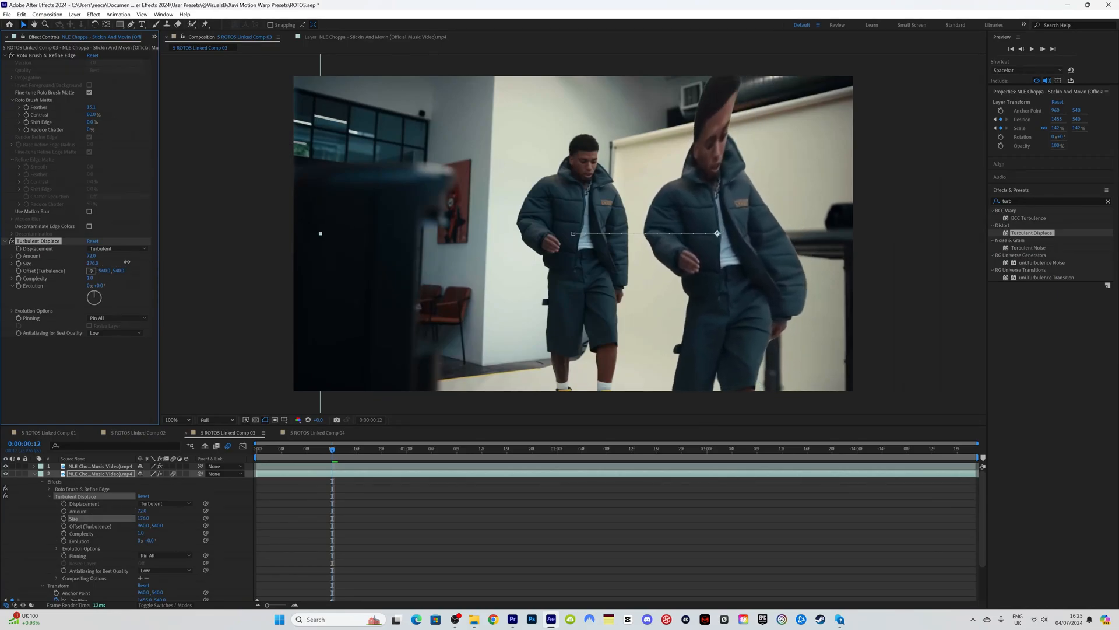
pyautogui.moveTo(148, 265); pyautogui.dragTo(149, 265)
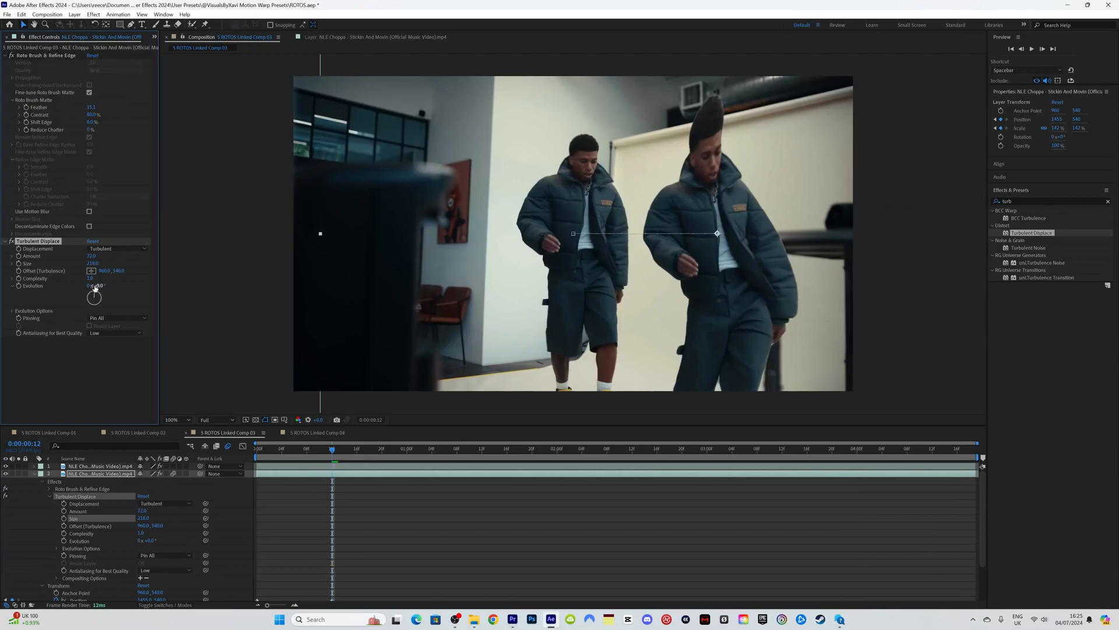
# Step: Keyframe Amount and Size and move both keyframes to frame 15
pyautogui.click(19, 263)
pyautogui.click(19, 256)
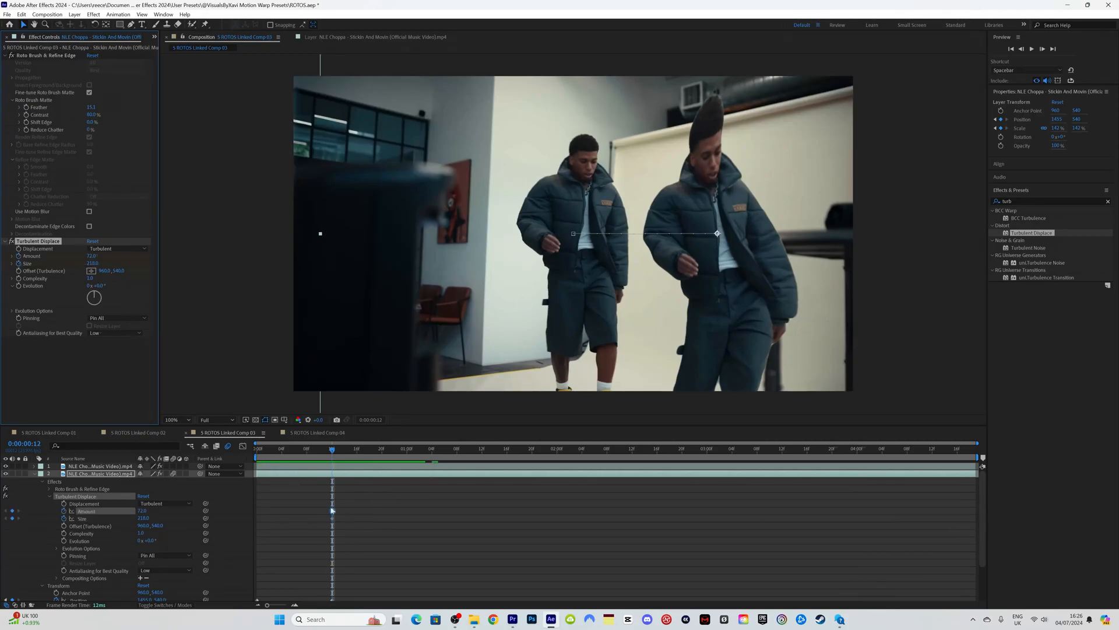
pyautogui.moveTo(333, 449)
pyautogui.mouseDown()
pyautogui.moveTo(320, 455)
pyautogui.moveTo(349, 454)
pyautogui.mouseUp()
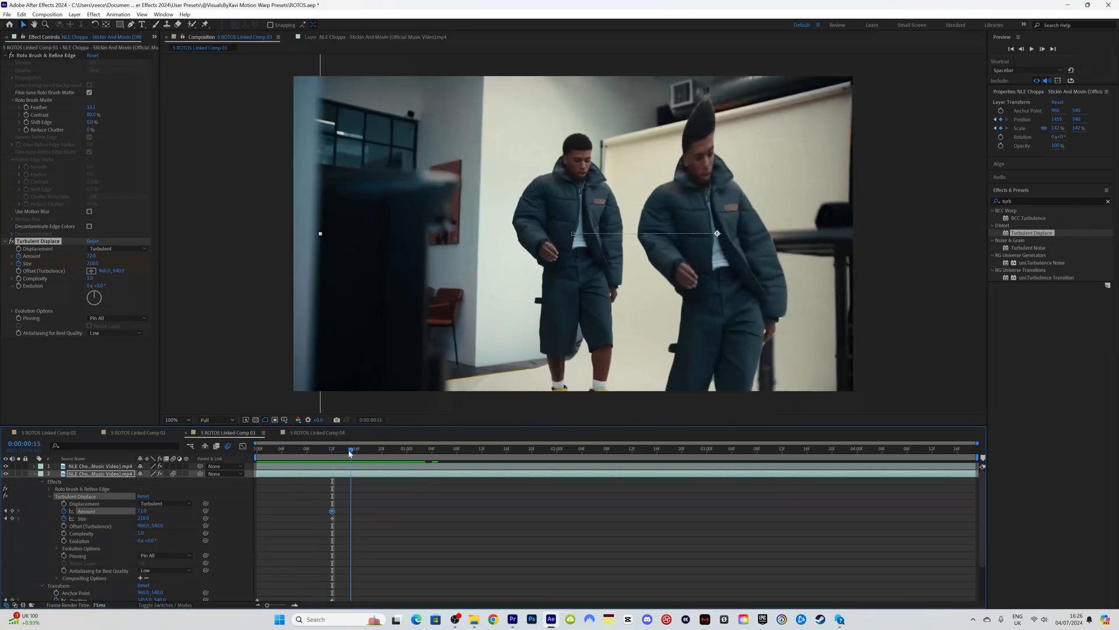
pyautogui.moveTo(319, 503); pyautogui.dragTo(351, 513)
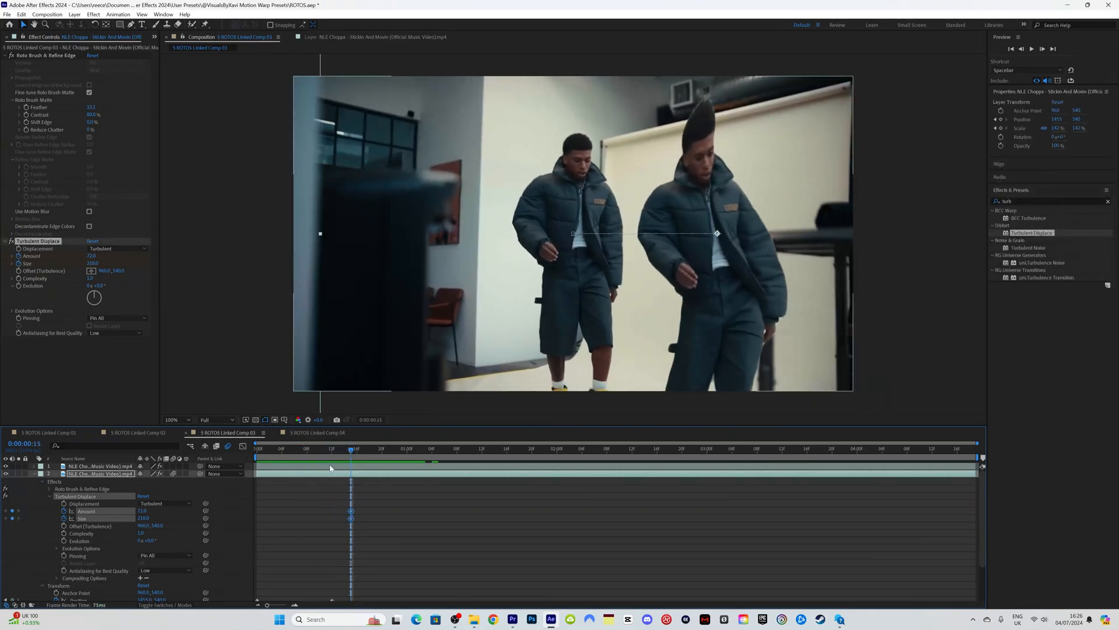
pyautogui.press('Home')
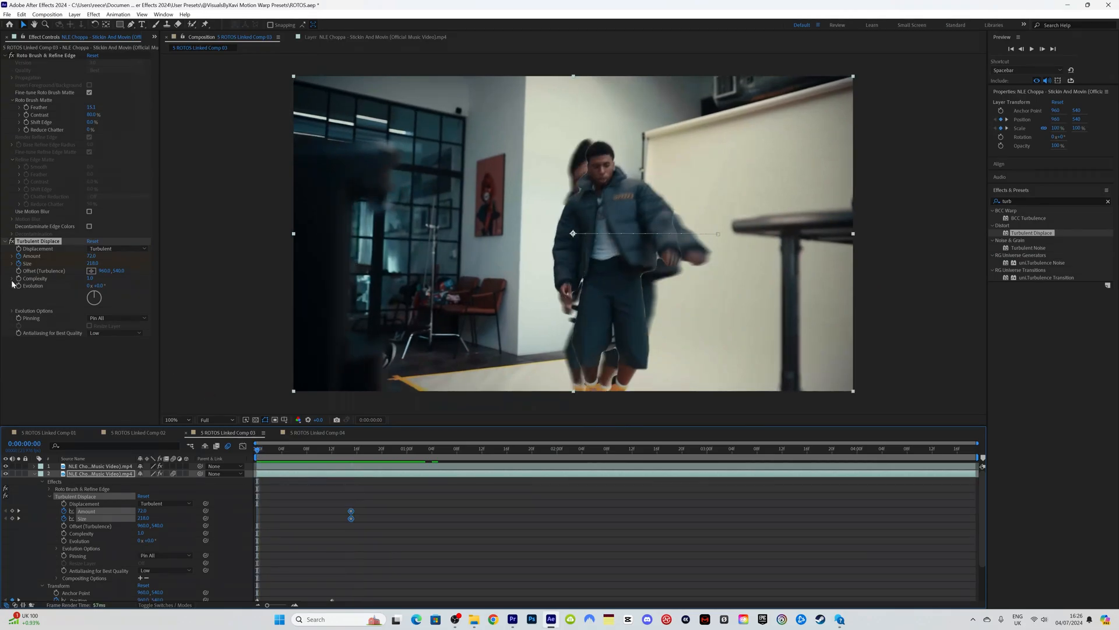
# Step: Reset Amount and Size at frame 0, then set Amount to 0 and Size to 2
pyautogui.rightClick(45, 256)
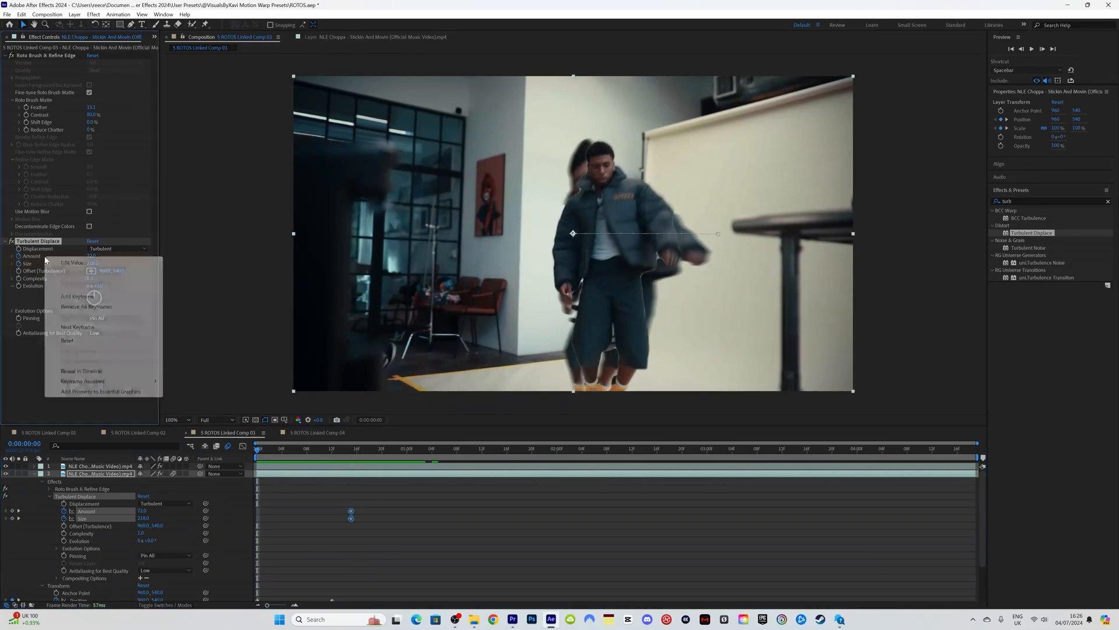
pyautogui.click(68, 340)
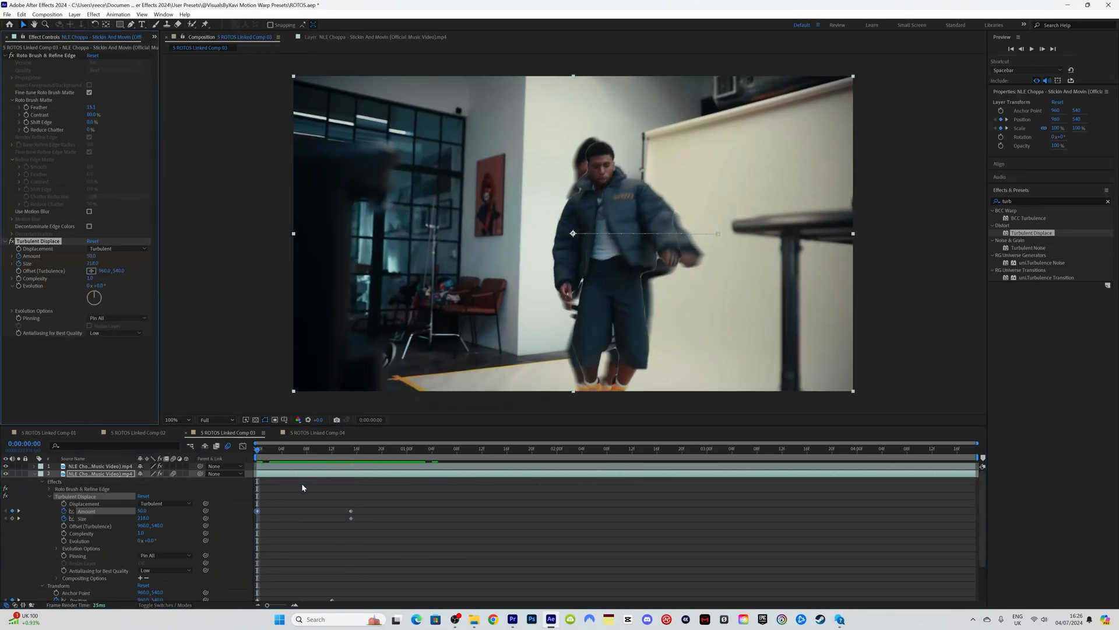
pyautogui.rightClick(37, 265)
pyautogui.click(58, 346)
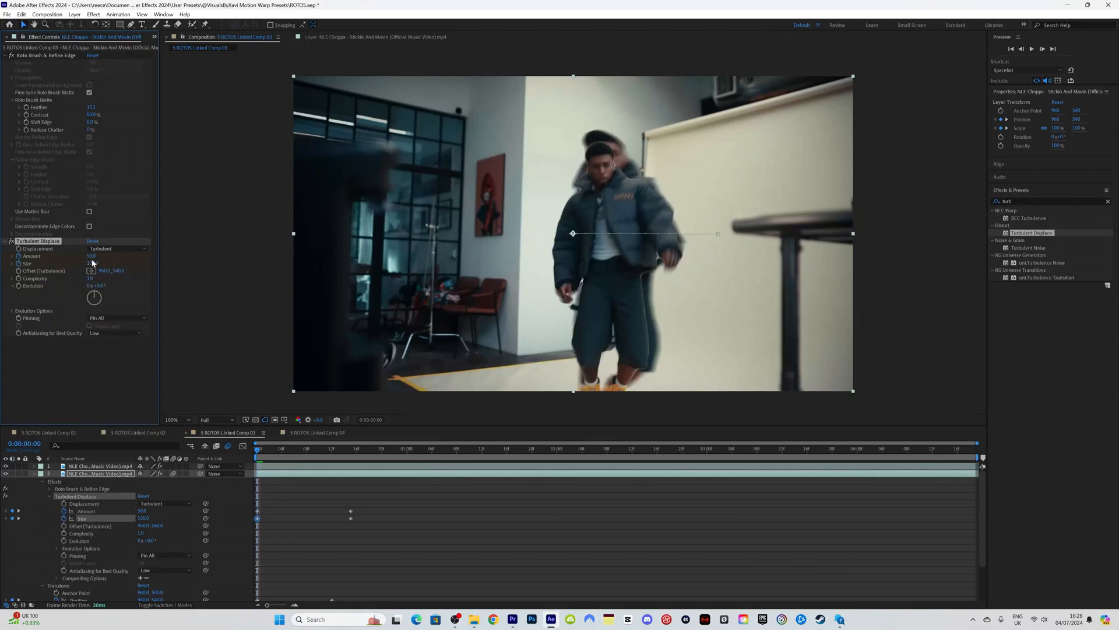
pyautogui.moveTo(92, 257); pyautogui.dragTo(30, 263)
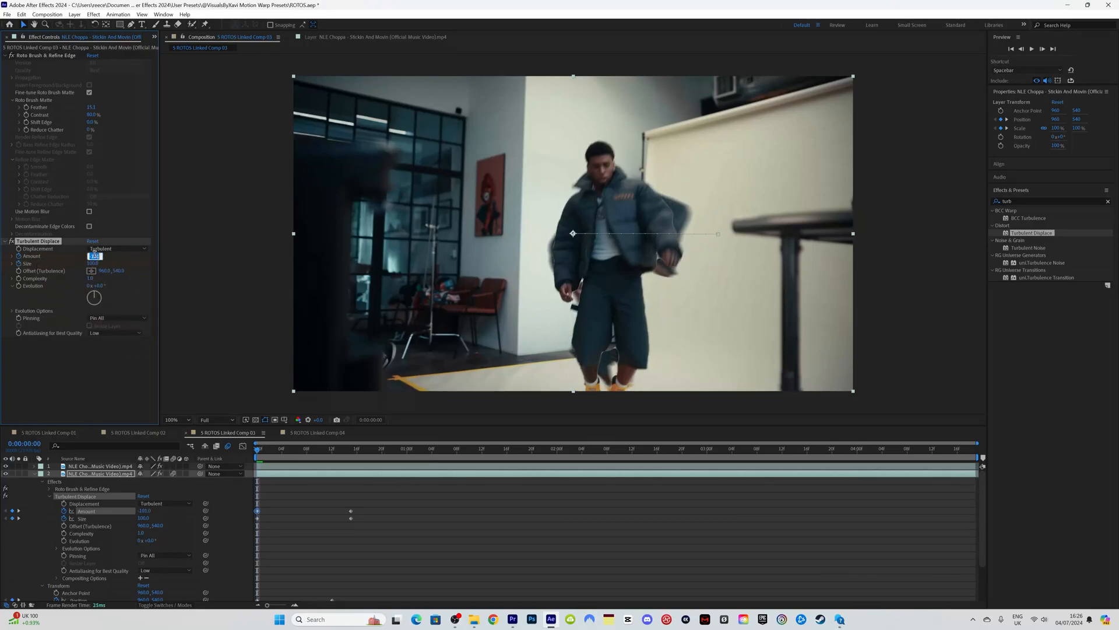
pyautogui.write('0')
pyautogui.press('Return')
pyautogui.click(96, 264)
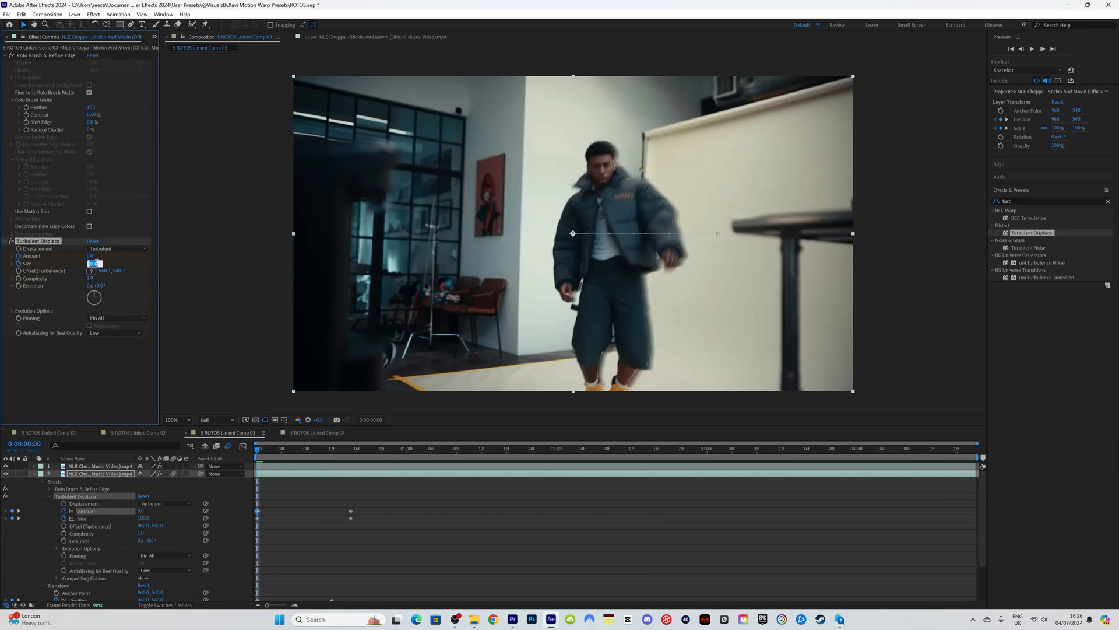
pyautogui.write('2')
pyautogui.press('Return')
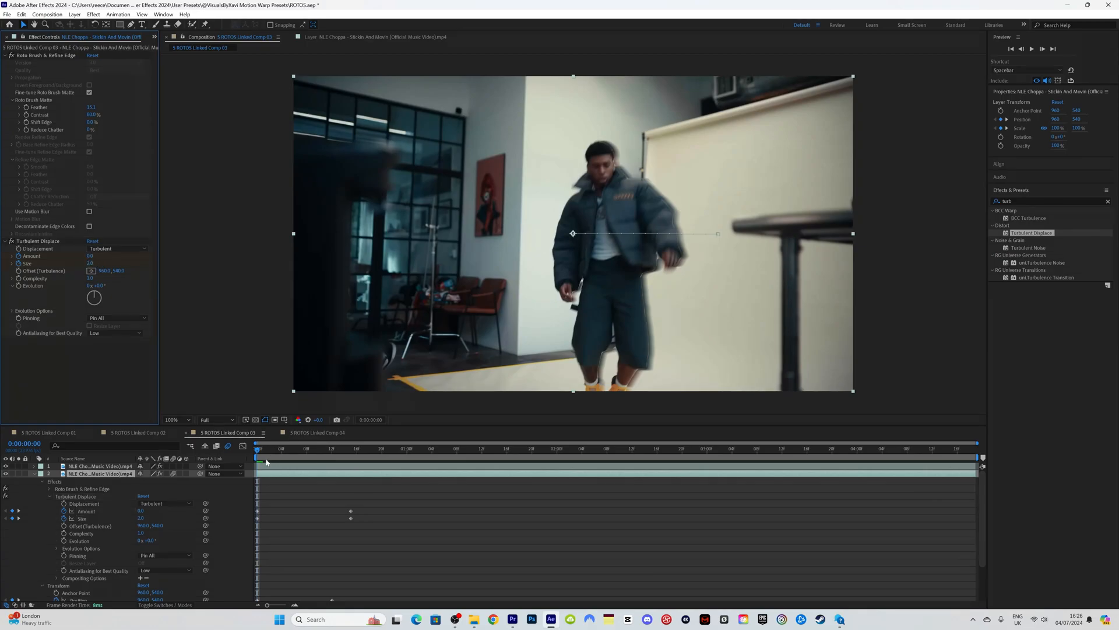
# Step: Scrub the first frames to check the warp ramping up, then collapse the effects group
pyautogui.click(333, 450)
pyautogui.moveTo(333, 453); pyautogui.dragTo(255, 449)
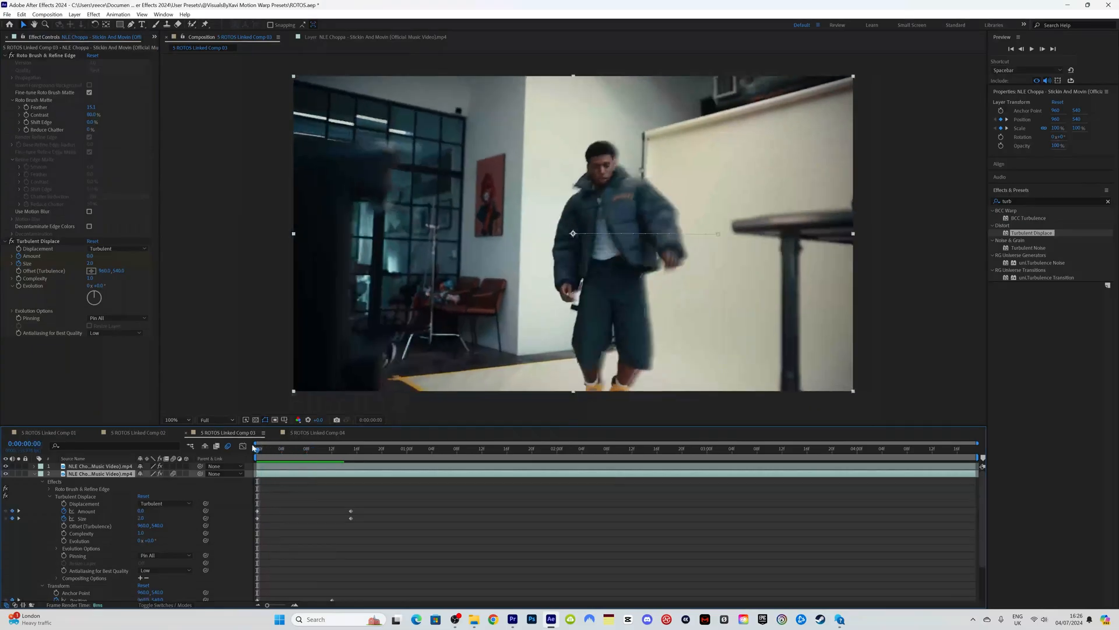
pyautogui.moveTo(389, 529); pyautogui.dragTo(247, 500)
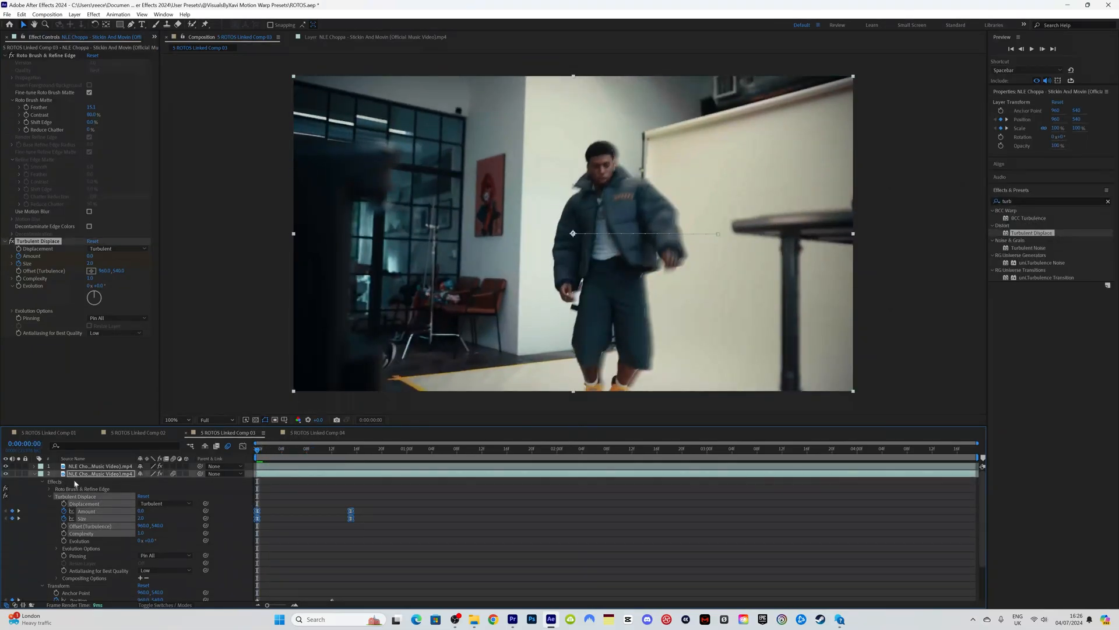
pyautogui.click(42, 482)
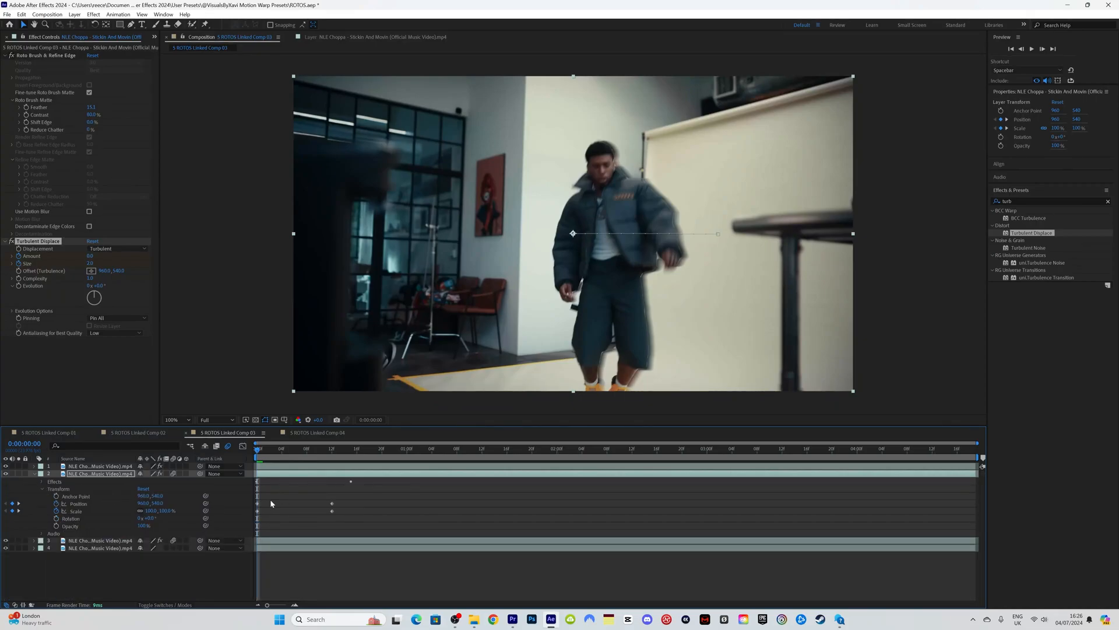
# Step: Move the end Position and Scale keyframes to frame 15 and preview
pyautogui.press('u')
pyautogui.moveTo(349, 511); pyautogui.dragTo(251, 503)
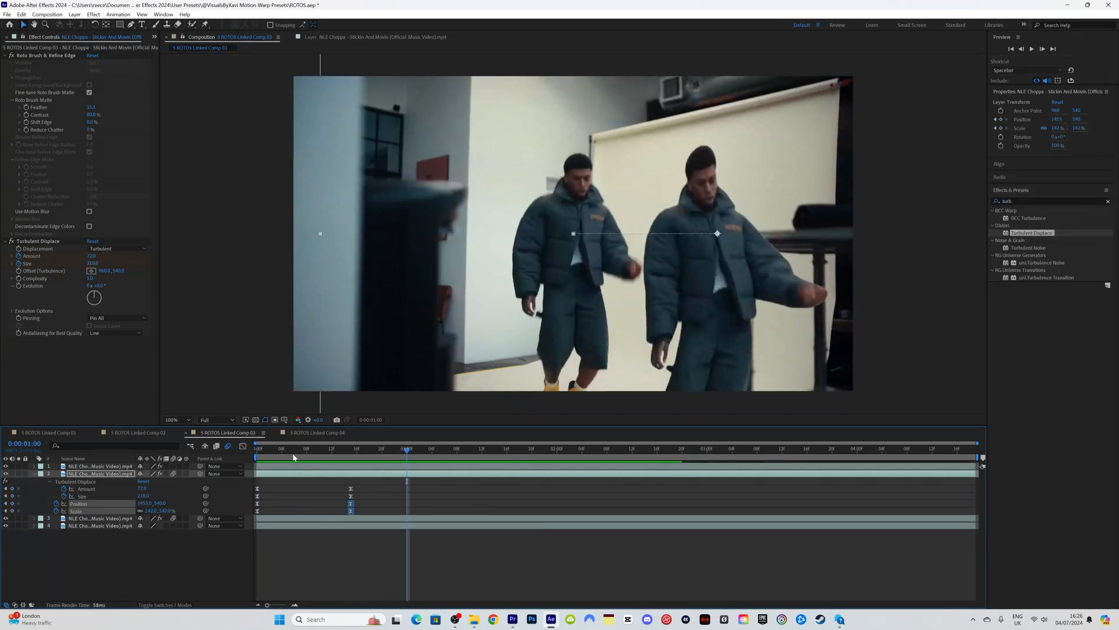
pyautogui.moveTo(293, 453); pyautogui.dragTo(351, 459)
pyautogui.press('space')
pyautogui.press('space')
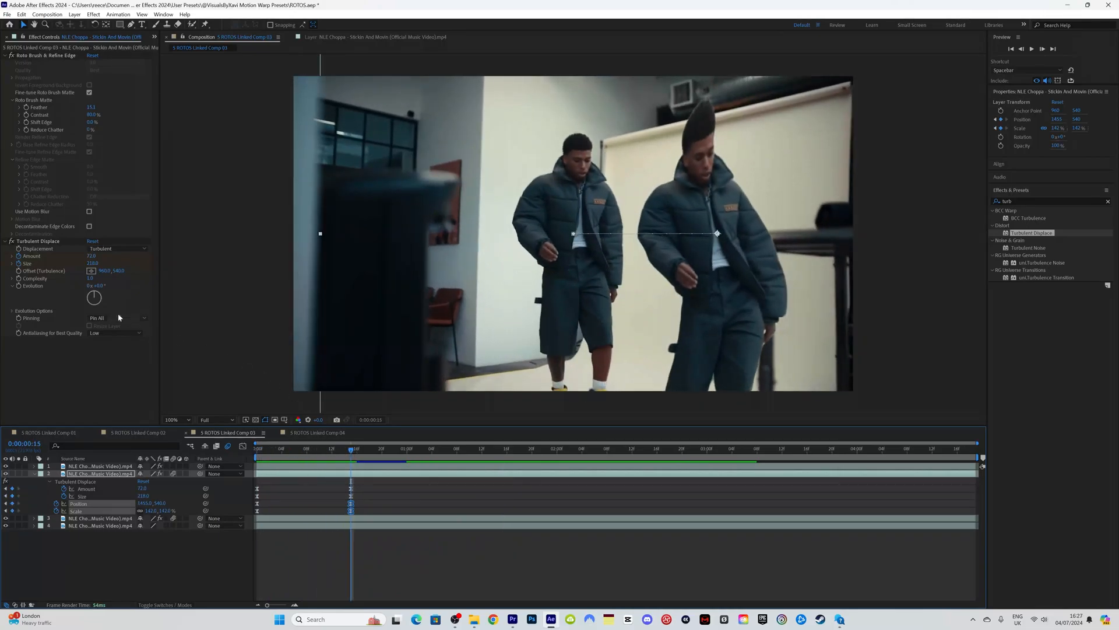
# Step: Make the turbulence Size much larger, preview, and duplicate the clone layer
pyautogui.moveTo(92, 264); pyautogui.dragTo(177, 261)
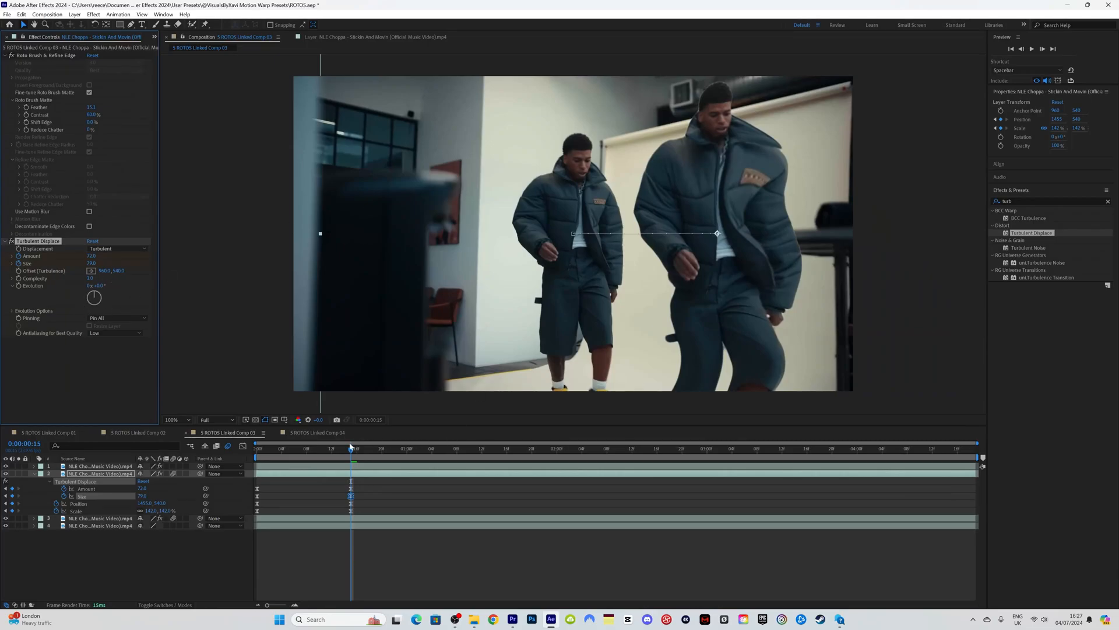
pyautogui.moveTo(351, 447); pyautogui.dragTo(244, 447)
pyautogui.press('space')
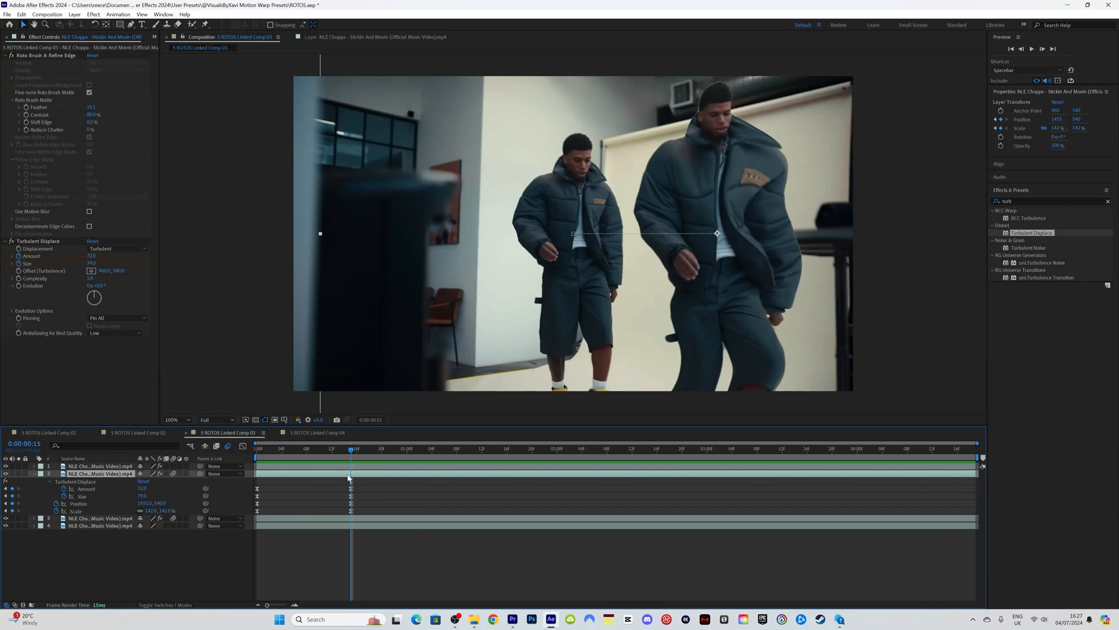
pyautogui.hotkey('ctrl', 'd')
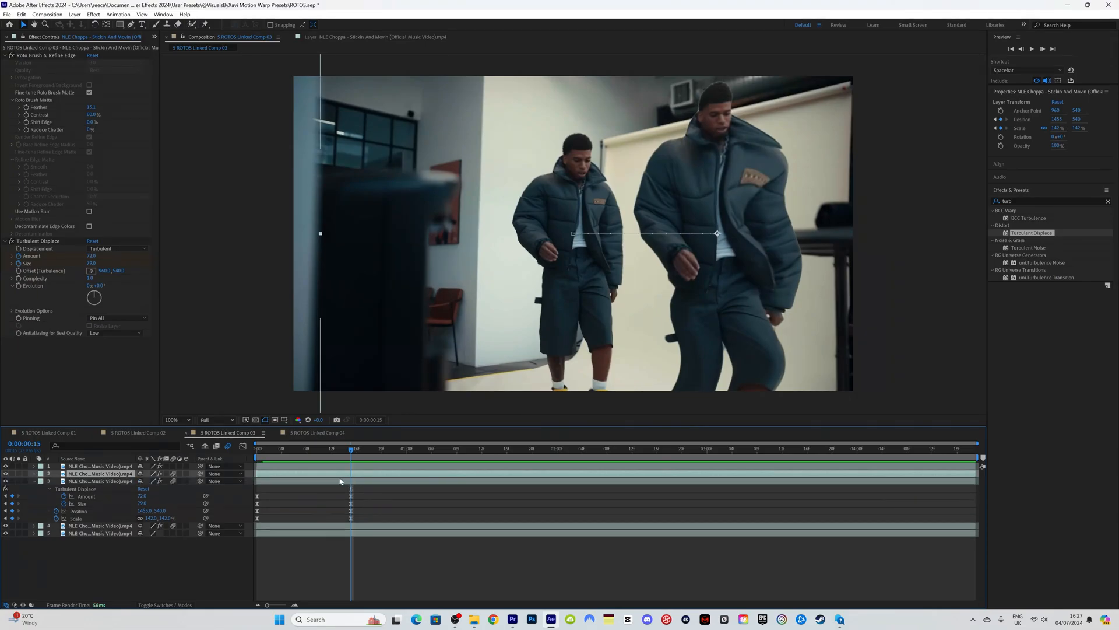
# Step: Delete layer 4 and slide the new copy left to X 1098 at frame 15
pyautogui.click(93, 526)
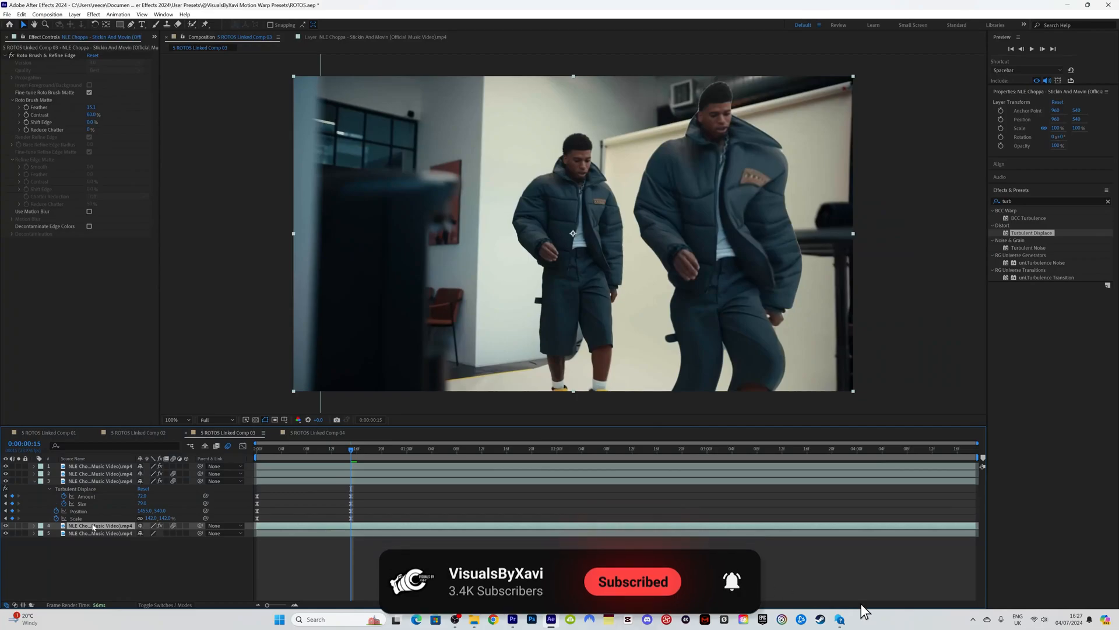
pyautogui.press('Delete')
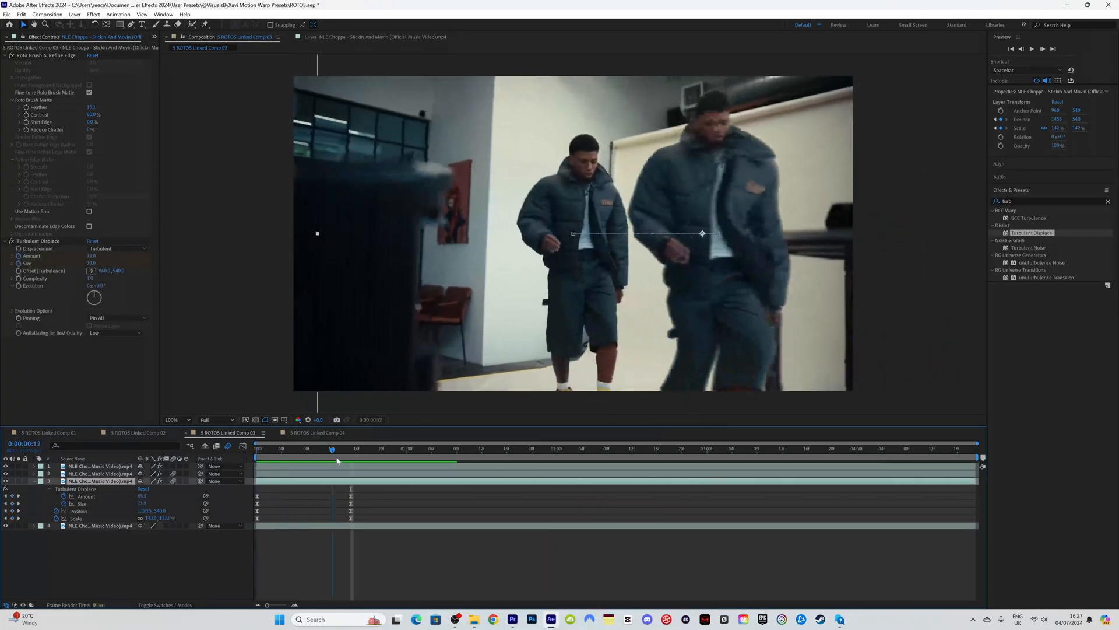
pyautogui.moveTo(337, 460); pyautogui.dragTo(352, 458)
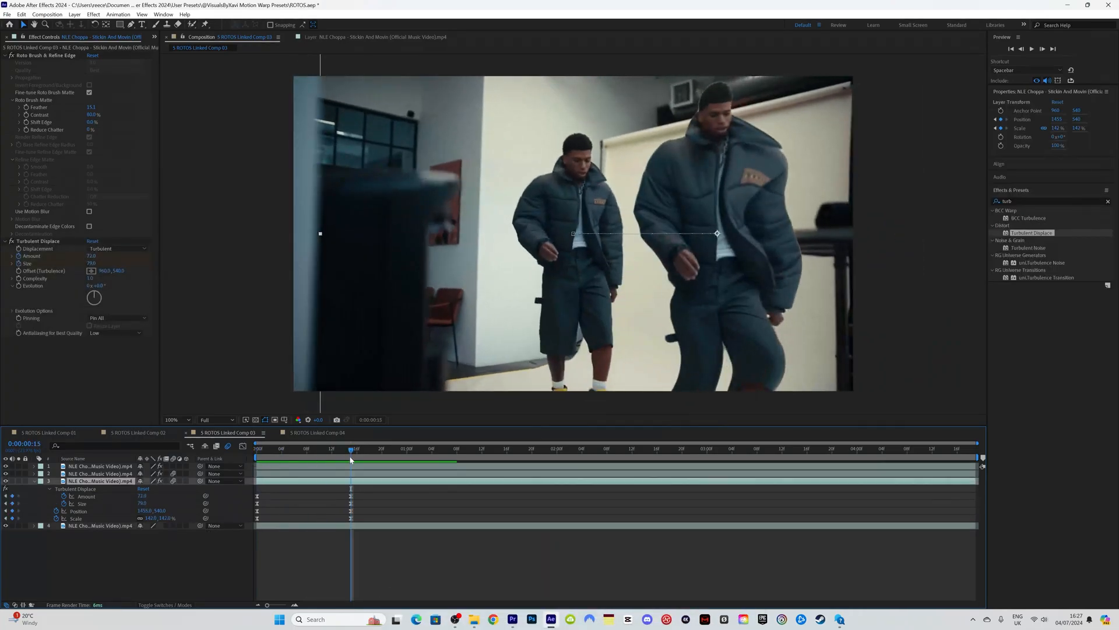
pyautogui.click(78, 511)
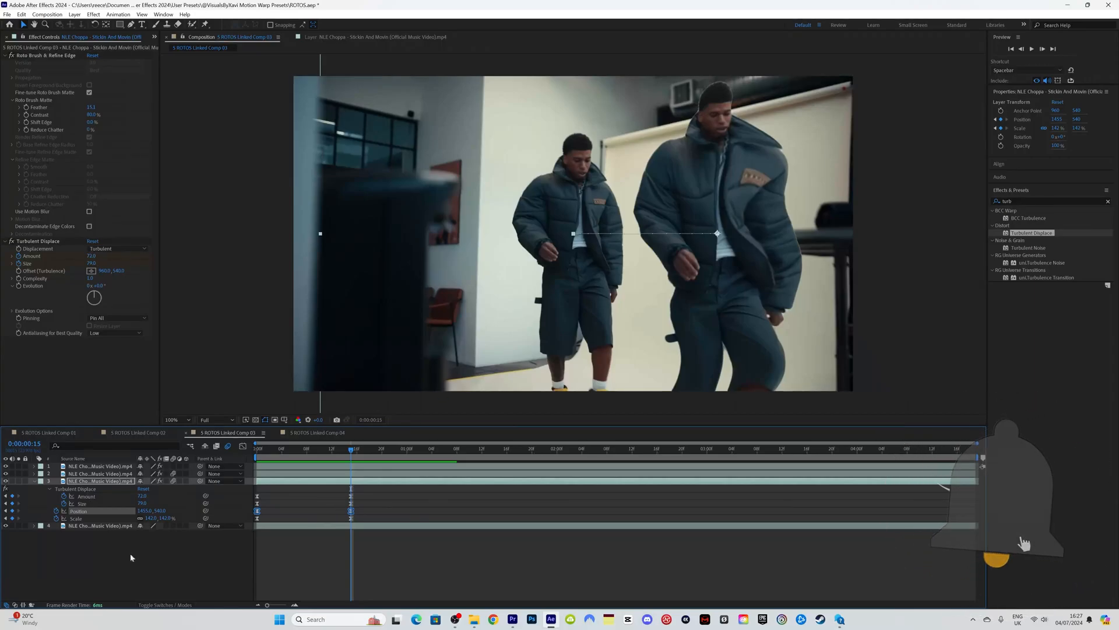
pyautogui.moveTo(142, 510); pyautogui.dragTo(4, 525)
# Step: Reset the copy's Position at frame 0 and preview it sliding out left
pyautogui.press('Home')
pyautogui.rightClick(92, 510)
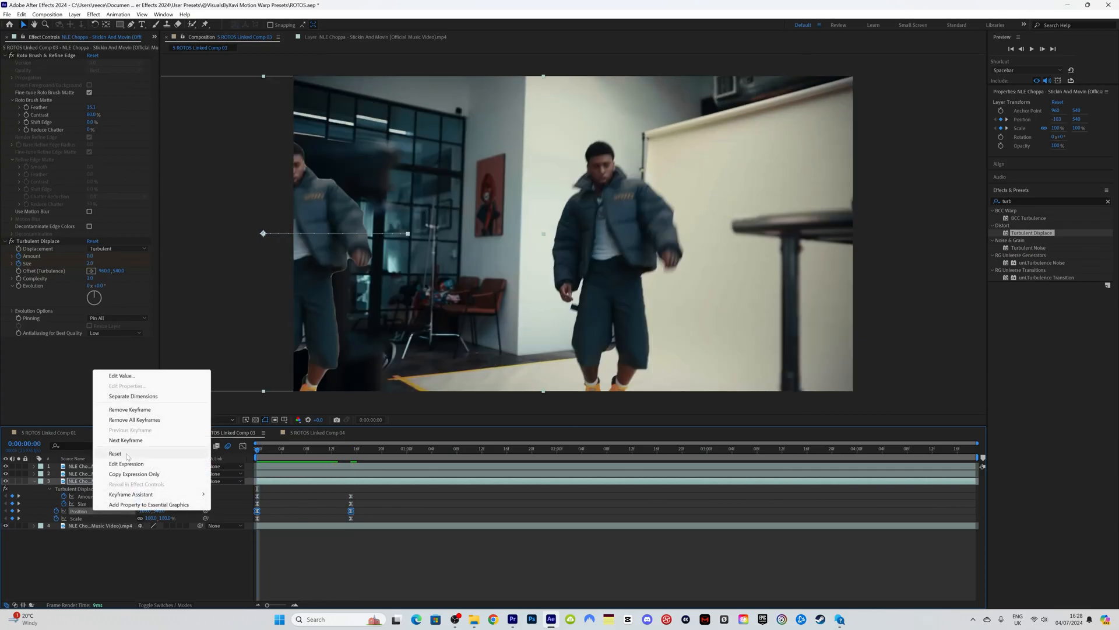
pyautogui.click(127, 456)
pyautogui.moveTo(263, 450); pyautogui.dragTo(365, 453)
pyautogui.press('space')
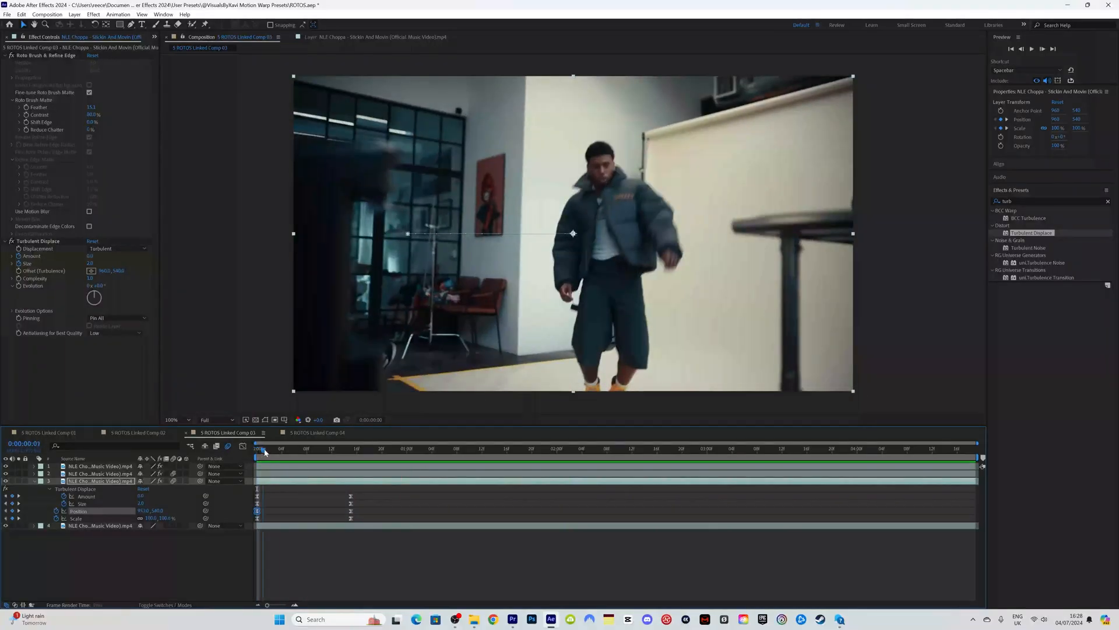
pyautogui.press('space')
pyautogui.press('Home')
# Step: Keyframe the turbulence Evolution at frame 0 and preview
pyautogui.click(19, 286)
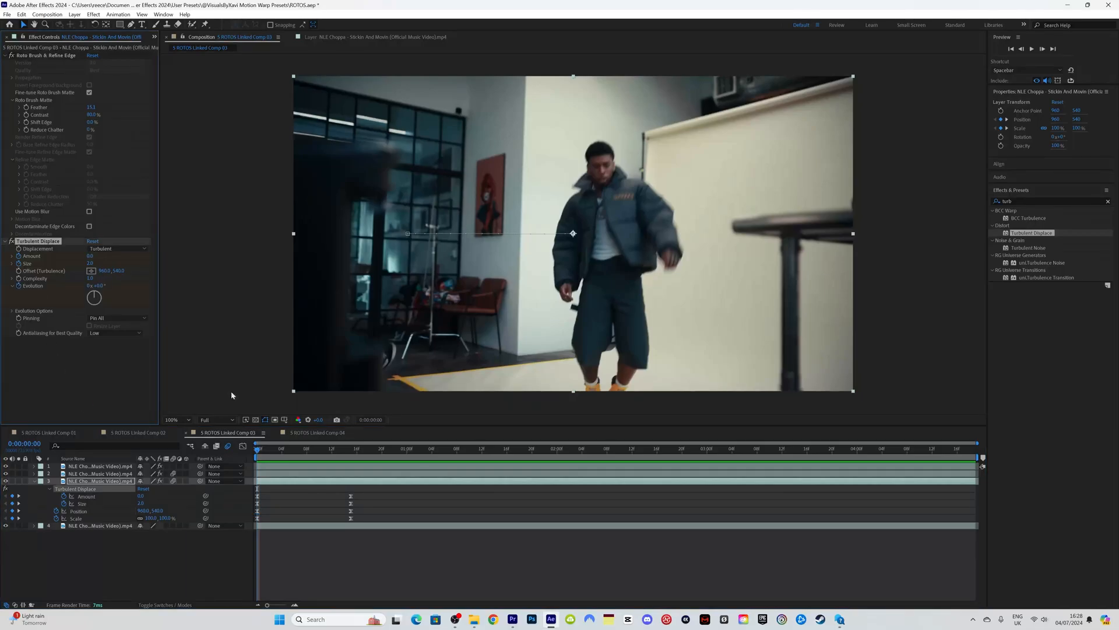
pyautogui.click(223, 451)
pyautogui.press('space')
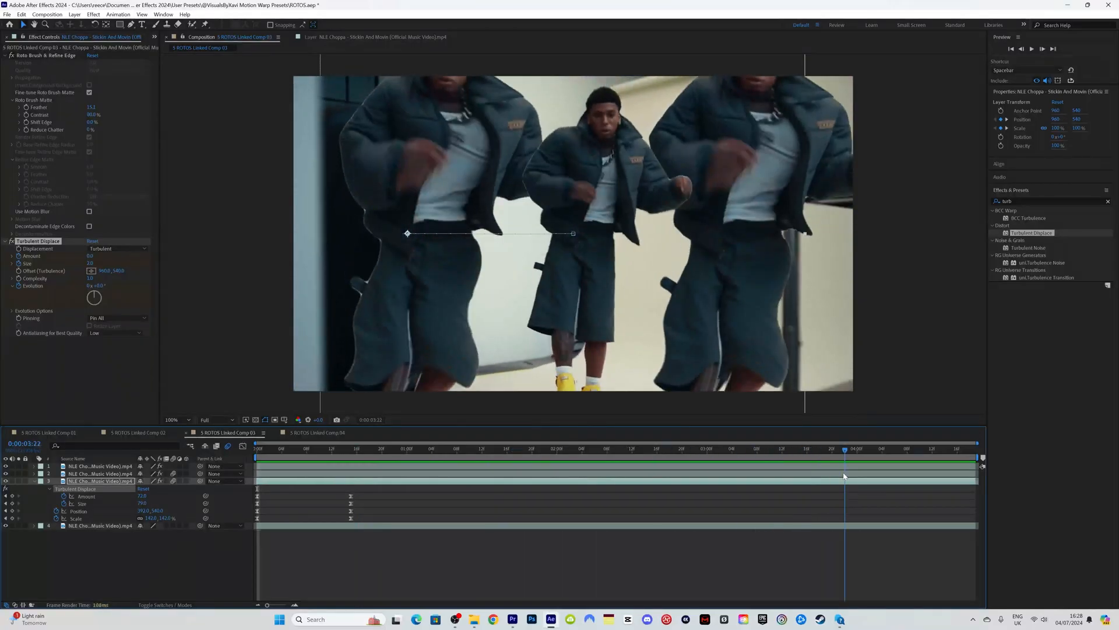
# Step: Rotate the turbulence Evolution to 114° and preview the three warped figures
pyautogui.moveTo(96, 286); pyautogui.dragTo(225, 279)
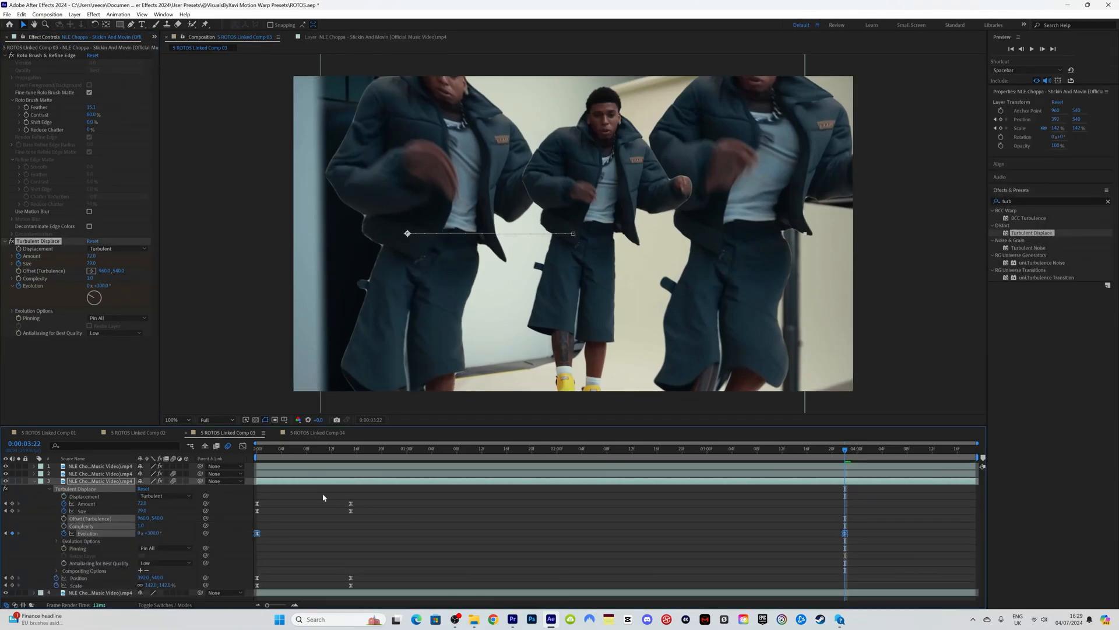
pyautogui.moveTo(276, 454)
pyautogui.mouseDown()
pyautogui.moveTo(540, 446)
pyautogui.moveTo(282, 453)
pyautogui.mouseUp()
pyautogui.click(34, 473)
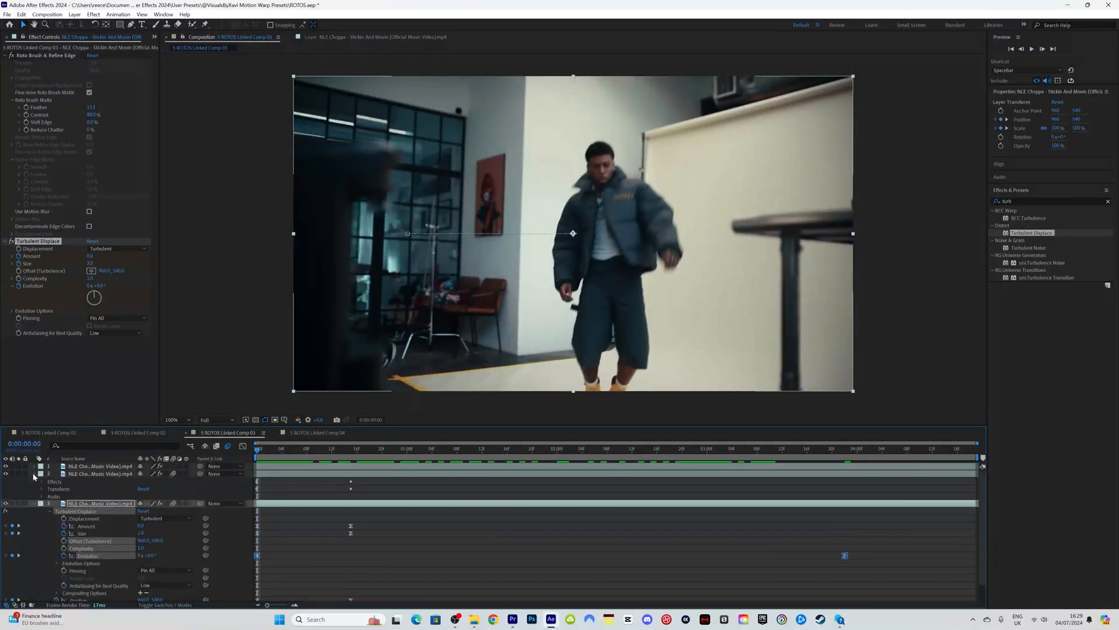
pyautogui.click(41, 482)
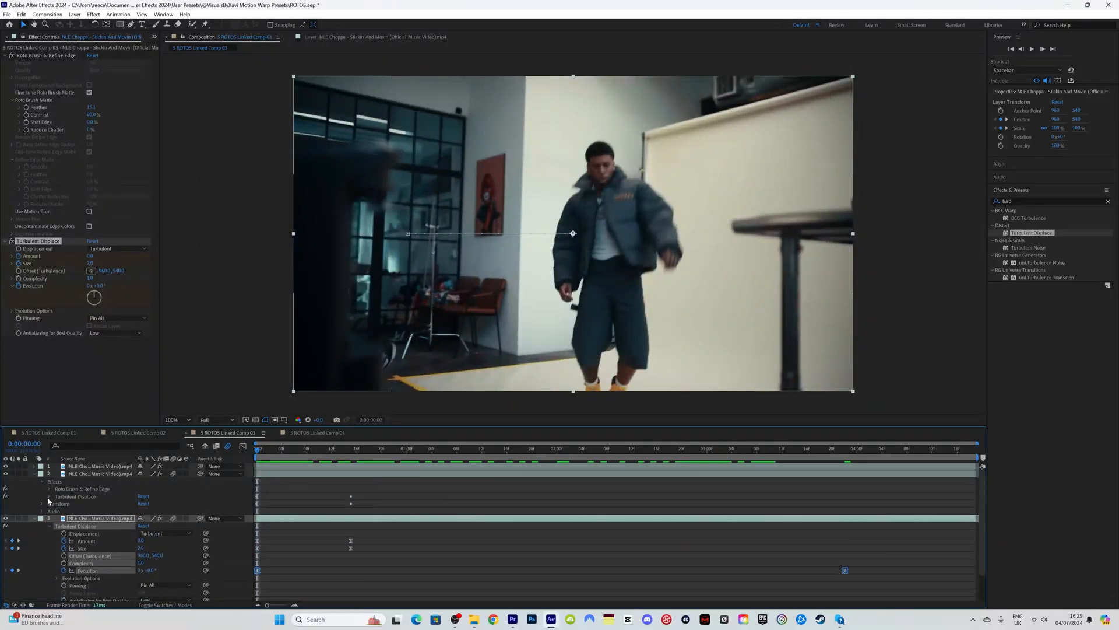
pyautogui.click(49, 497)
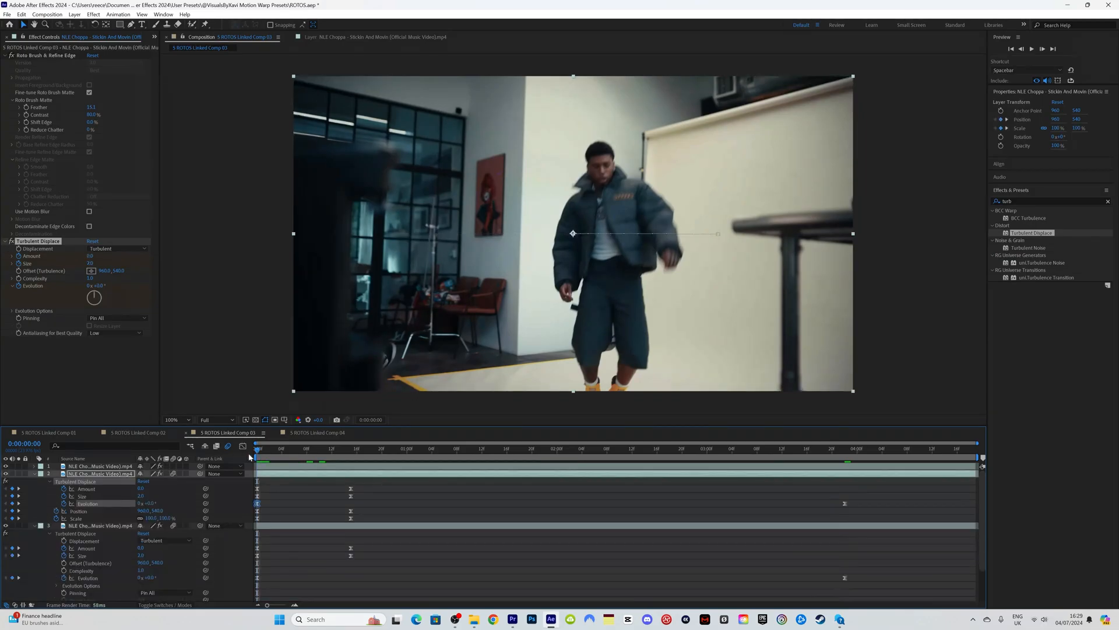
pyautogui.press('space')
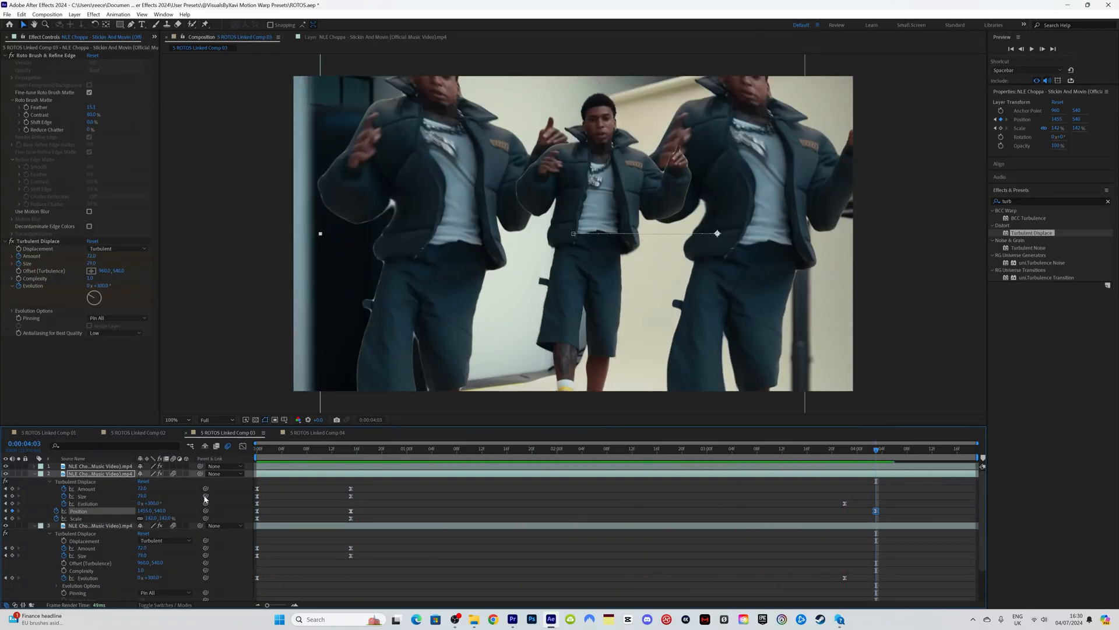
# Step: At 4:13, reset layer 2's Position to 960,540 so the clone slides back to centre
pyautogui.moveTo(923, 456); pyautogui.dragTo(938, 457)
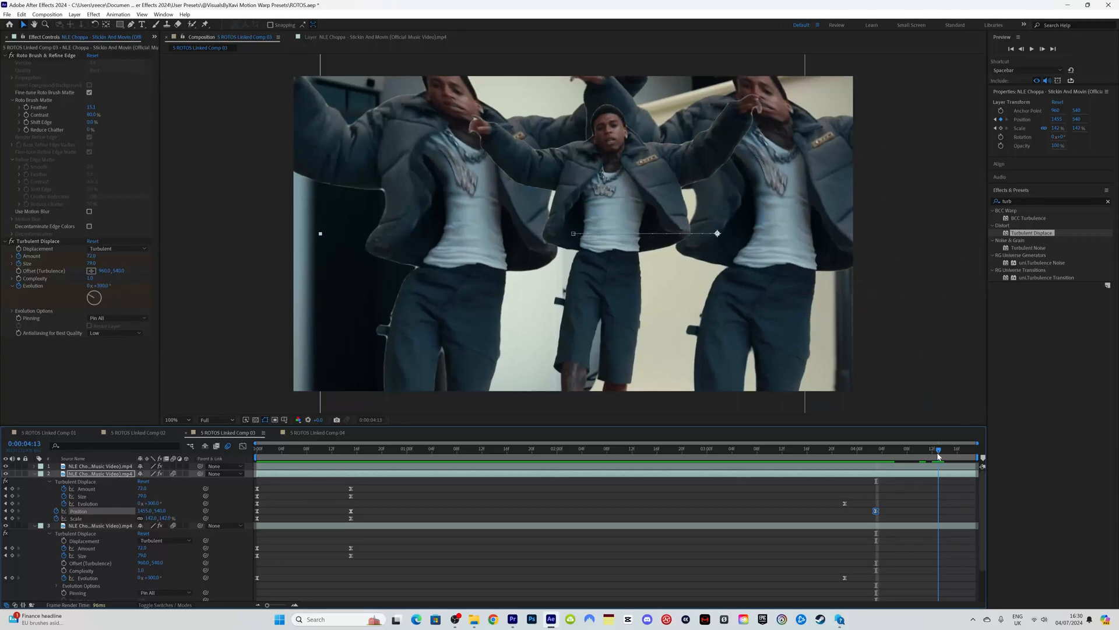
pyautogui.rightClick(90, 513)
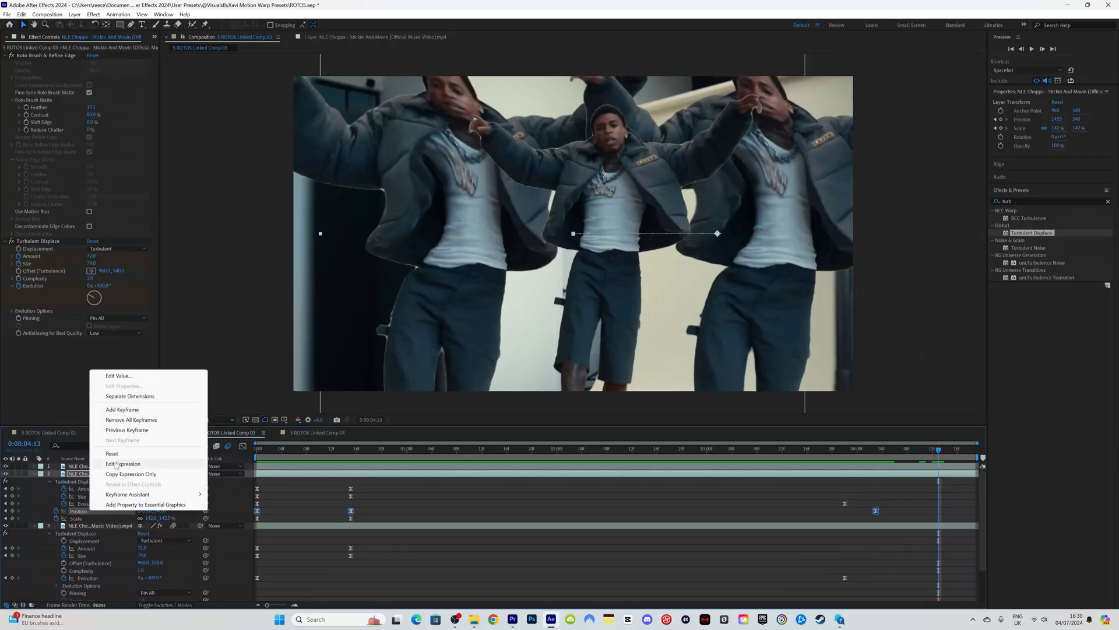
pyautogui.click(118, 457)
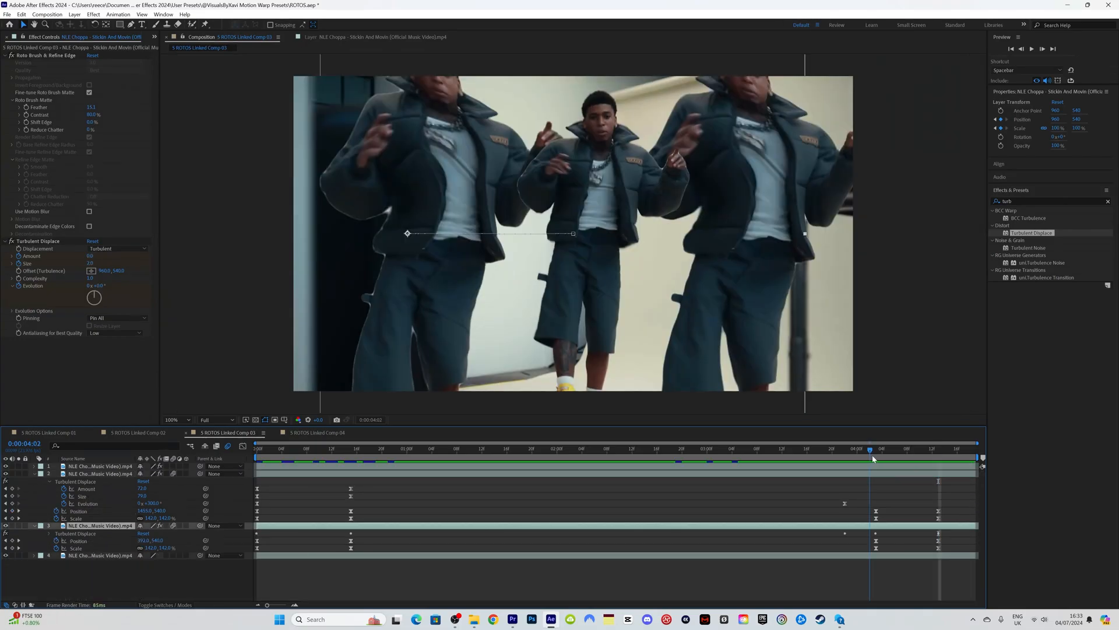
pyautogui.moveTo(873, 458)
pyautogui.mouseDown()
pyautogui.moveTo(897, 456)
pyautogui.moveTo(876, 462)
pyautogui.mouseUp()
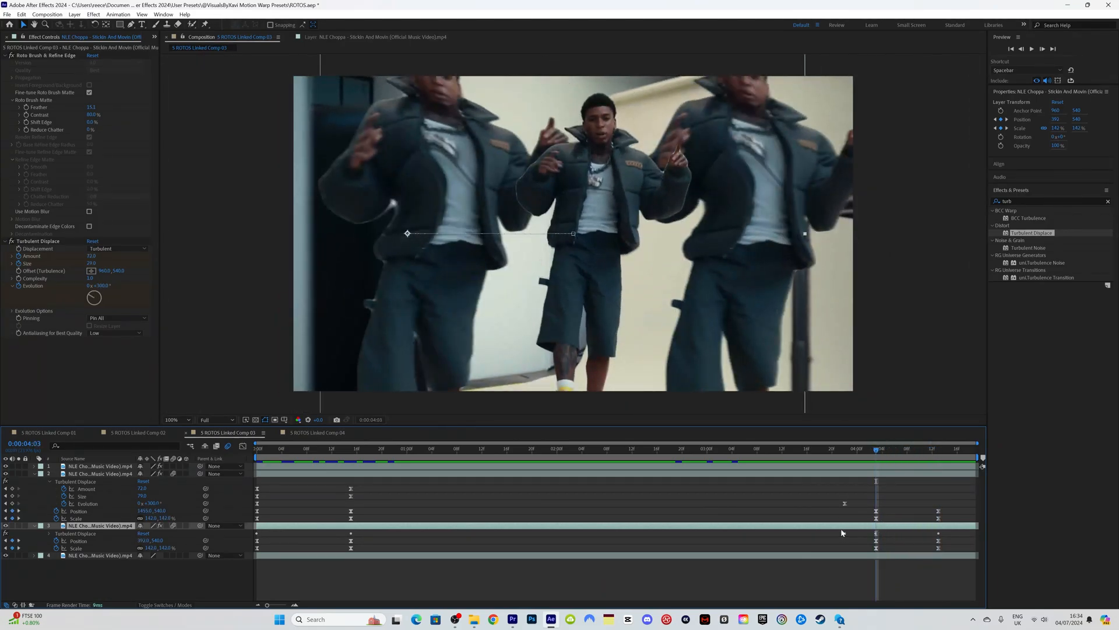
# Step: Keyframe layer 2's Opacity at 4:03 and fade it to 0% at 4:13
pyautogui.click(78, 472)
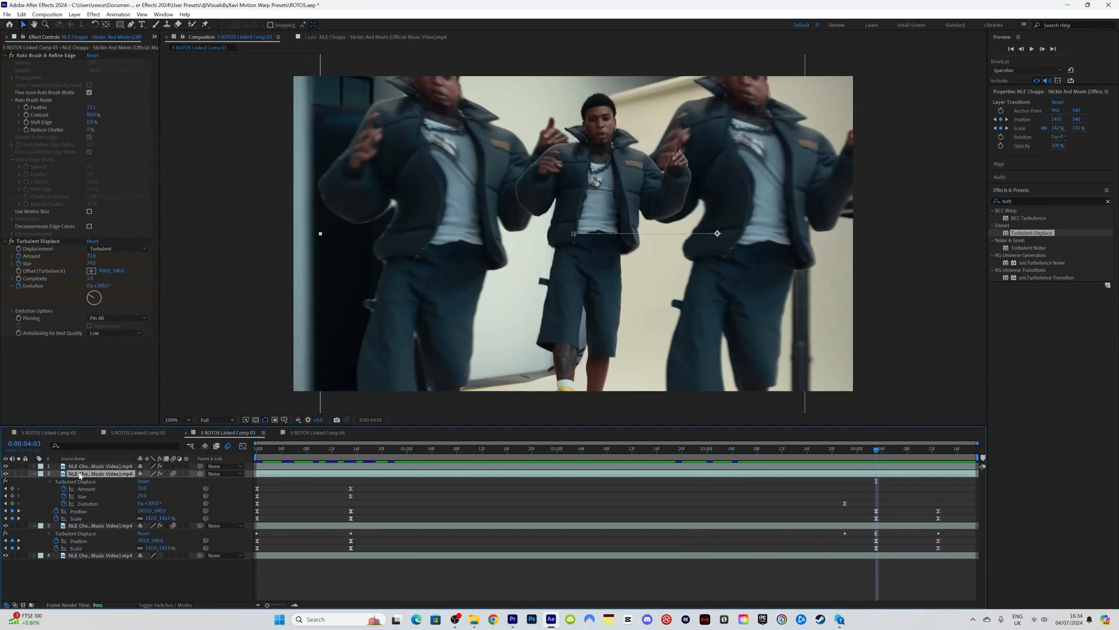
pyautogui.press('t')
pyautogui.click(56, 481)
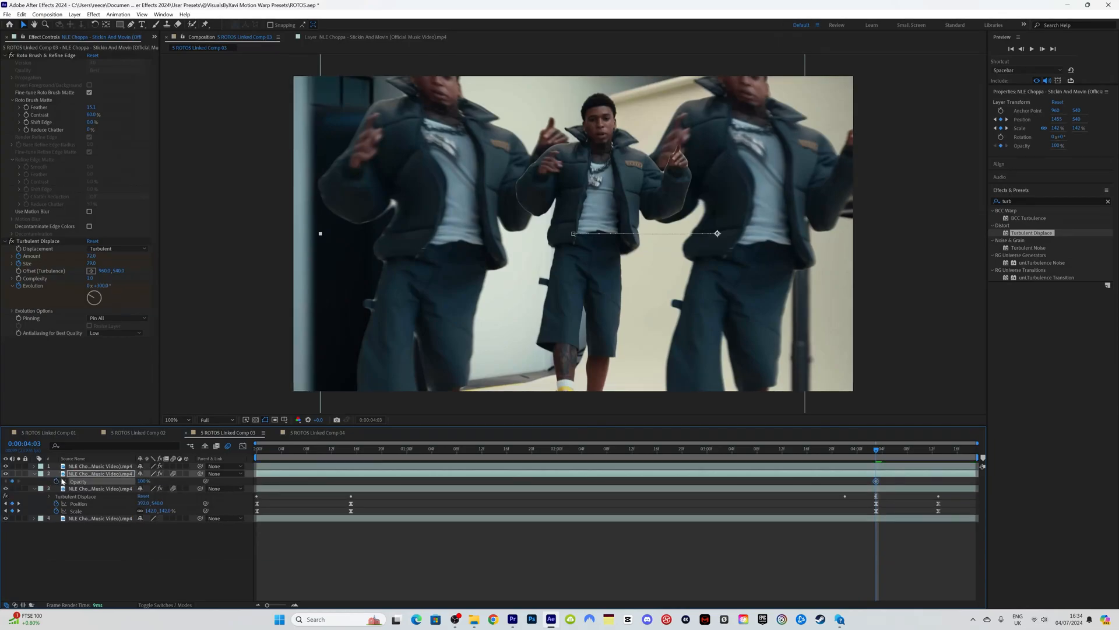
pyautogui.click(914, 451)
pyautogui.moveTo(916, 455); pyautogui.dragTo(938, 452)
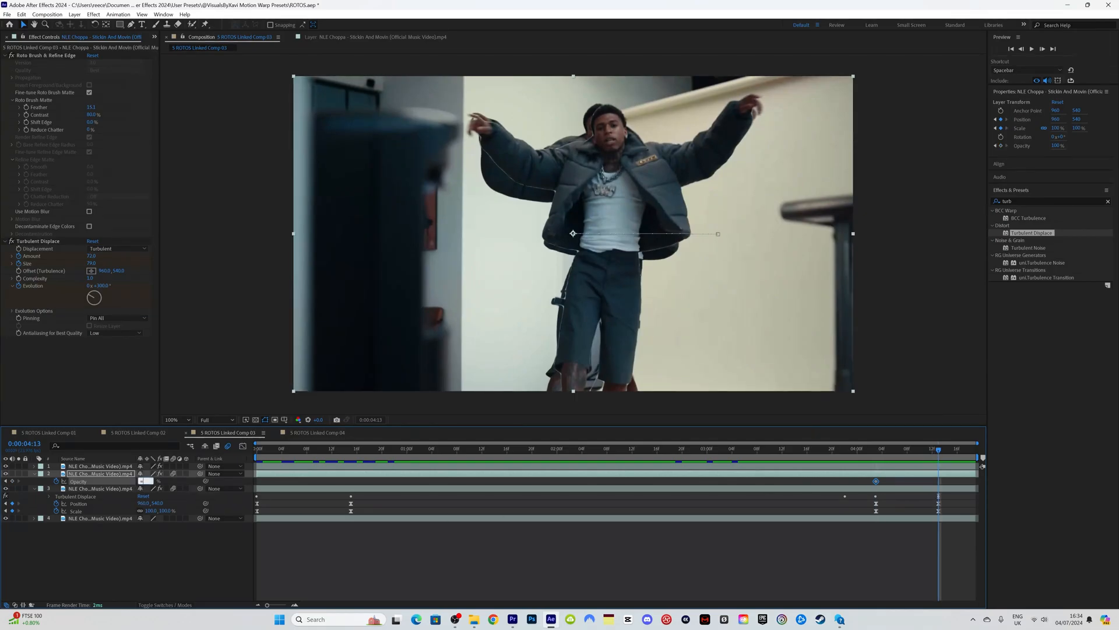
pyautogui.write('0')
pyautogui.press('Return')
pyautogui.moveTo(882, 457); pyautogui.dragTo(939, 452)
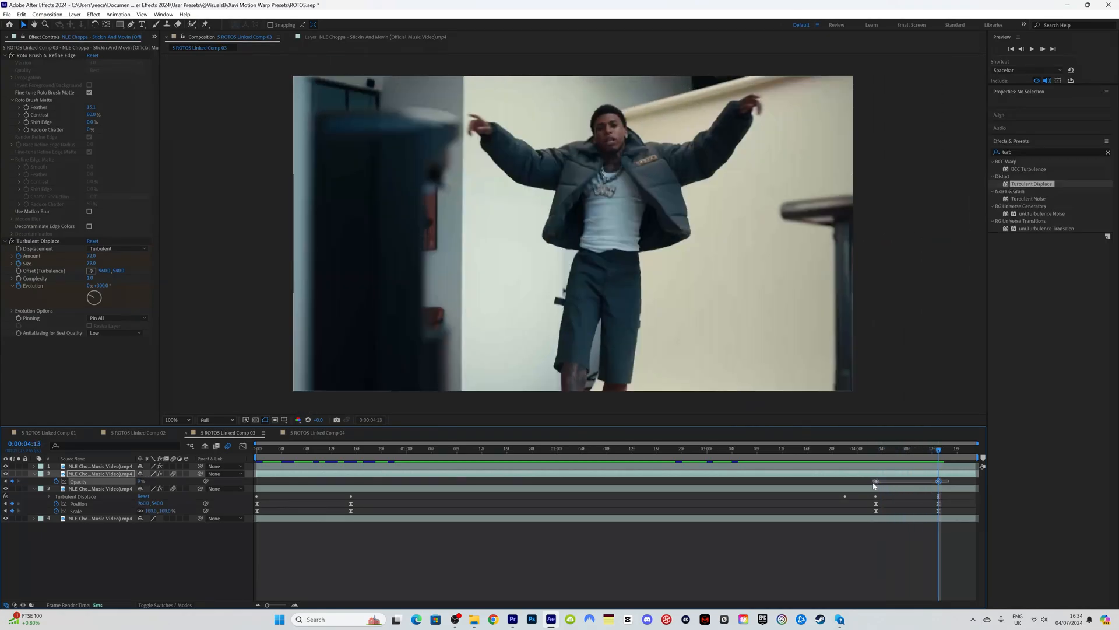
pyautogui.click(876, 481)
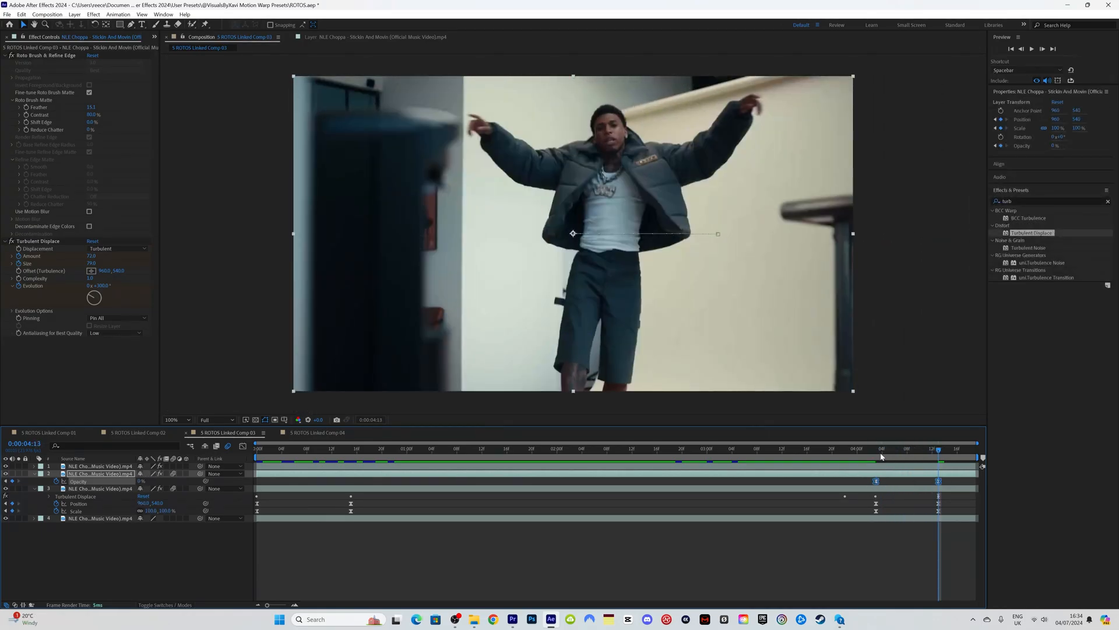
pyautogui.press('j')
# Step: Show layer 3's Opacity and preview the fade from the start
pyautogui.click(93, 490)
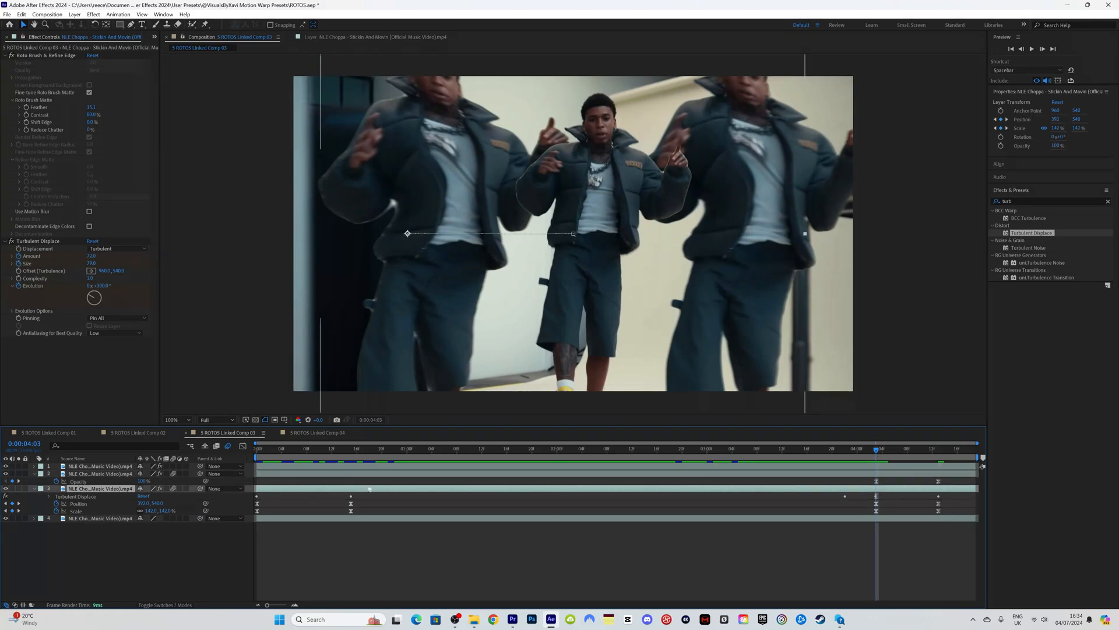
pyautogui.press('t')
pyautogui.press('Home')
pyautogui.press('space')
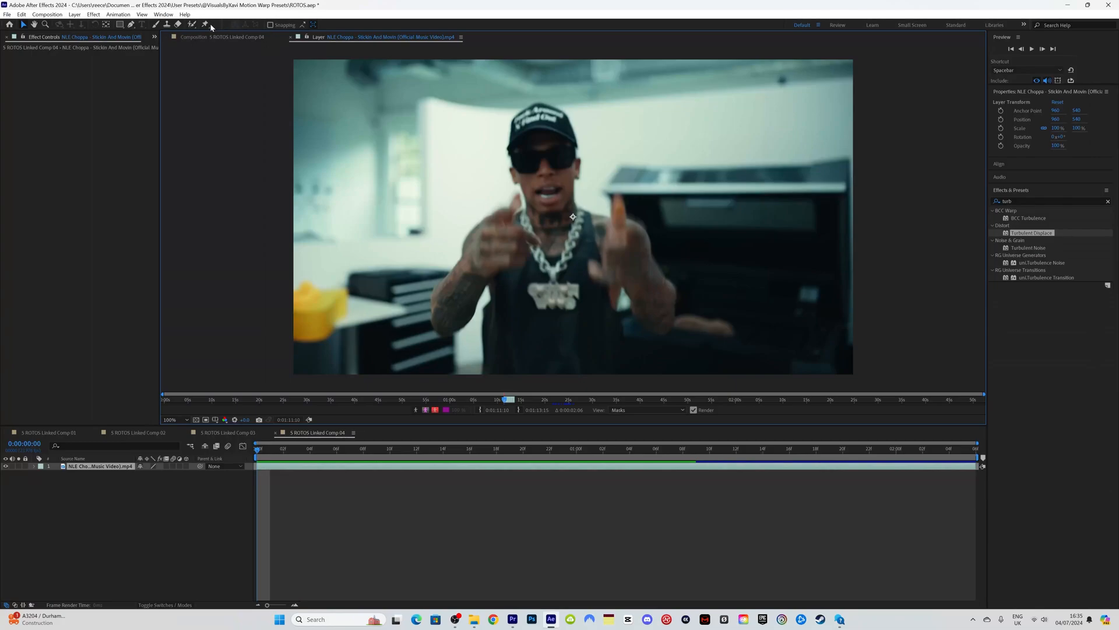
# Step: Roto-brush the performer, increase the matte Feather, and freeze the roto propagation
pyautogui.click(193, 25)
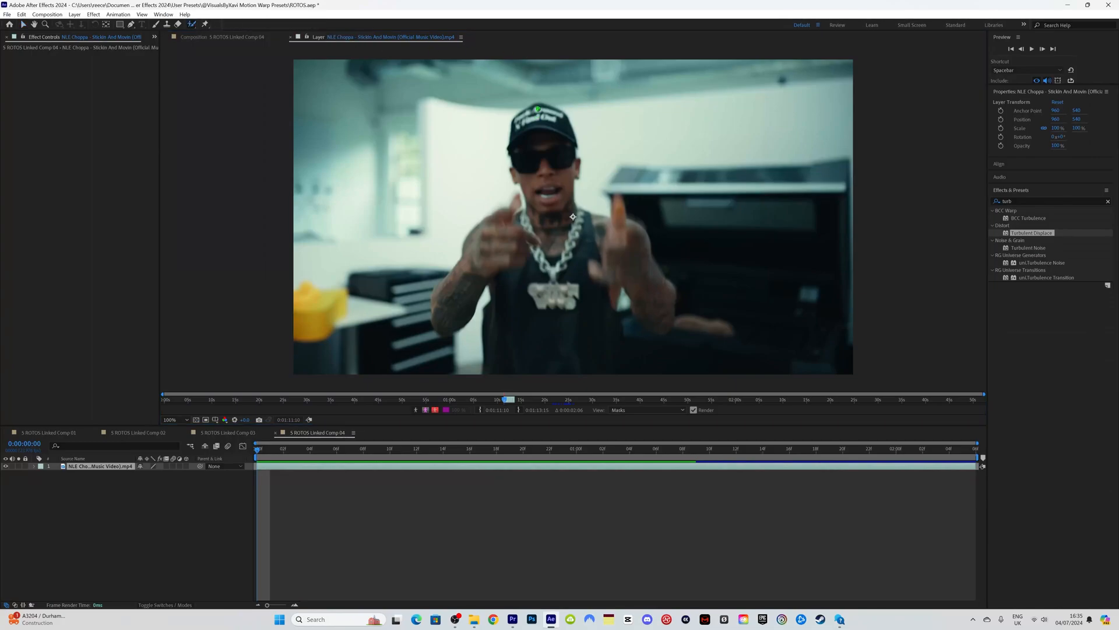
pyautogui.moveTo(538, 109); pyautogui.dragTo(553, 374)
pyautogui.press(',')
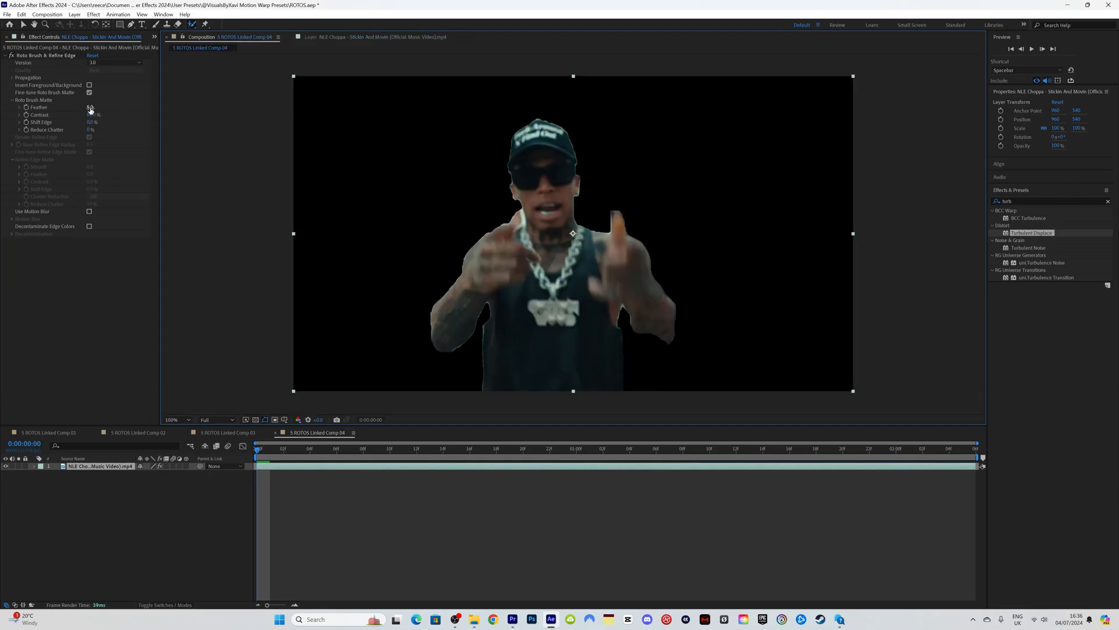
pyautogui.moveTo(90, 109); pyautogui.dragTo(106, 109)
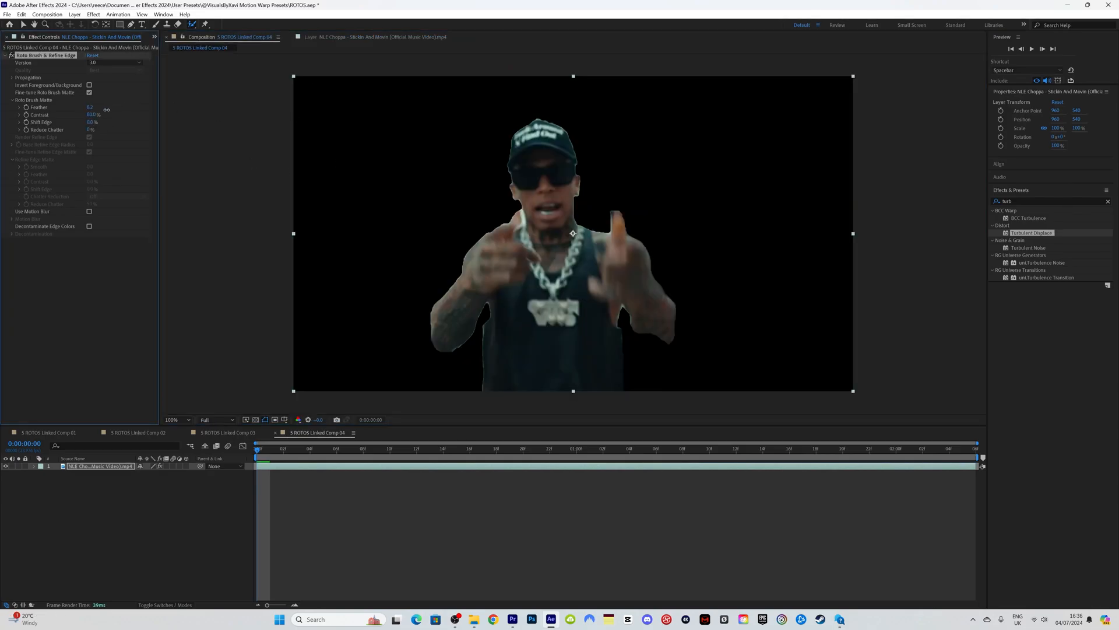
pyautogui.click(315, 466)
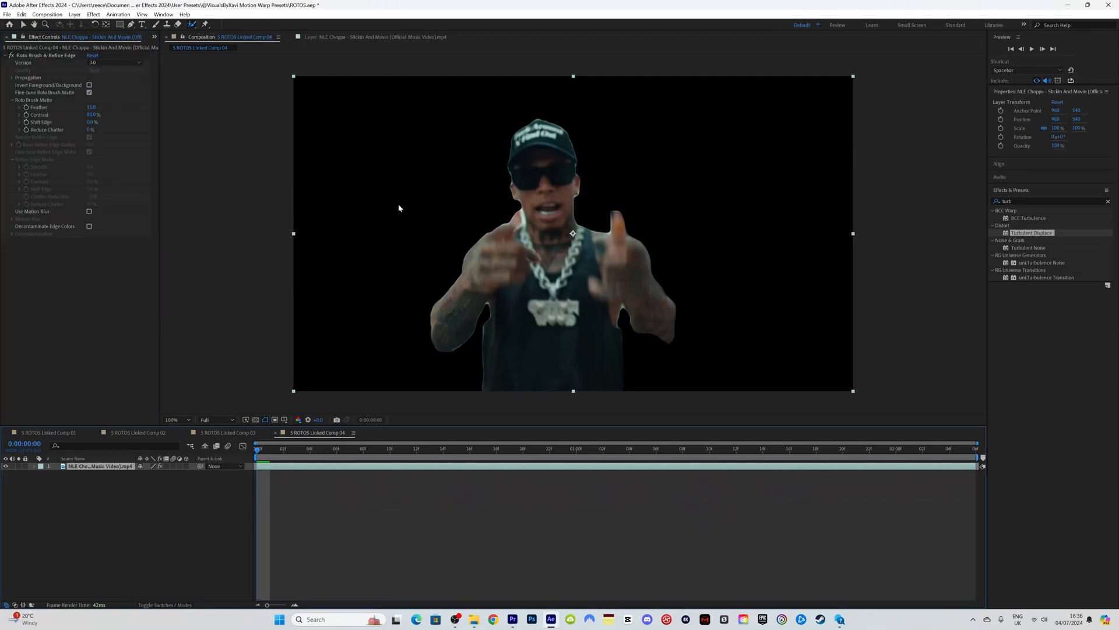
pyautogui.click(380, 38)
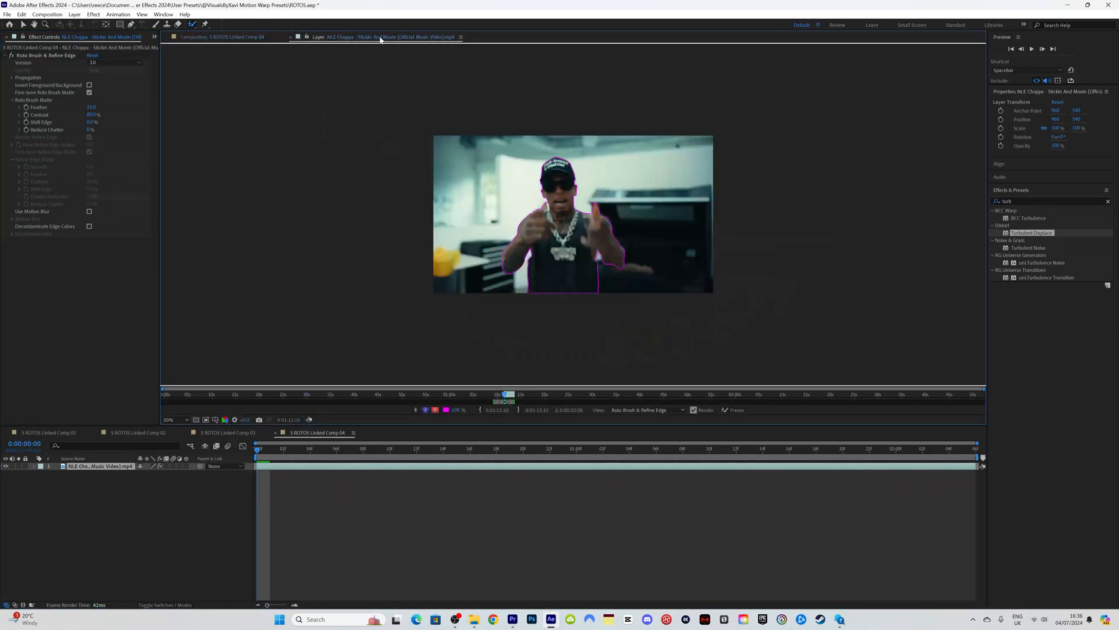
pyautogui.click(728, 411)
# Step: Duplicate the rotoscoped layer into four copies and remove Roto Brush & Refine Edge from layer 4
pyautogui.hotkey('ctrl', 'd')
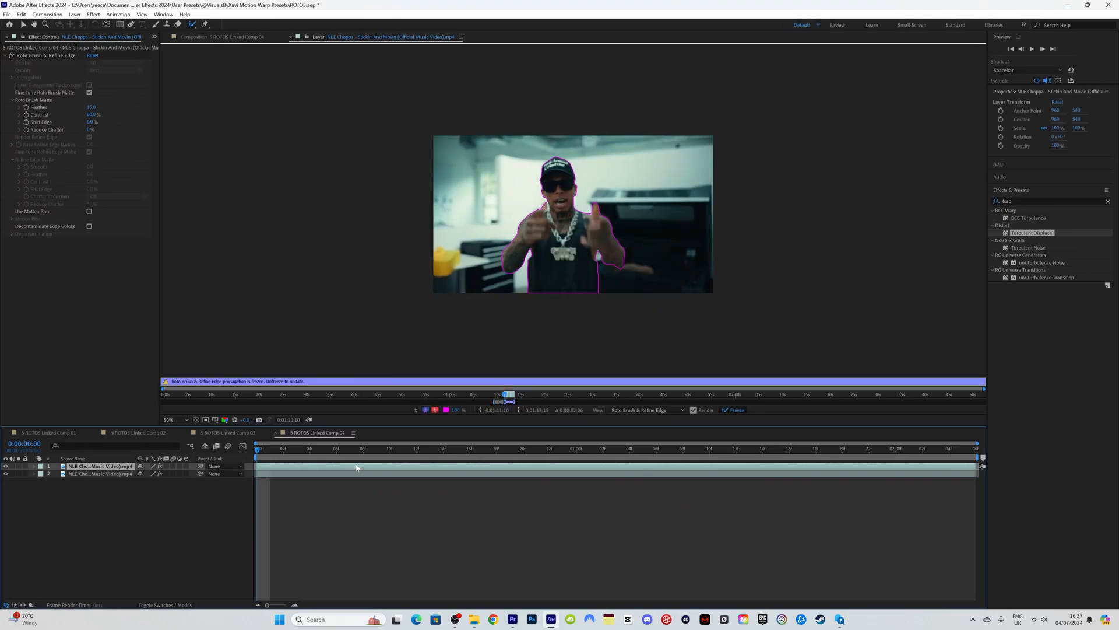
pyautogui.click(338, 474)
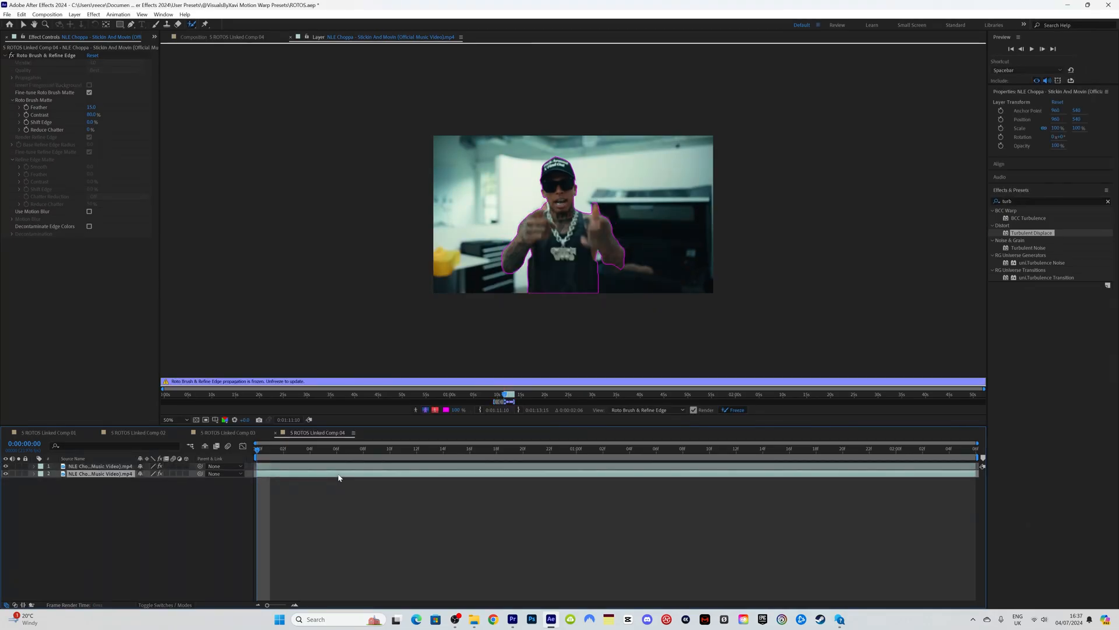
pyautogui.hotkey('ctrl', 'd')
pyautogui.click(323, 482)
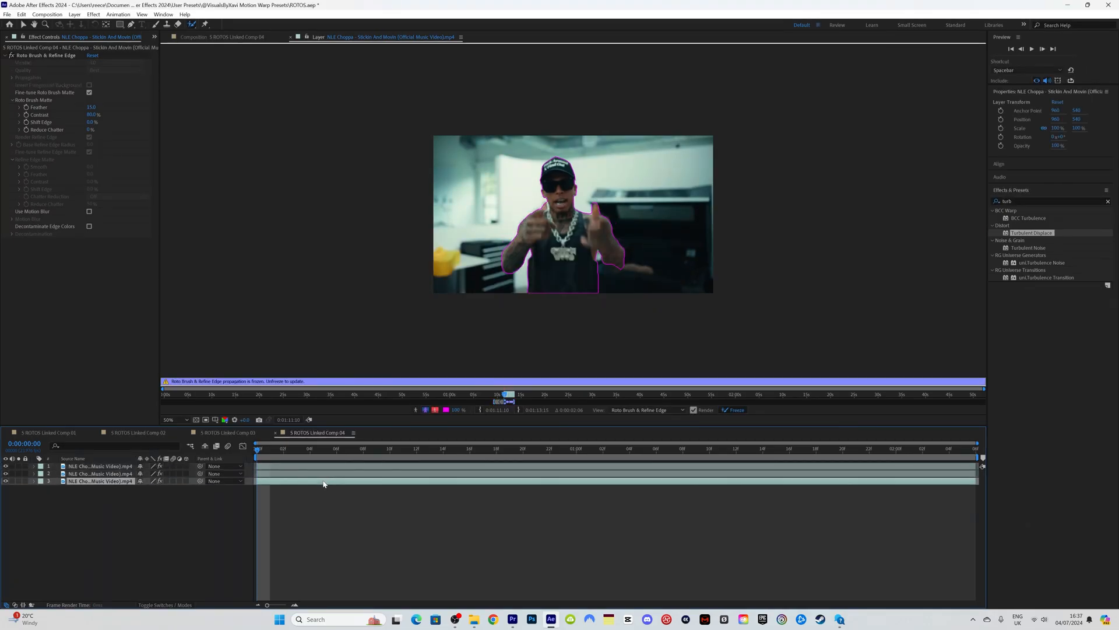
pyautogui.hotkey('ctrl', 'd')
pyautogui.click(316, 490)
pyautogui.click(51, 56)
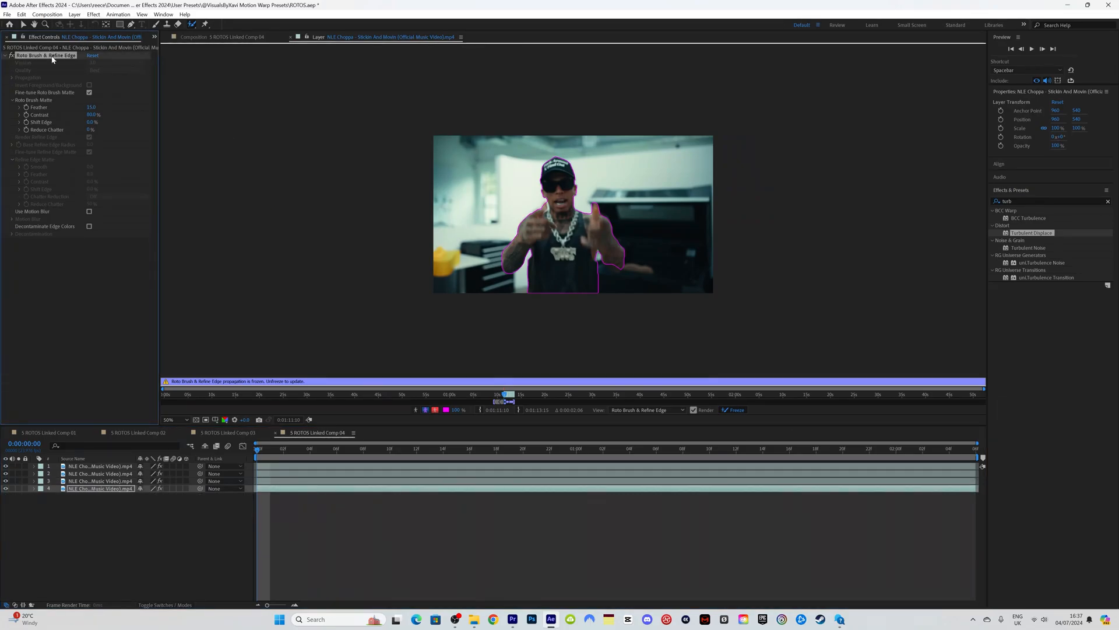
pyautogui.press('Delete')
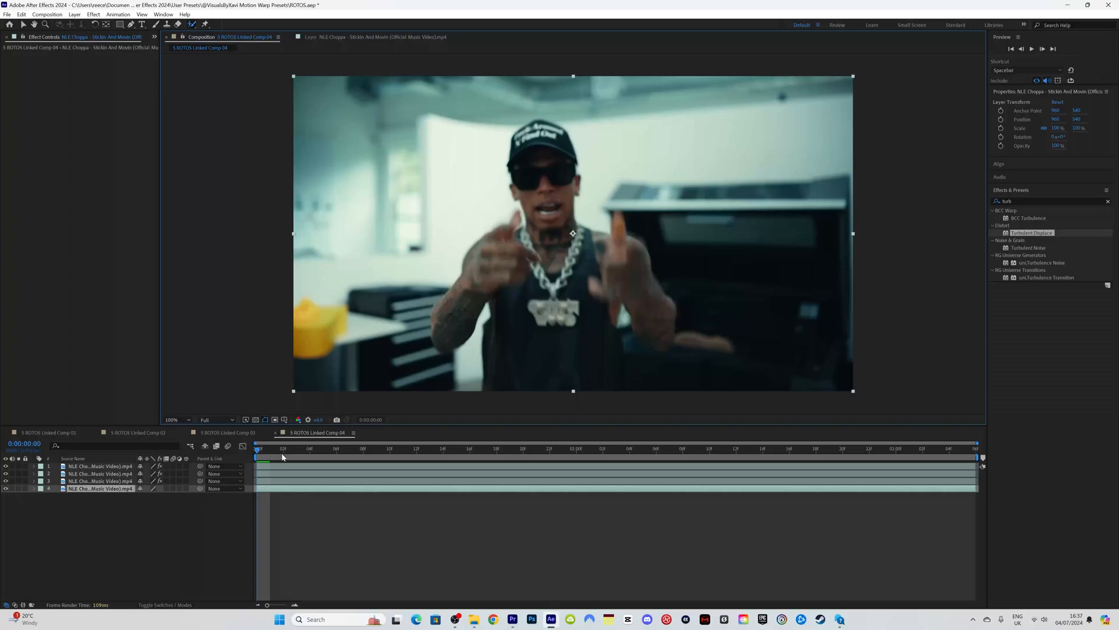
# Step: In Comp 04, set a starting Position keyframe on layer 2 at the centred figure
pyautogui.press('space')
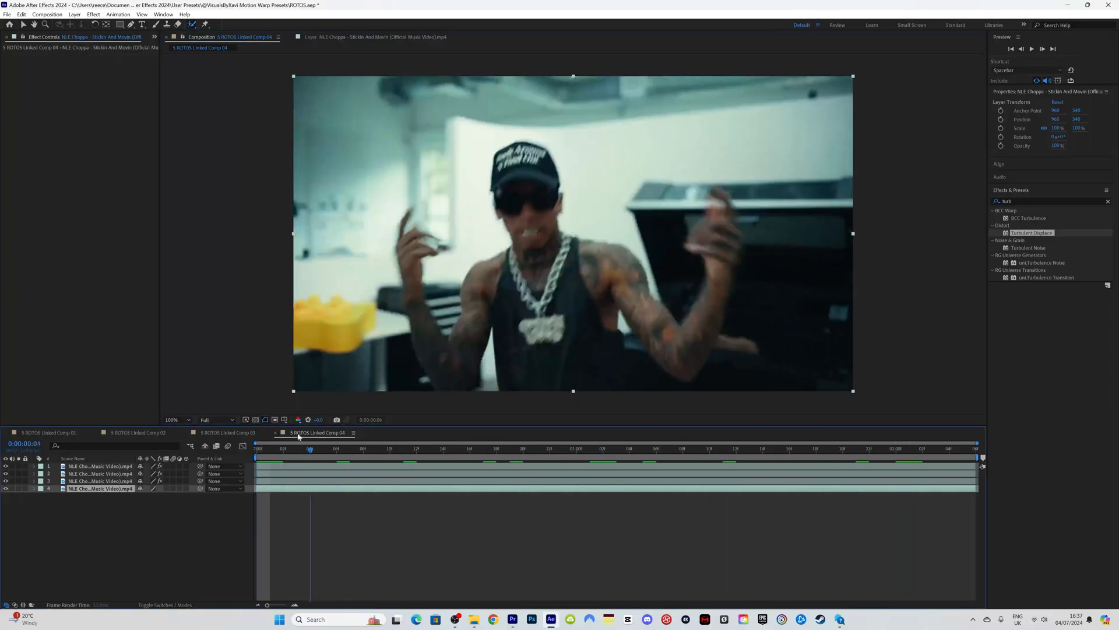
pyautogui.press('space')
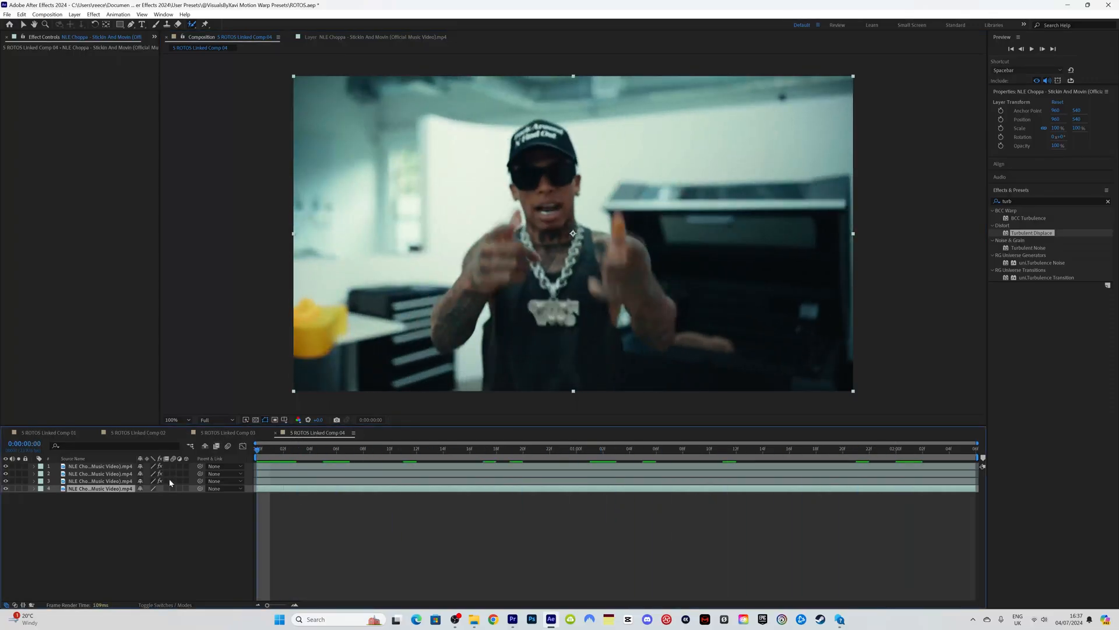
pyautogui.click(220, 432)
pyautogui.click(303, 437)
pyautogui.click(34, 474)
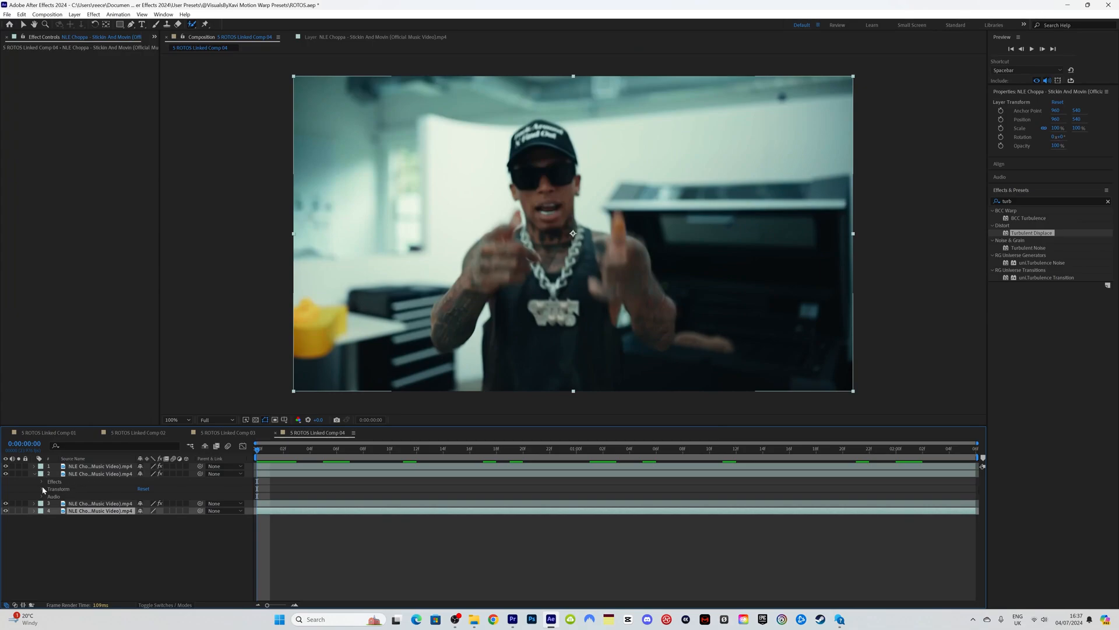
pyautogui.click(42, 489)
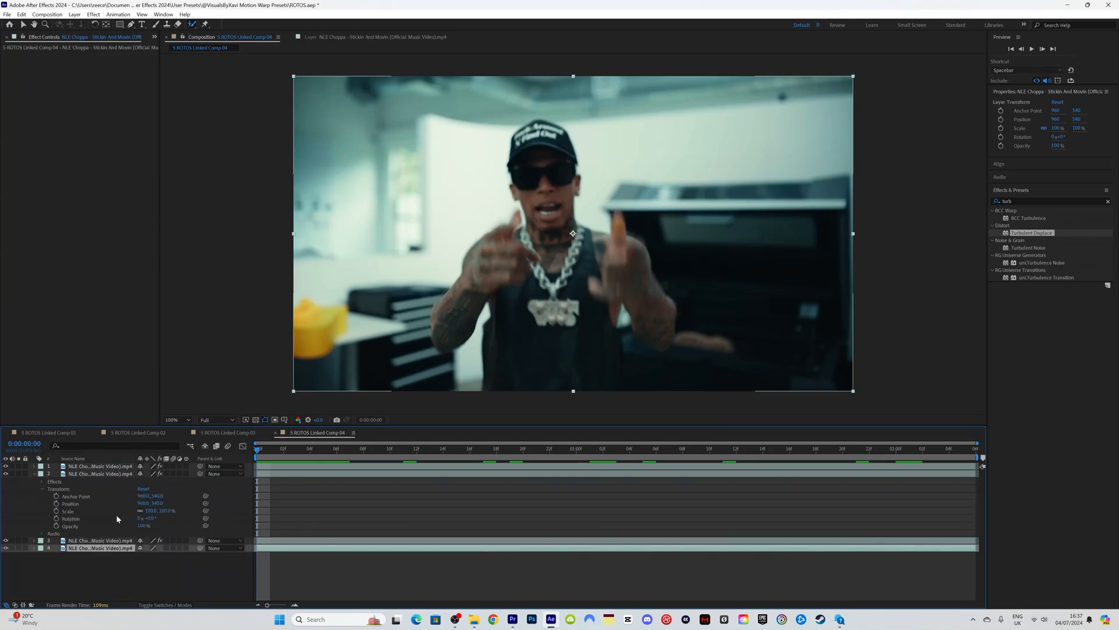
pyautogui.click(56, 503)
# Step: Slide the duplicate figure off the right edge to 2083, 540 by 1:05
pyautogui.press('space')
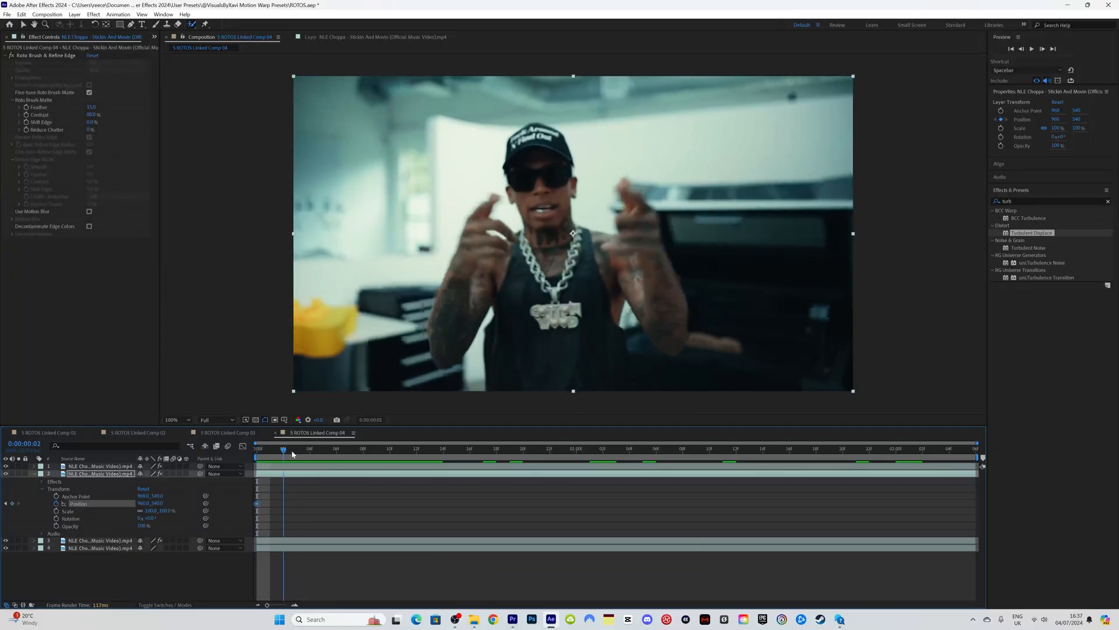
pyautogui.click(470, 460)
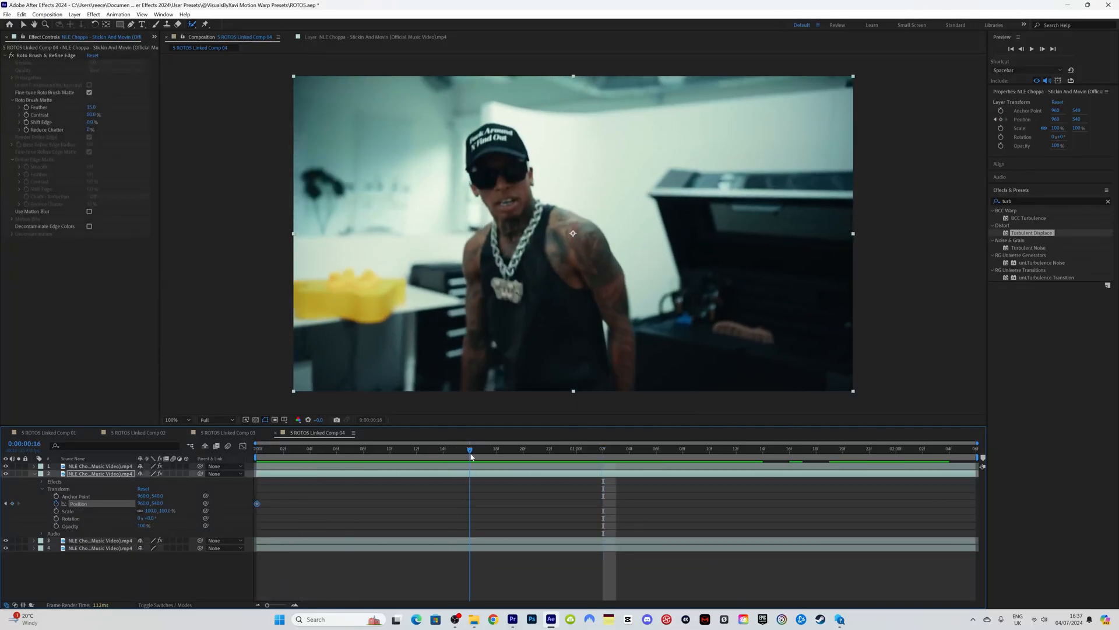
pyautogui.moveTo(476, 457)
pyautogui.mouseDown()
pyautogui.moveTo(495, 453)
pyautogui.moveTo(467, 460)
pyautogui.mouseUp()
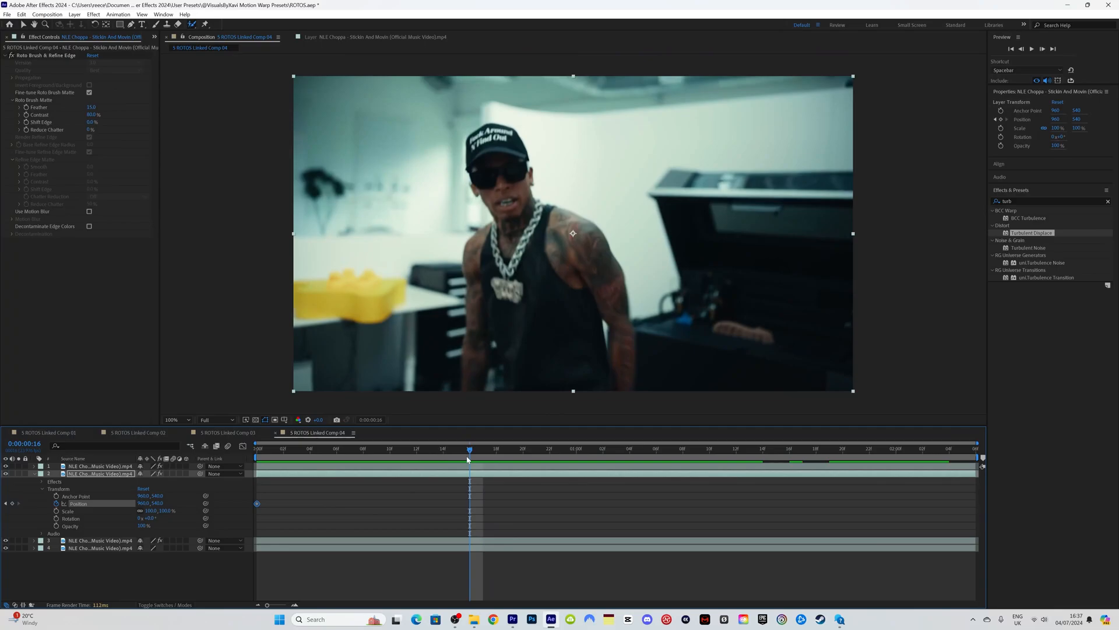
pyautogui.moveTo(143, 503); pyautogui.dragTo(725, 487)
pyautogui.moveTo(426, 513); pyautogui.dragTo(483, 505)
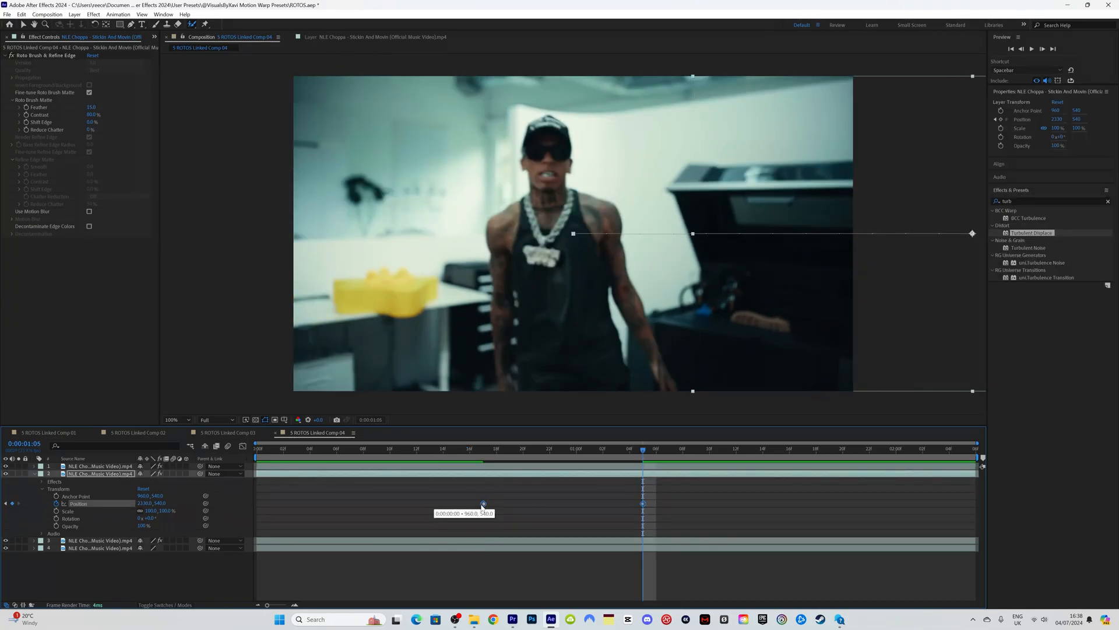
pyautogui.press('space')
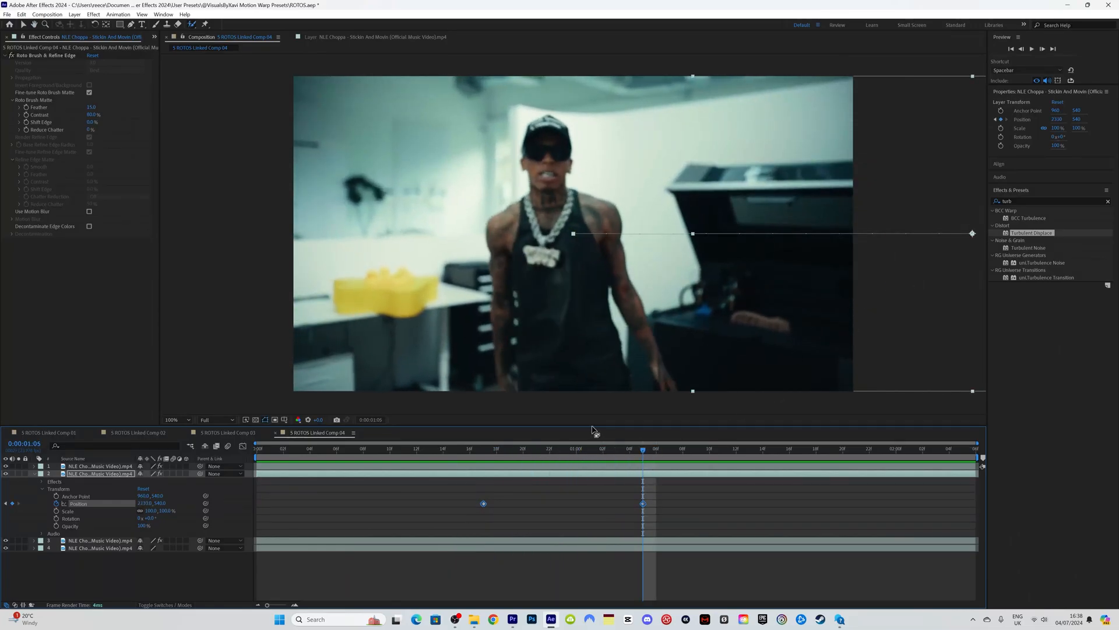
pyautogui.moveTo(144, 502); pyautogui.dragTo(404, 519)
pyautogui.moveTo(659, 510); pyautogui.dragTo(452, 480)
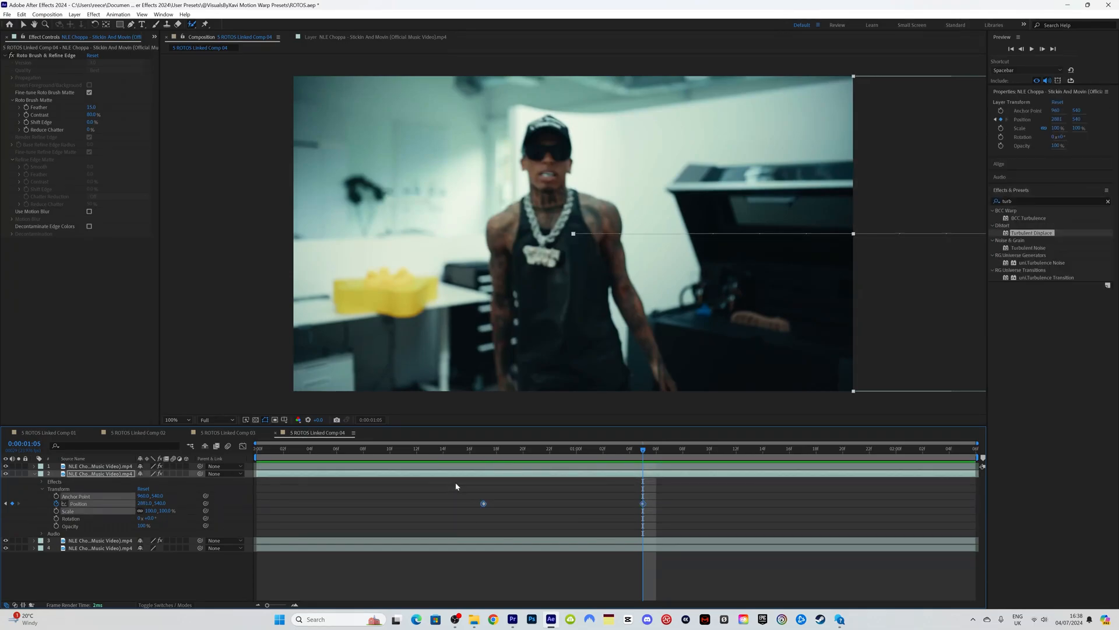
# Step: Apply Easy Ease to both Position keyframes and enable motion blur on layers 2 and 3
pyautogui.press('F9')
pyautogui.click(173, 473)
pyautogui.click(170, 540)
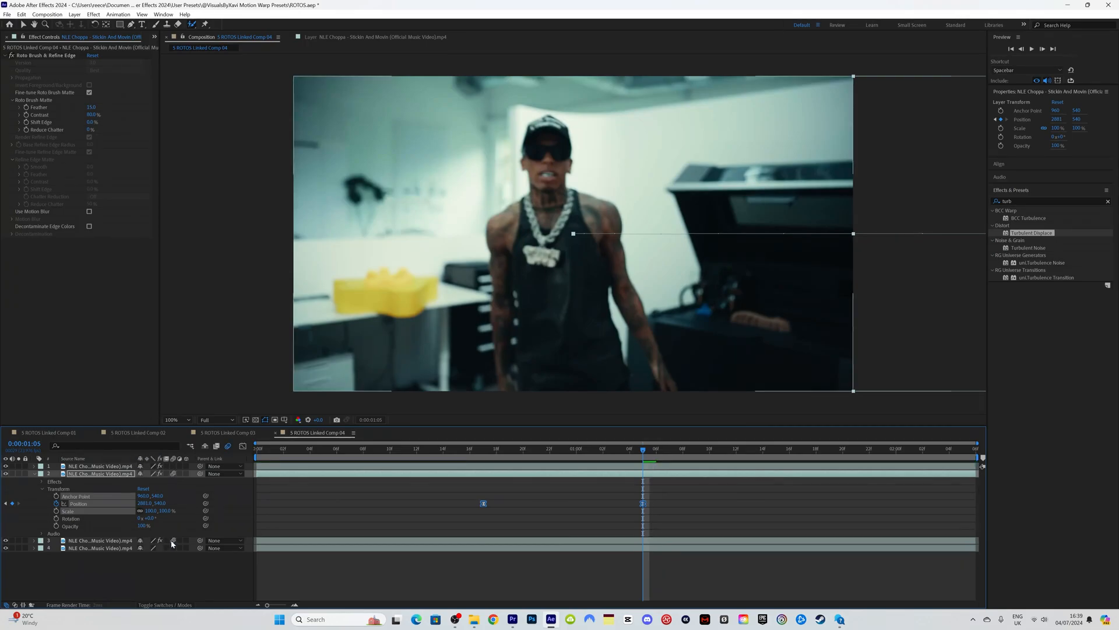
pyautogui.click(537, 451)
pyautogui.moveTo(539, 454); pyautogui.dragTo(485, 450)
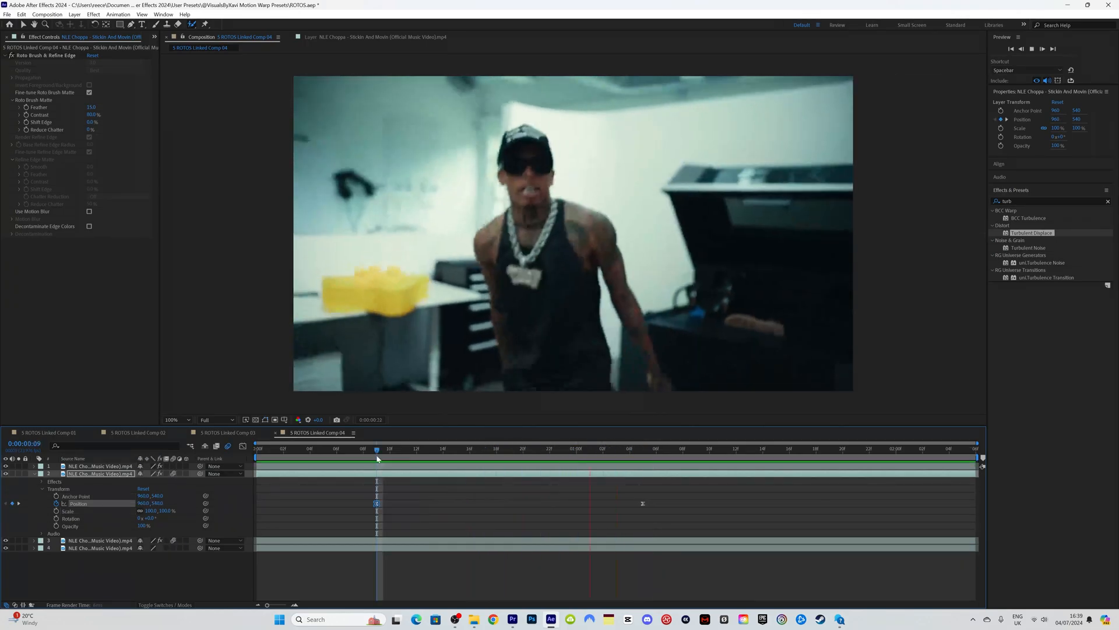
pyautogui.press('space')
pyautogui.moveTo(378, 453); pyautogui.dragTo(646, 460)
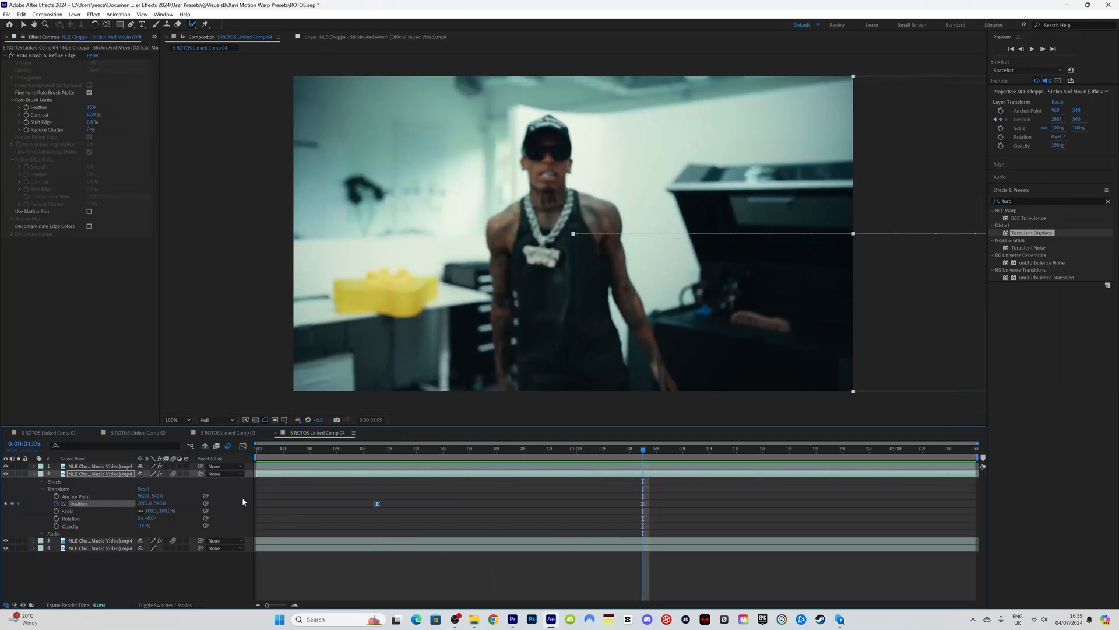
# Step: Open layer 3's Transform properties and set a Position keyframe at frame 0:22
pyautogui.click(98, 541)
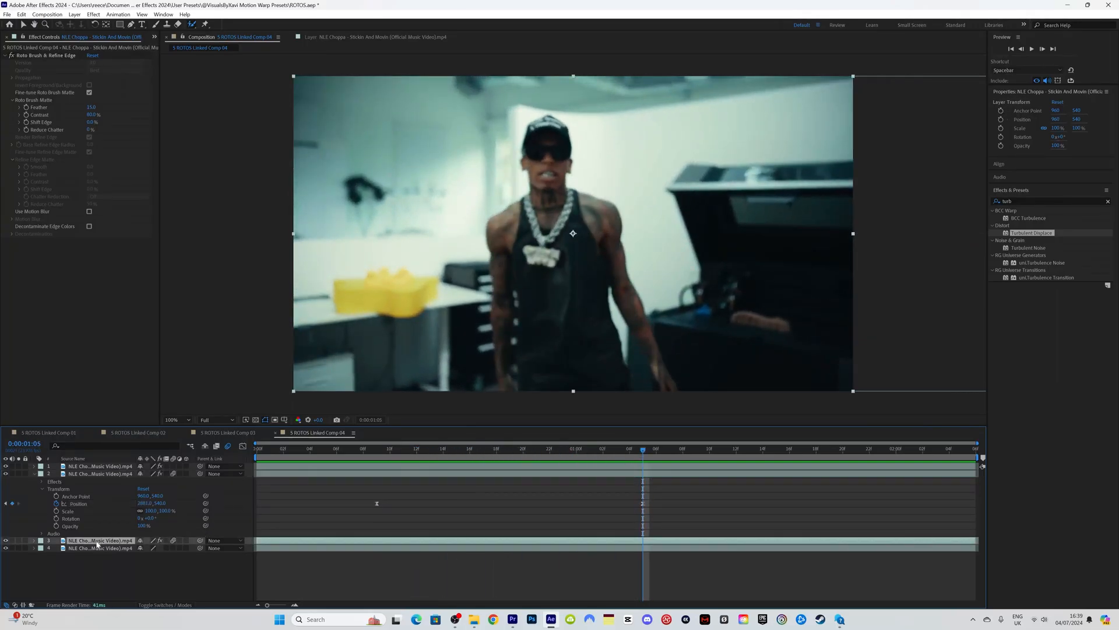
pyautogui.click(34, 541)
pyautogui.click(379, 453)
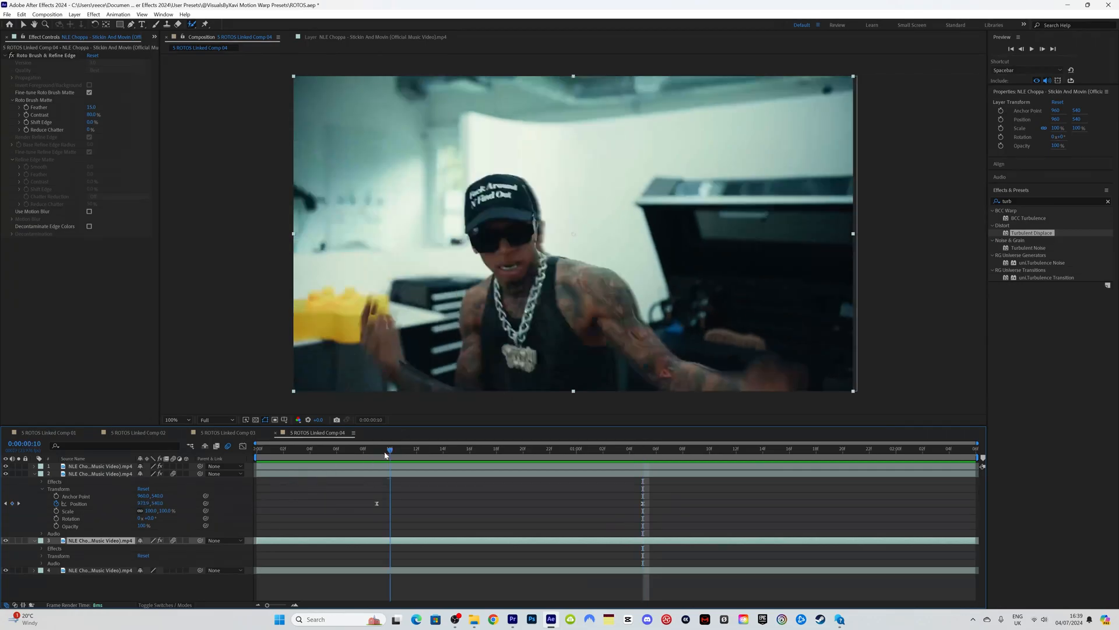
pyautogui.moveTo(382, 456); pyautogui.dragTo(550, 448)
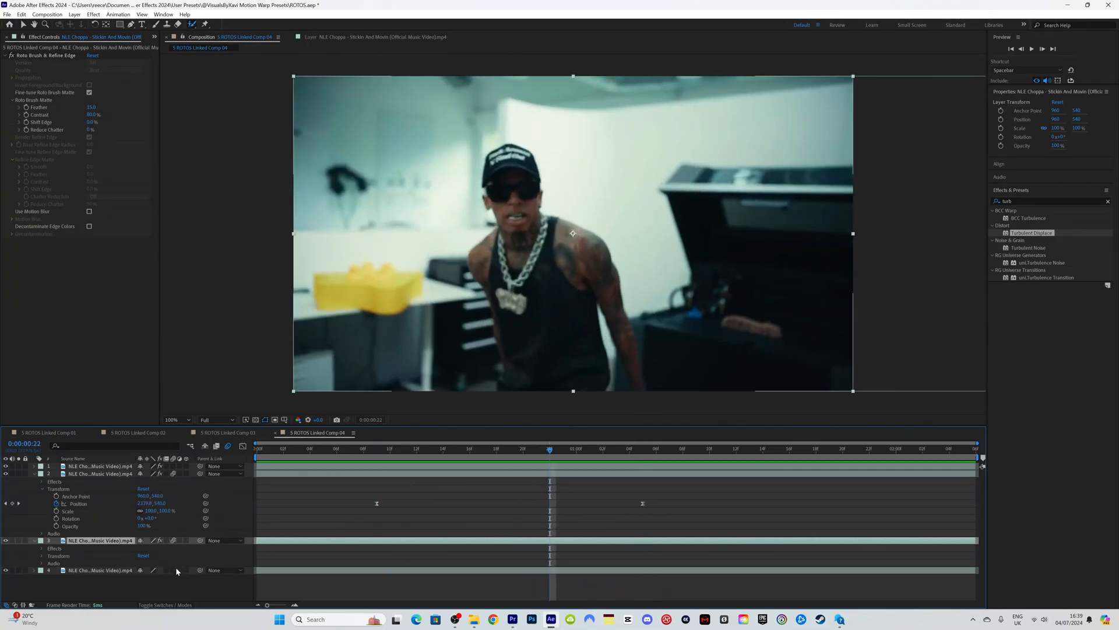
pyautogui.click(509, 451)
pyautogui.moveTo(509, 451); pyautogui.dragTo(548, 449)
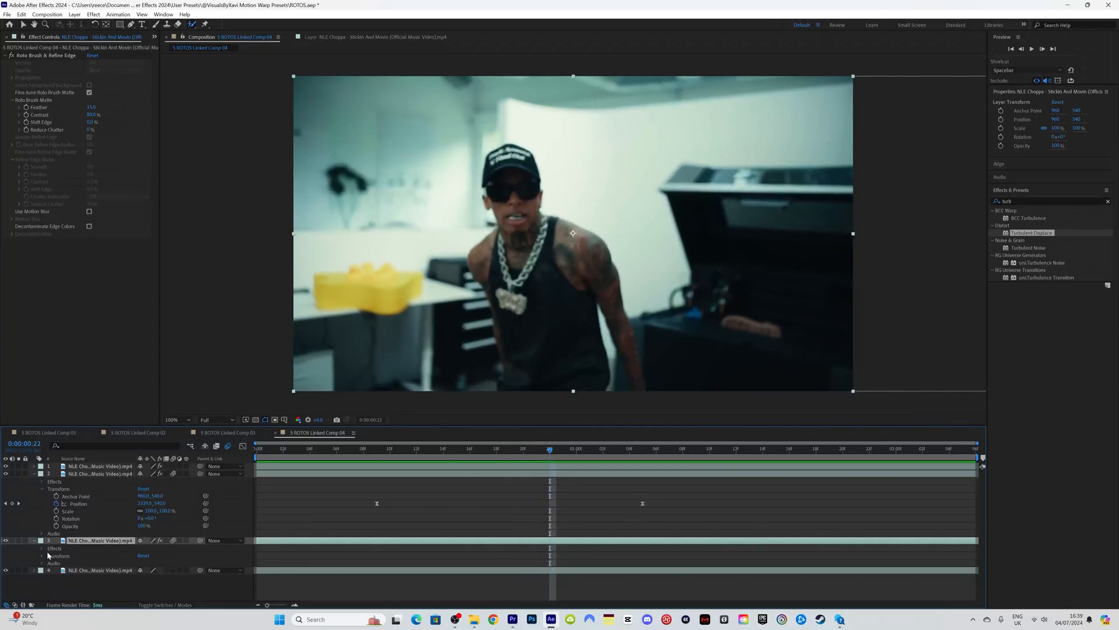
pyautogui.click(42, 557)
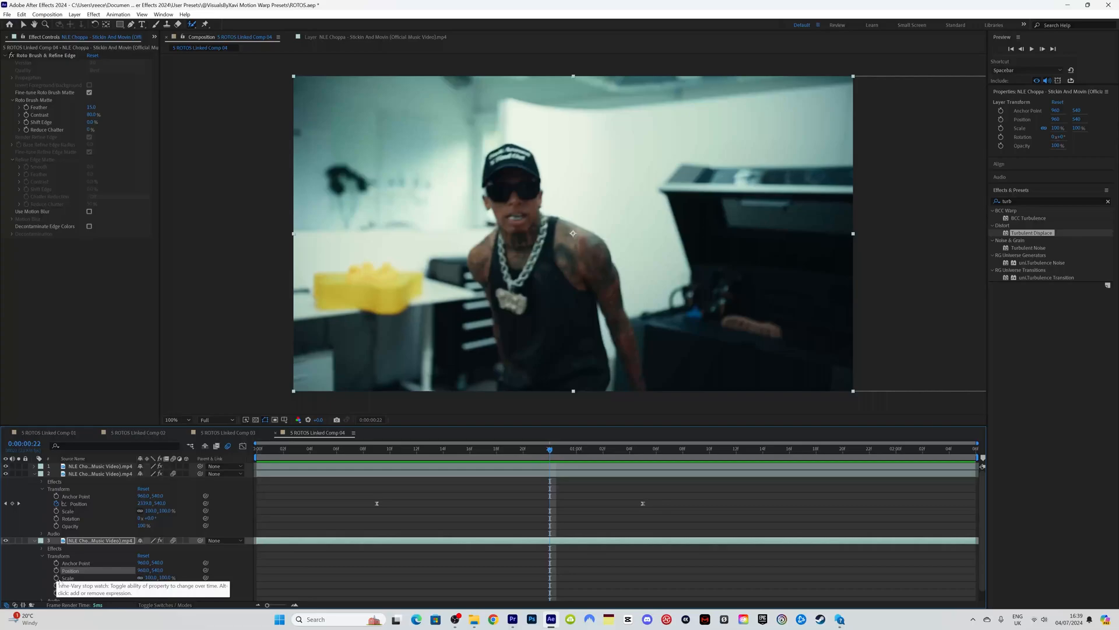
pyautogui.click(56, 570)
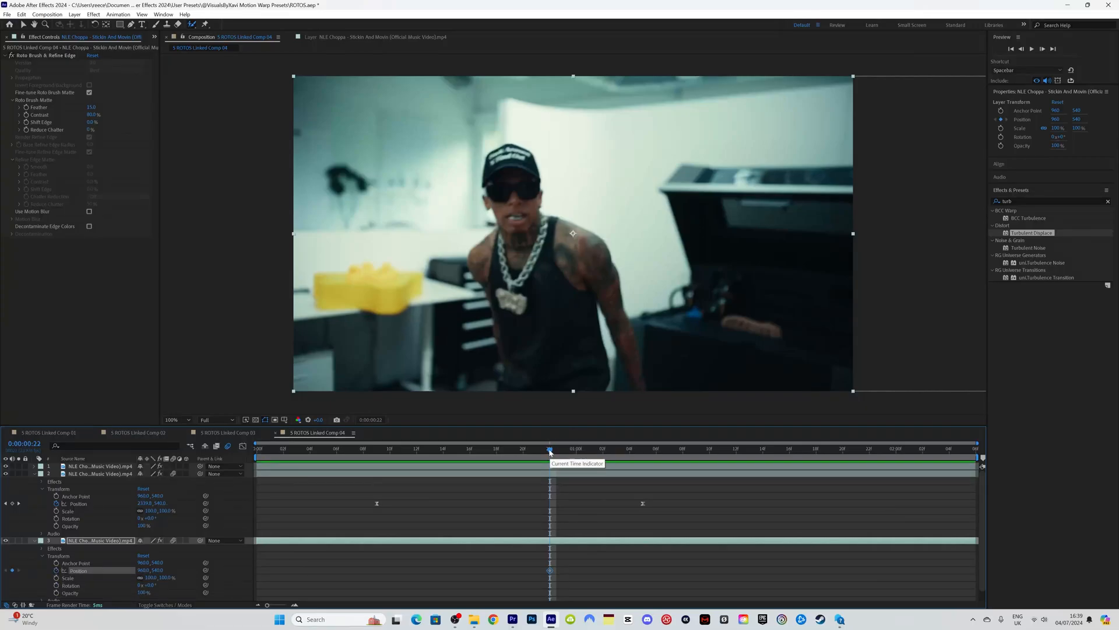
# Step: At the first keyframe, push layer 3's clone to X ≈ 2884, fully off the right edge
pyautogui.moveTo(549, 452); pyautogui.dragTo(840, 462)
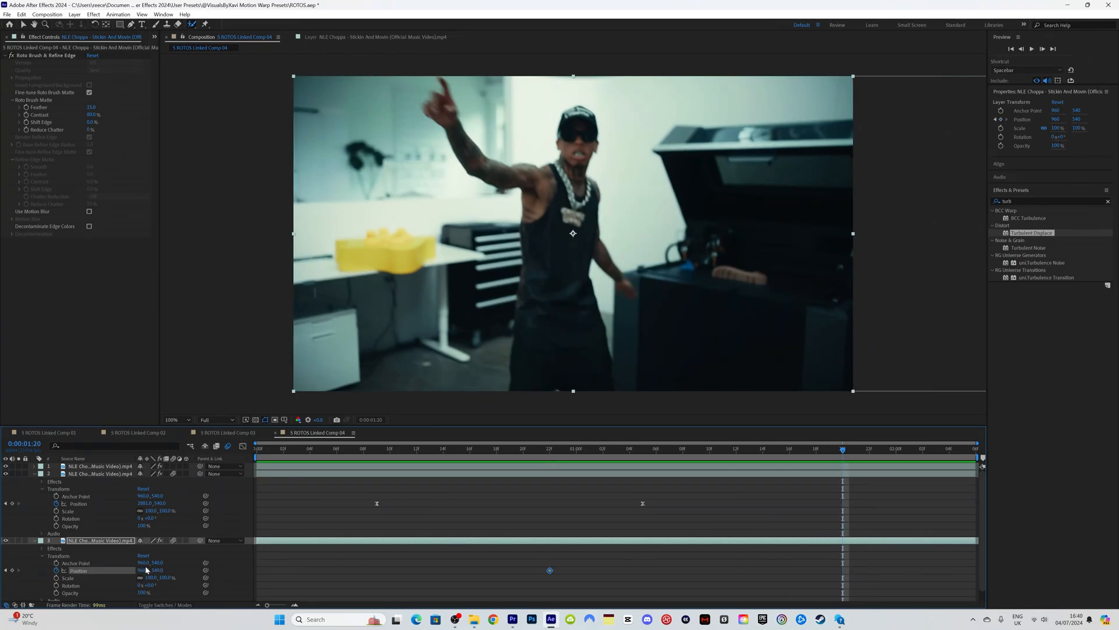
pyautogui.press('j')
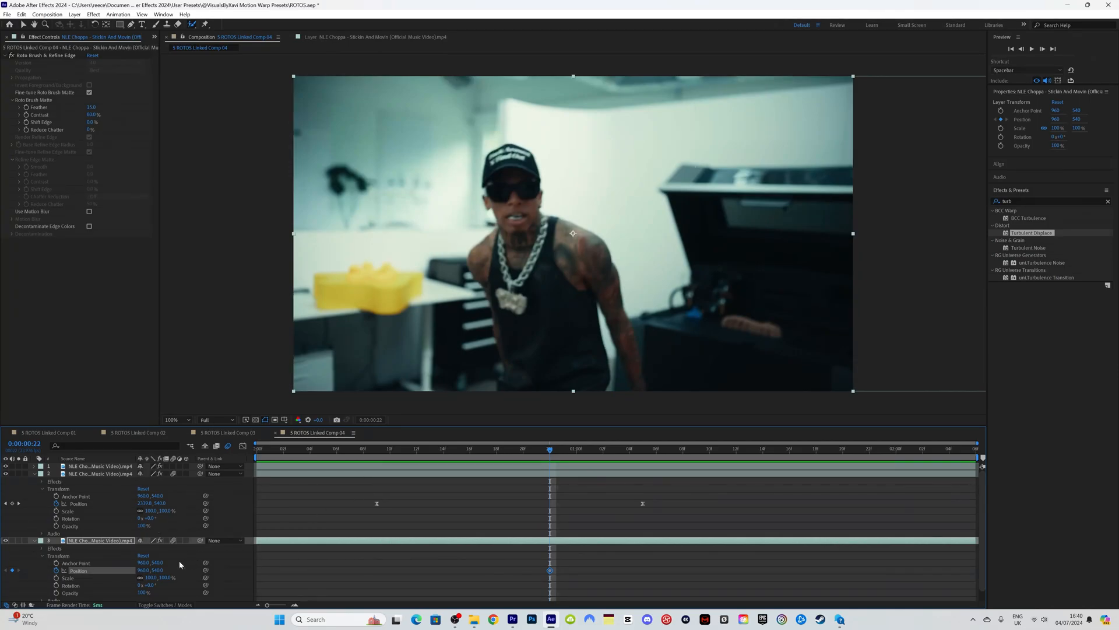
pyautogui.moveTo(142, 571); pyautogui.dragTo(726, 570)
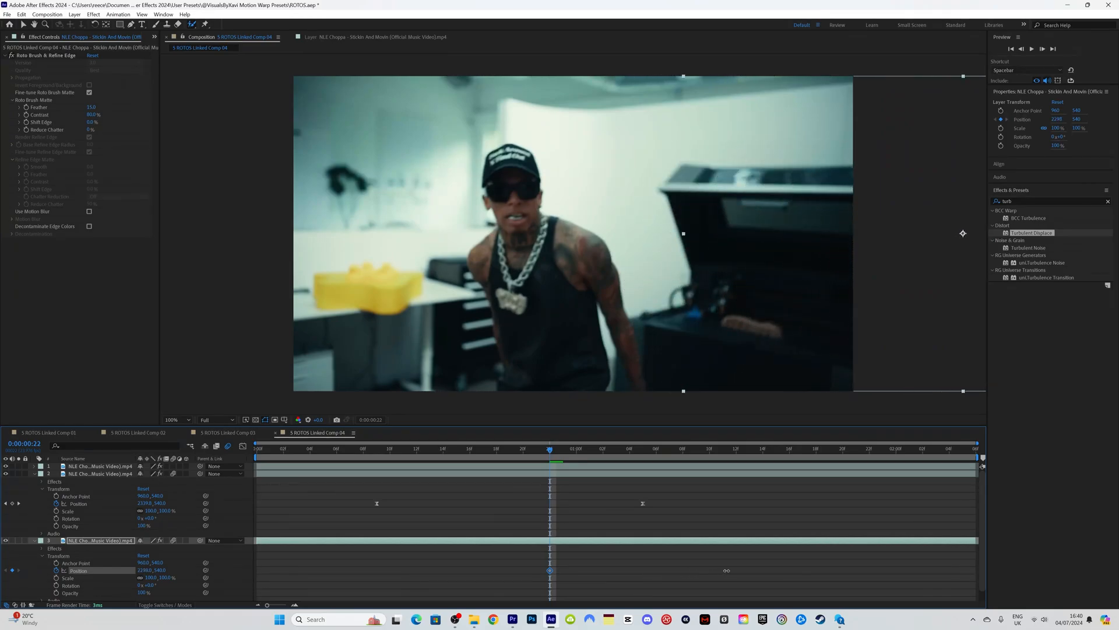
pyautogui.moveTo(516, 452); pyautogui.dragTo(545, 462)
pyautogui.moveTo(144, 571); pyautogui.dragTo(233, 568)
pyautogui.moveTo(360, 568); pyautogui.dragTo(399, 570)
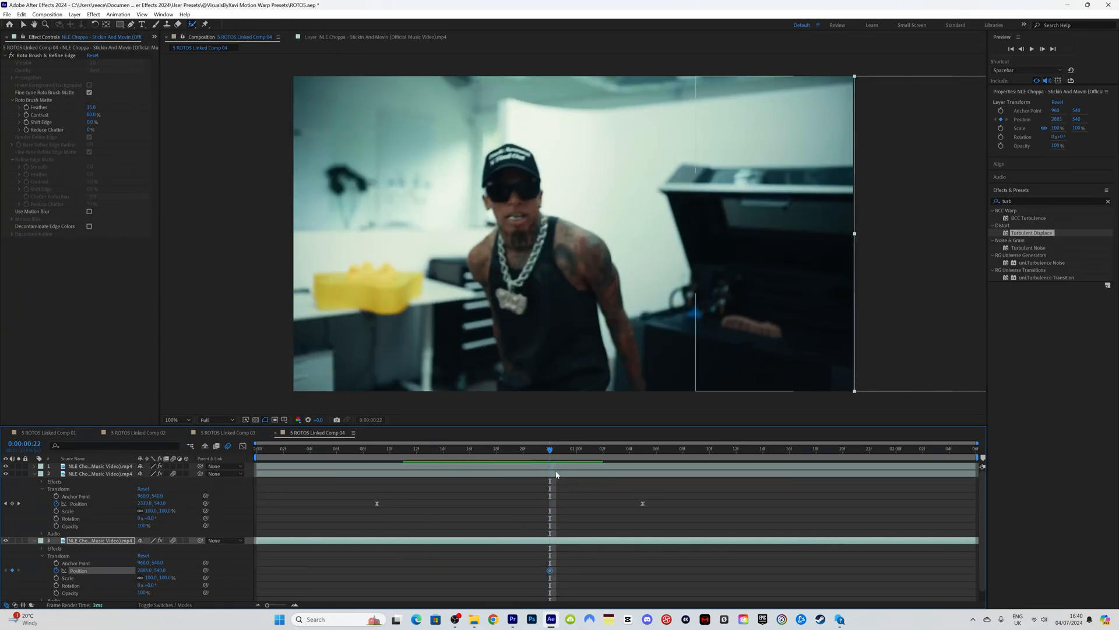
# Step: At 1:18, slide the clone to X -960 off the left edge, then scrub to check the sweep
pyautogui.moveTo(551, 453); pyautogui.dragTo(819, 466)
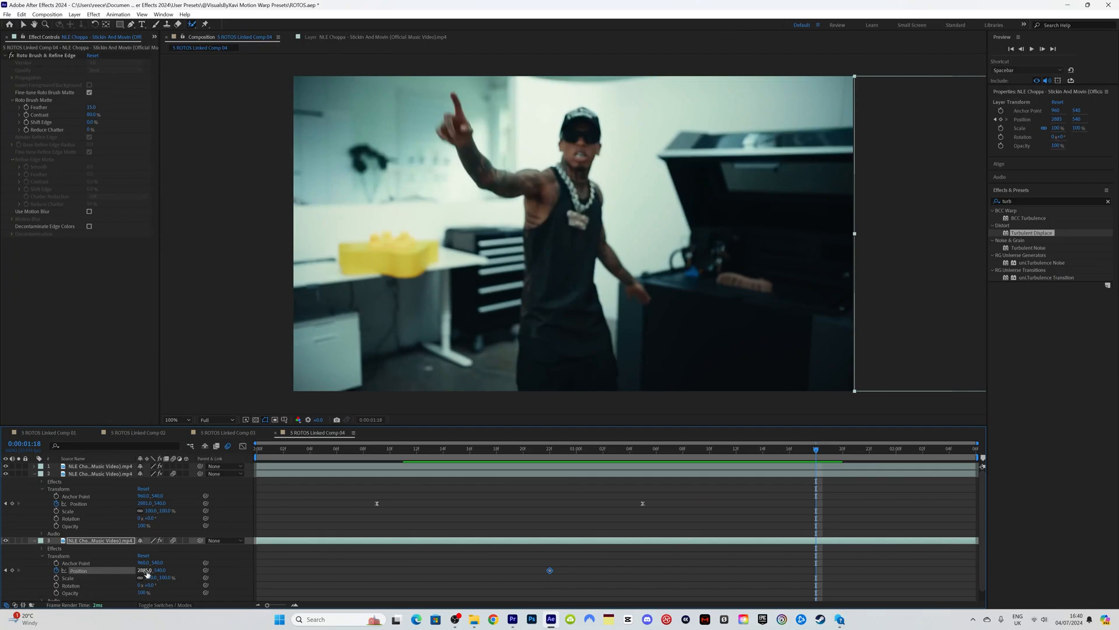
pyautogui.moveTo(146, 573); pyautogui.dragTo(3, 570)
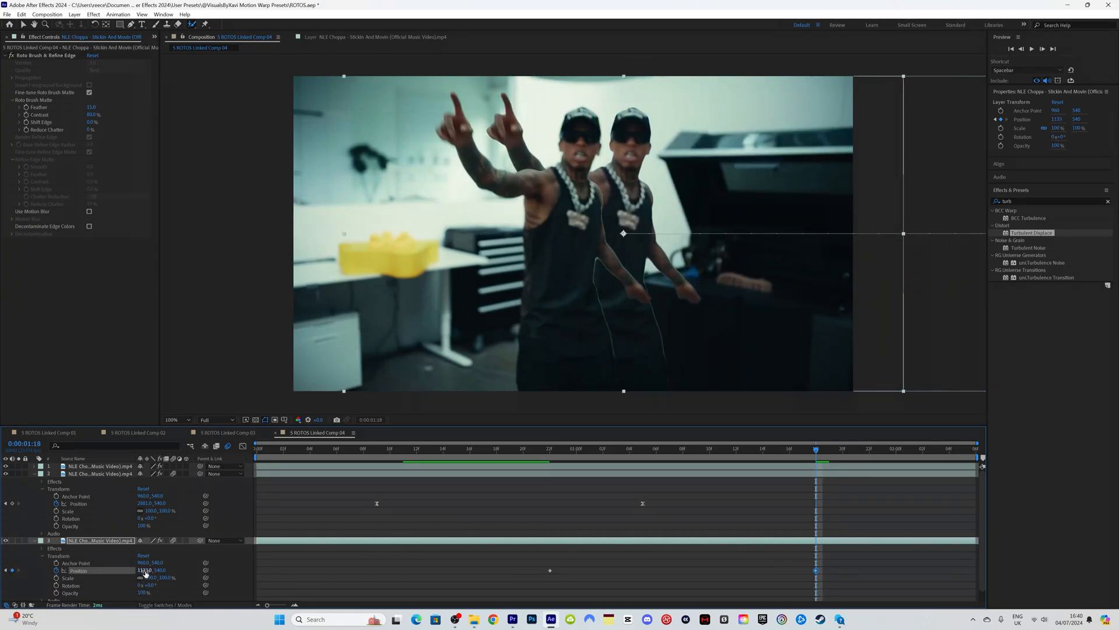
pyautogui.moveTo(145, 573); pyautogui.dragTo(1, 579)
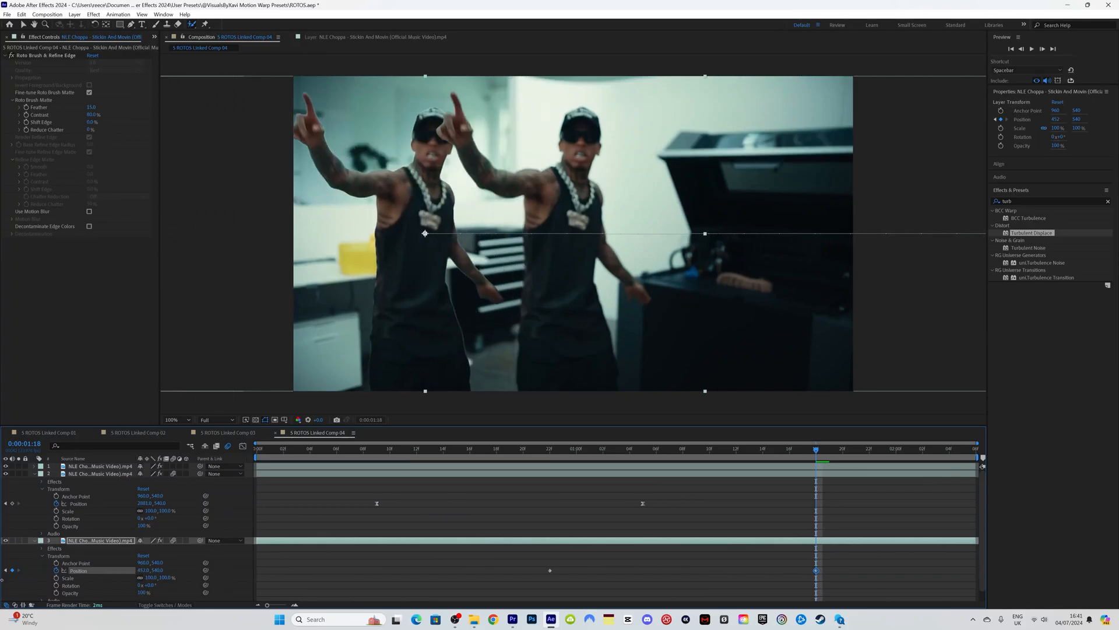
pyautogui.moveTo(144, 570); pyautogui.dragTo(23, 577)
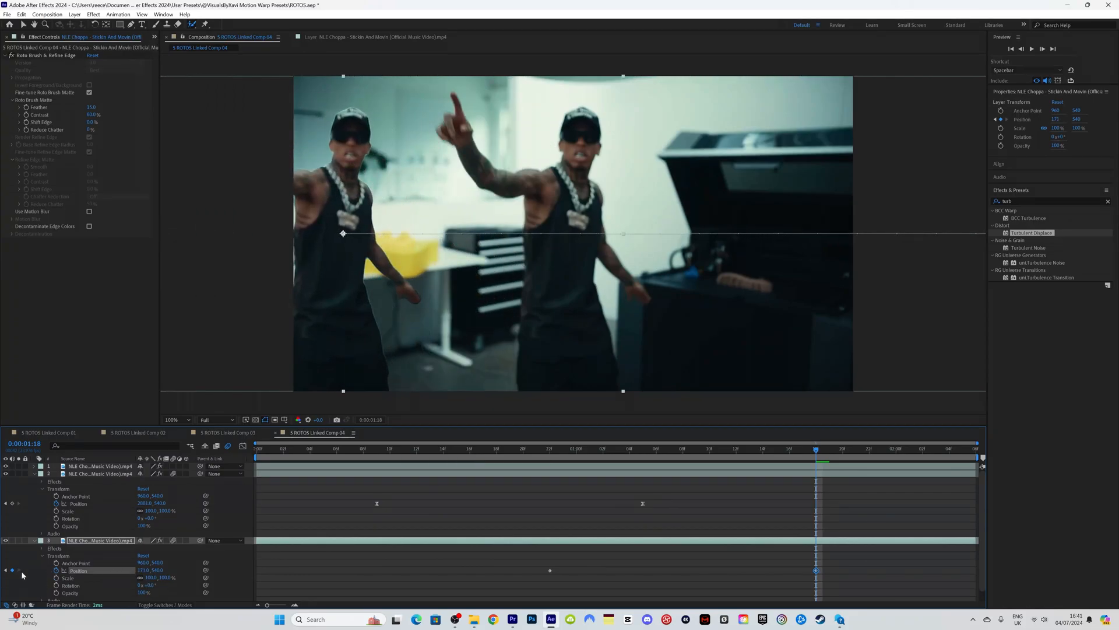
pyautogui.moveTo(143, 577); pyautogui.dragTo(82, 576)
pyautogui.moveTo(865, 584); pyautogui.dragTo(513, 549)
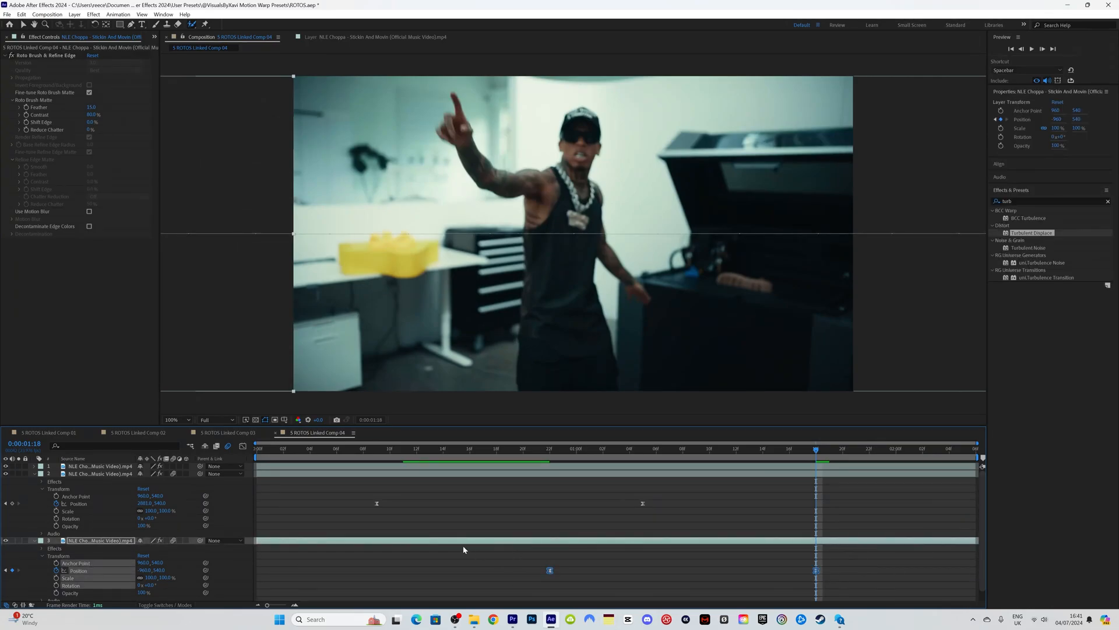
pyautogui.moveTo(579, 455); pyautogui.dragTo(257, 448)
# Step: Raise the sweeping clone layer above layer 1 to the top of Comp 04's stack and preview the result
pyautogui.press('space')
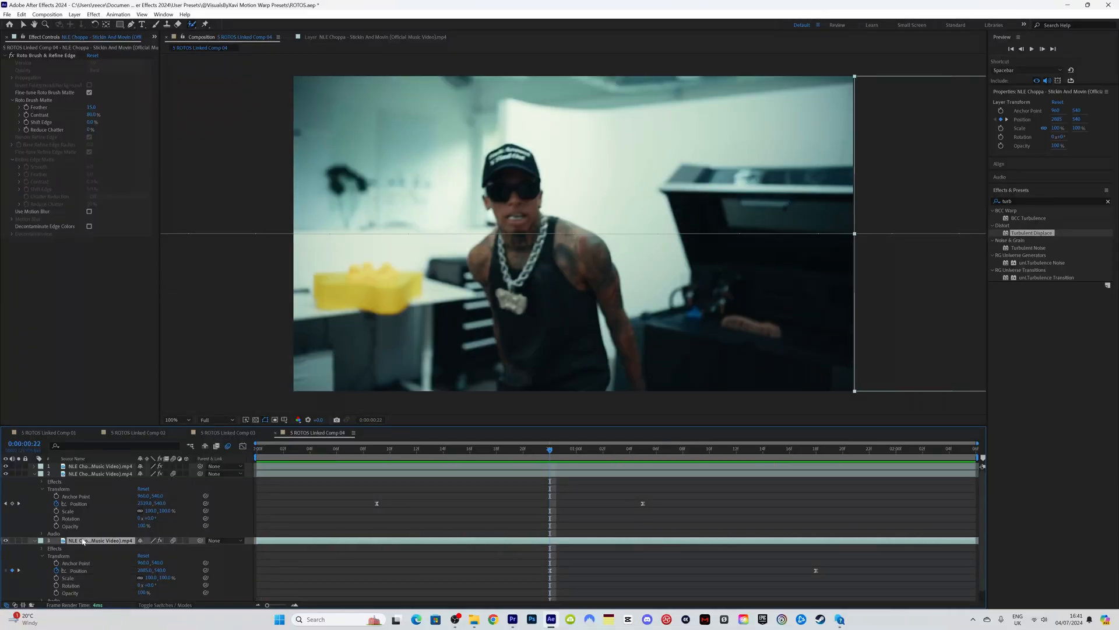
pyautogui.moveTo(89, 540); pyautogui.dragTo(88, 464)
pyautogui.moveTo(284, 452); pyautogui.dragTo(673, 463)
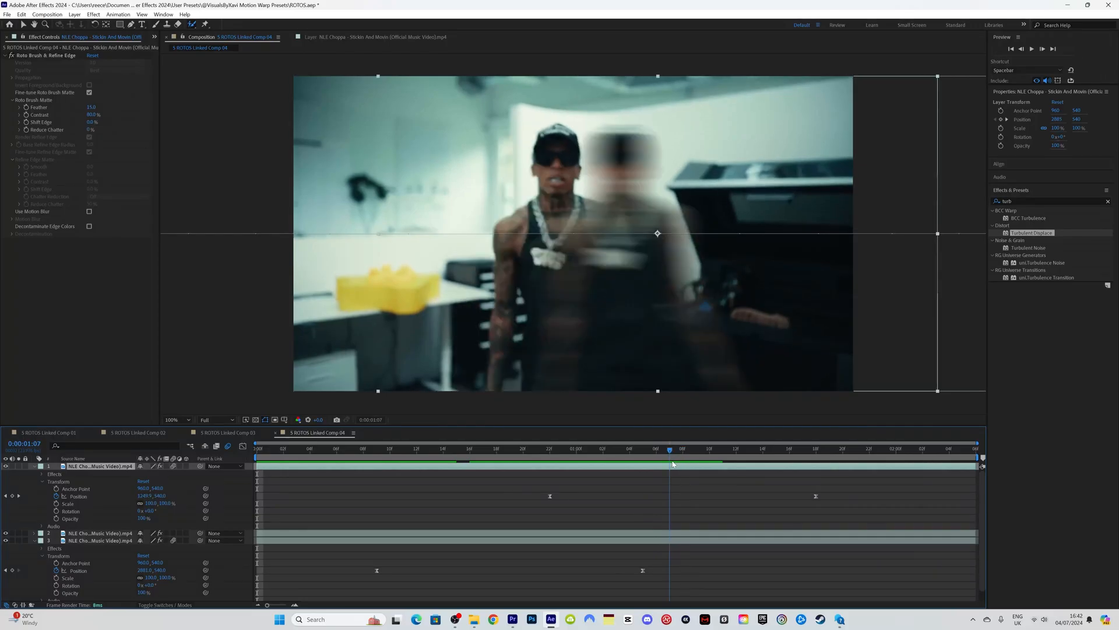
pyautogui.press('space')
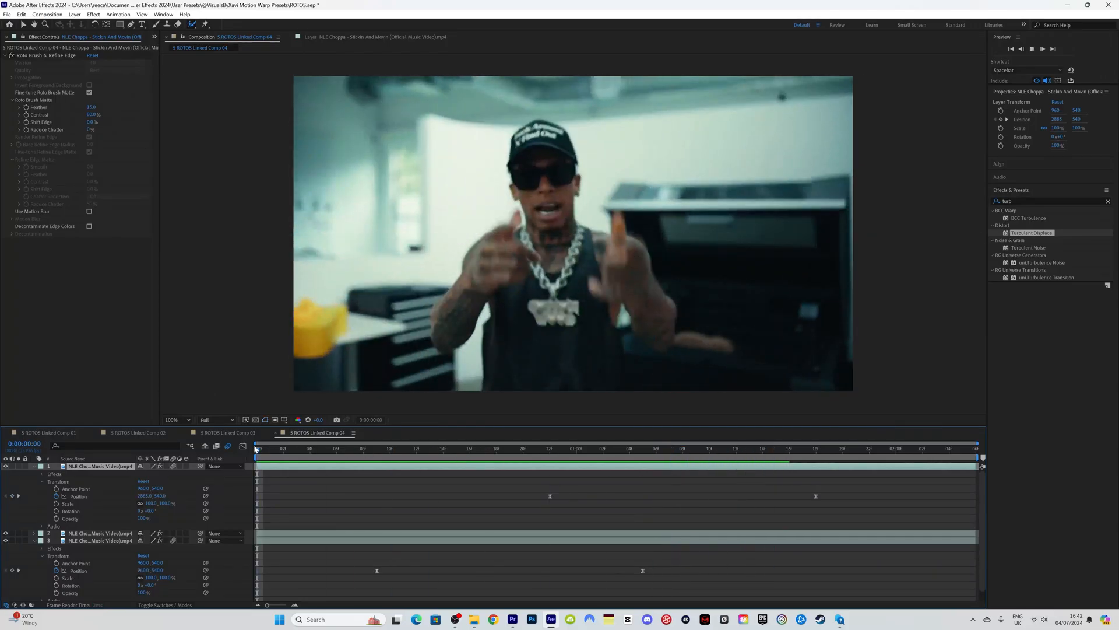
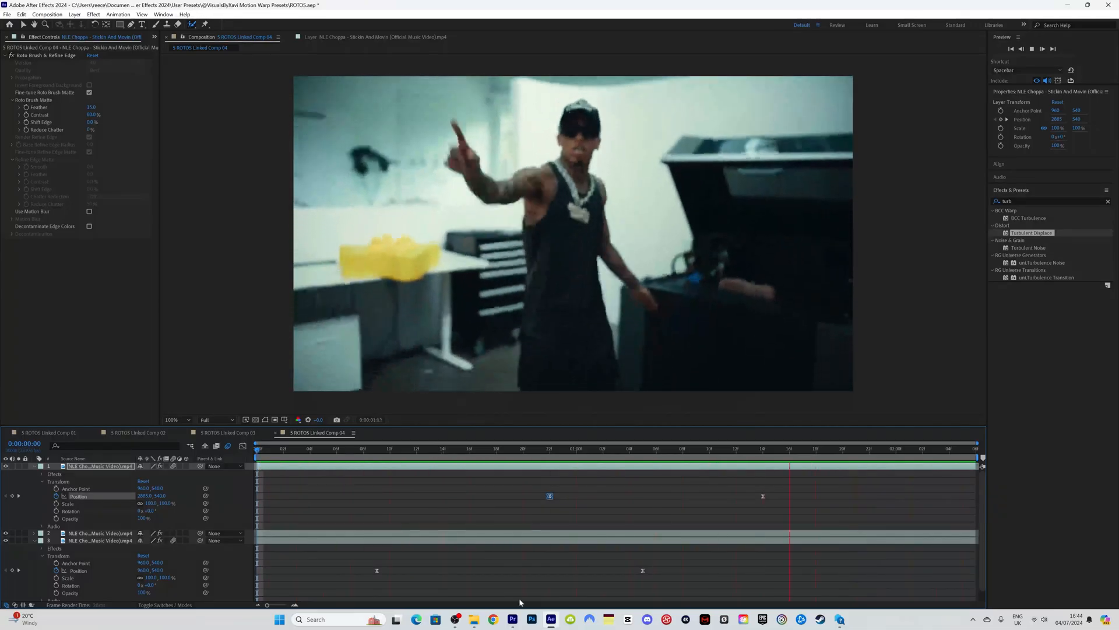
# Step: Stop the After Effects preview, return to the Premiere Pro sequence and save the project
pyautogui.press('space')
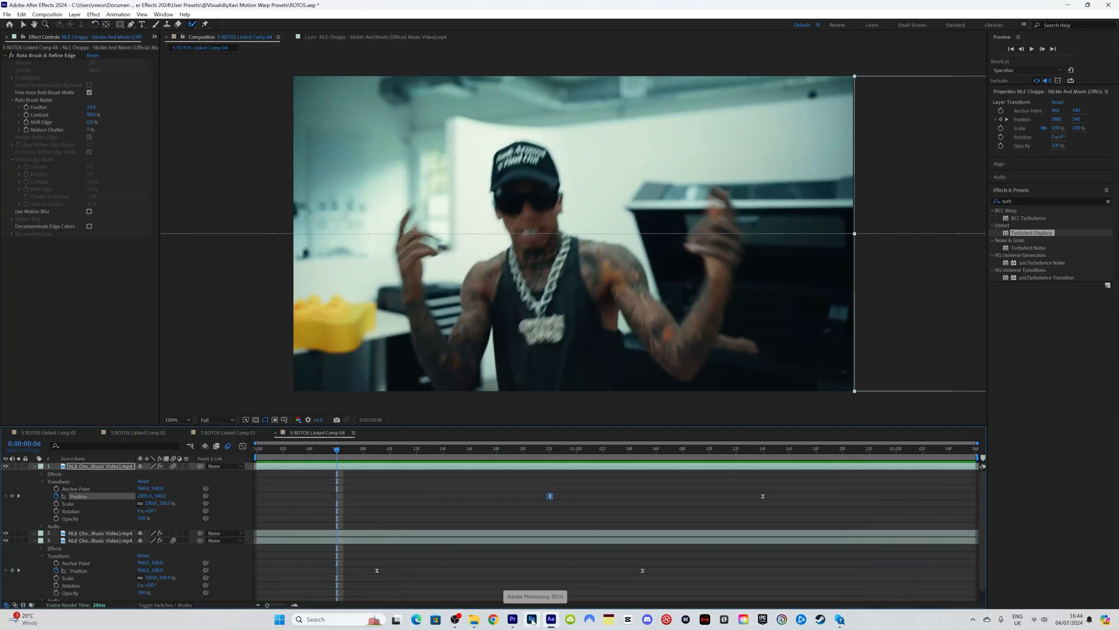
pyautogui.click(518, 622)
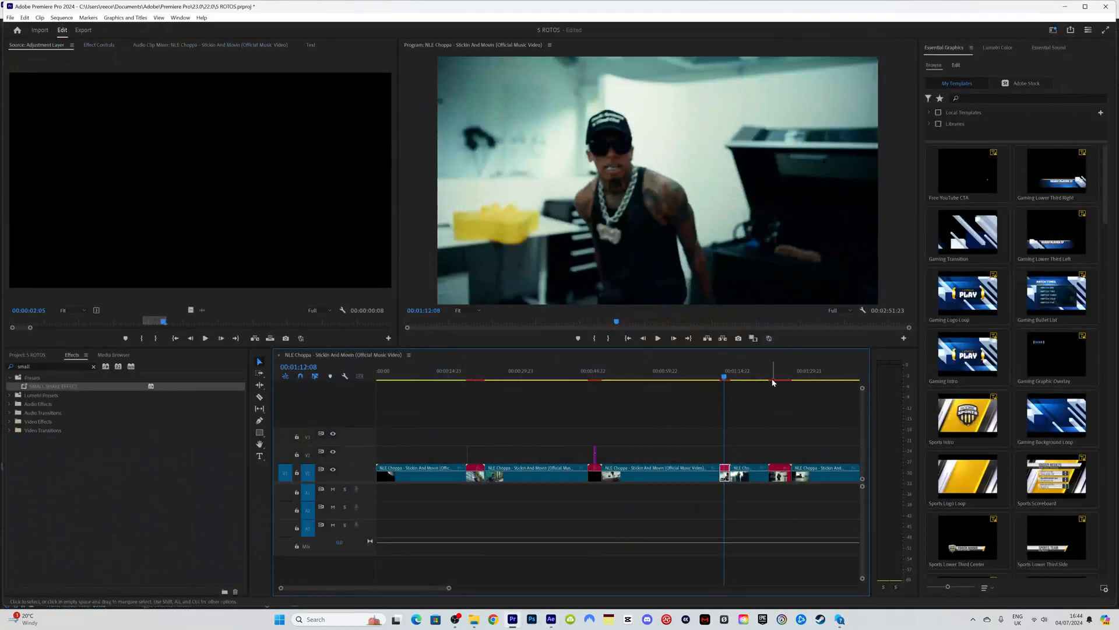
pyautogui.moveTo(772, 381); pyautogui.dragTo(796, 378)
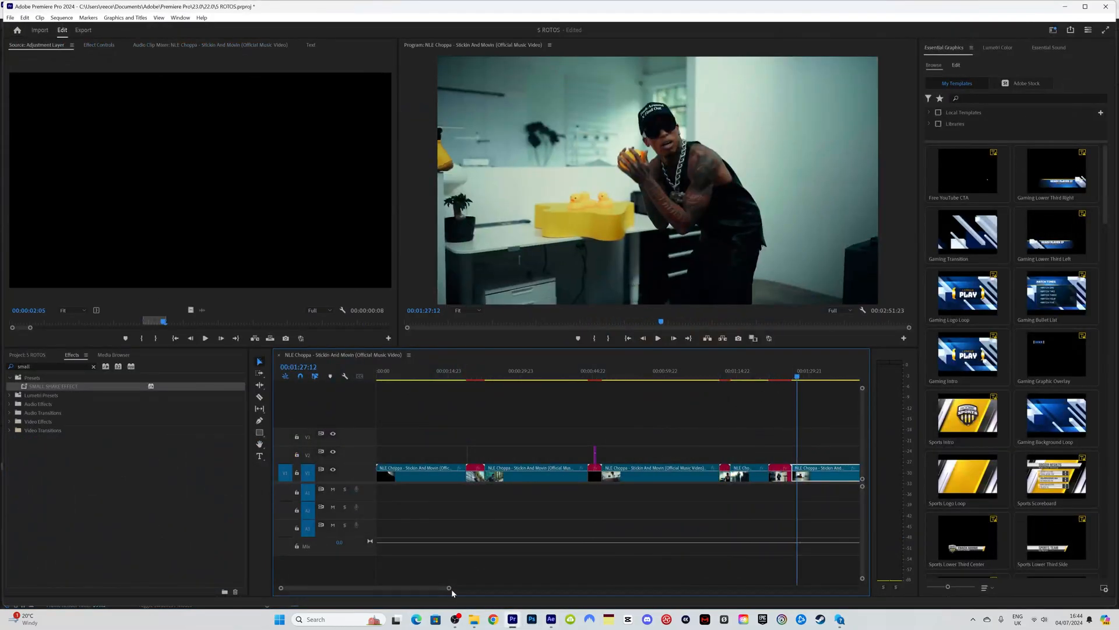
pyautogui.moveTo(450, 588); pyautogui.dragTo(541, 587)
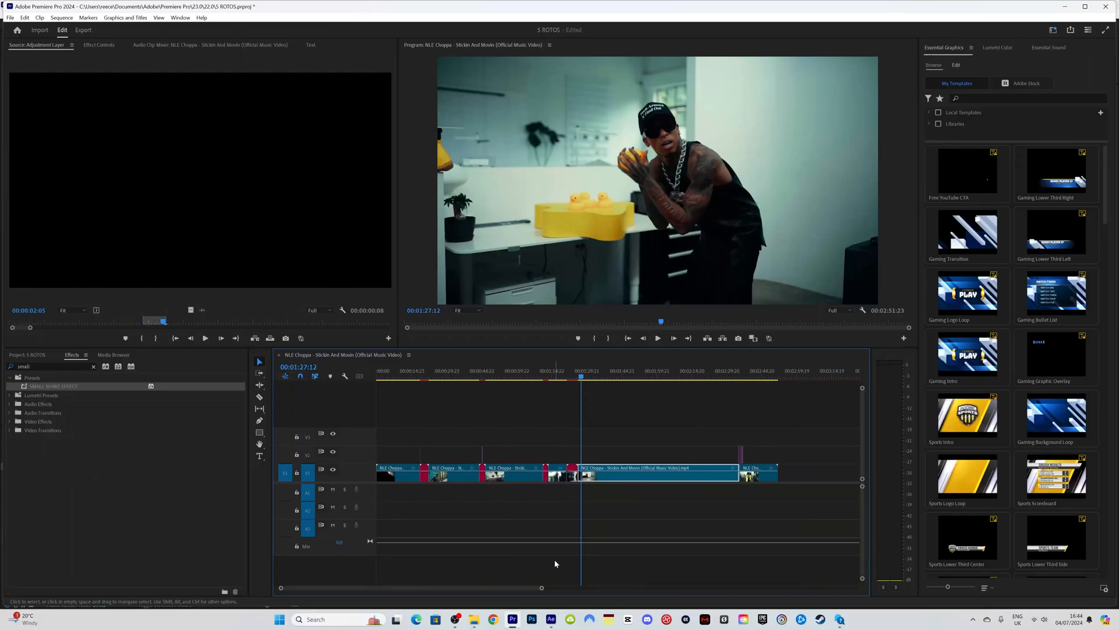
pyautogui.hotkey('ctrl', 's')
# Step: Play across the cut between 02:34:12 and 02:35:09 to review it
pyautogui.click(733, 377)
pyautogui.press('space')
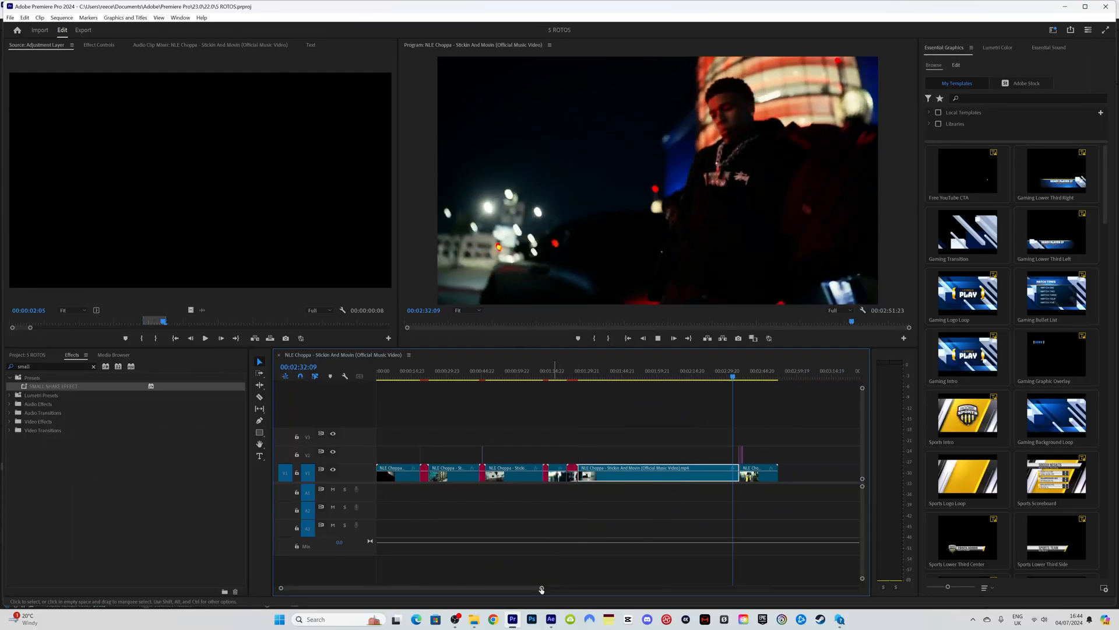
pyautogui.moveTo(541, 589); pyautogui.dragTo(439, 588)
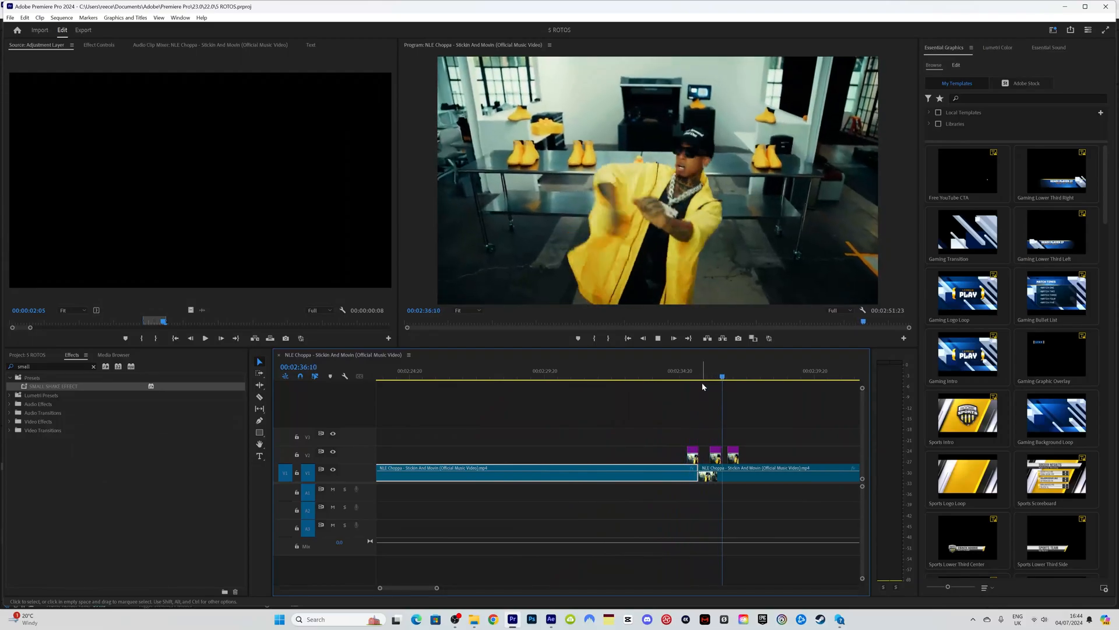
pyautogui.moveTo(670, 379)
pyautogui.mouseDown()
pyautogui.moveTo(753, 379)
pyautogui.moveTo(669, 381)
pyautogui.mouseUp()
pyautogui.press('space')
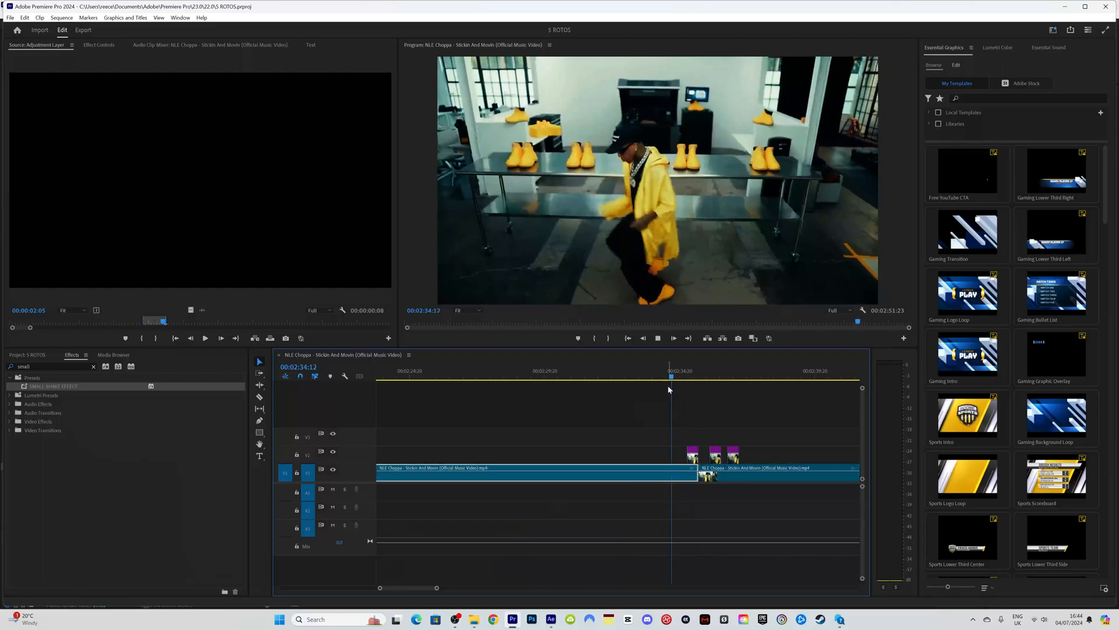
pyautogui.press('space')
pyautogui.press('space')
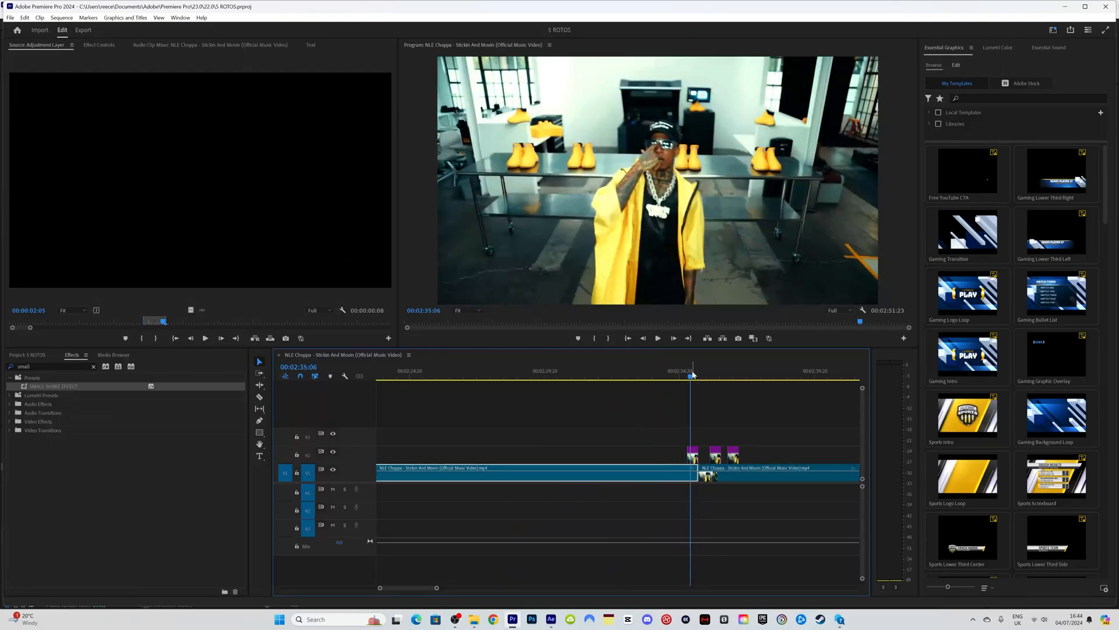
pyautogui.click(688, 377)
pyautogui.press('space')
pyautogui.press('space')
pyautogui.press('Left')
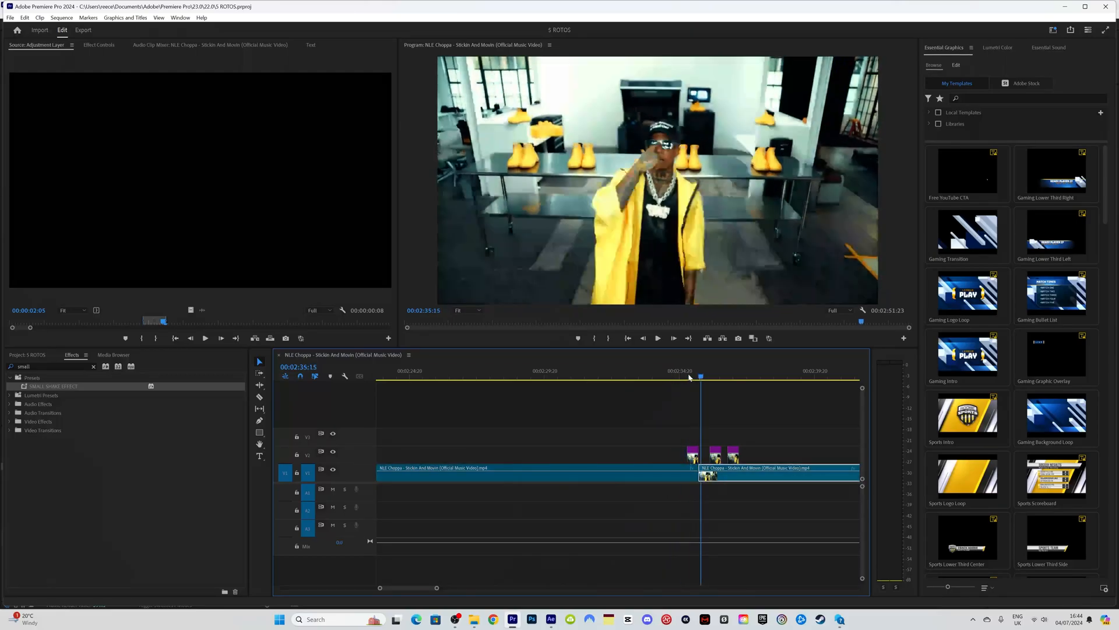
pyautogui.moveTo(689, 377); pyautogui.dragTo(694, 377)
# Step: Replace the first short V2 clip at 02:35 with a linked After Effects composition
pyautogui.click(693, 458)
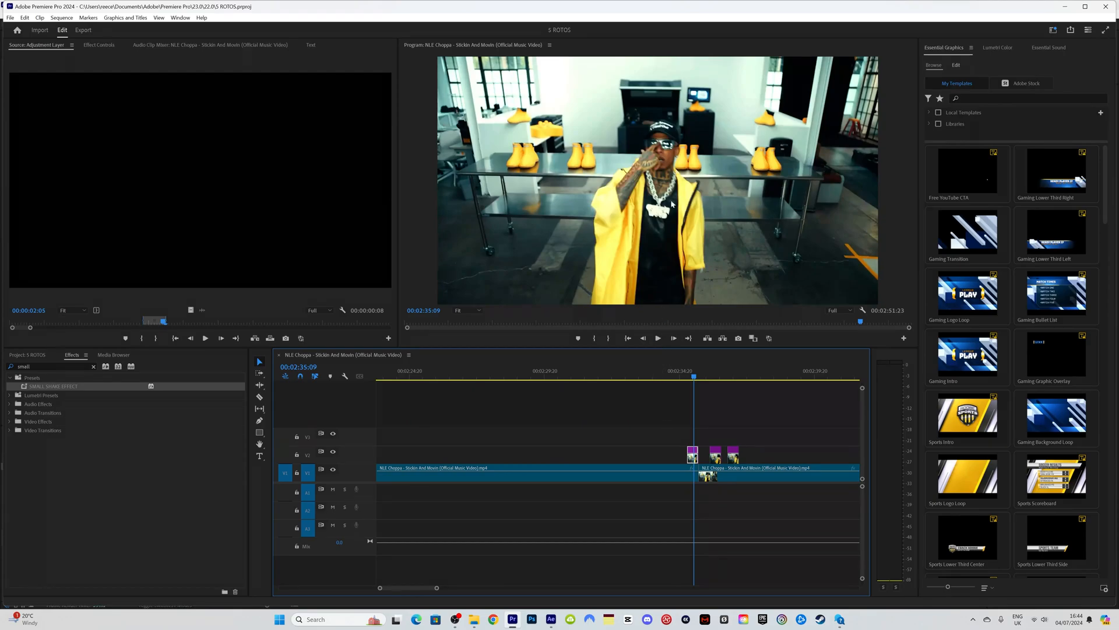
pyautogui.rightClick(692, 461)
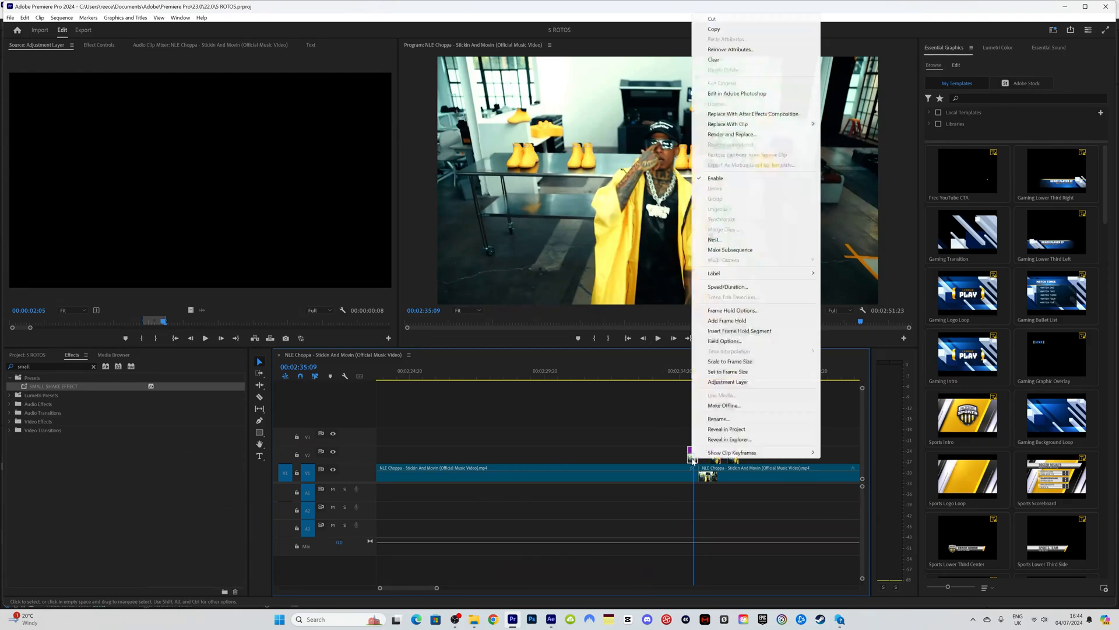
pyautogui.click(784, 113)
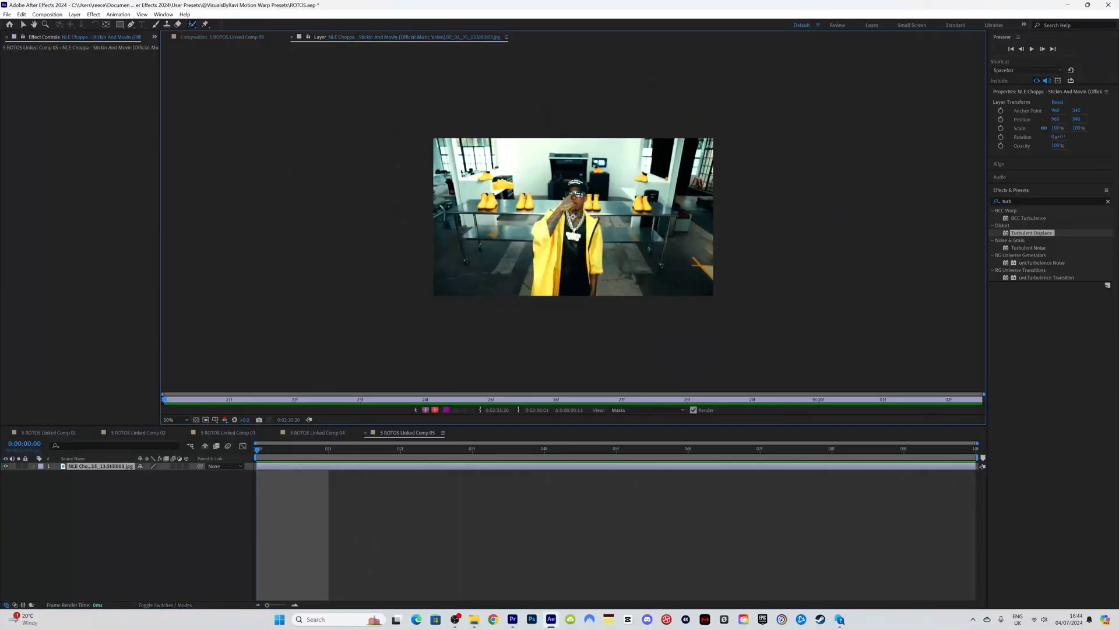
# Step: Roto Brush the performer from head down over his shirt, then view the cutout in the comp
pyautogui.moveTo(575, 179); pyautogui.dragTo(575, 190)
pyautogui.moveTo(568, 279); pyautogui.dragTo(569, 291)
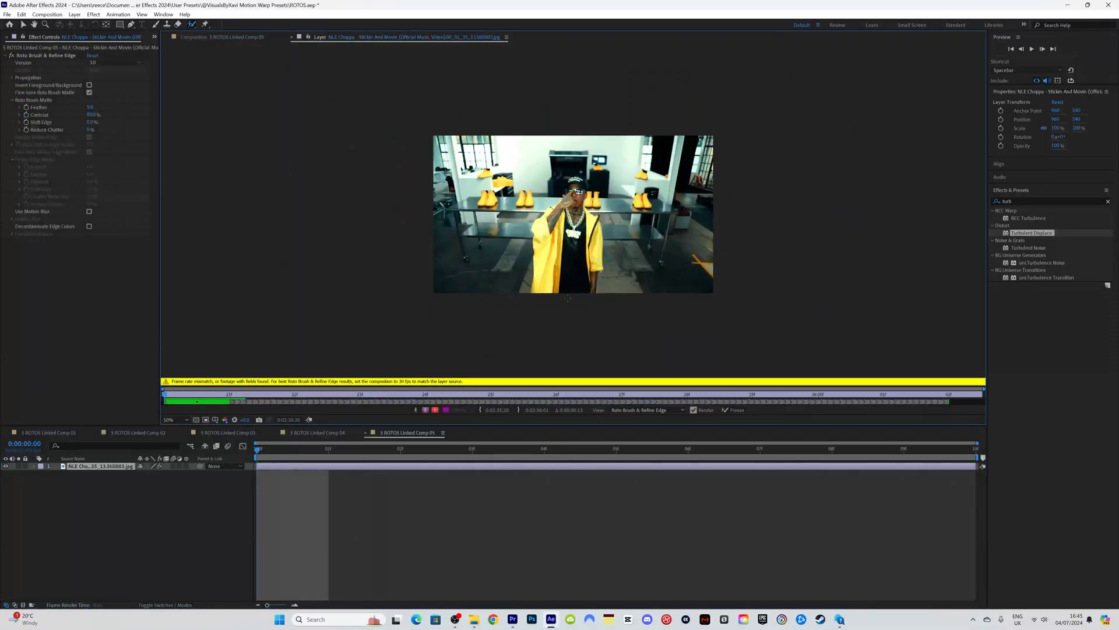
pyautogui.scroll(1, 603, 271)
pyautogui.click(233, 38)
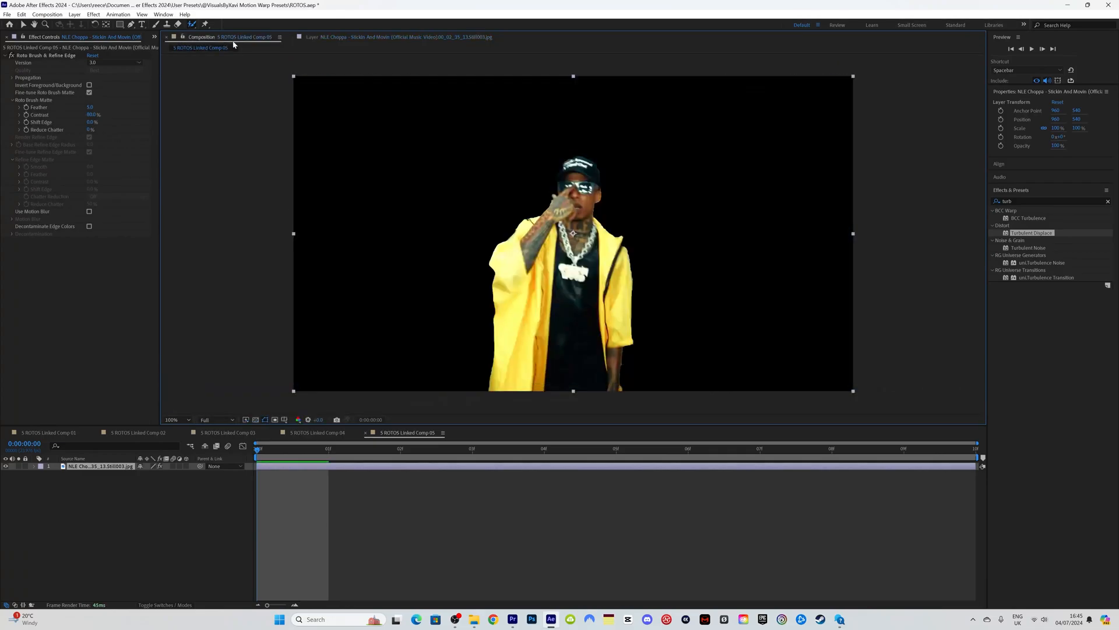
# Step: Raise the roto matte Feather to about 21.6, enable layer motion blur, and show Transform
pyautogui.moveTo(91, 107); pyautogui.dragTo(124, 106)
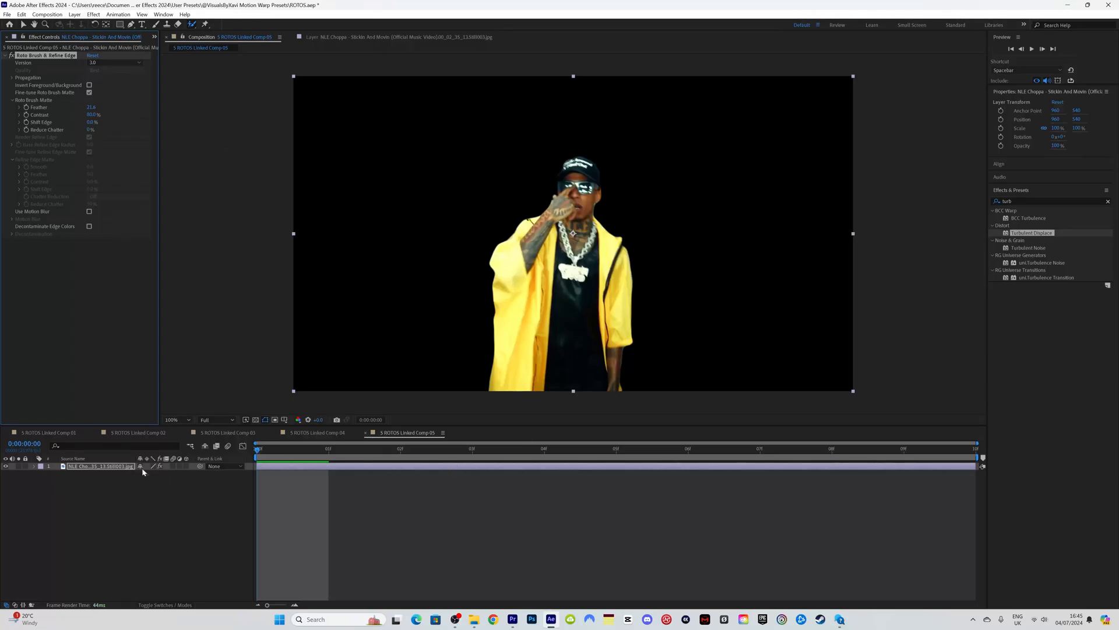
pyautogui.click(174, 466)
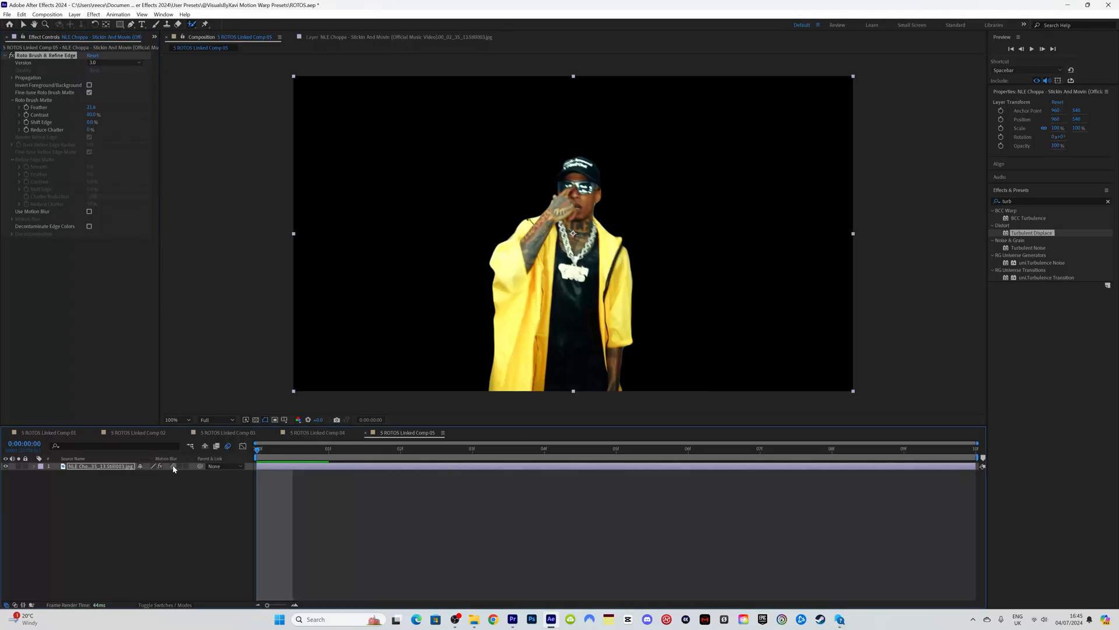
pyautogui.click(34, 466)
pyautogui.click(42, 482)
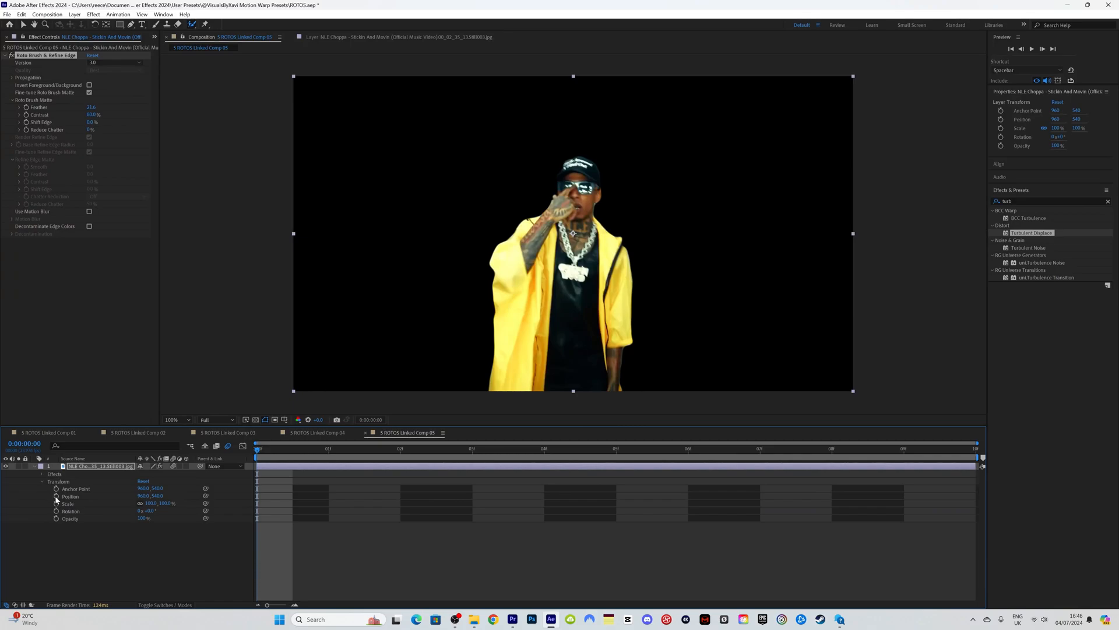
# Step: Keyframe Position and push the cutout fully off the left edge of the frame
pyautogui.click(56, 496)
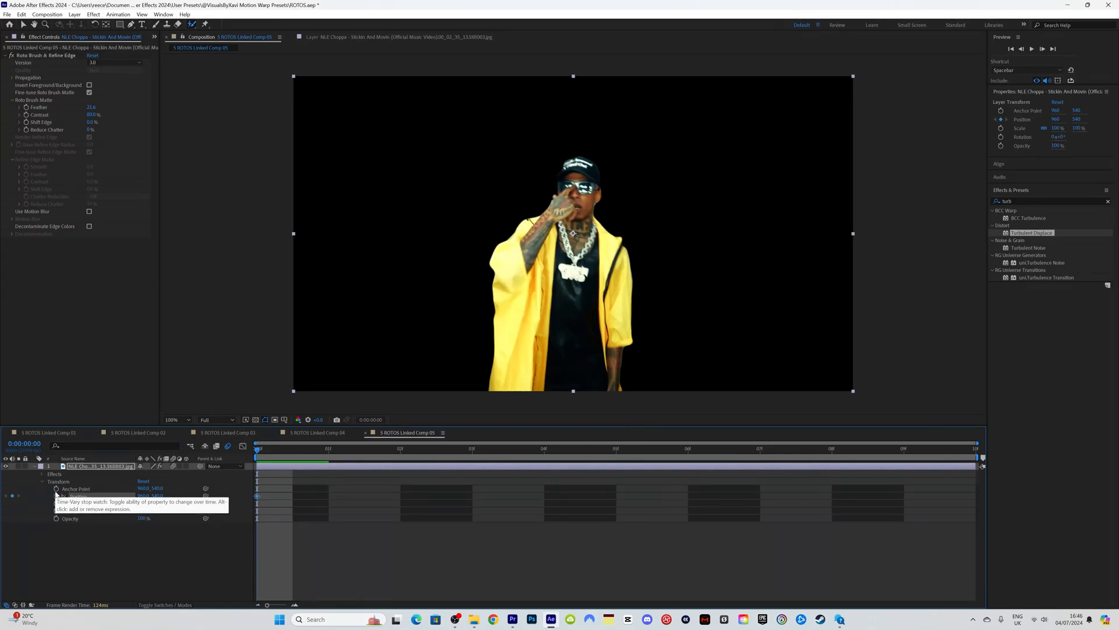
pyautogui.moveTo(141, 496); pyautogui.dragTo(2, 501)
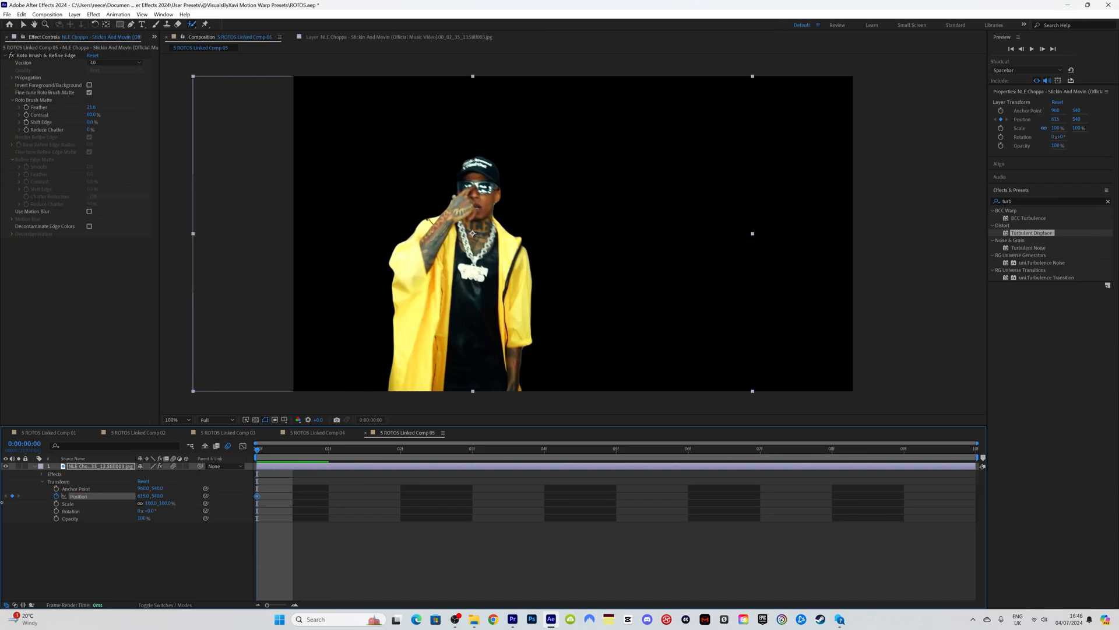
pyautogui.press(',')
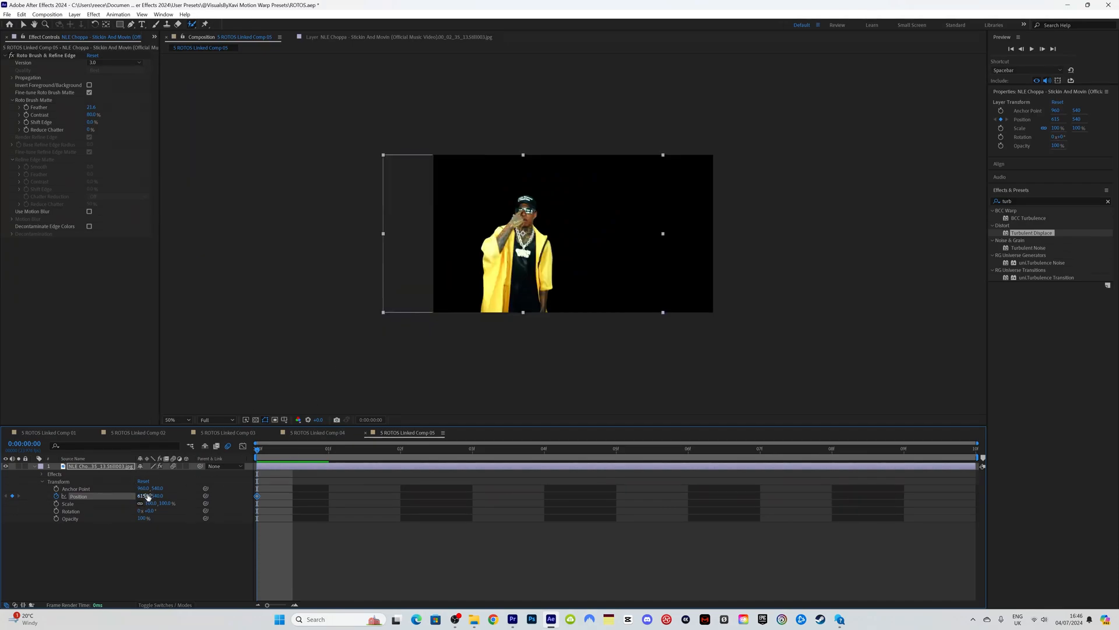
pyautogui.moveTo(148, 496); pyautogui.dragTo(76, 510)
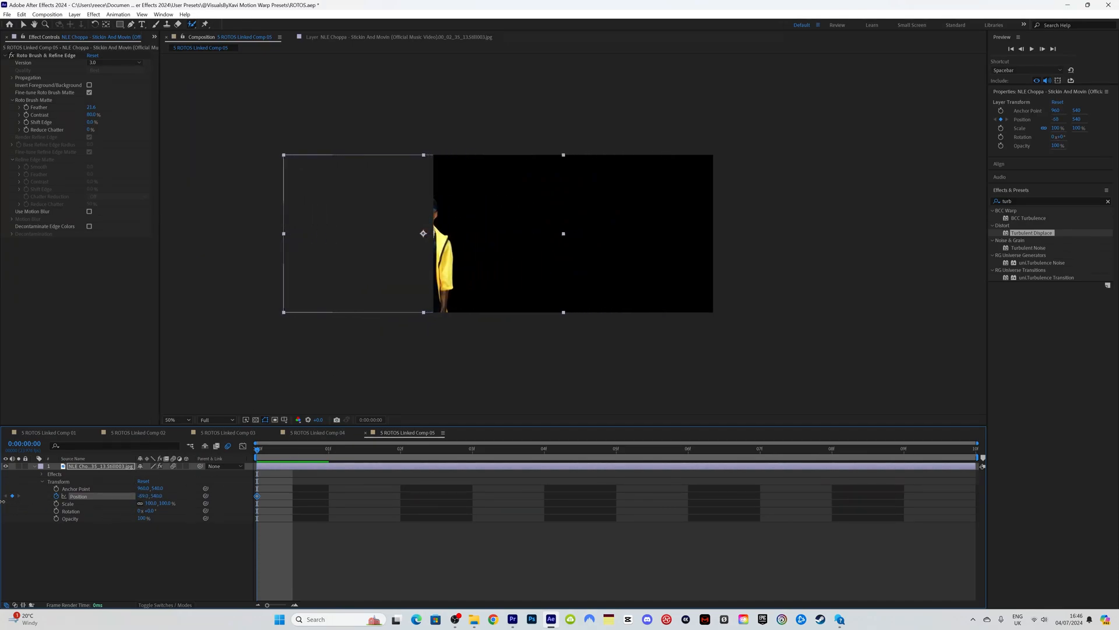
pyautogui.moveTo(145, 499); pyautogui.dragTo(3, 497)
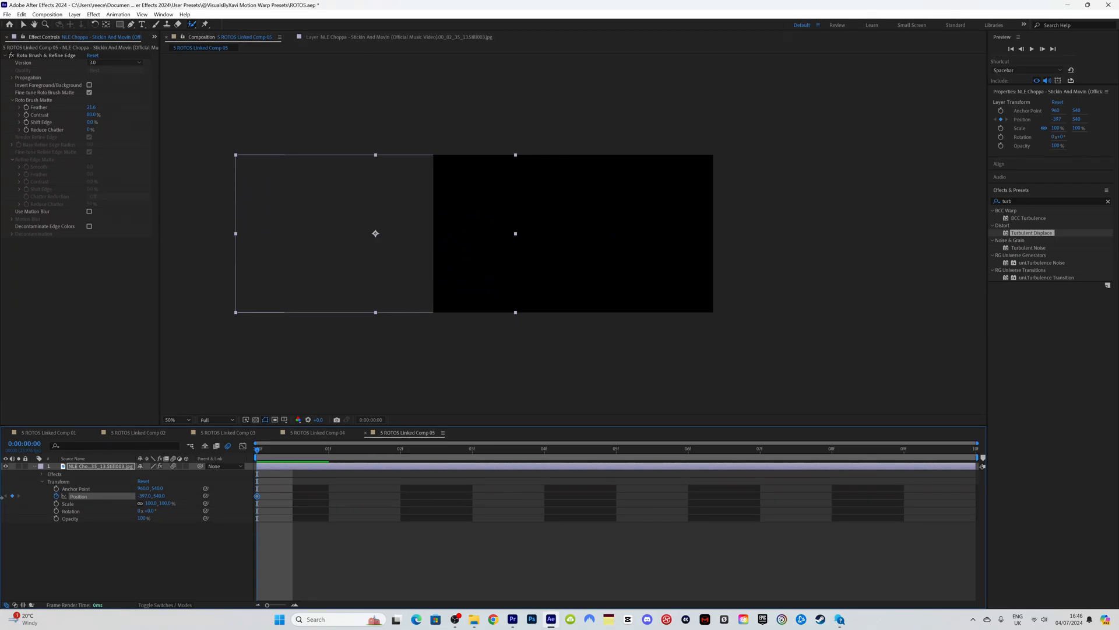
# Step: Keyframe Scale at 65%, place the cutout near the left at X 275, and keyframe Rotation
pyautogui.click(57, 504)
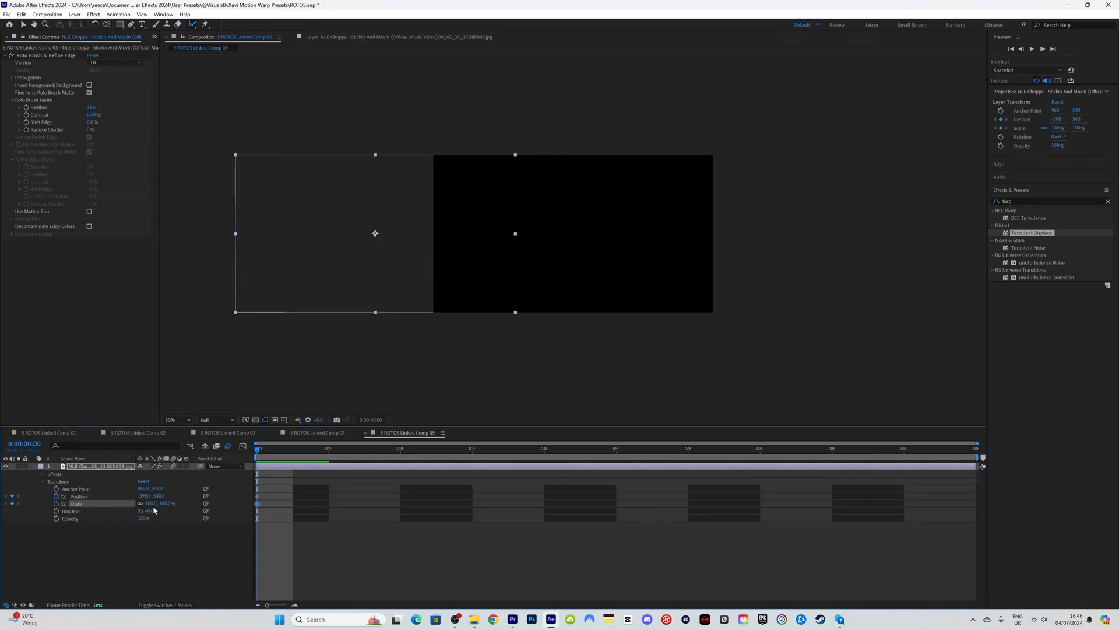
pyautogui.click(153, 544)
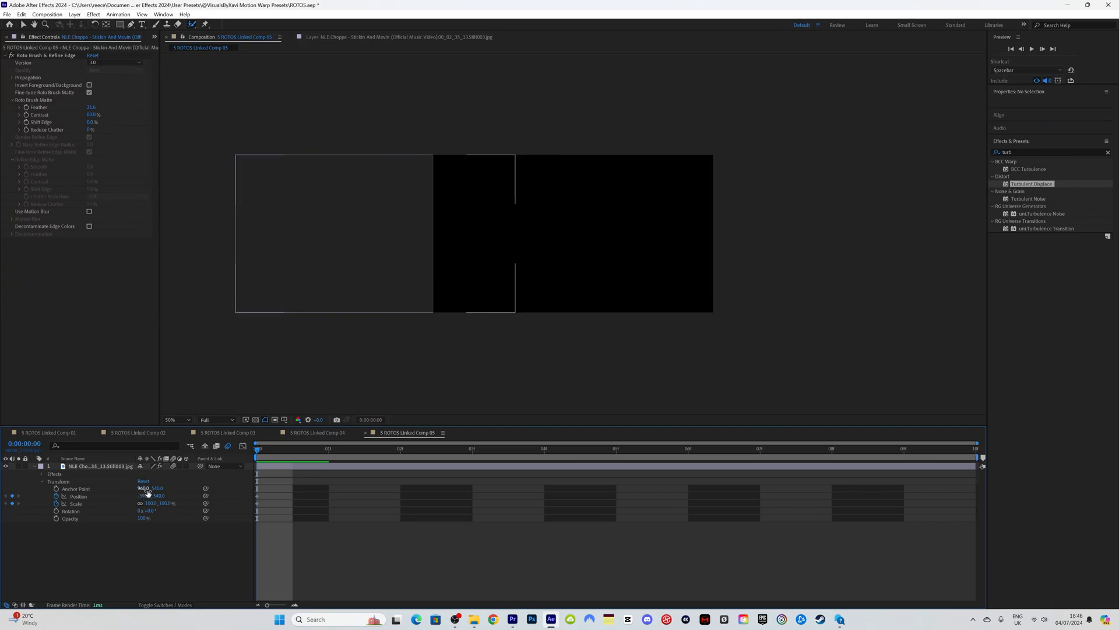
pyautogui.moveTo(146, 496); pyautogui.dragTo(317, 517)
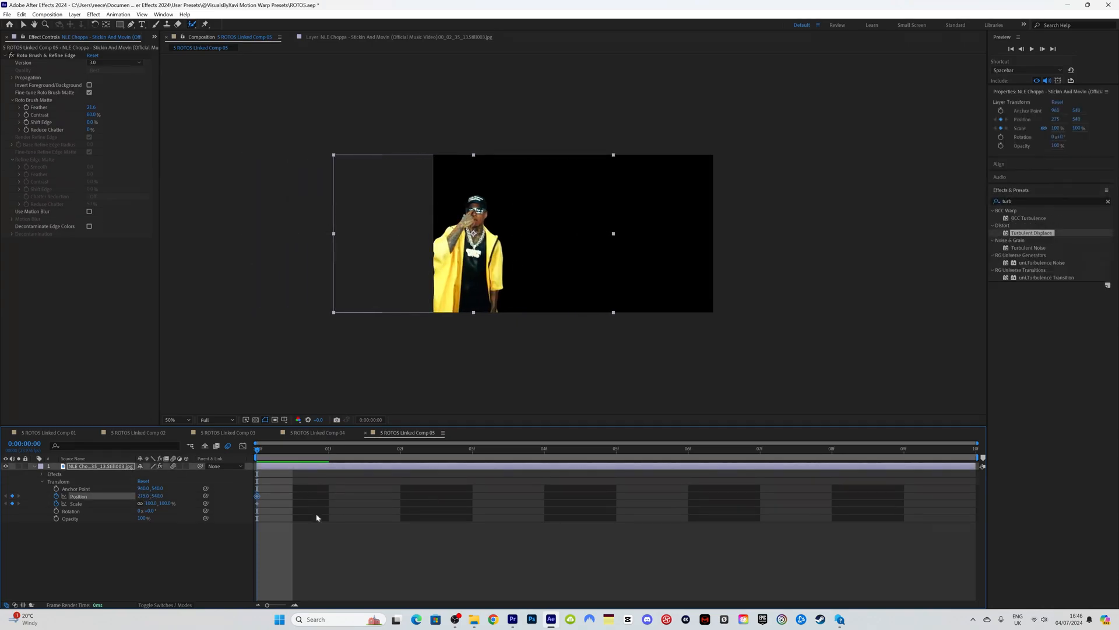
pyautogui.write('65')
pyautogui.press('Return')
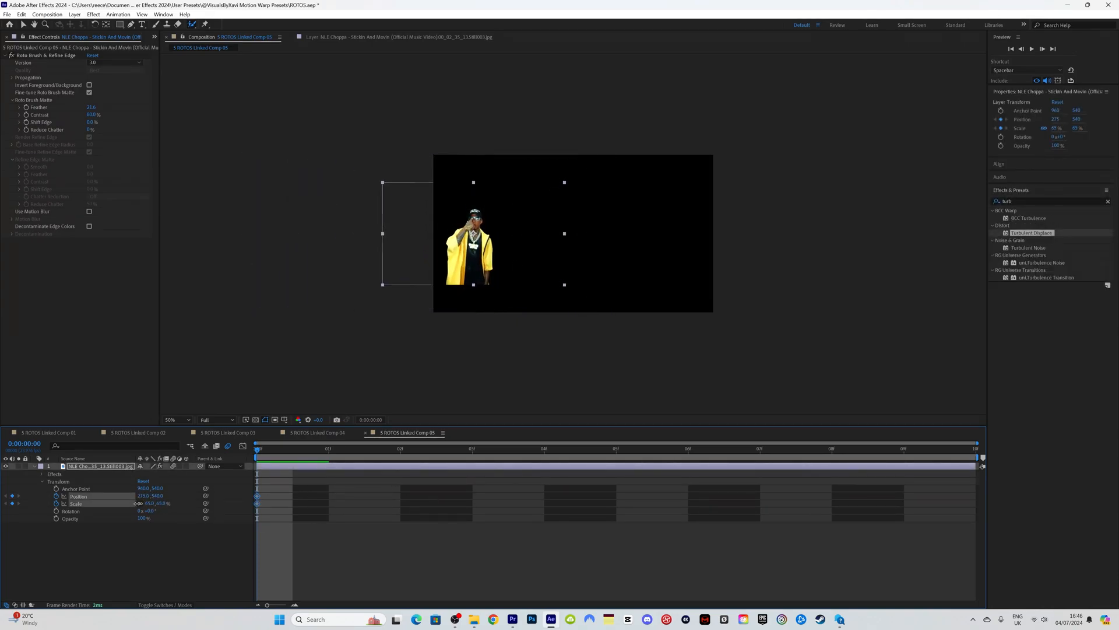
pyautogui.click(56, 511)
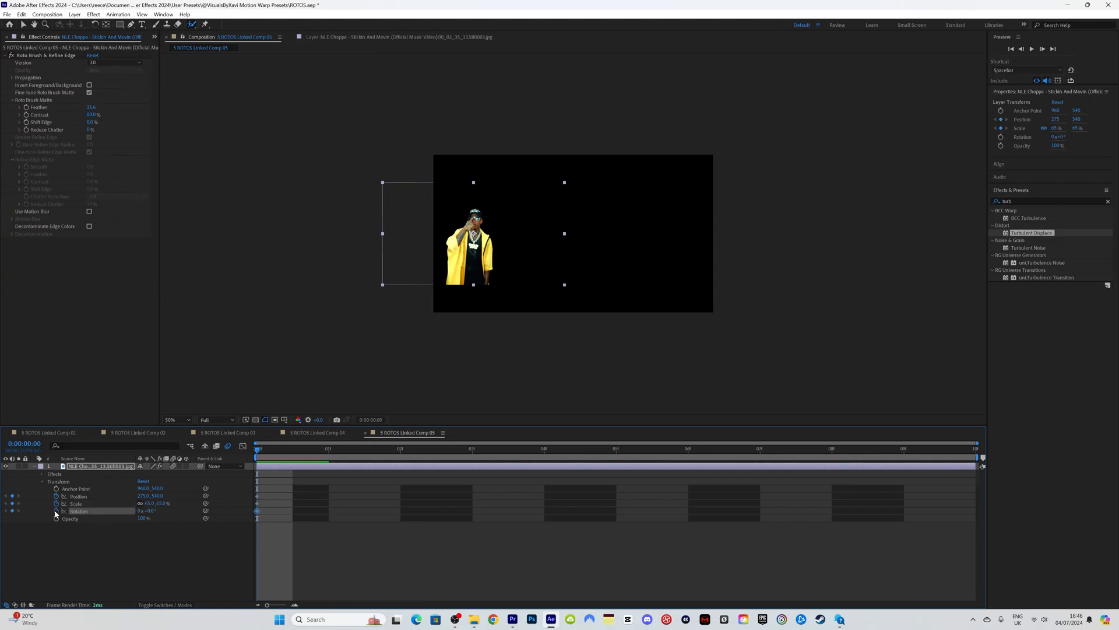
# Step: Tilt the cutout −24°, return scale to 100%, and slide it off the left edge
pyautogui.moveTo(154, 514); pyautogui.dragTo(280, 495)
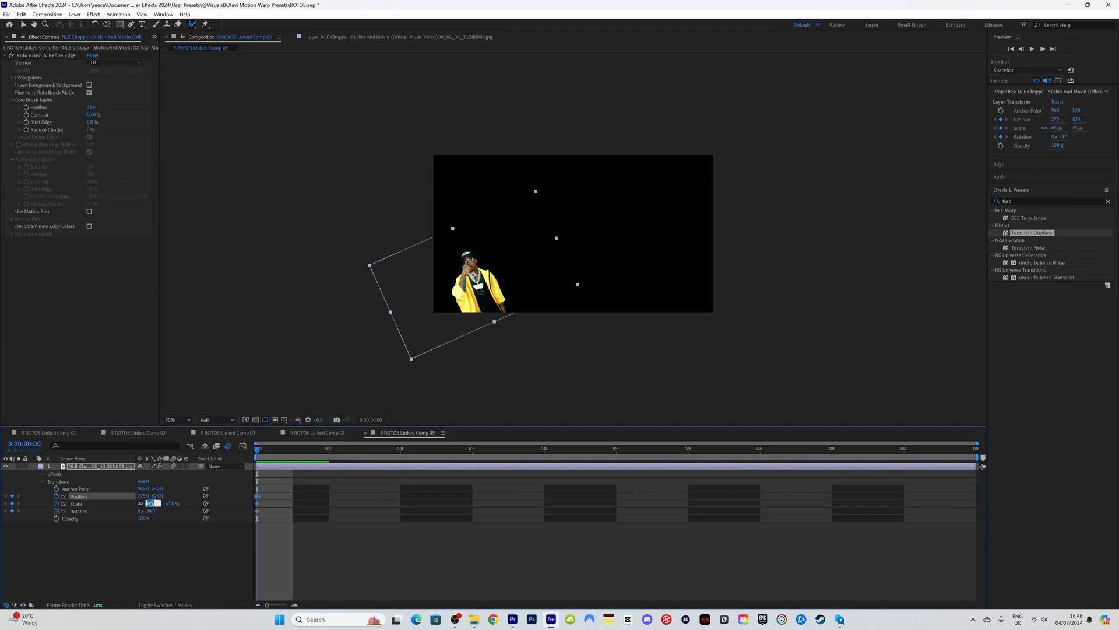
pyautogui.write('100')
pyautogui.press('Return')
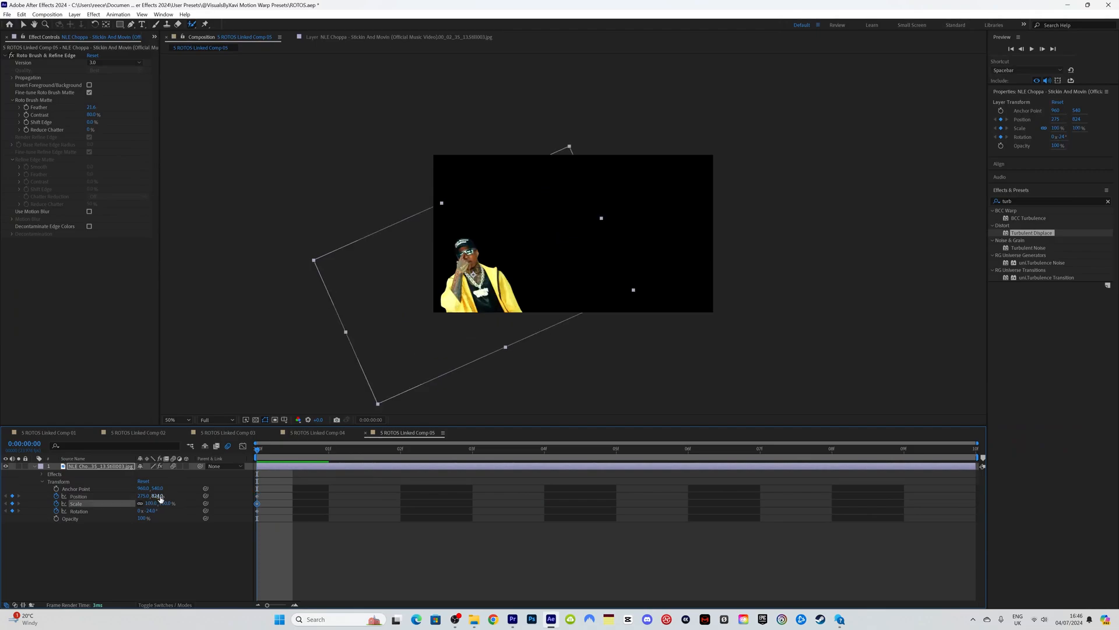
pyautogui.moveTo(160, 494); pyautogui.dragTo(3, 504)
pyautogui.moveTo(146, 499); pyautogui.dragTo(2, 509)
pyautogui.moveTo(149, 496); pyautogui.dragTo(30, 507)
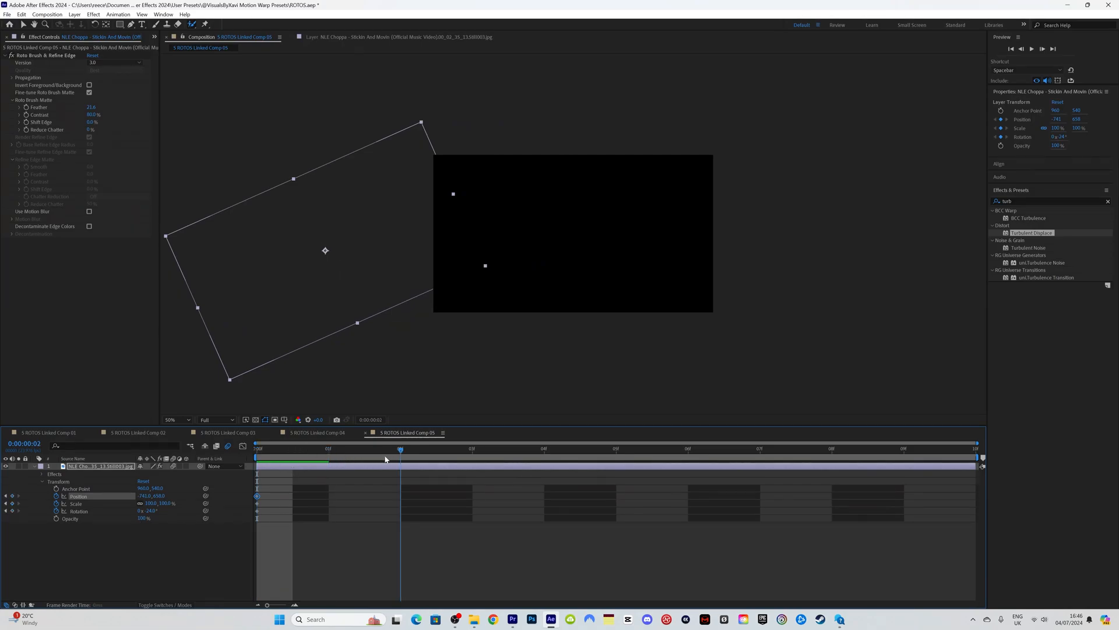
# Step: Add Rotation keyframes of +24° at frame 03, −24° at frame 05 and +24° at frame 07
pyautogui.press('pagedown')
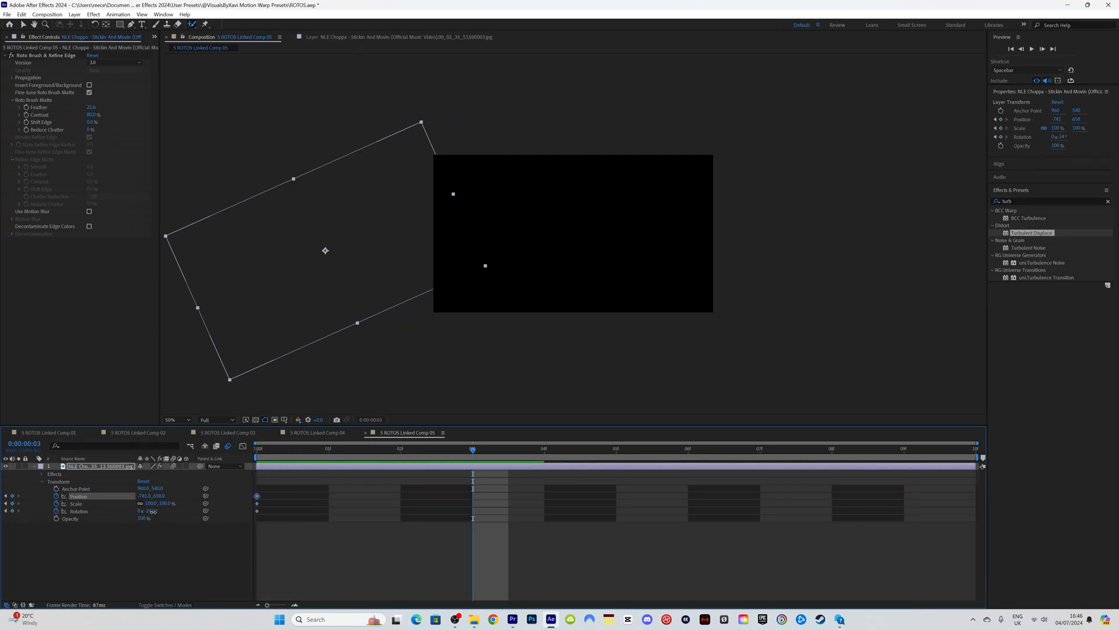
pyautogui.write('24')
pyautogui.press('Return')
pyautogui.press('pagedown')
pyautogui.press('pagedown')
pyautogui.click(152, 511)
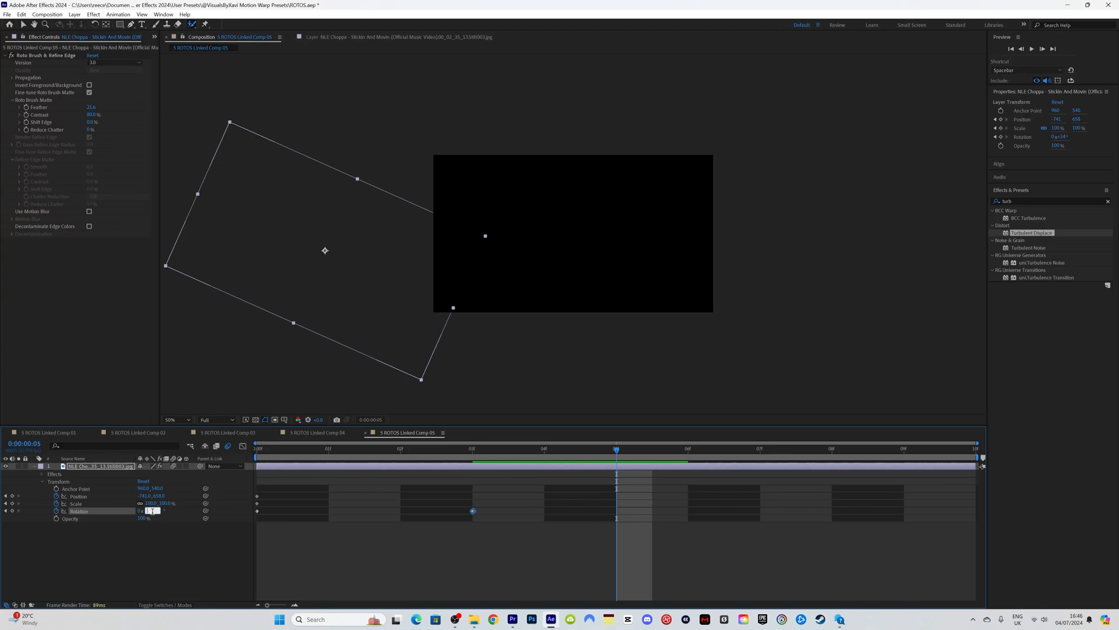
pyautogui.write('-24')
pyautogui.press('Return')
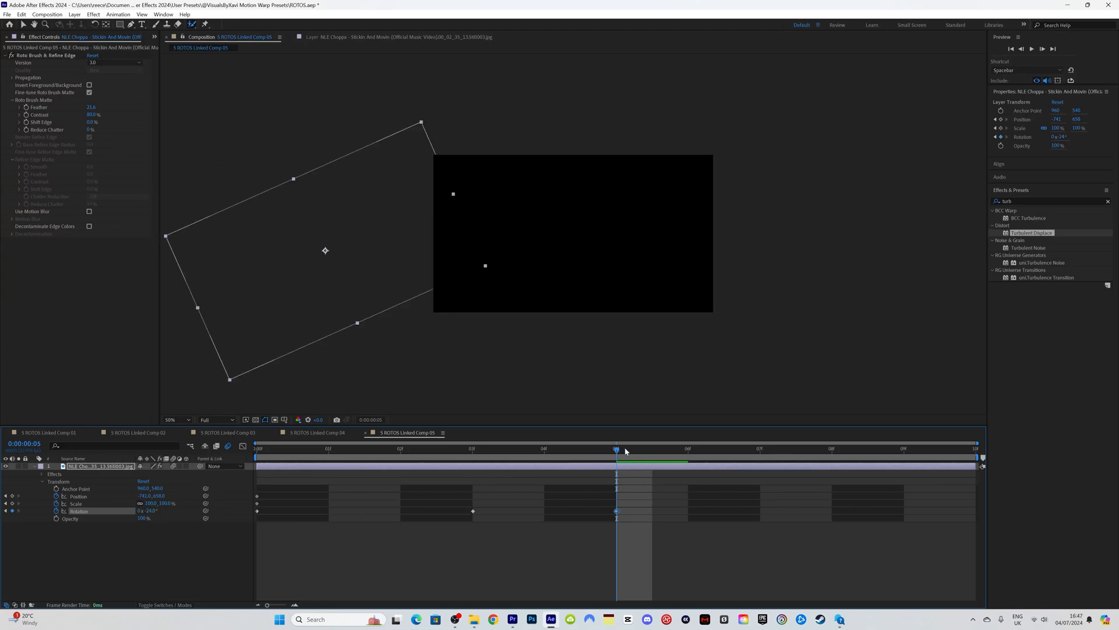
pyautogui.moveTo(625, 450); pyautogui.dragTo(736, 457)
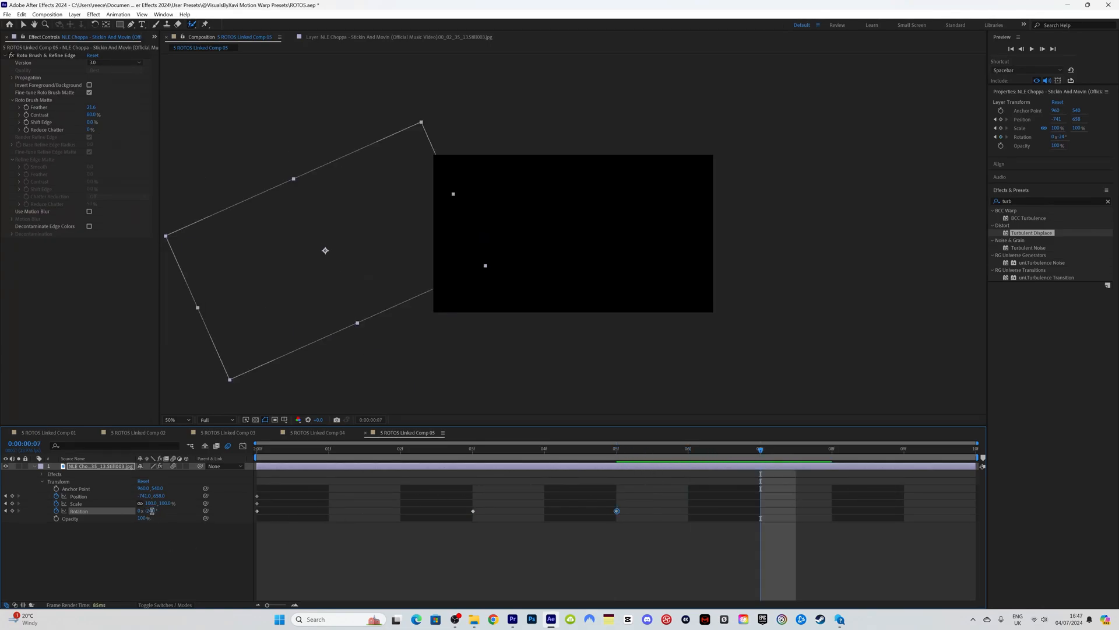
pyautogui.press('Return')
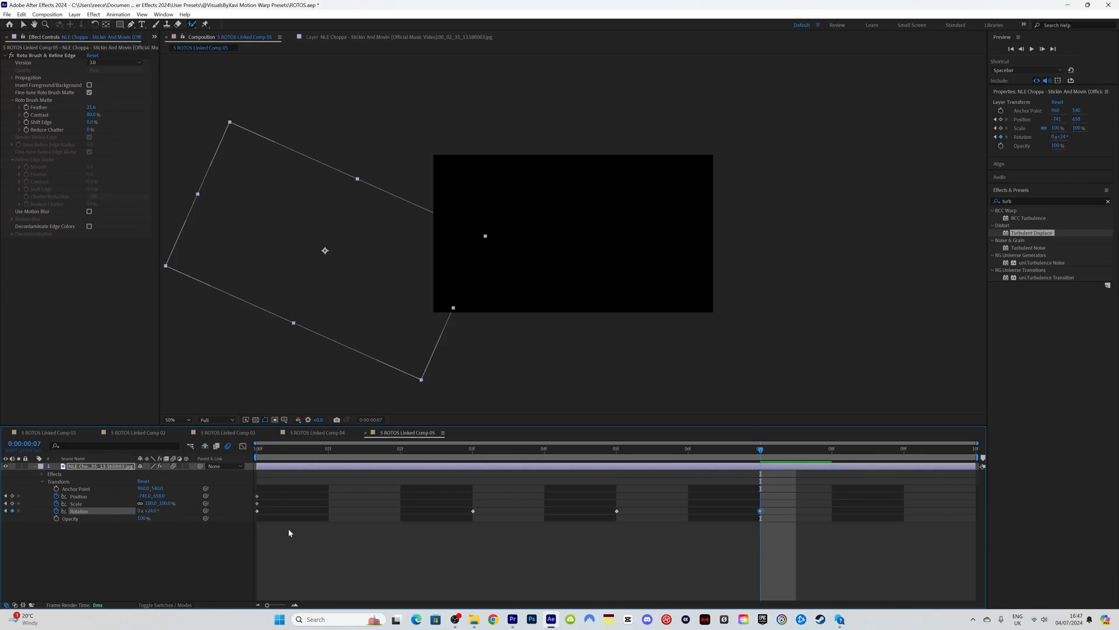
# Step: At frame 09, reset Rotation, Position and Scale to their defaults
pyautogui.click(841, 453)
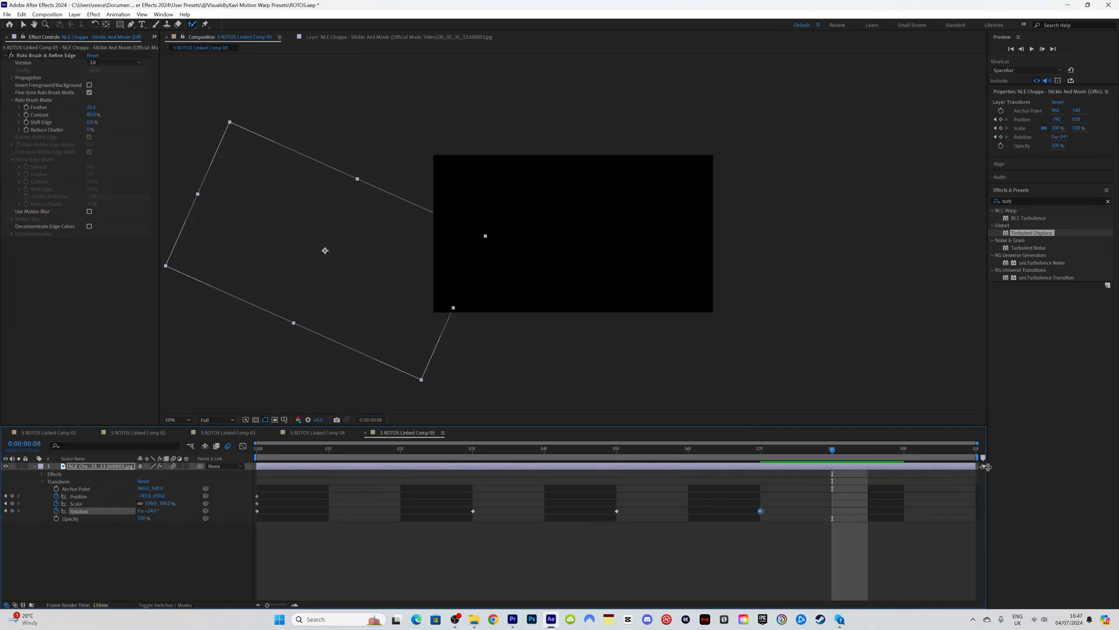
pyautogui.rightClick(124, 511)
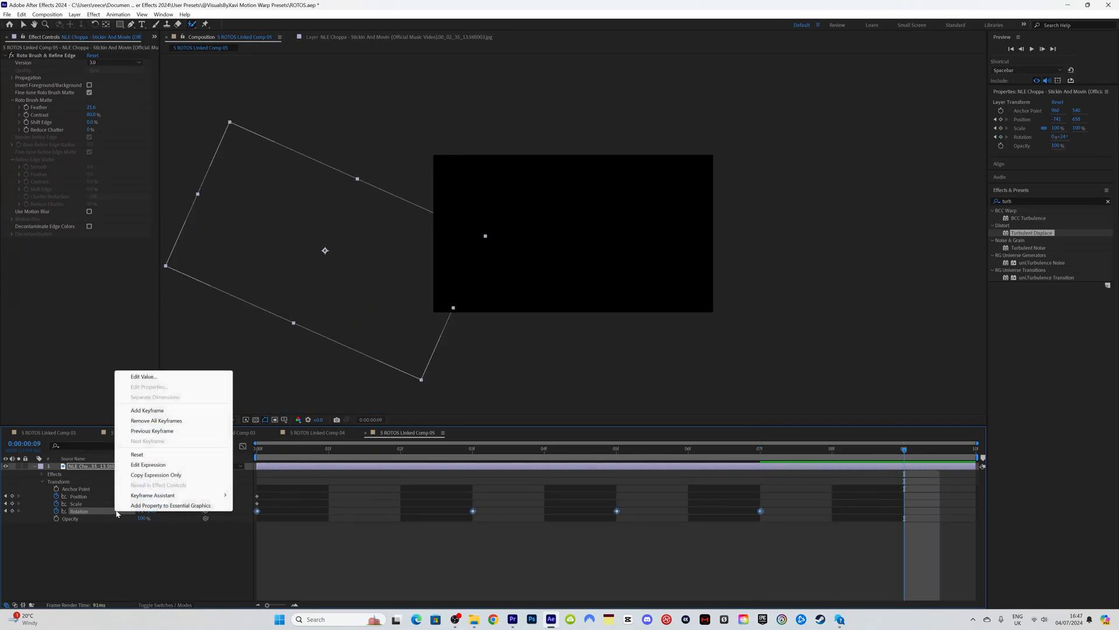
pyautogui.click(175, 464)
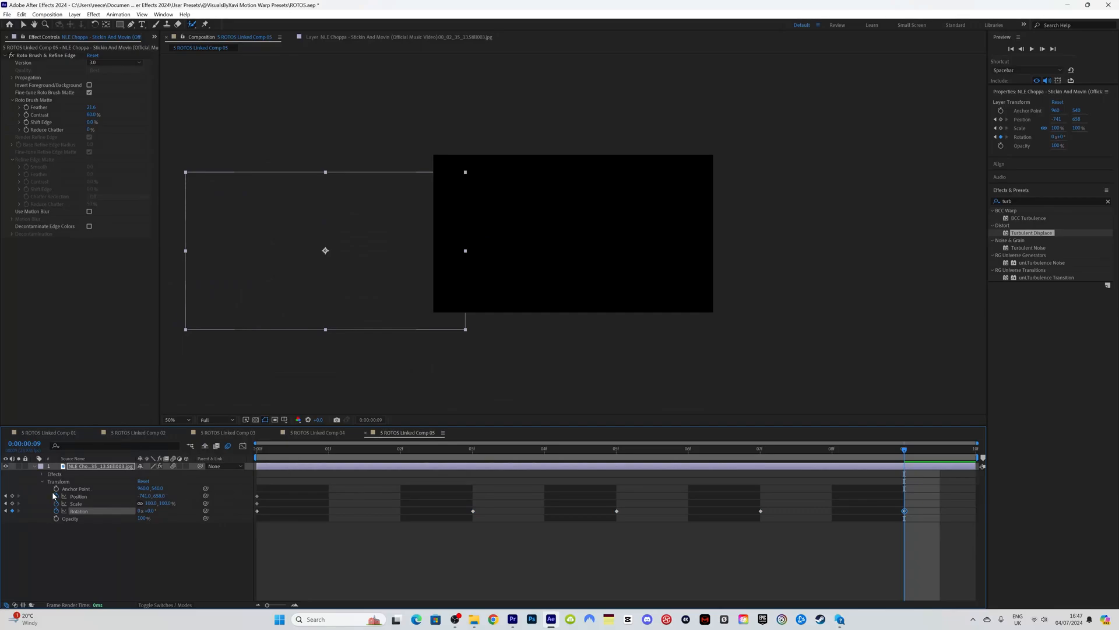
pyautogui.click(52, 496)
pyautogui.keyDown('shift'); pyautogui.click(51, 503); pyautogui.keyUp('shift')
pyautogui.rightClick(85, 503)
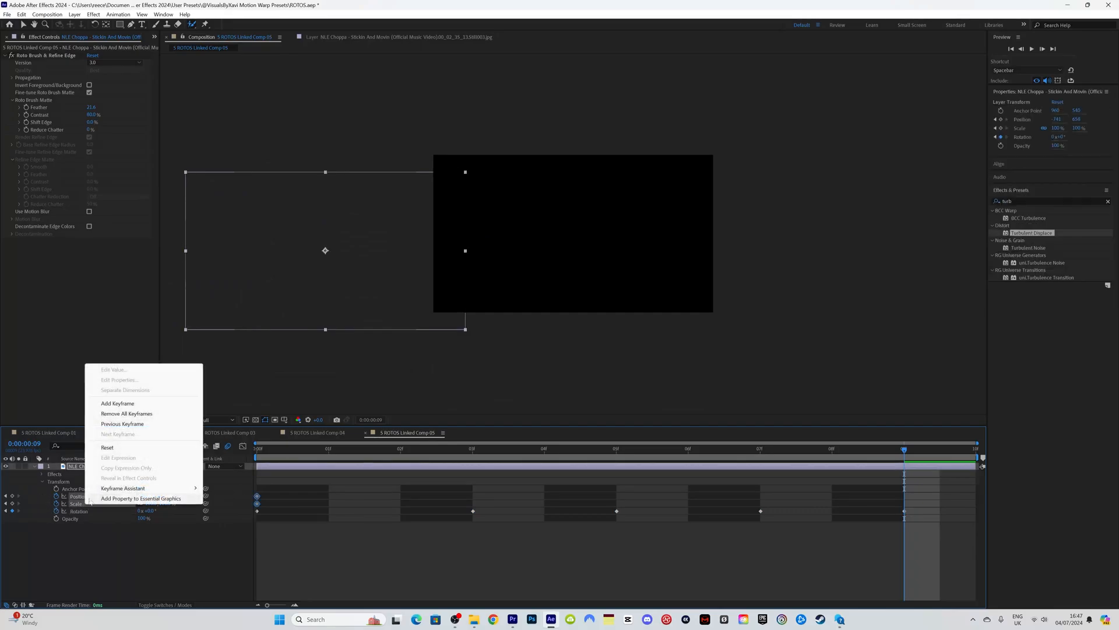
pyautogui.click(107, 448)
# Step: Apply Easy Ease to all Transform keyframes, preview the rocking clone, and return to Premiere Pro
pyautogui.moveTo(387, 450); pyautogui.dragTo(548, 467)
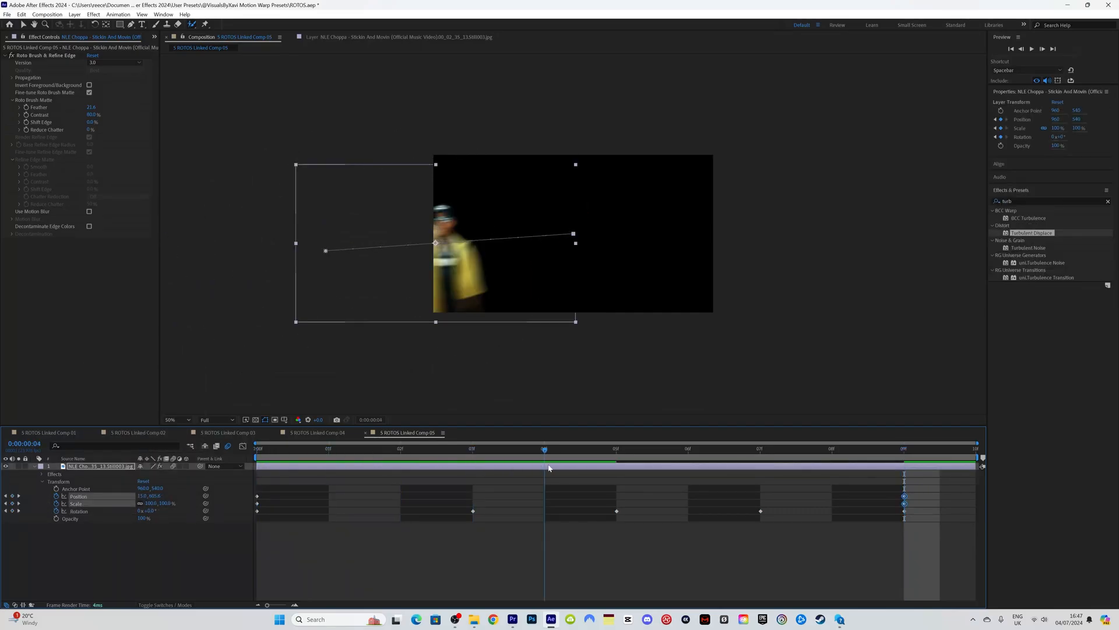
pyautogui.press('space')
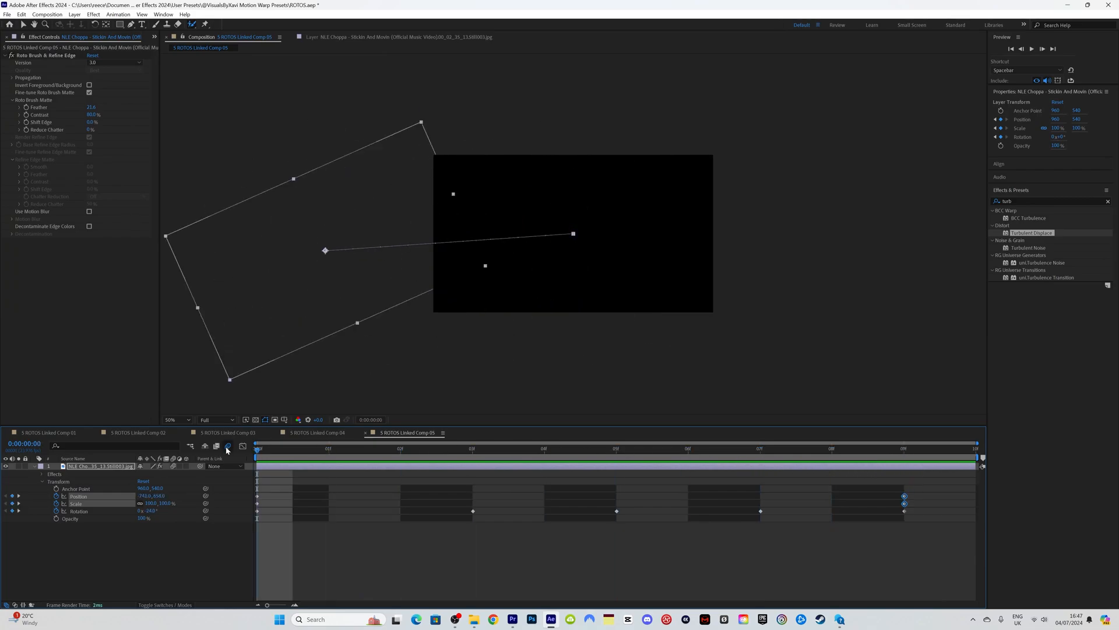
pyautogui.press('space')
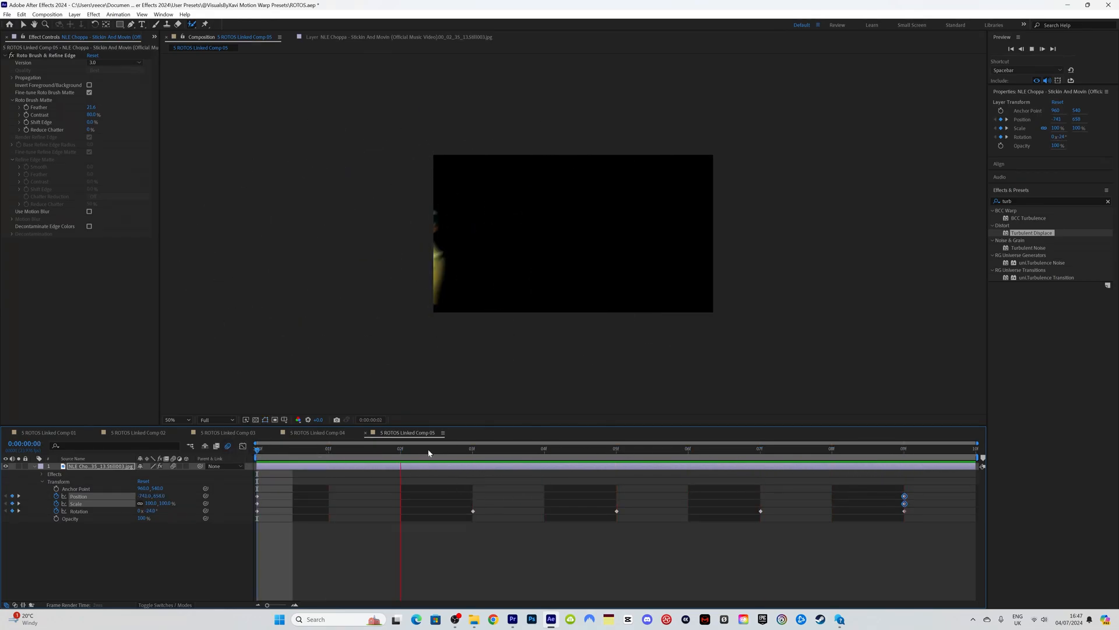
pyautogui.press('space')
pyautogui.moveTo(971, 563); pyautogui.dragTo(239, 475)
pyautogui.press('F9')
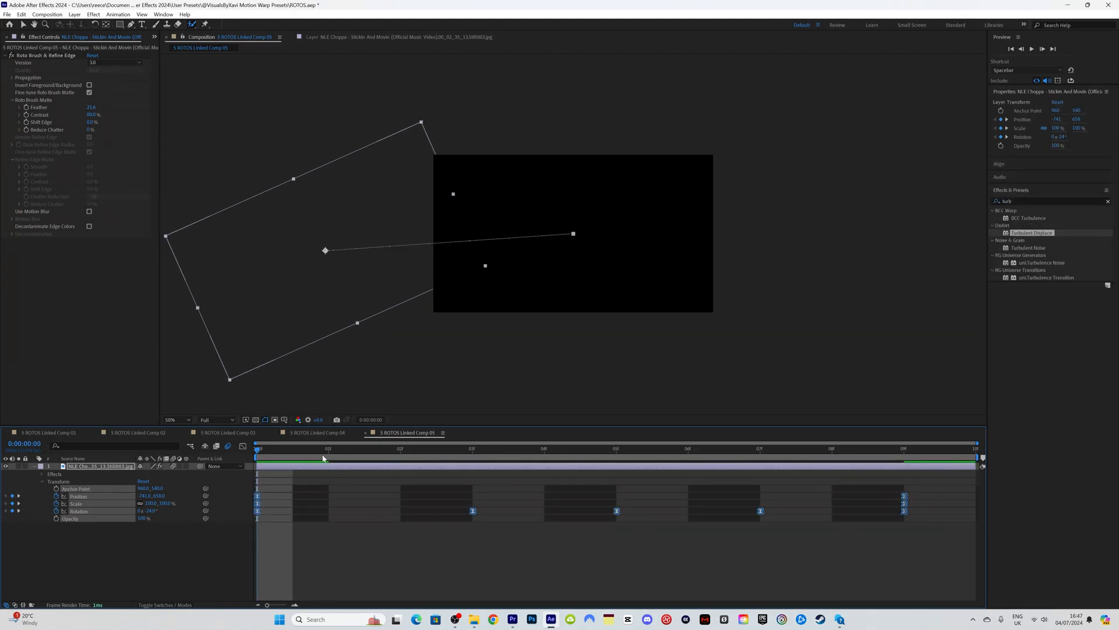
pyautogui.press('space')
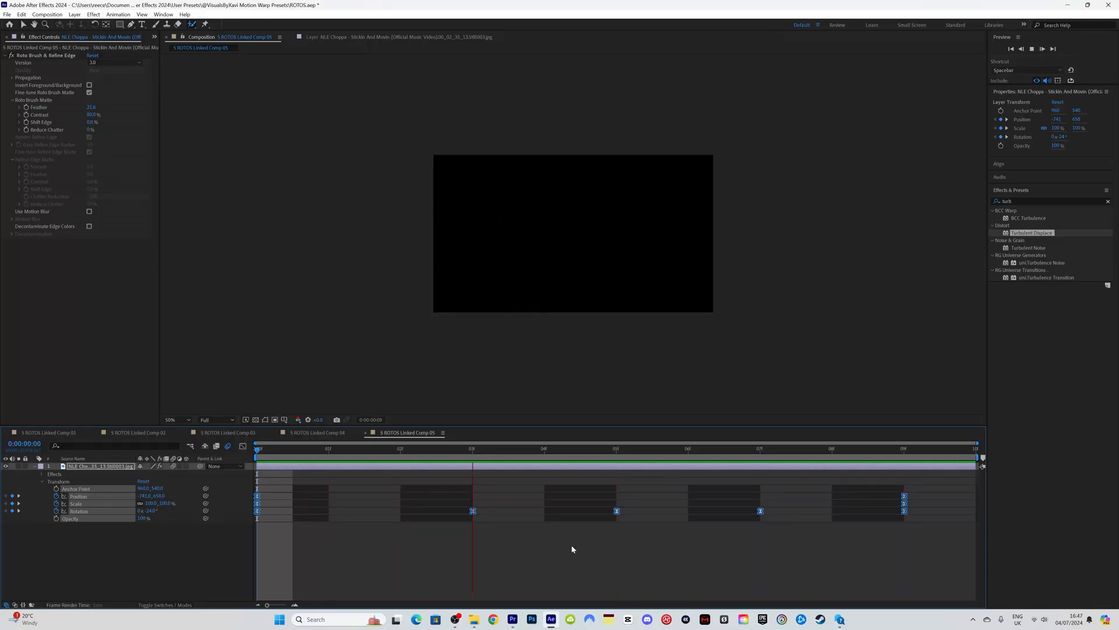
pyautogui.click(512, 619)
pyautogui.moveTo(689, 373); pyautogui.dragTo(687, 374)
# Step: Play back the sequence from around 02:34:18 to review the first clone
pyautogui.press('space')
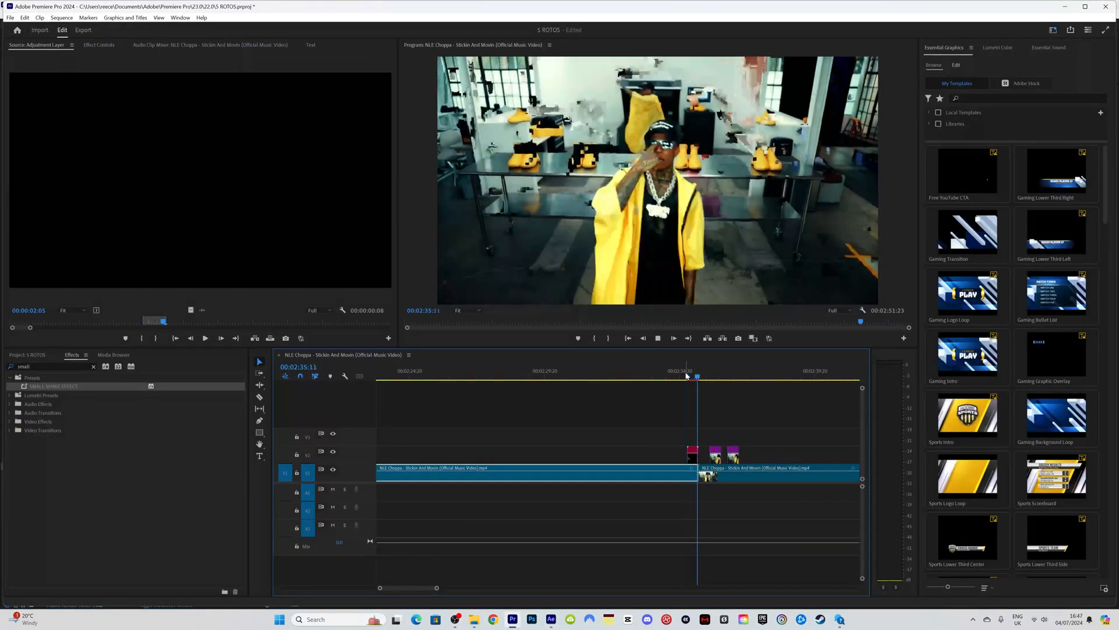
pyautogui.click(684, 373)
pyautogui.press('space')
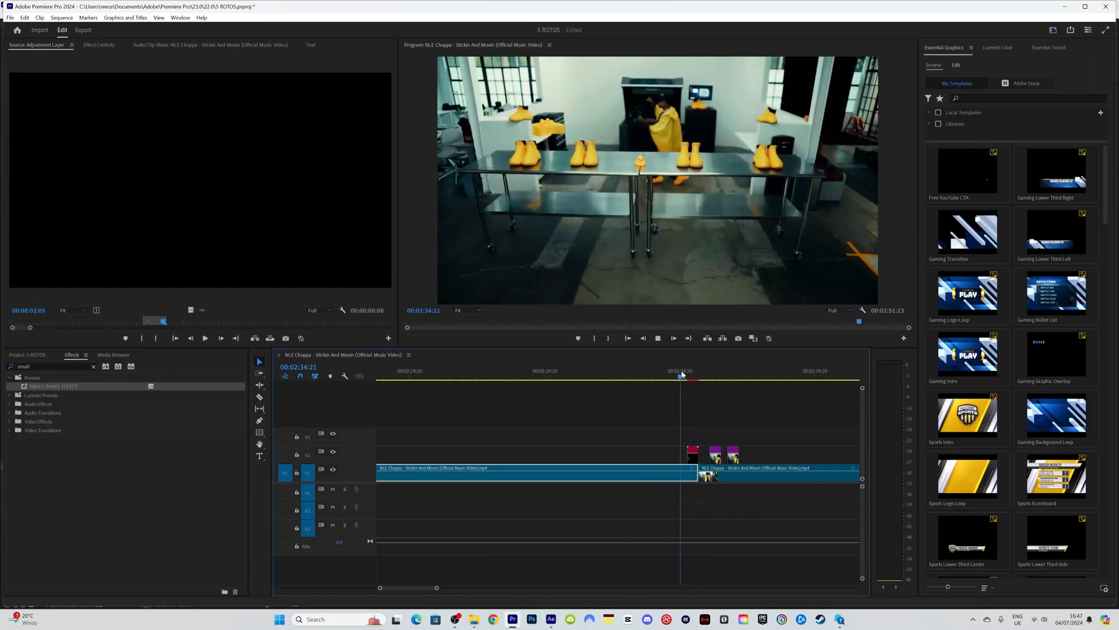
pyautogui.press('space')
pyautogui.click(678, 375)
pyautogui.press('space')
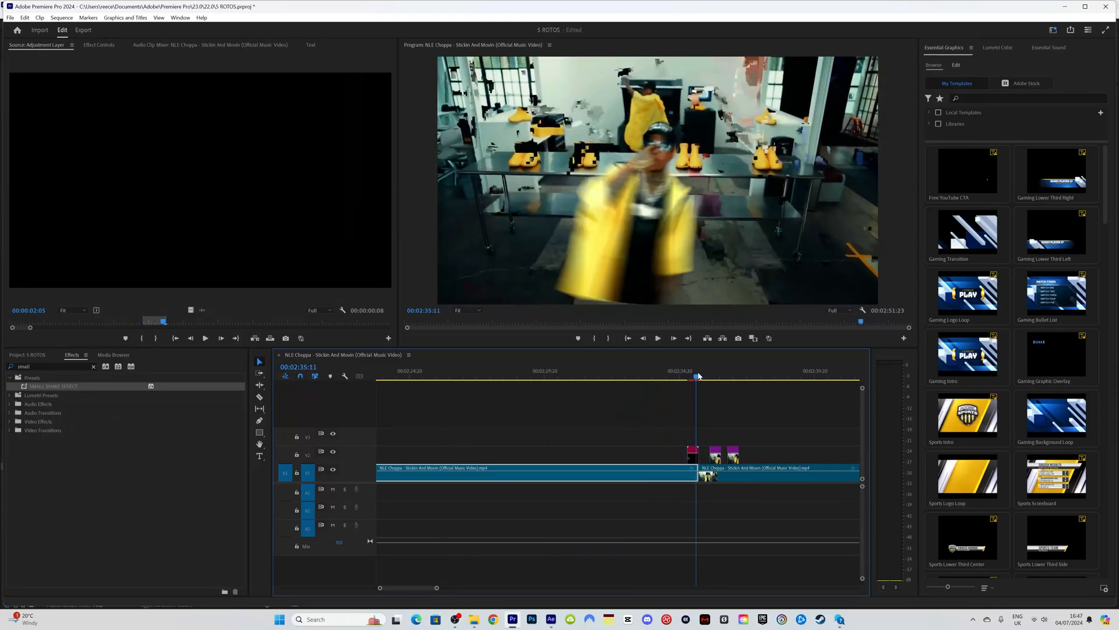
# Step: Replace the next V2 clip after 02:35:07 with a linked After Effects composition
pyautogui.click(694, 375)
pyautogui.press('space')
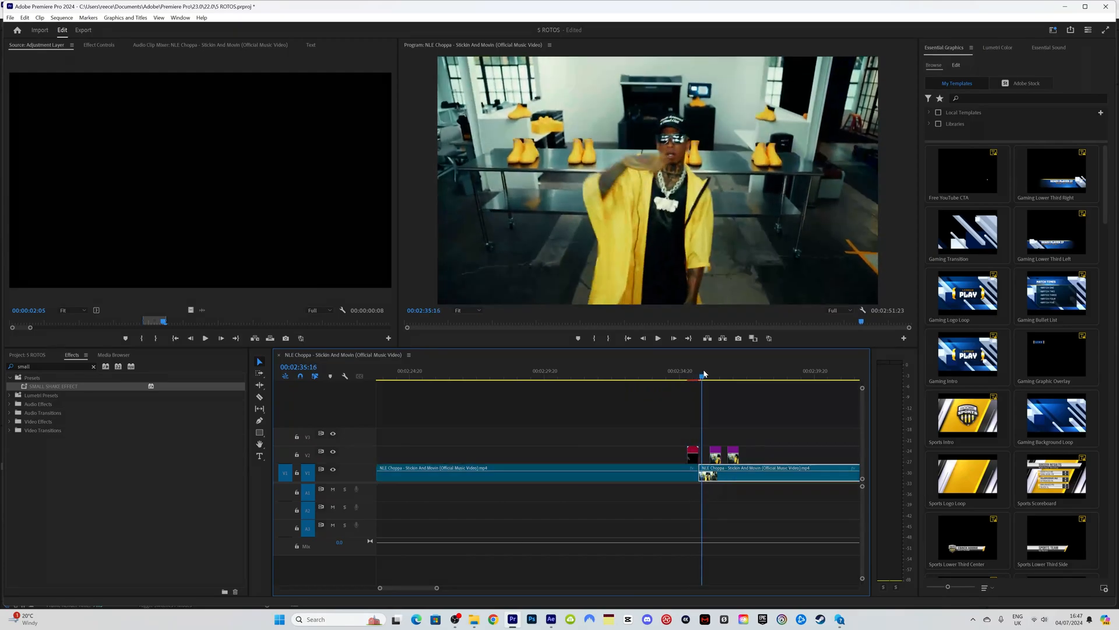
pyautogui.click(693, 375)
pyautogui.moveTo(693, 375)
pyautogui.mouseDown()
pyautogui.moveTo(679, 375)
pyautogui.moveTo(707, 375)
pyautogui.mouseUp()
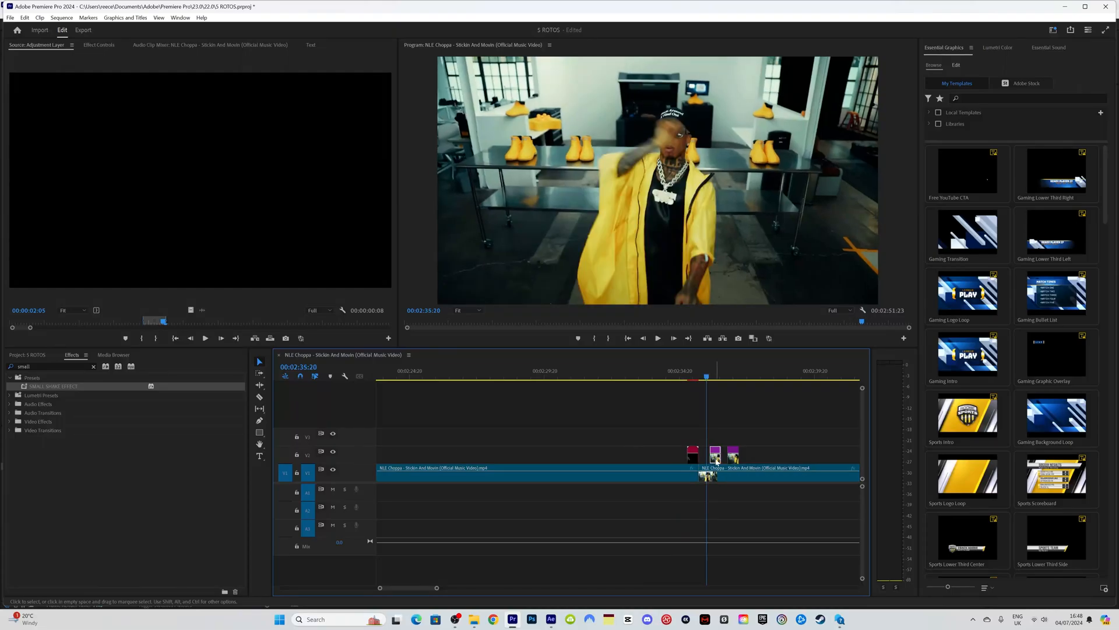
pyautogui.rightClick(717, 462)
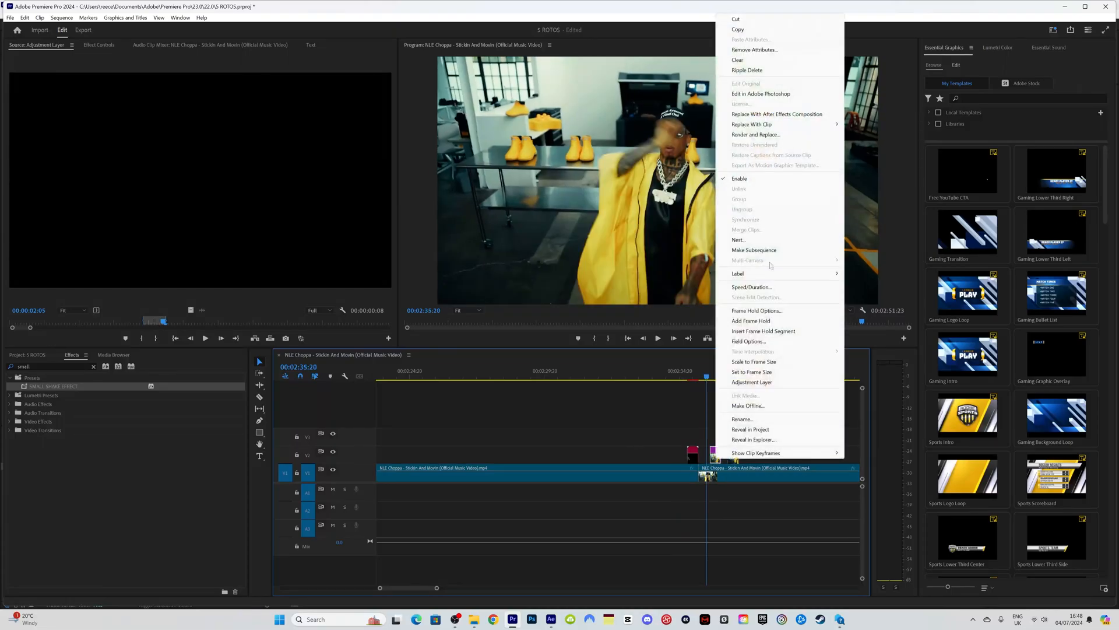
pyautogui.click(761, 114)
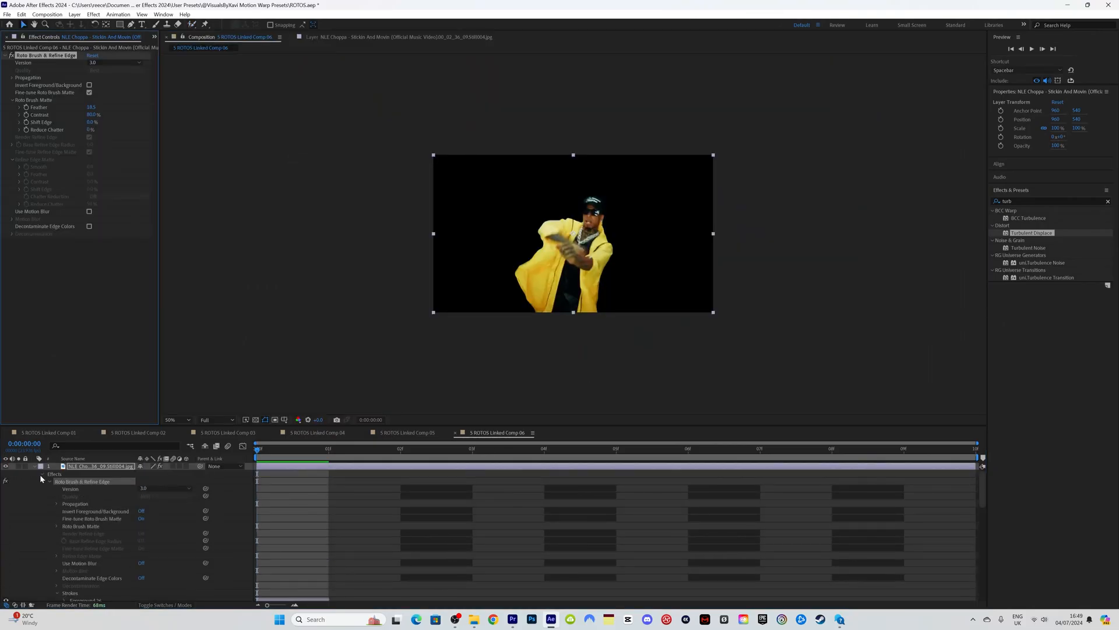
# Step: Enable motion blur on the clone and set Position and Scale keyframes at frame 0
pyautogui.click(42, 474)
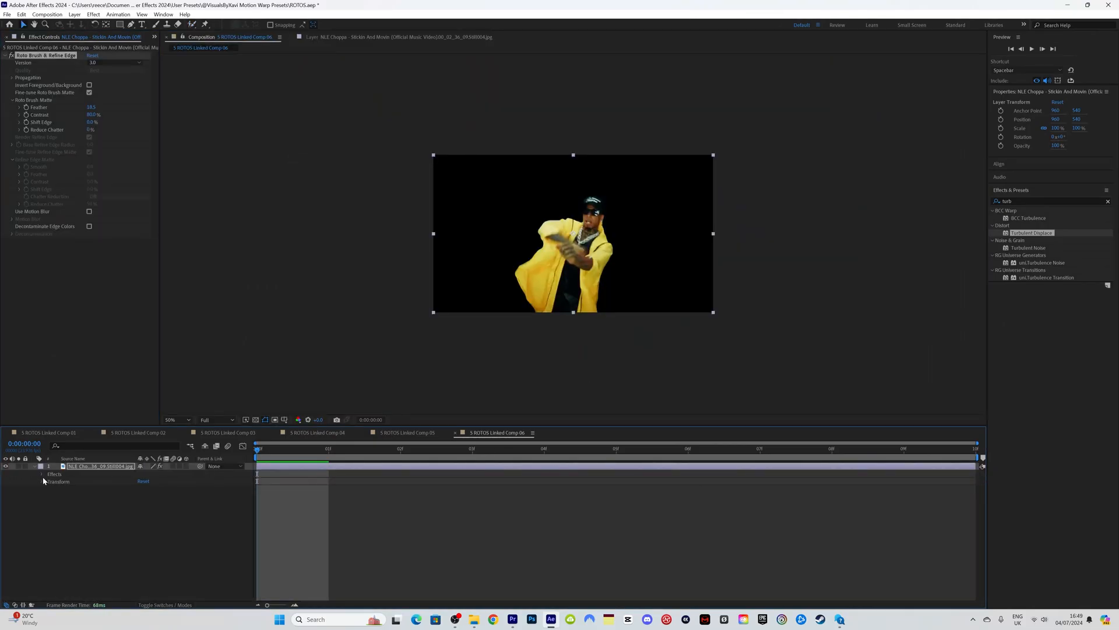
pyautogui.click(172, 467)
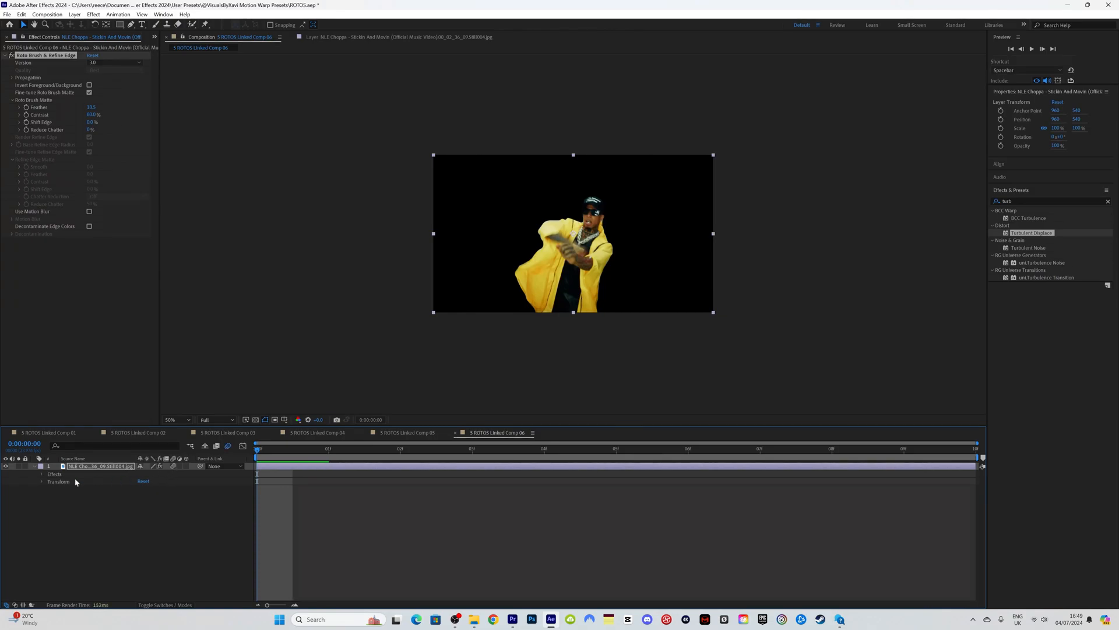
pyautogui.click(42, 481)
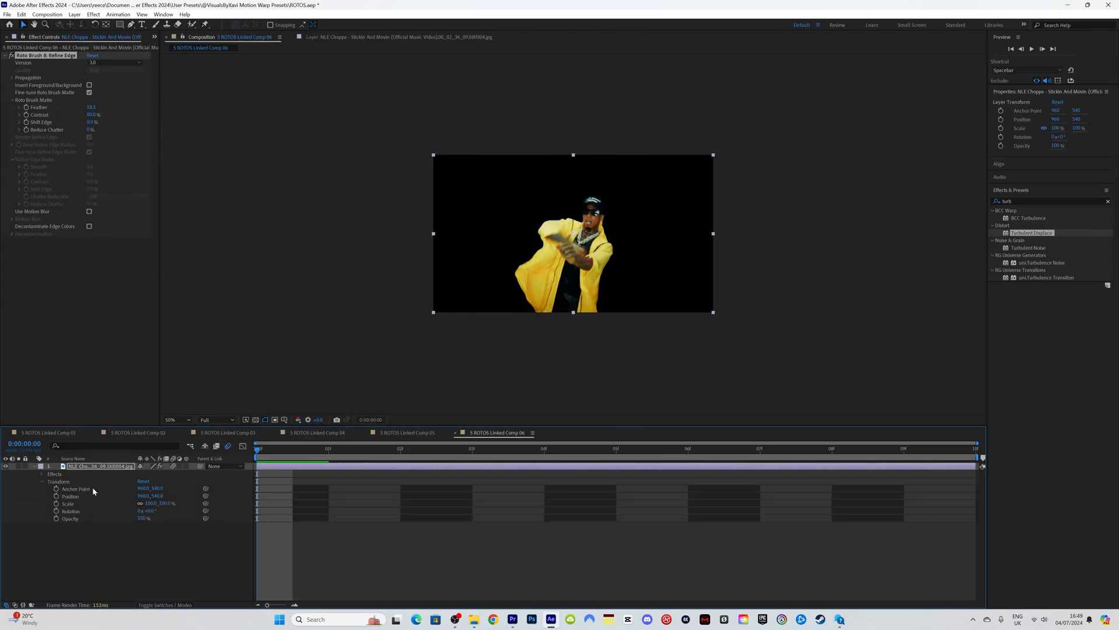
pyautogui.click(56, 496)
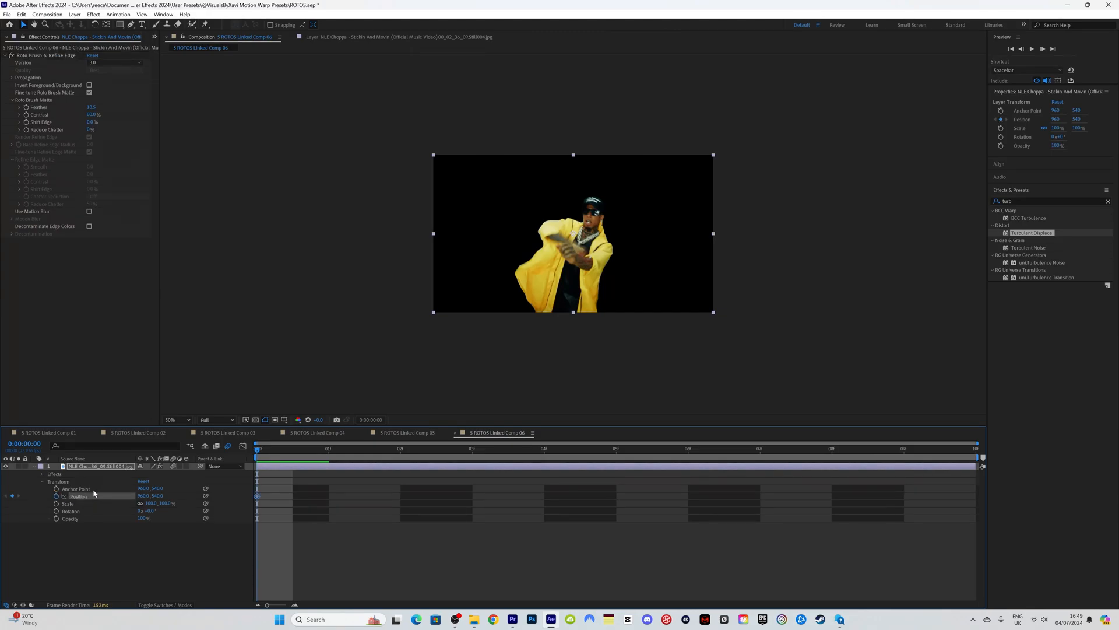
pyautogui.click(56, 504)
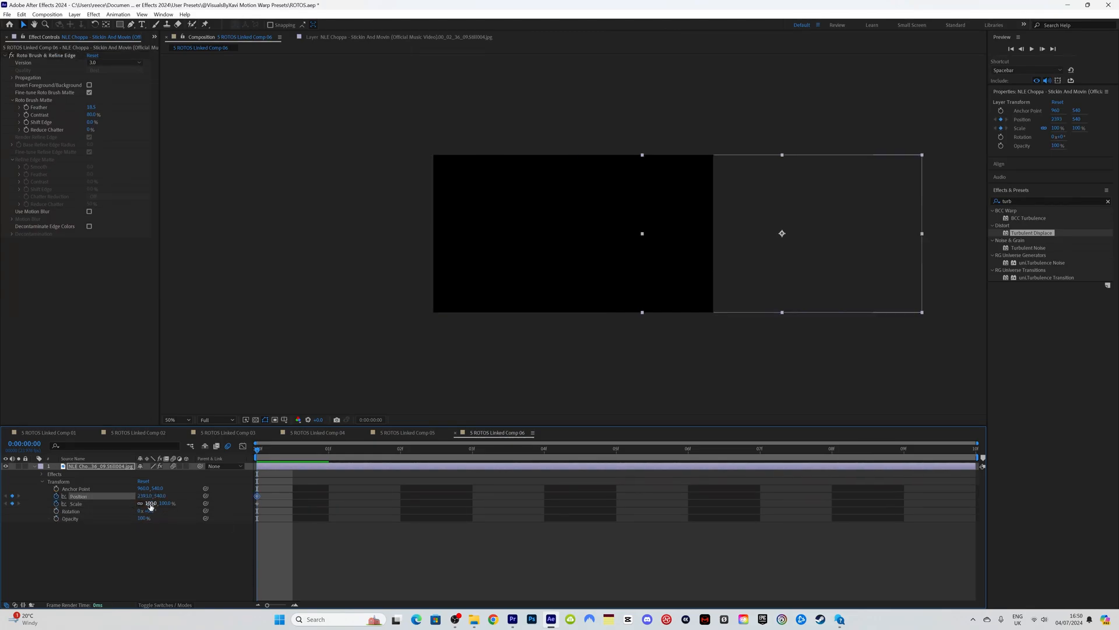
# Step: Enlarge the clone to 159% off-screen right, then select Position and Scale at frame 06
pyautogui.moveTo(151, 503); pyautogui.dragTo(2, 501)
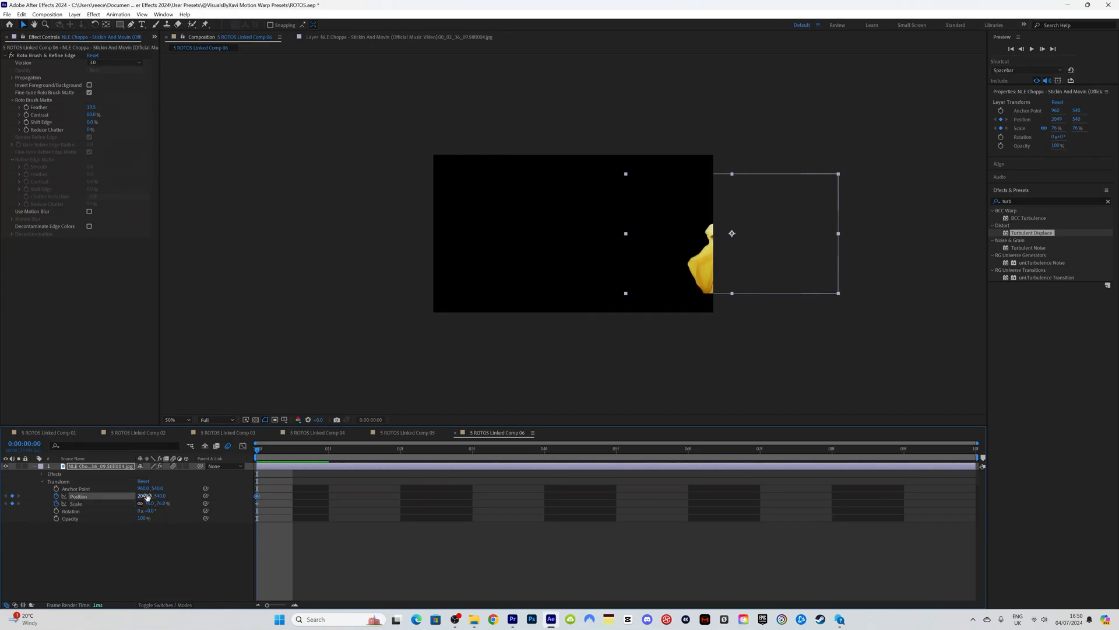
pyautogui.moveTo(146, 496); pyautogui.dragTo(60, 510)
pyautogui.moveTo(143, 496); pyautogui.dragTo(481, 478)
pyautogui.moveTo(311, 461); pyautogui.dragTo(669, 474)
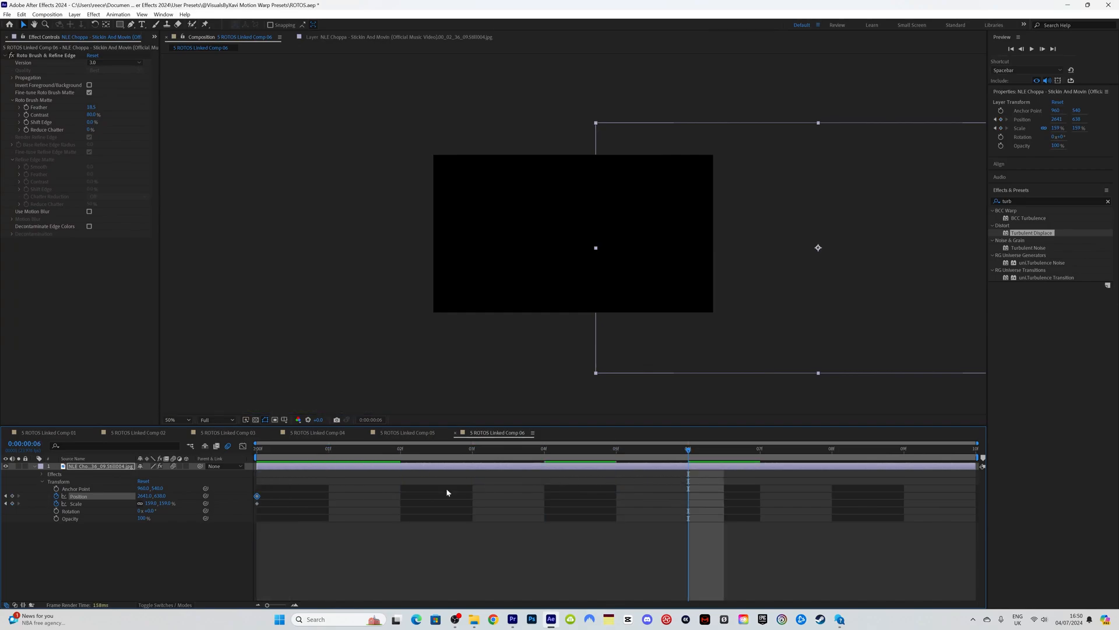
pyautogui.moveTo(38, 495); pyautogui.dragTo(69, 505)
pyautogui.rightClick(77, 504)
# Step: Reset Position and Scale to centre at 100%, then move those end keyframes to frame 8
pyautogui.click(102, 445)
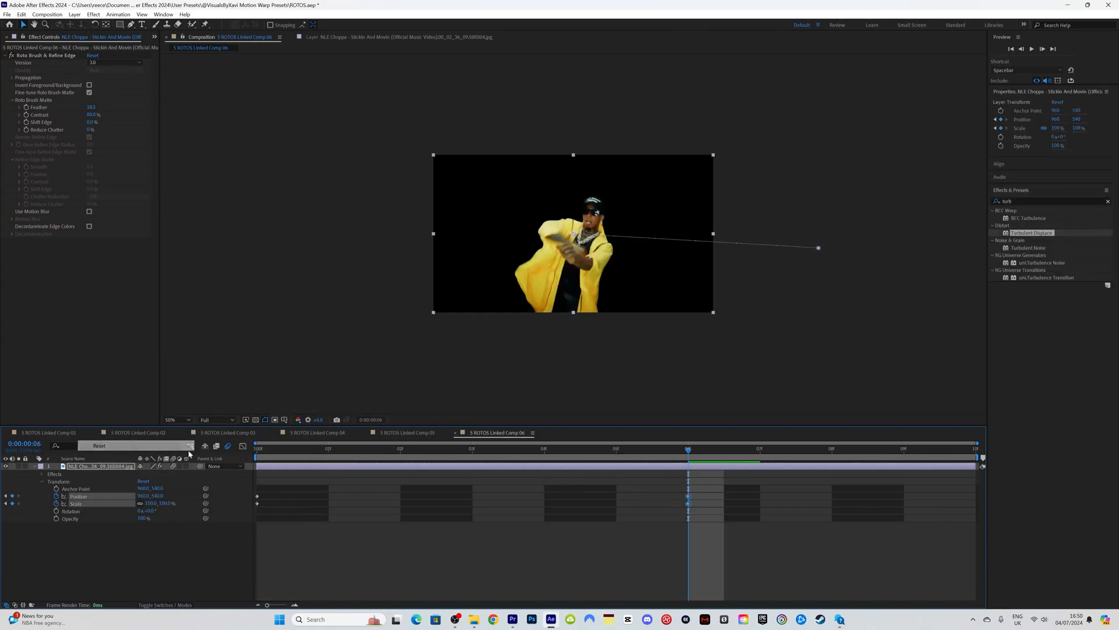
pyautogui.press('space')
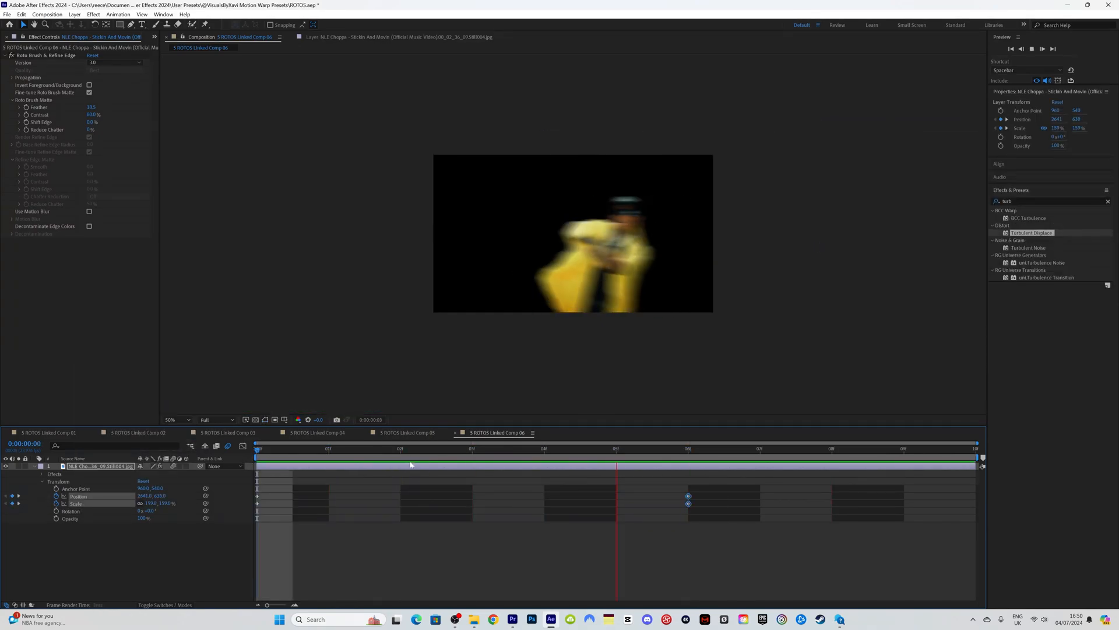
pyautogui.press('space')
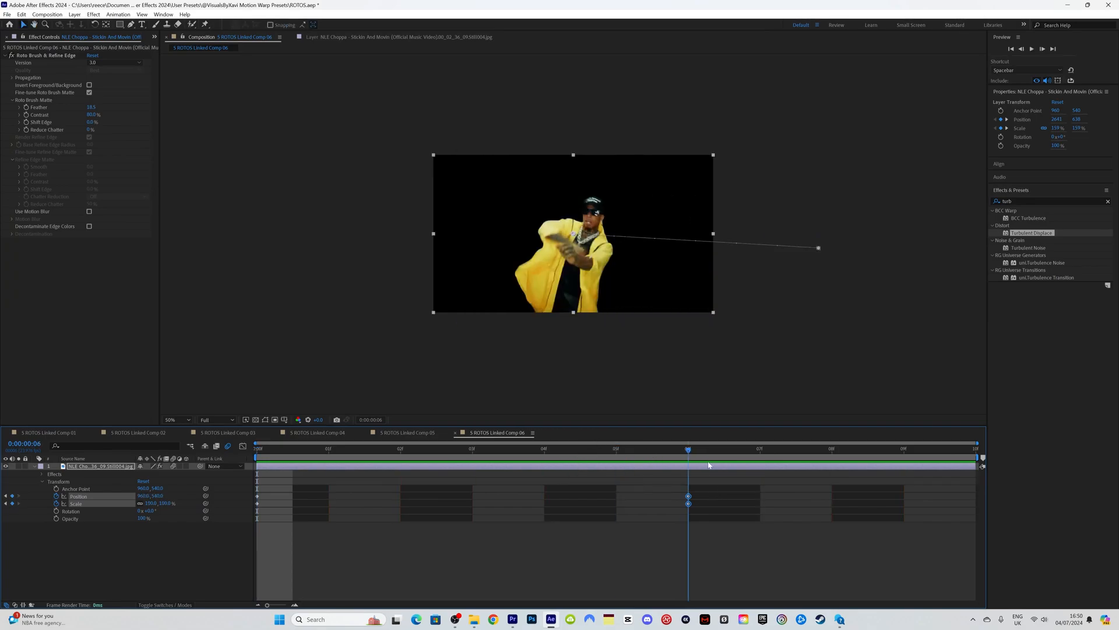
pyautogui.moveTo(718, 515); pyautogui.dragTo(683, 493)
pyautogui.moveTo(688, 497); pyautogui.dragTo(832, 497)
# Step: Keyframe Rotation at about 201° on frame 0 and reset it upright at frame 8
pyautogui.press('Home')
pyautogui.click(56, 511)
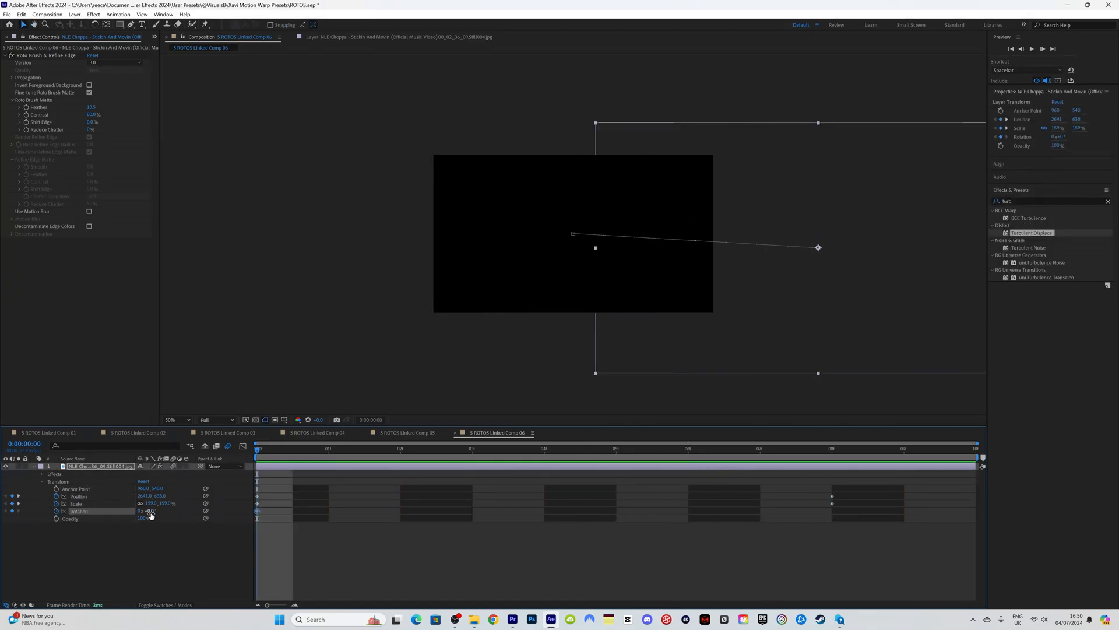
pyautogui.moveTo(152, 515); pyautogui.dragTo(242, 515)
pyautogui.press('k')
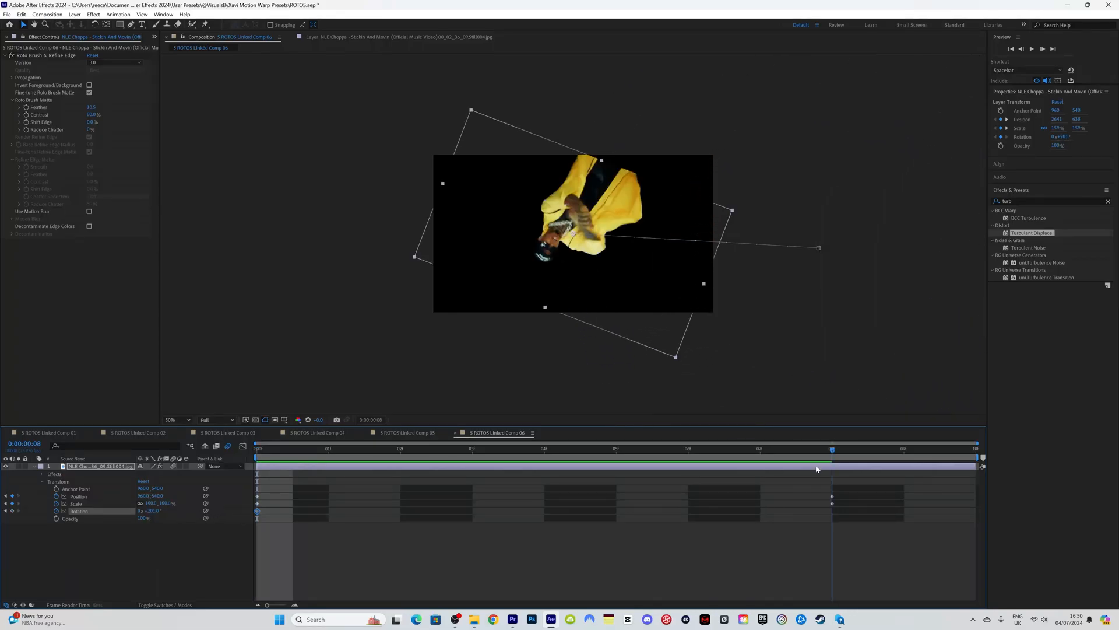
pyautogui.rightClick(101, 513)
pyautogui.click(127, 456)
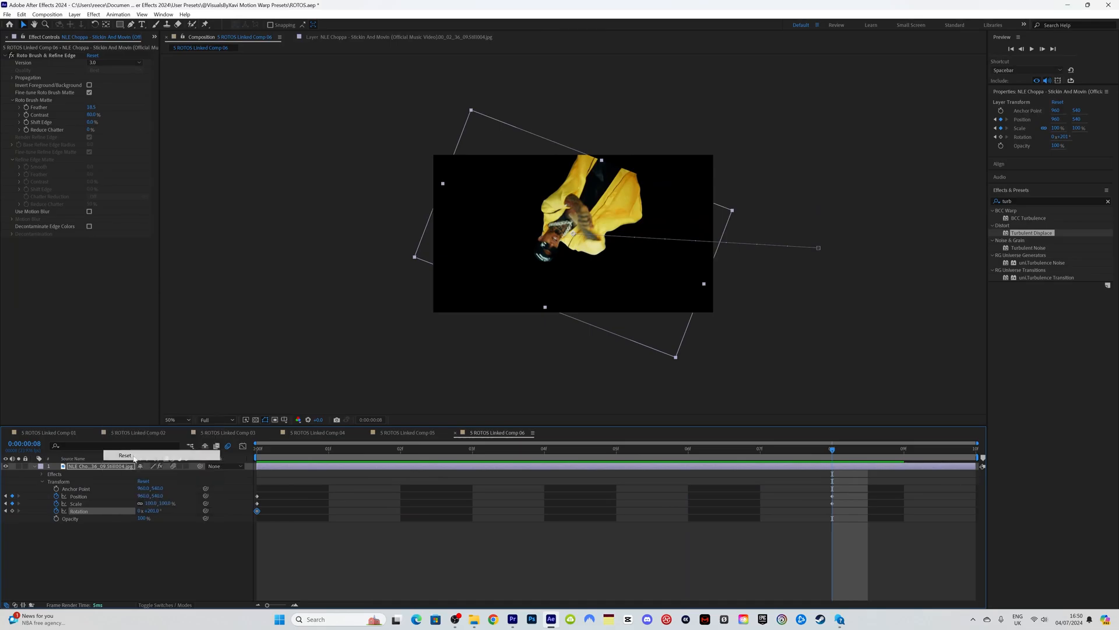
# Step: Apply Easy Ease to all the transform keyframes and preview the spin-in
pyautogui.moveTo(292, 452); pyautogui.dragTo(253, 460)
pyautogui.press('space')
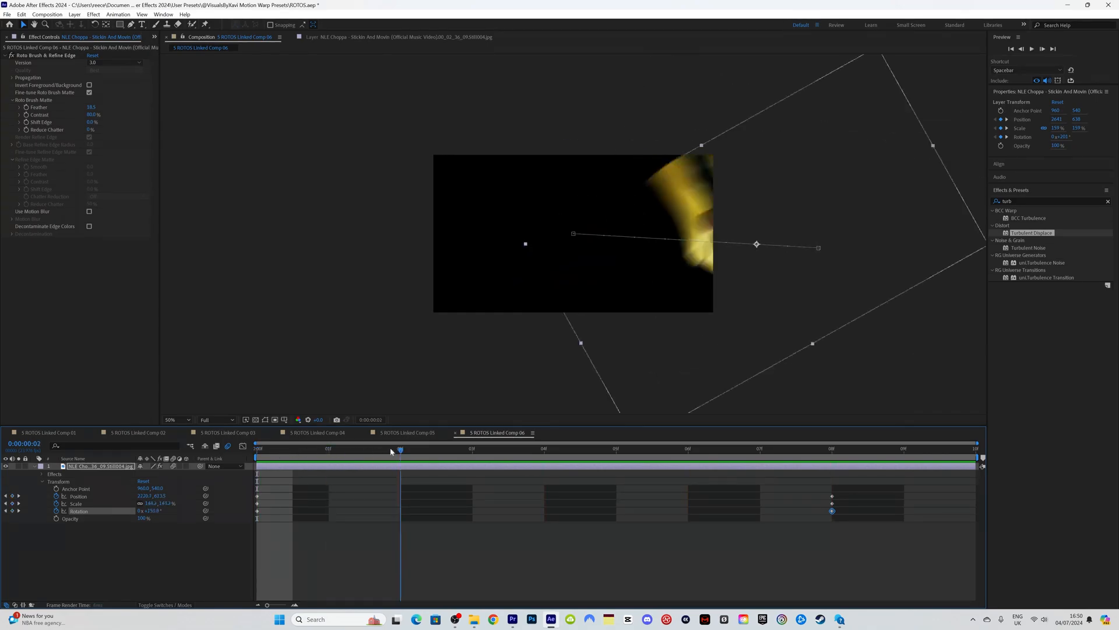
pyautogui.press('space')
pyautogui.press('space')
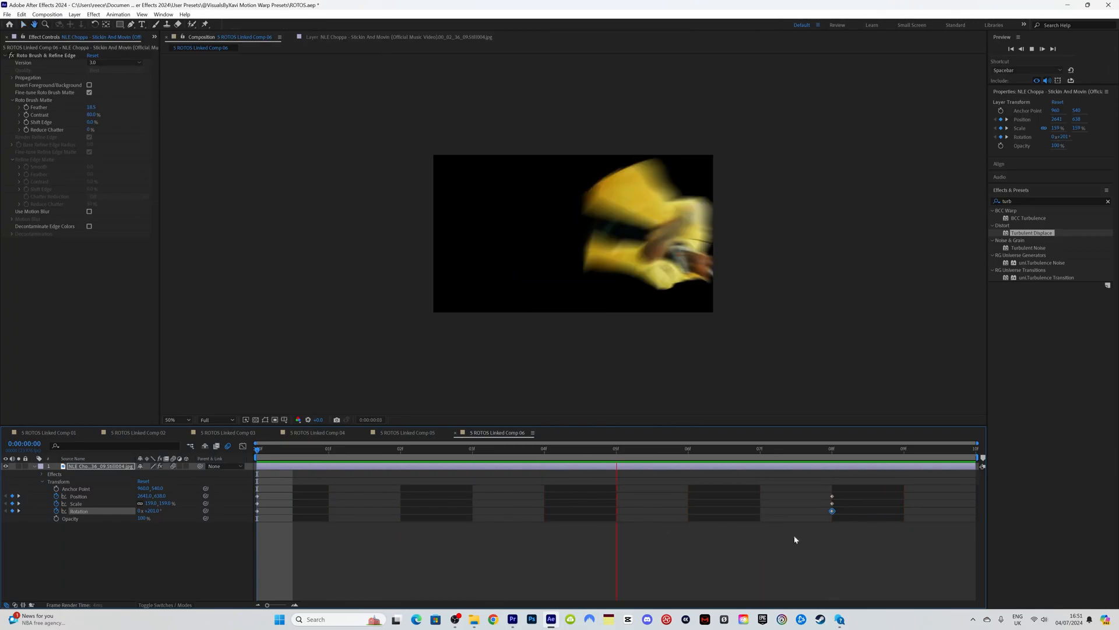
pyautogui.moveTo(860, 534); pyautogui.dragTo(237, 481)
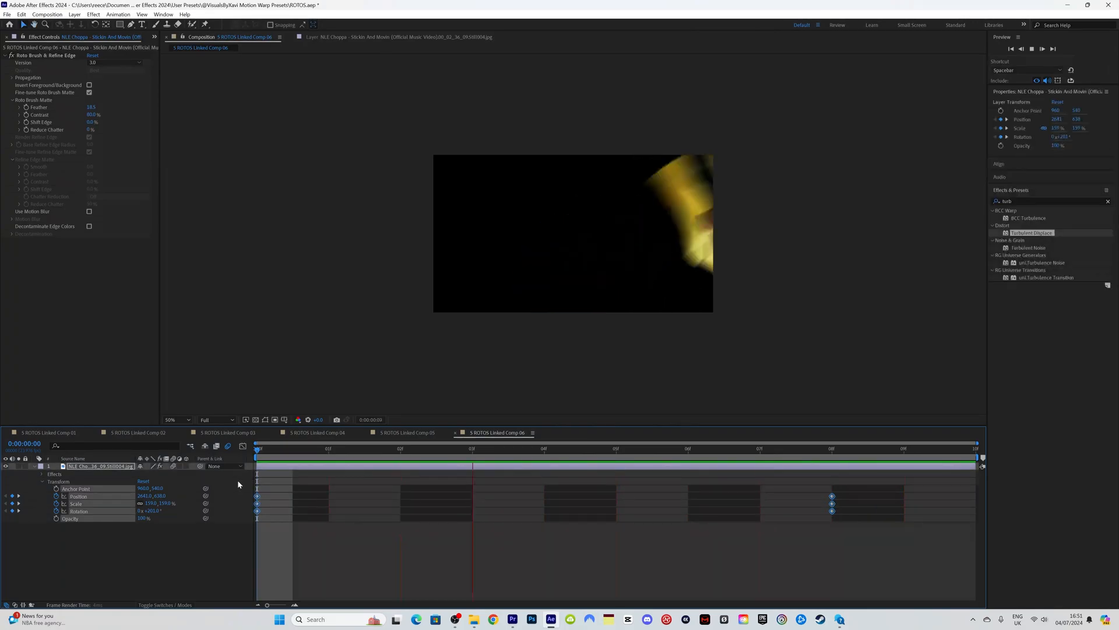
pyautogui.press('F9')
pyautogui.press('space')
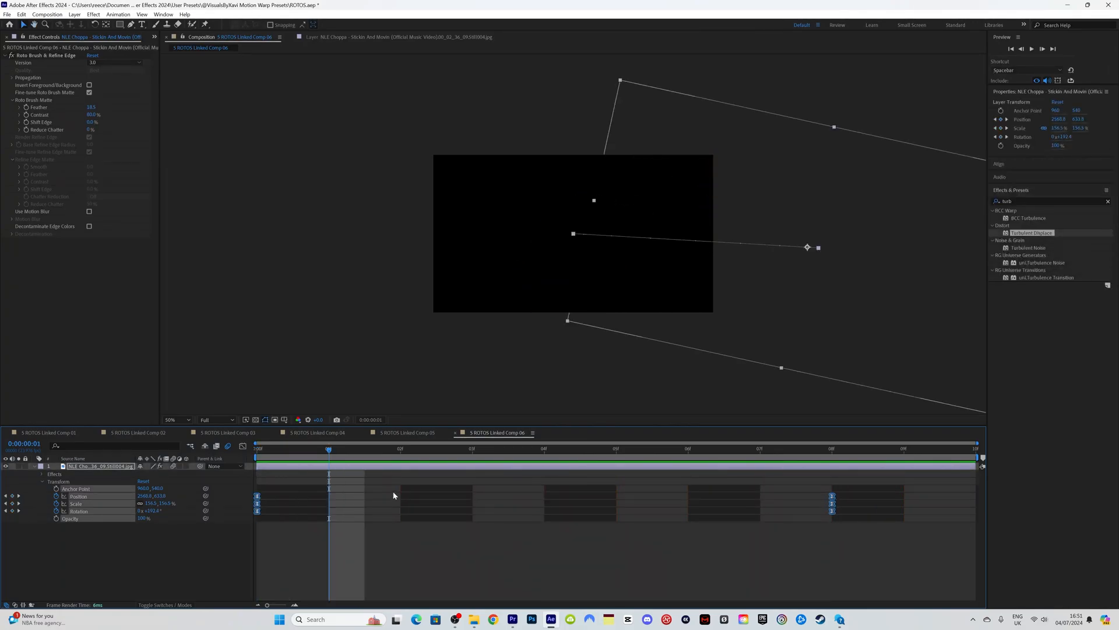
pyautogui.click(280, 450)
pyautogui.press('space')
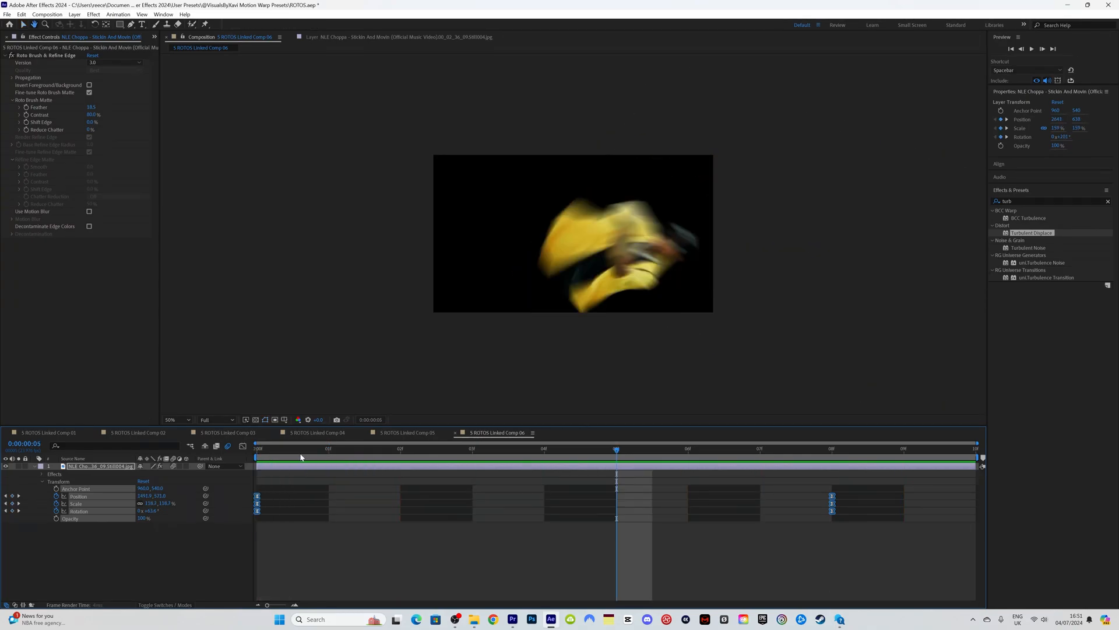
pyautogui.press('space')
pyautogui.moveTo(260, 453); pyautogui.dragTo(832, 472)
# Step: In the Graph Editor, stretch keyframe influences to about 68% and 73%, preview, then return to Premiere Pro
pyautogui.hotkey('shift', 'F3')
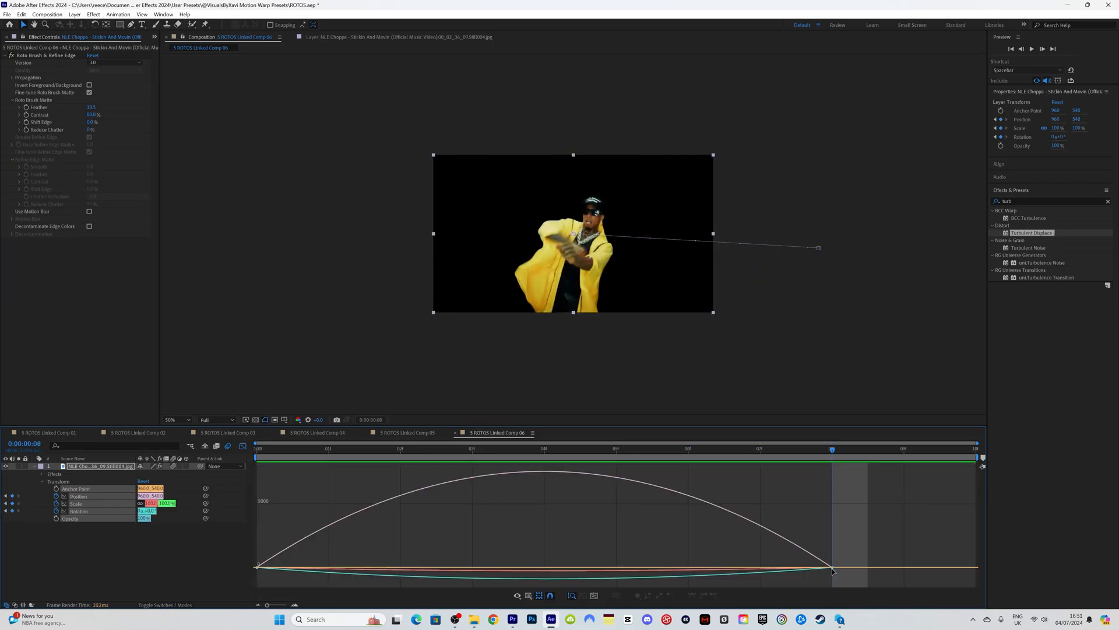
pyautogui.moveTo(721, 571); pyautogui.dragTo(618, 568)
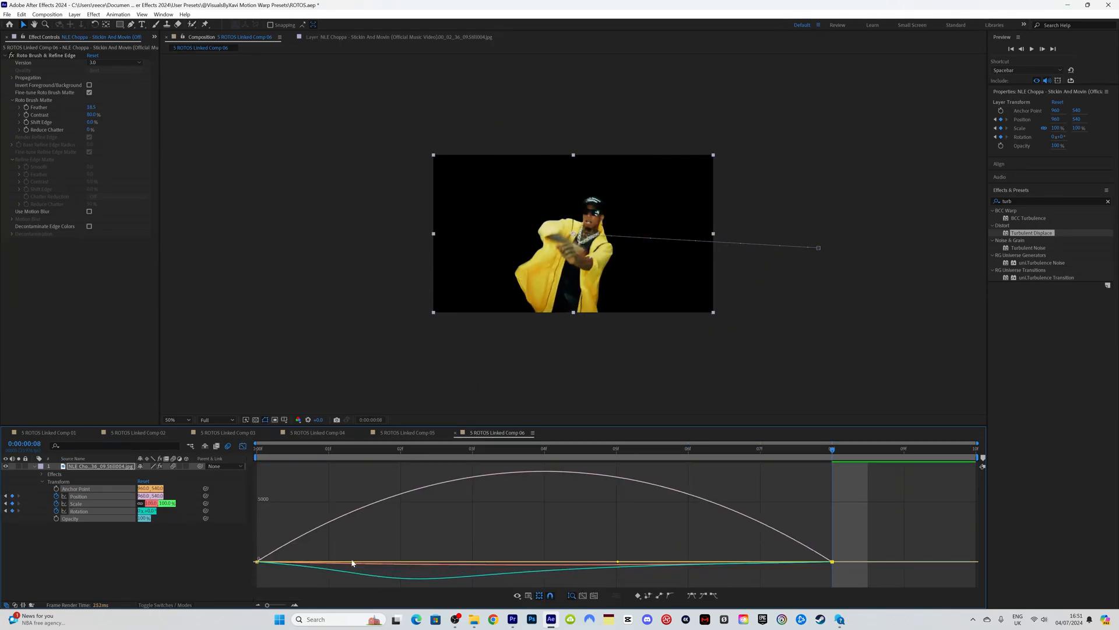
pyautogui.moveTo(352, 563); pyautogui.dragTo(472, 564)
pyautogui.click(406, 457)
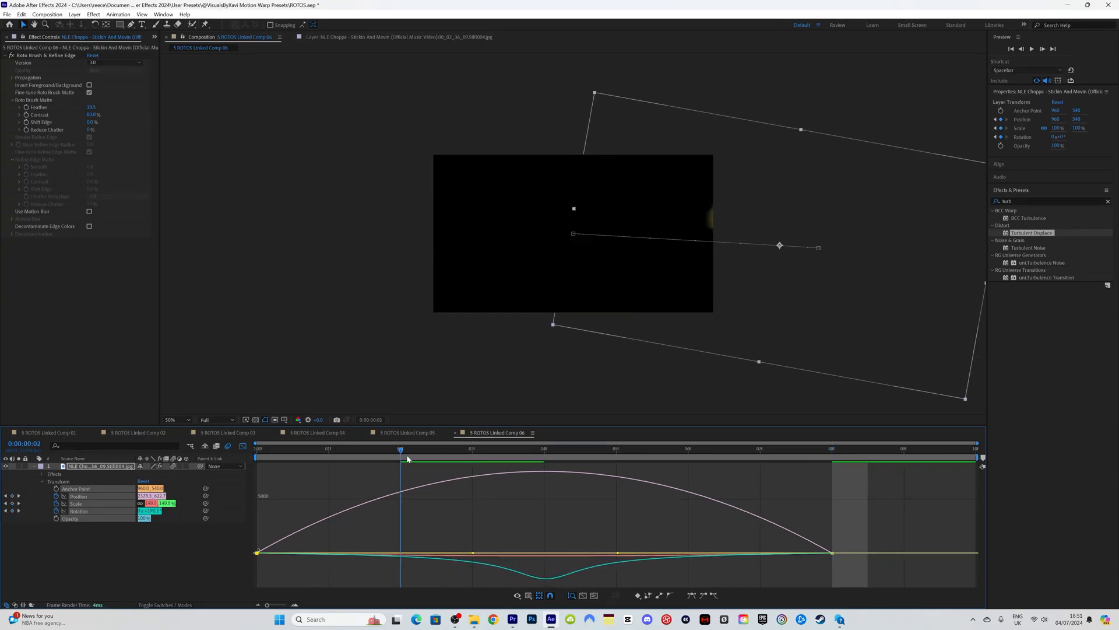
pyautogui.press('space')
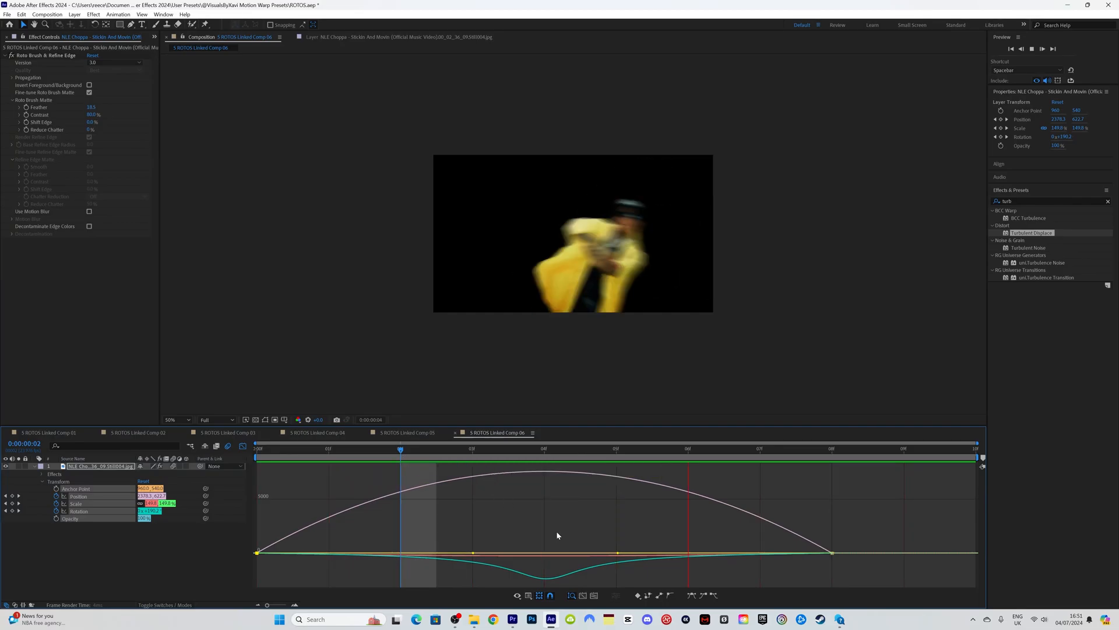
pyautogui.press('space')
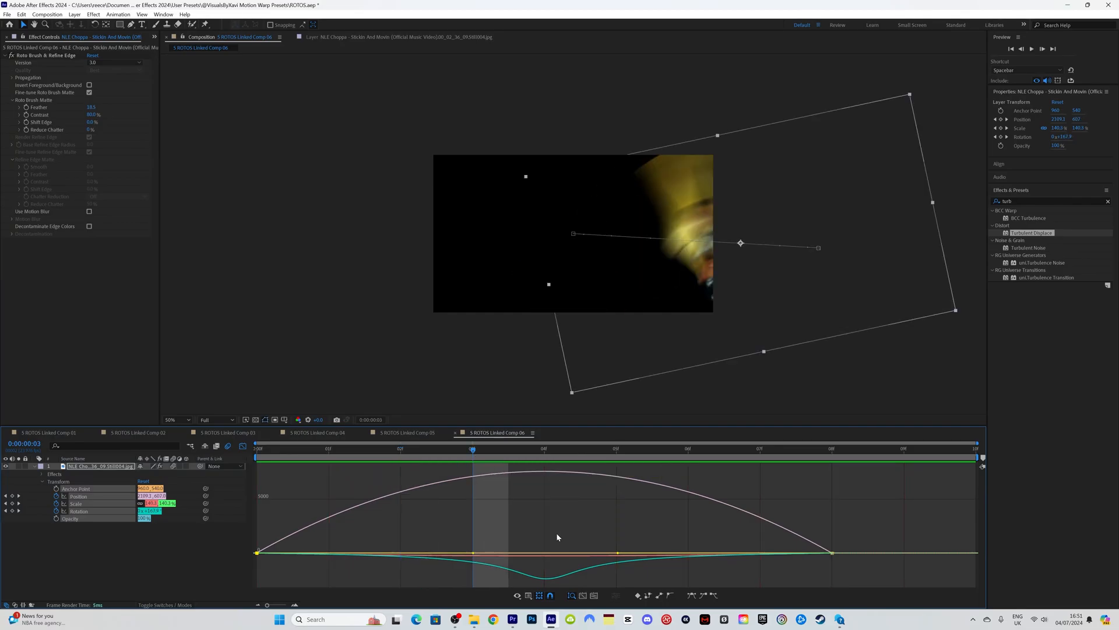
pyautogui.click(513, 620)
# Step: Replay the clone section, then replace the clip at 02:37:02 with a linked After Effects composition
pyautogui.press('space')
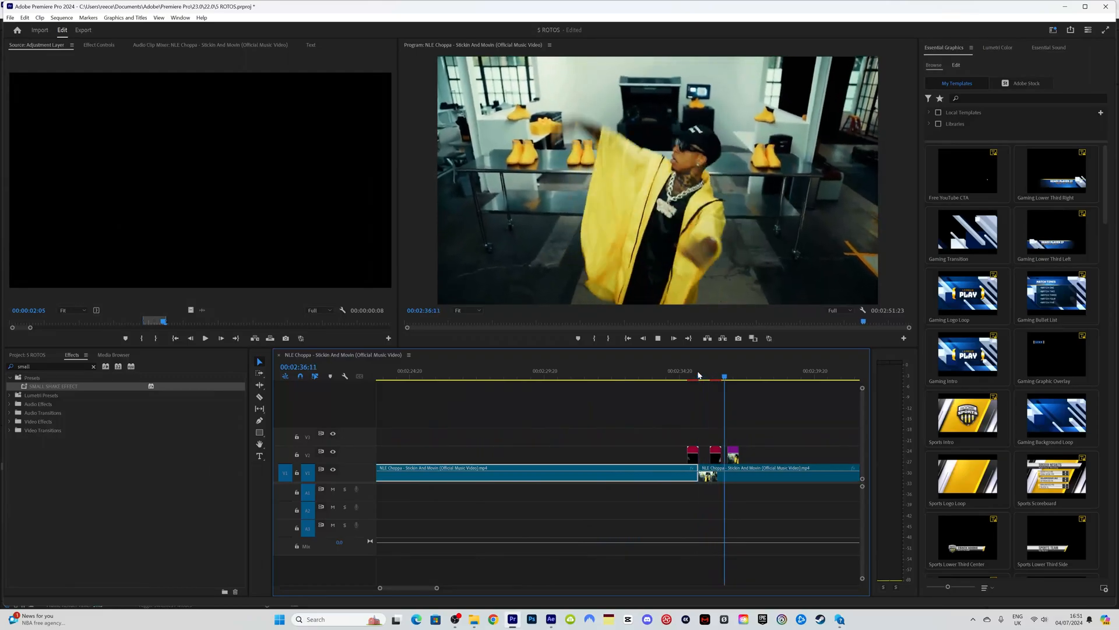
pyautogui.click(673, 373)
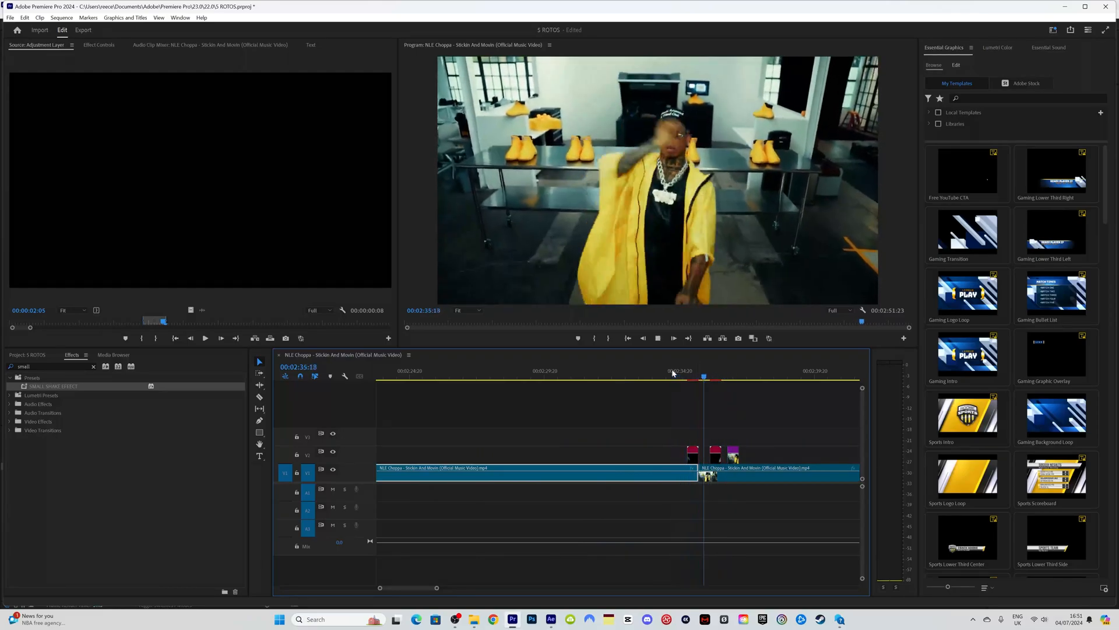
pyautogui.click(672, 374)
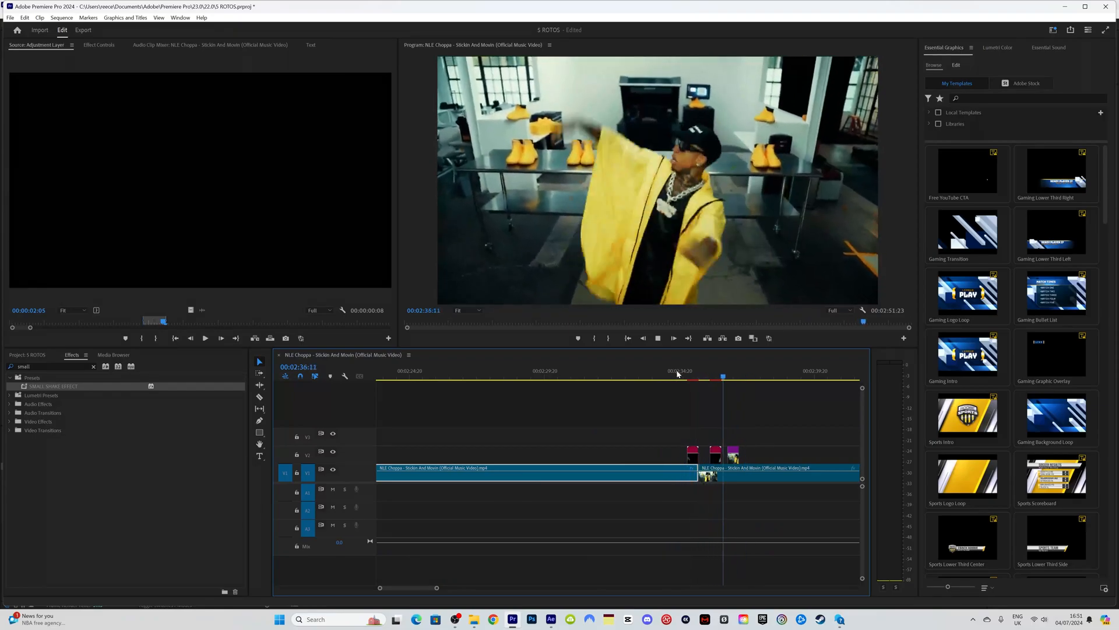
pyautogui.press('space')
pyautogui.rightClick(732, 454)
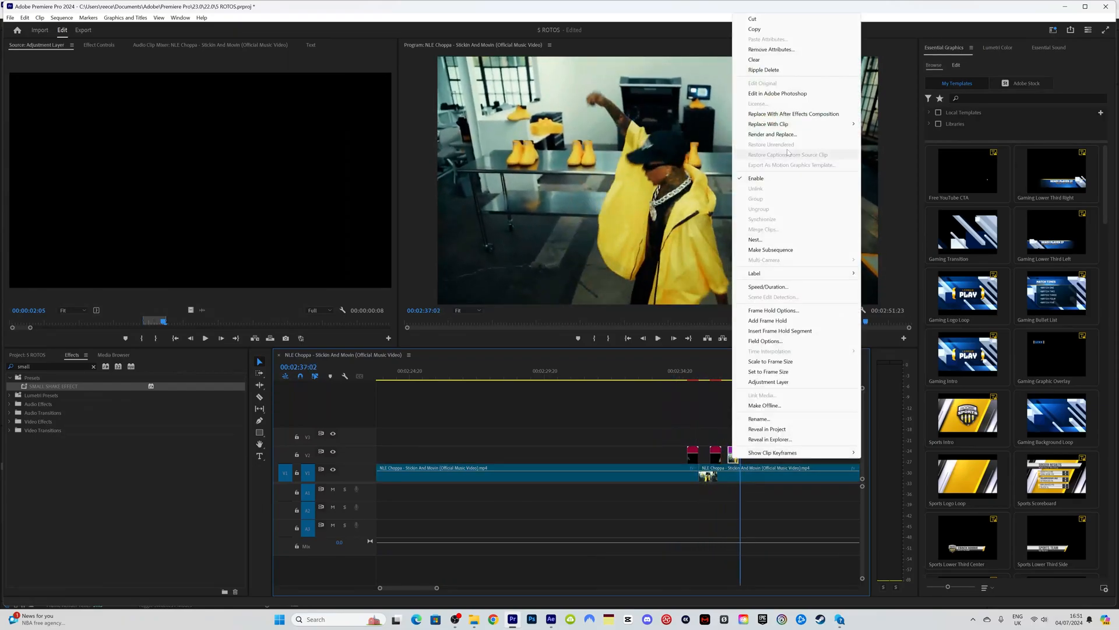
pyautogui.click(787, 115)
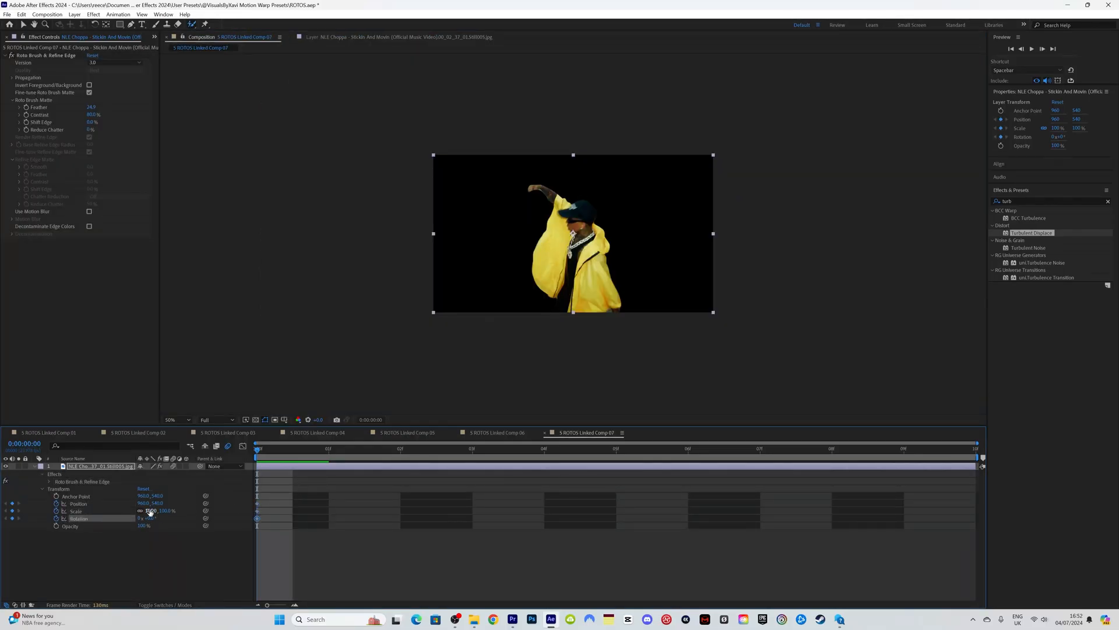
# Step: At frame 0, shrink the clone to 45% and move it down below the frame
pyautogui.moveTo(150, 512); pyautogui.dragTo(127, 511)
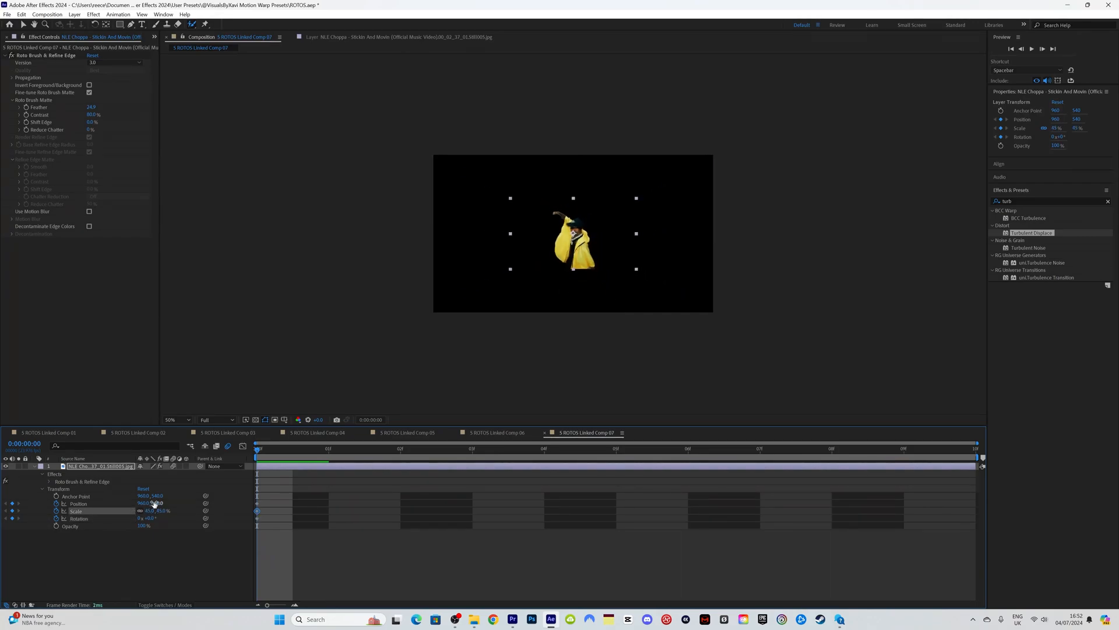
pyautogui.moveTo(195, 502); pyautogui.dragTo(415, 514)
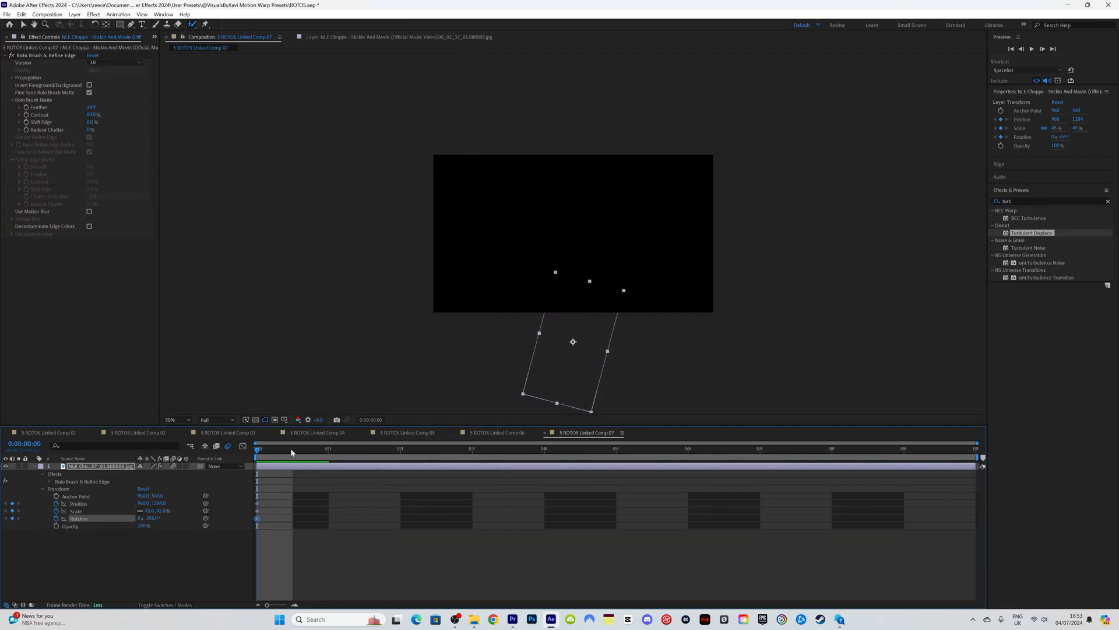
pyautogui.press('space')
# Step: Reset Position, Scale and Rotation at frame 6, select all the keyframes, and preview the motion-blurred clone
pyautogui.keyDown('shift'); pyautogui.click(78, 503); pyautogui.keyUp('shift')
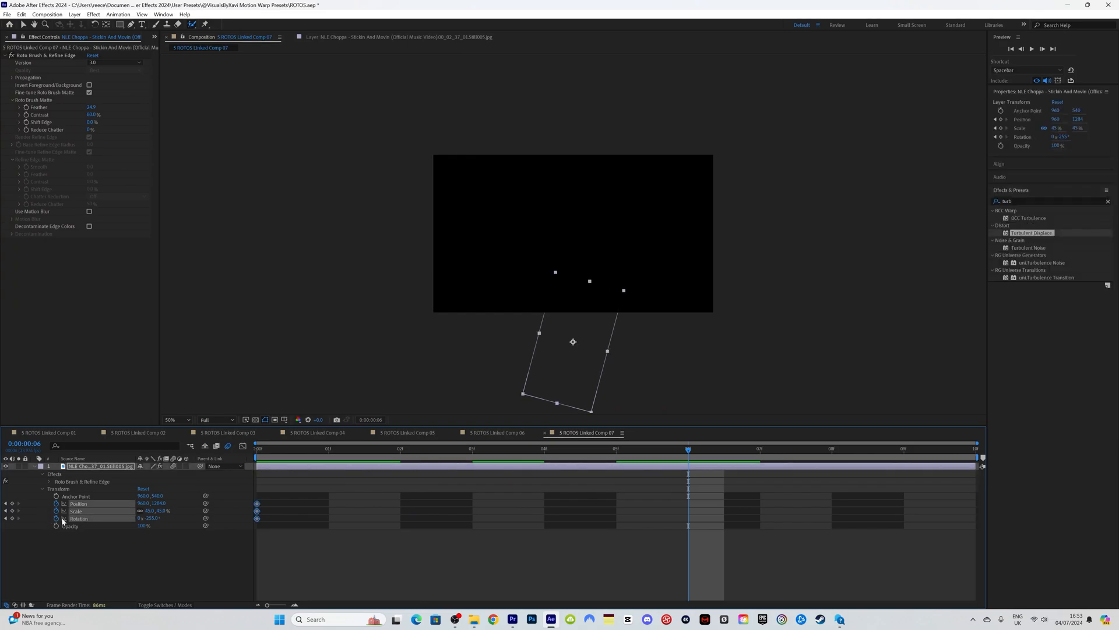
pyautogui.rightClick(88, 518)
pyautogui.click(110, 463)
pyautogui.click(257, 450)
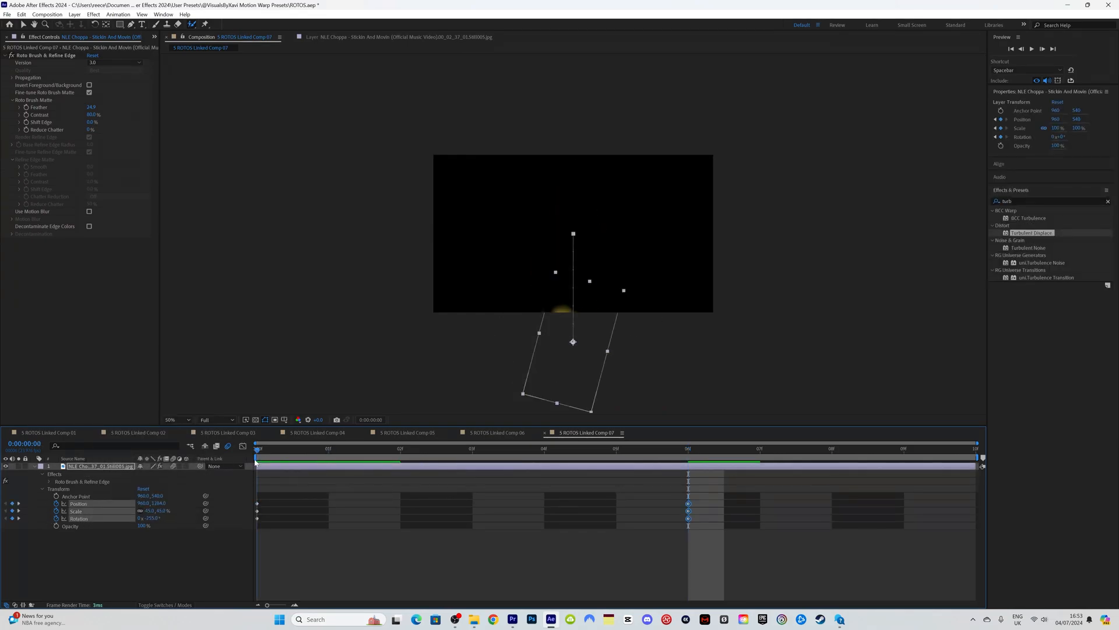
pyautogui.press('space')
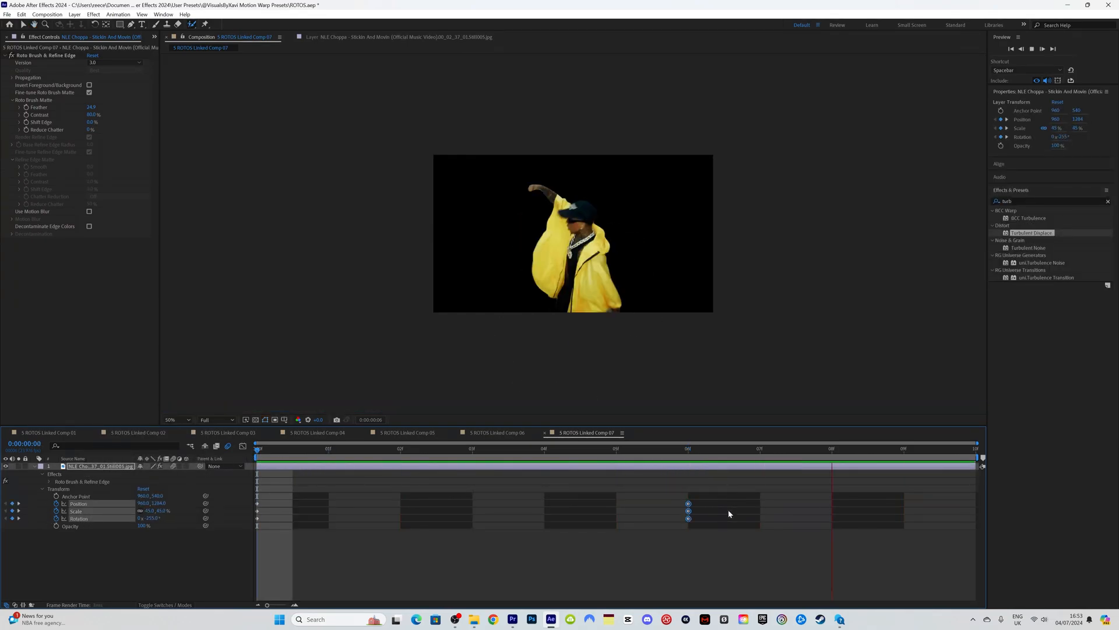
pyautogui.moveTo(722, 531); pyautogui.dragTo(247, 491)
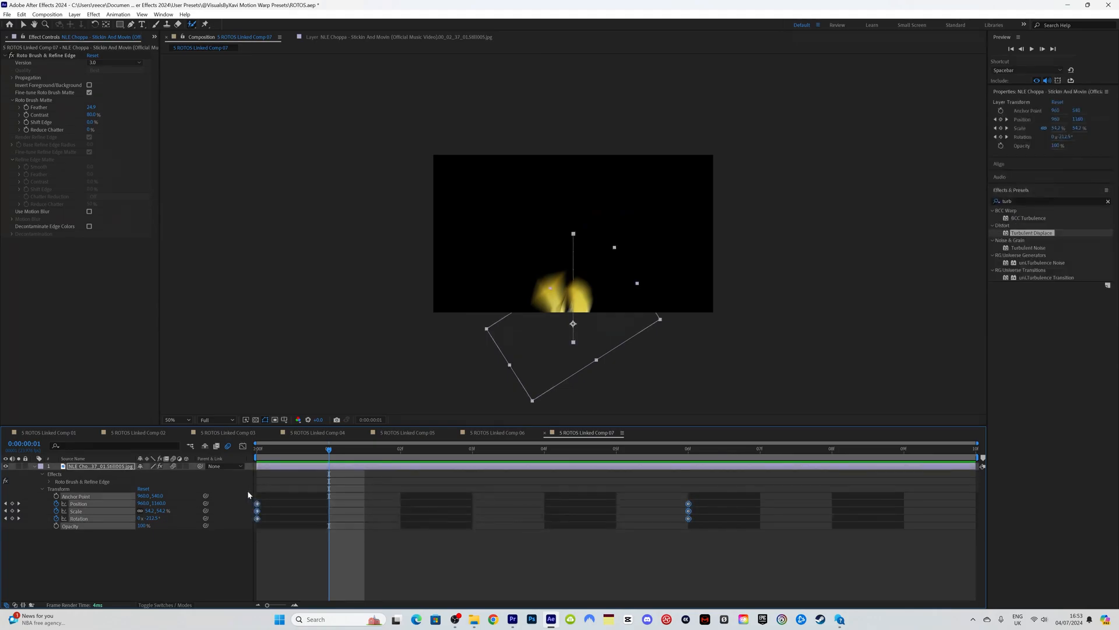
pyautogui.click(262, 457)
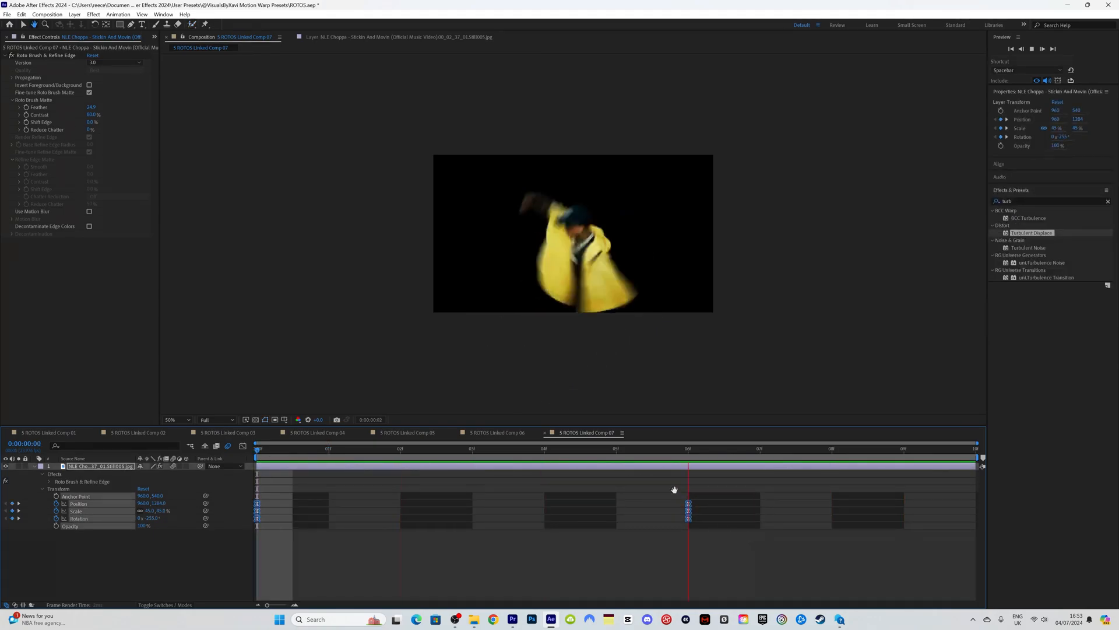
pyautogui.press('space')
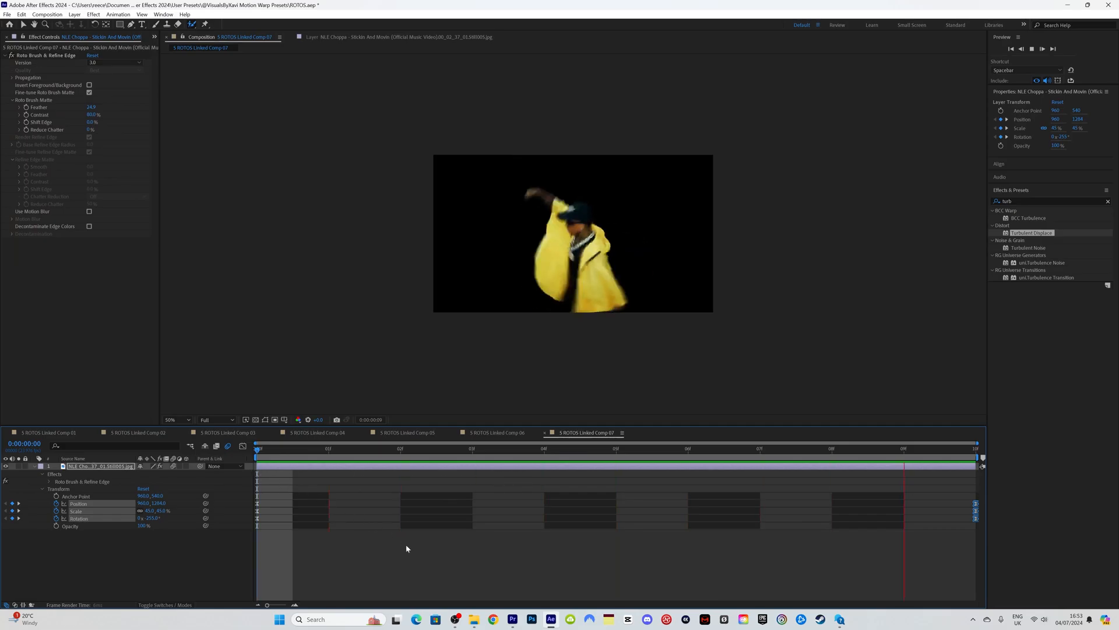
# Step: Back in Premiere Pro, scrub and play the new clone section around the cut near 2:35
pyautogui.click(512, 619)
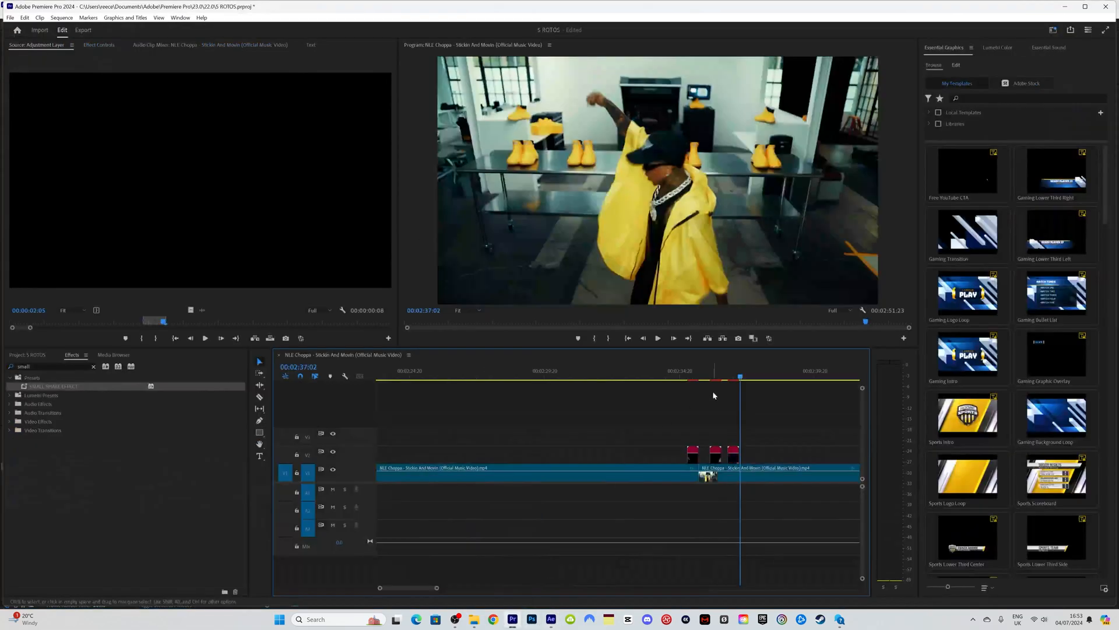
pyautogui.moveTo(732, 376); pyautogui.dragTo(660, 377)
pyautogui.press('space')
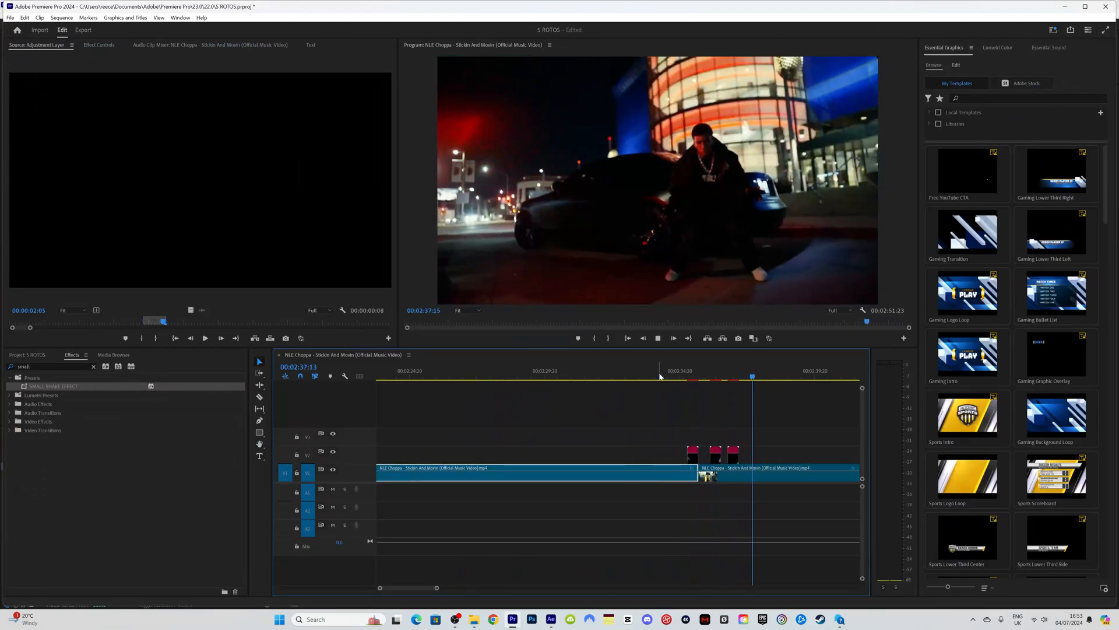
pyautogui.click(710, 376)
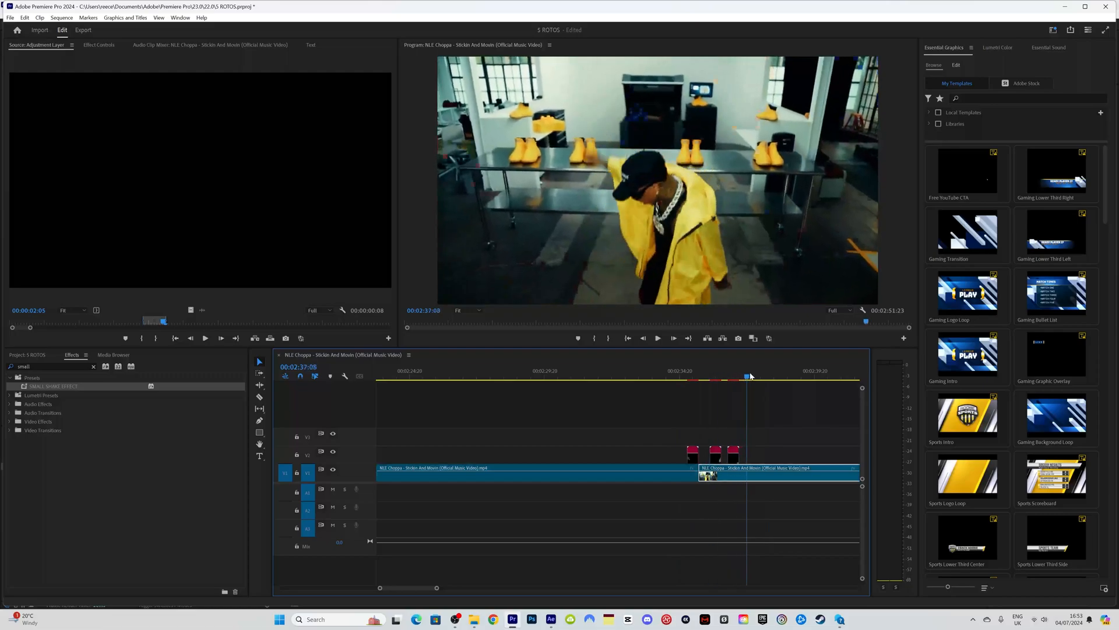
pyautogui.click(710, 376)
pyautogui.moveTo(710, 376); pyautogui.dragTo(680, 379)
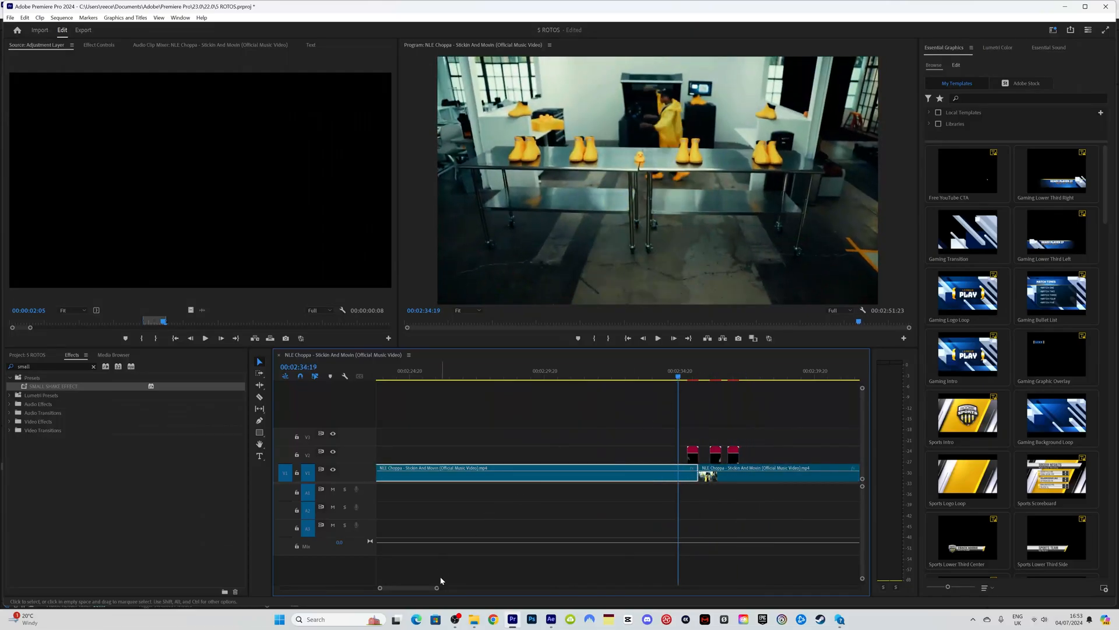
# Step: Zoom the timeline in and scrub across the cut to find the exact spot
pyautogui.scroll(5, 644, 470)
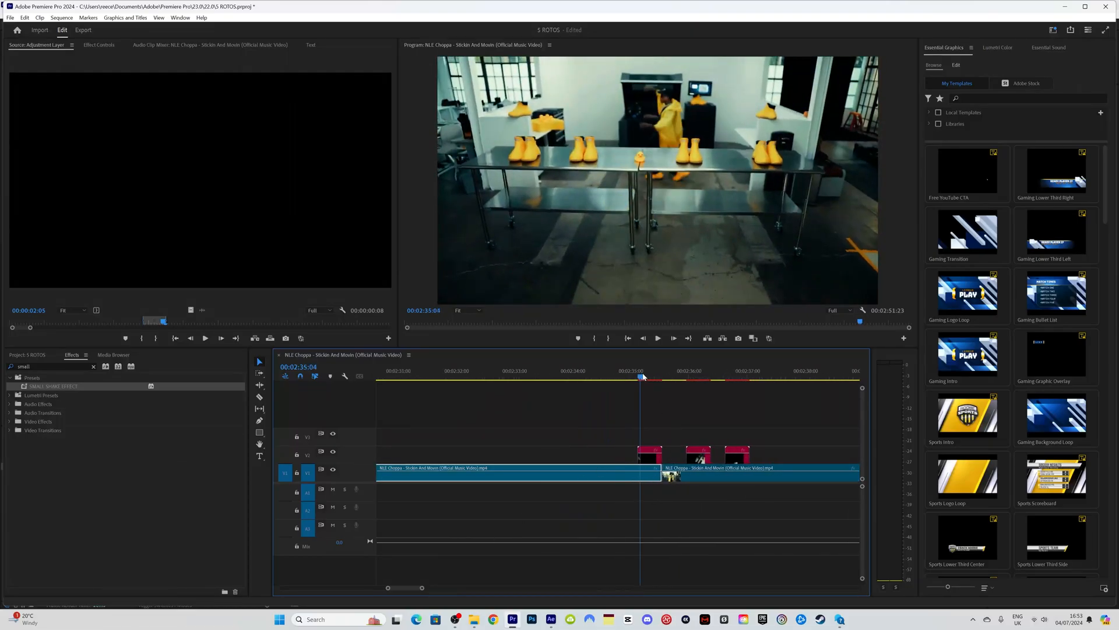
pyautogui.moveTo(643, 378); pyautogui.dragTo(662, 373)
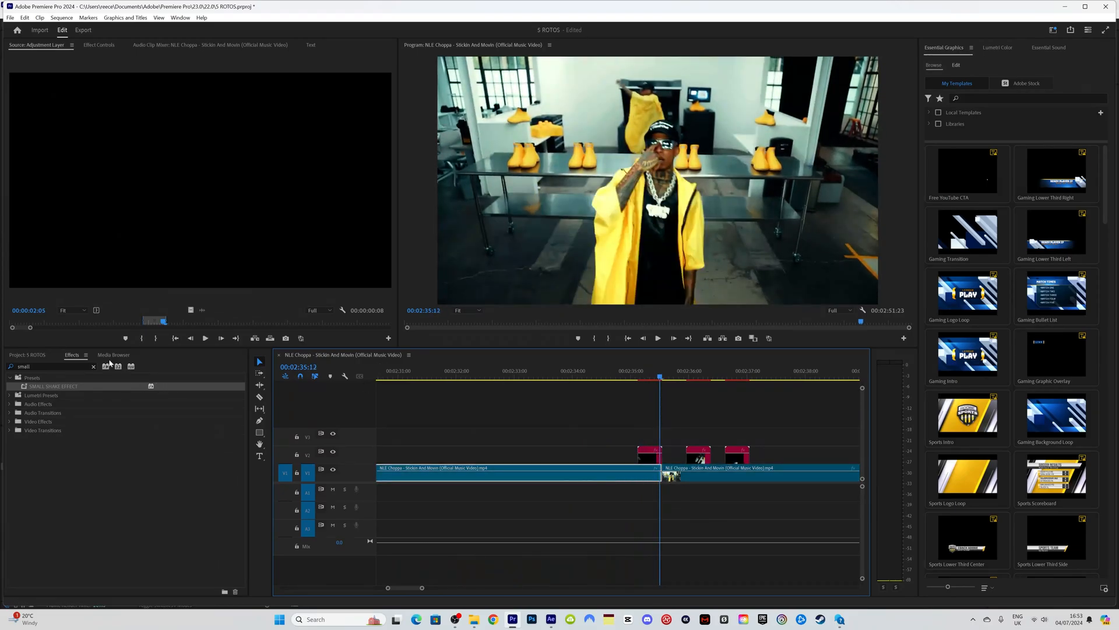
pyautogui.click(41, 366)
# Step: Place the Adjustment Layer on V3 at the cut and apply the SMALL SHAKE EFFECT preset
pyautogui.click(27, 354)
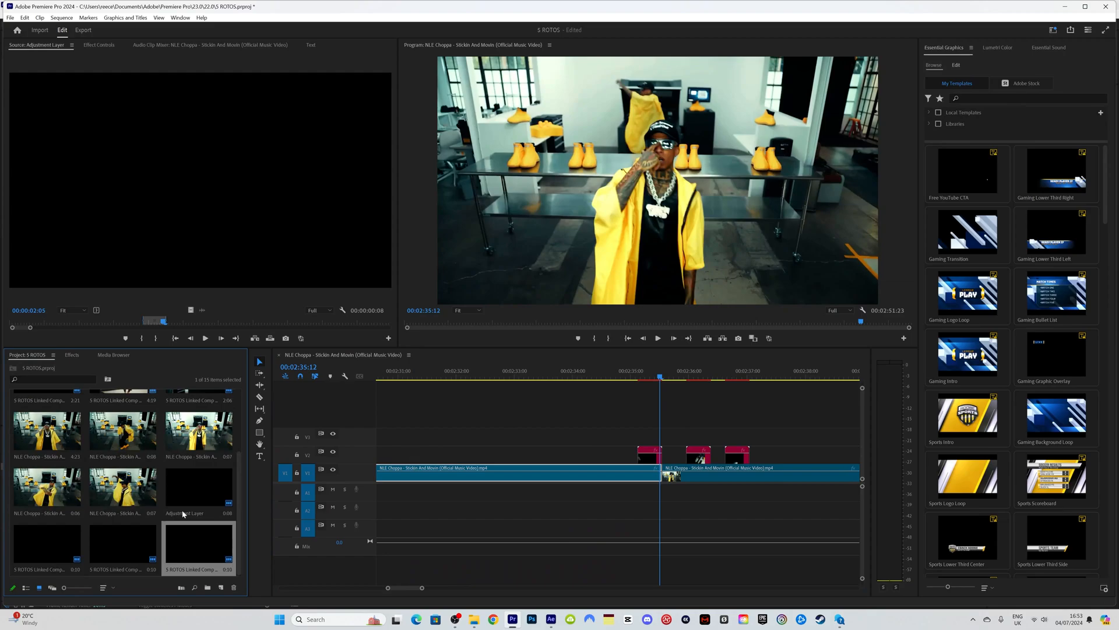
pyautogui.doubleClick(199, 543)
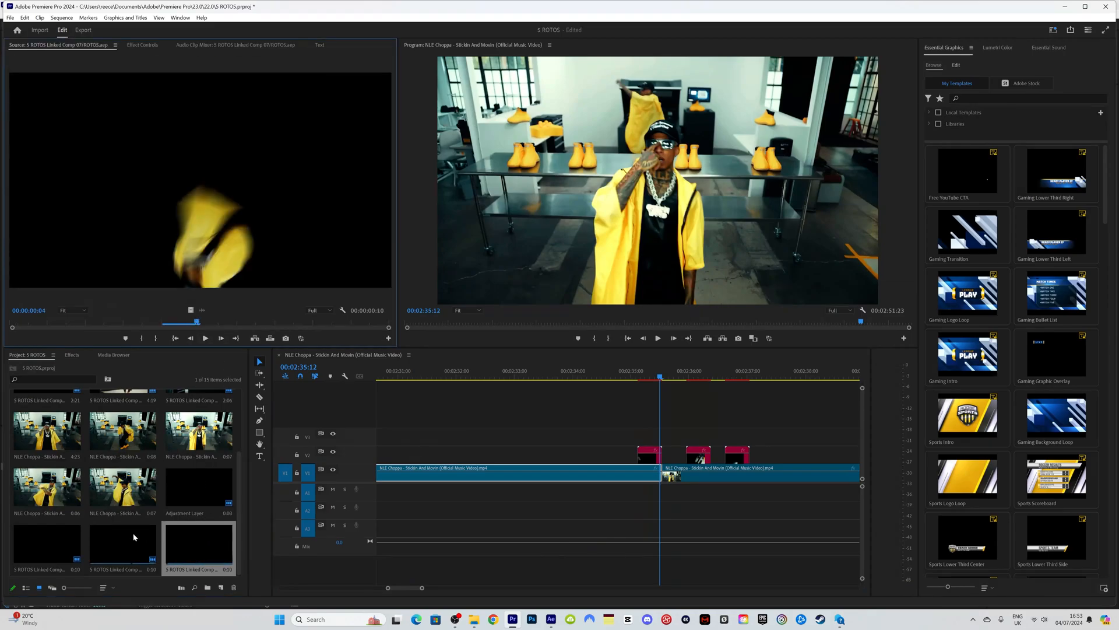
pyautogui.doubleClick(199, 488)
pyautogui.moveTo(192, 310); pyautogui.dragTo(602, 392)
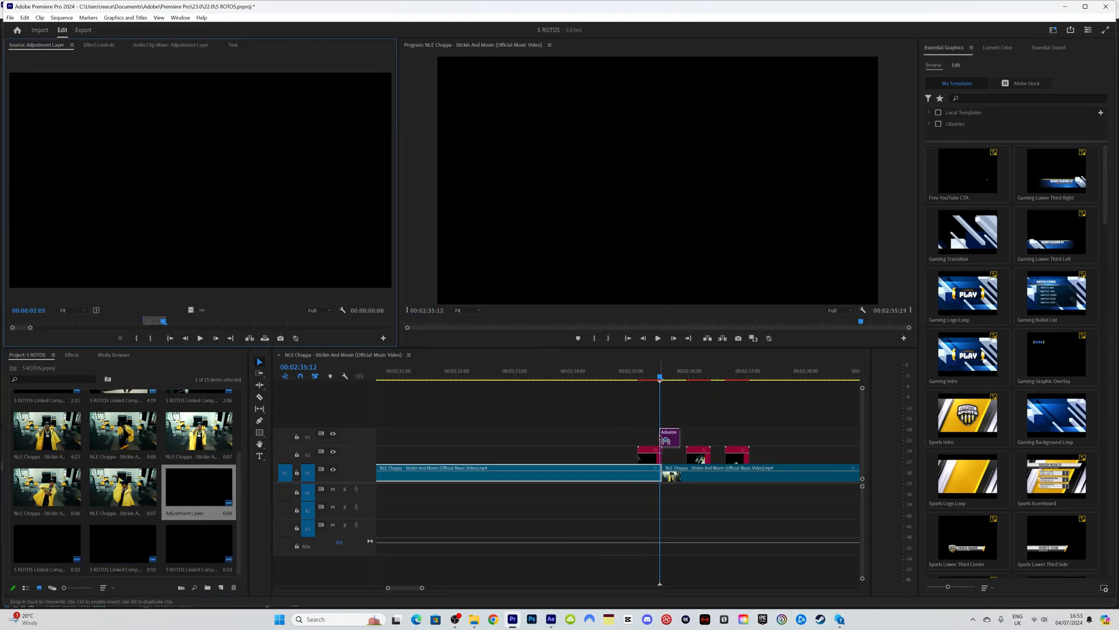
pyautogui.moveTo(667, 439); pyautogui.dragTo(668, 439)
pyautogui.moveTo(654, 378); pyautogui.dragTo(658, 378)
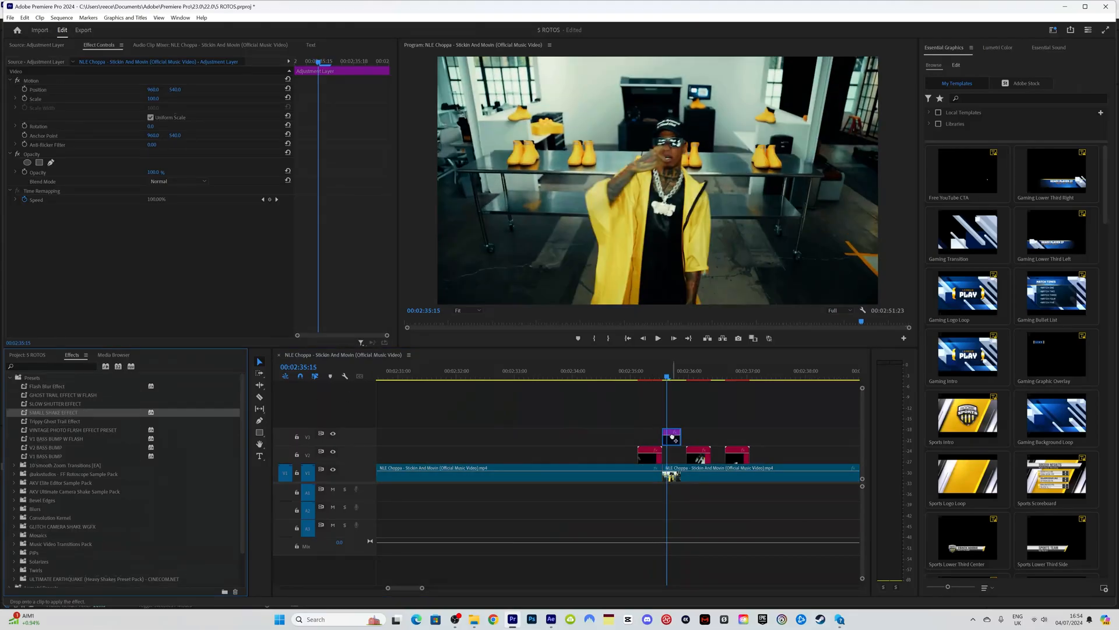
pyautogui.moveTo(672, 437); pyautogui.dragTo(673, 437)
# Step: Replay the shake from 02:35:00, then Alt-drag a copy of the layer to 02:36:10
pyautogui.moveTo(669, 376); pyautogui.dragTo(678, 376)
pyautogui.press('space')
pyautogui.click(638, 373)
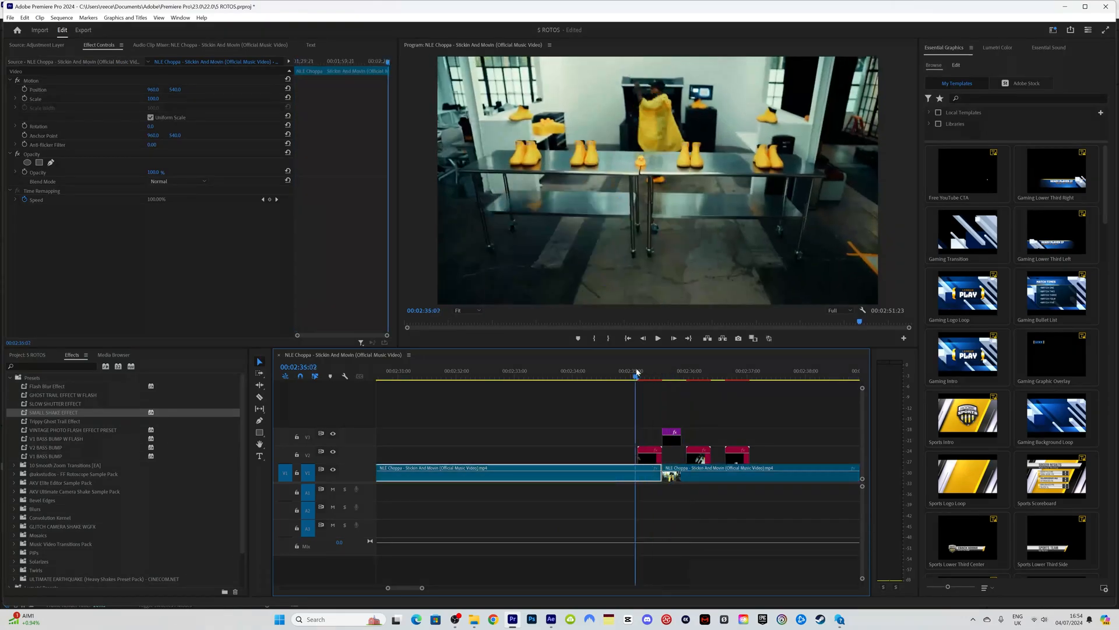
pyautogui.click(639, 368)
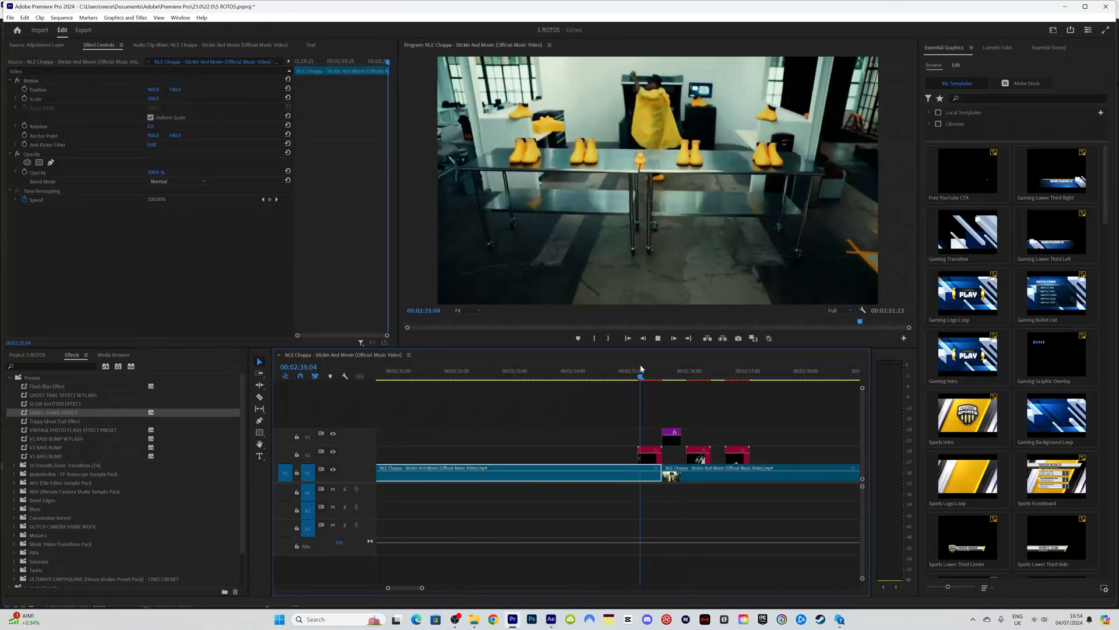
pyautogui.click(640, 367)
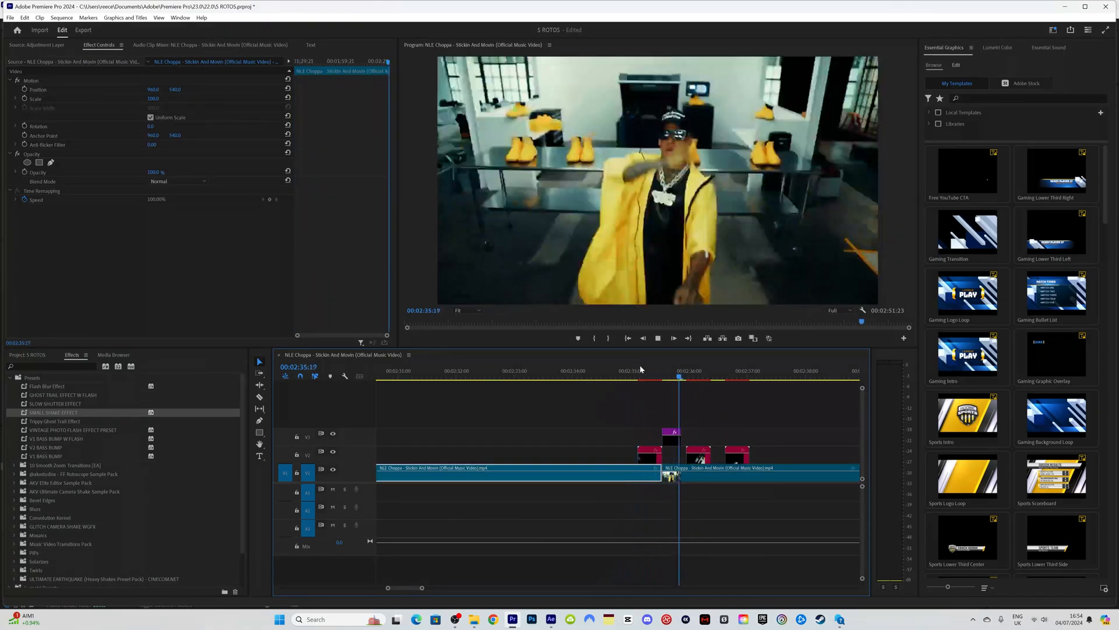
pyautogui.click(632, 367)
pyautogui.click(632, 365)
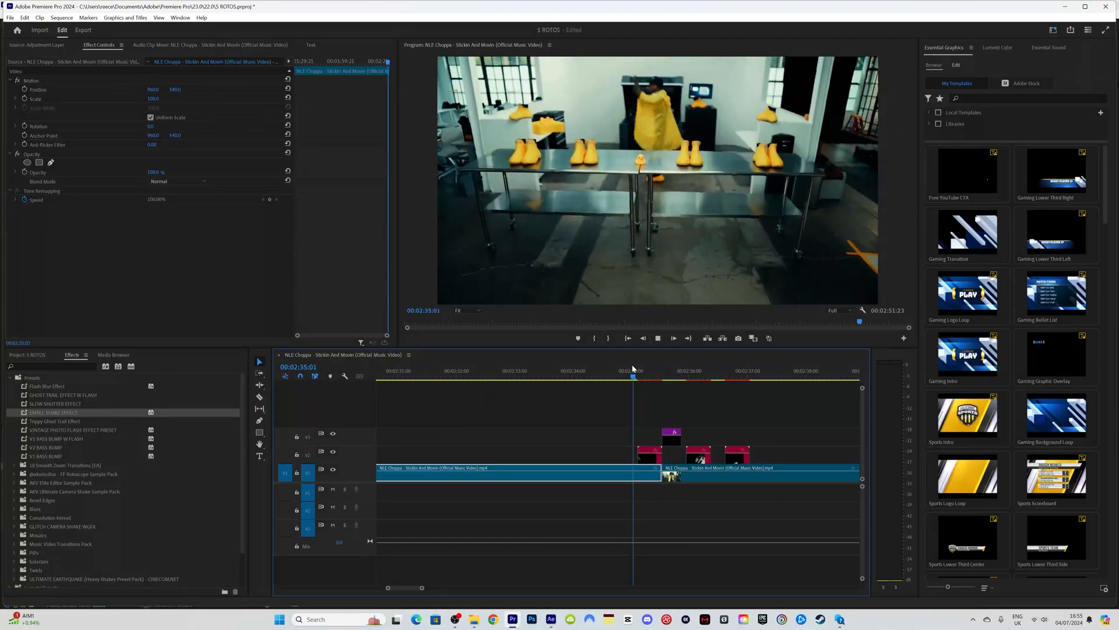
pyautogui.click(632, 365)
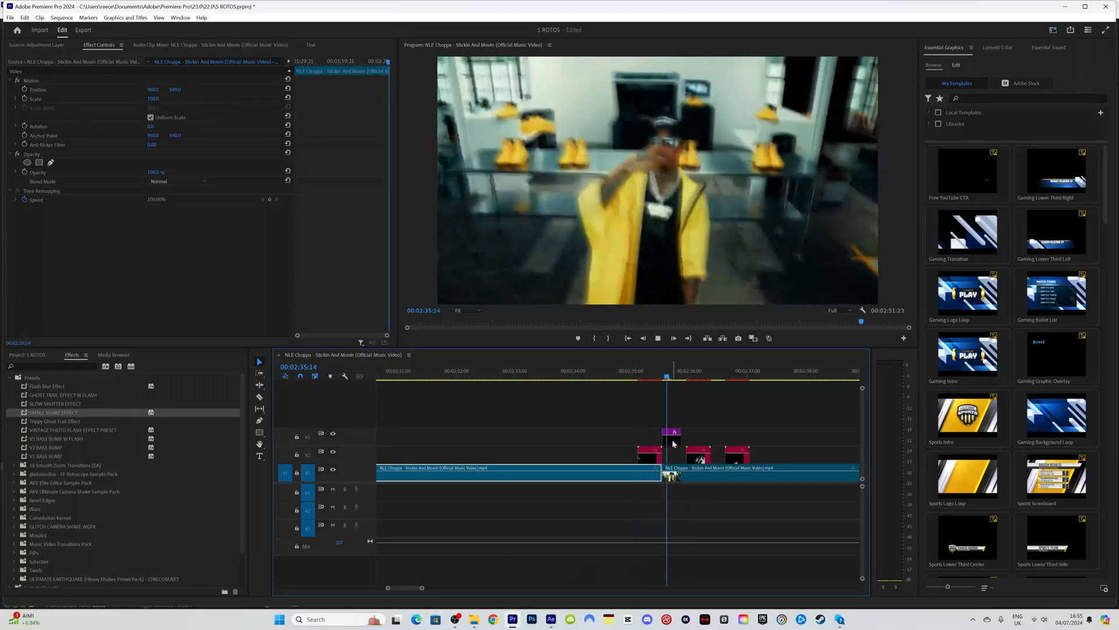
pyautogui.press('space')
pyautogui.keyDown('alt'); pyautogui.moveTo(672, 445); pyautogui.dragTo(721, 441); pyautogui.keyUp('alt')
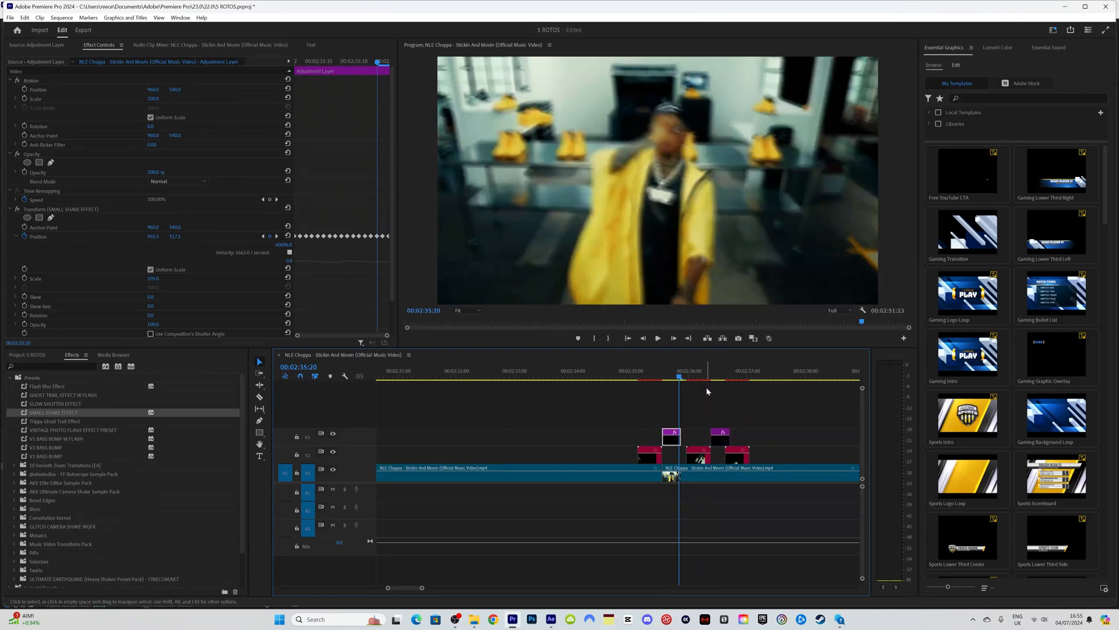
pyautogui.press('space')
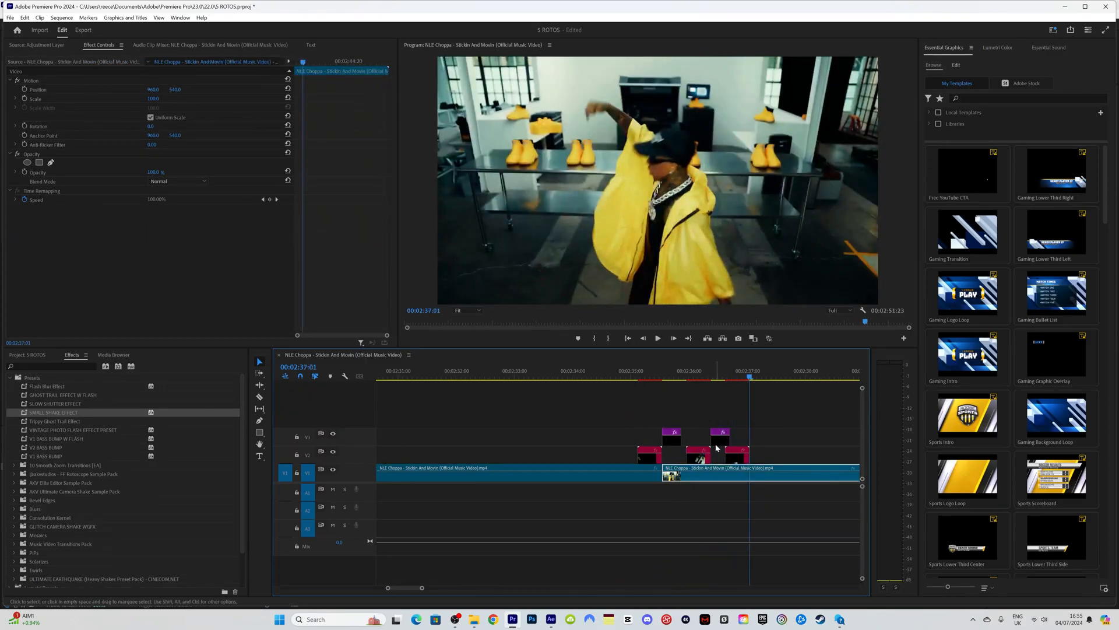
# Step: Alt-drag a third shake layer further along and play back all three shakes
pyautogui.keyDown('alt'); pyautogui.moveTo(722, 438); pyautogui.dragTo(758, 443); pyautogui.keyUp('alt')
pyautogui.click(650, 372)
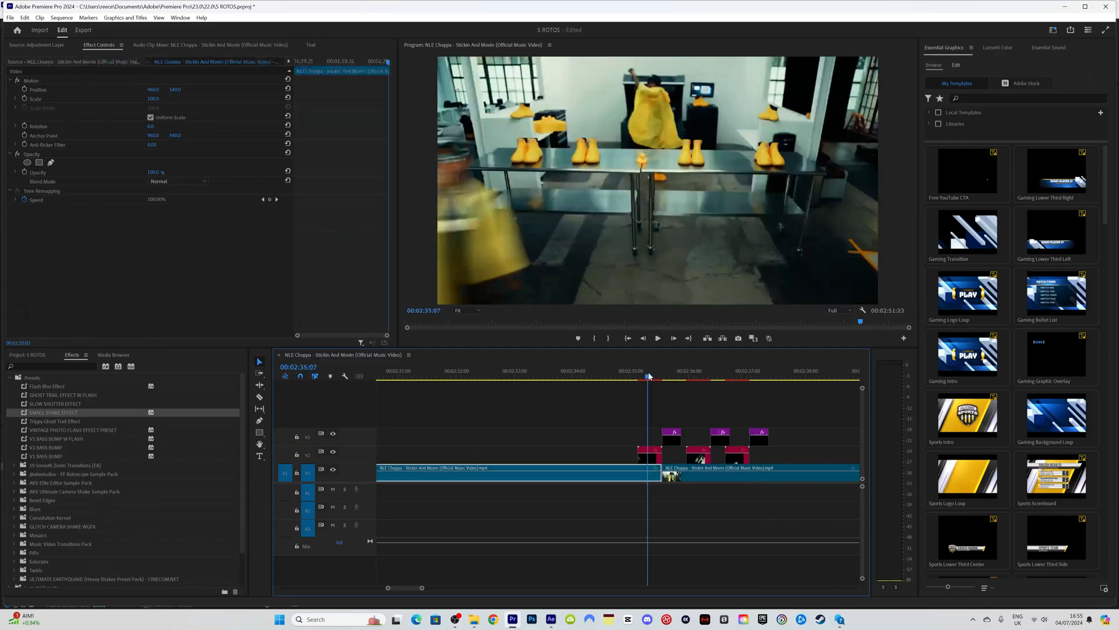
pyautogui.press('space')
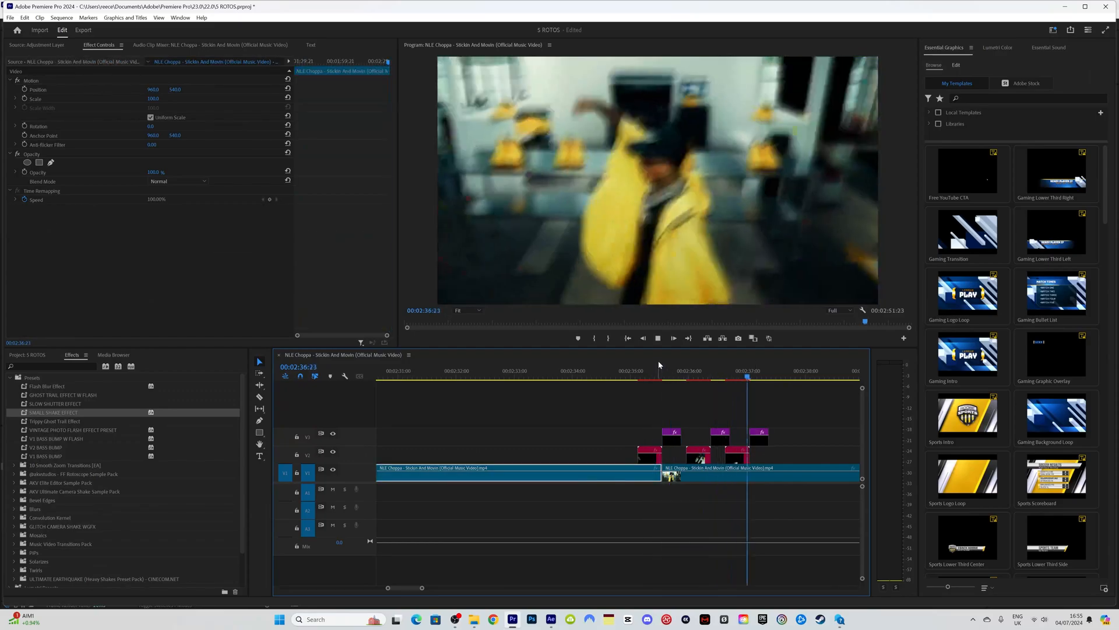
pyautogui.click(639, 373)
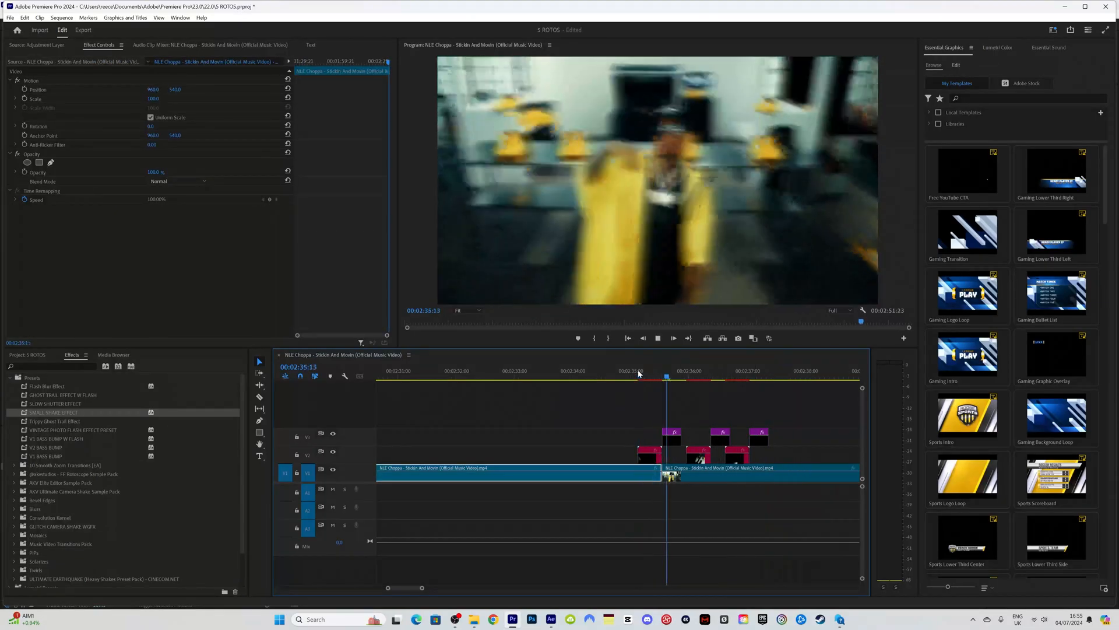
pyautogui.press('space')
# Step: Copy the first adjustment layer up to V4 and remove its shake effect
pyautogui.press('=')
pyautogui.press('=')
pyautogui.keyDown('alt'); pyautogui.moveTo(553, 440); pyautogui.dragTo(551, 422); pyautogui.keyUp('alt')
pyautogui.click(79, 211)
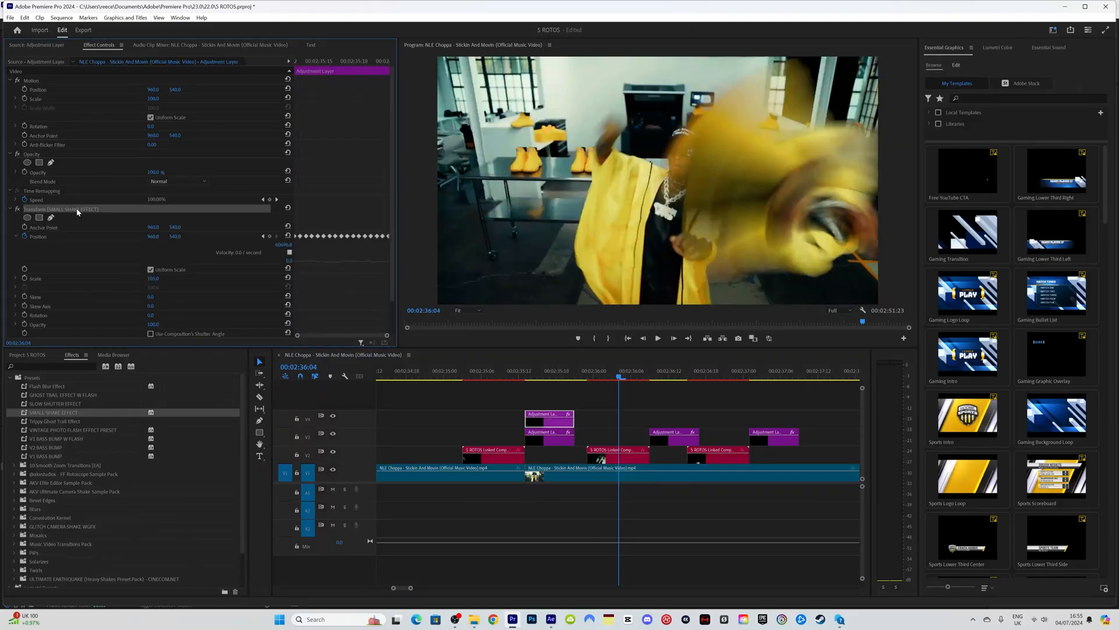
pyautogui.press('Delete')
pyautogui.moveTo(48, 385); pyautogui.dragTo(542, 419)
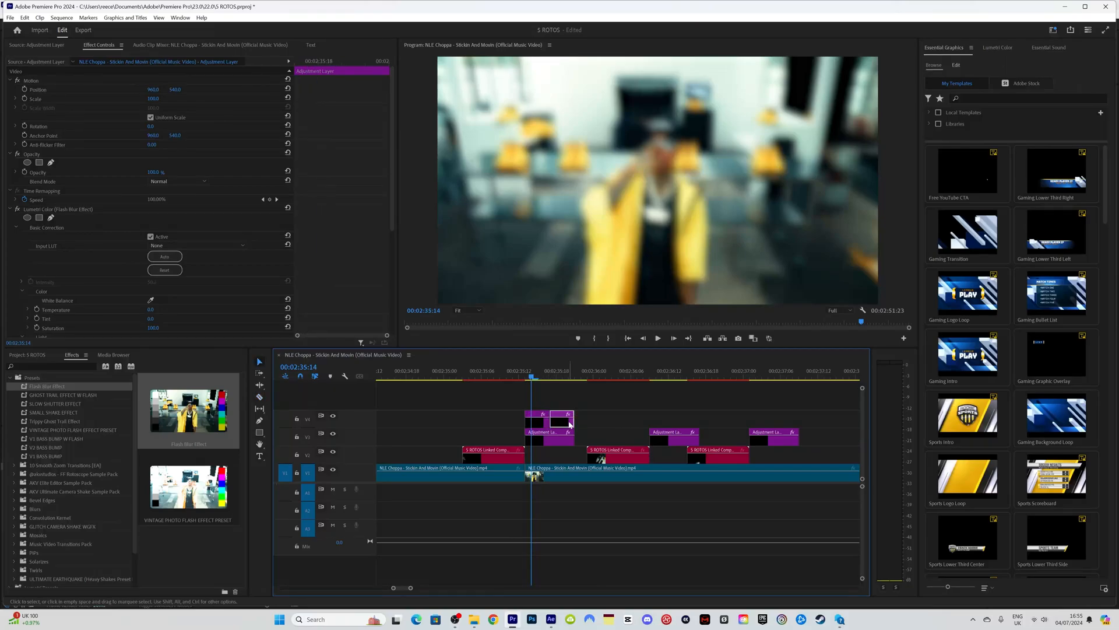
pyautogui.press('Delete')
# Step: Shorten the V4 adjustment layer and apply the Flash Blur Effect preset to it
pyautogui.click(494, 368)
pyautogui.press('space')
pyautogui.press('space')
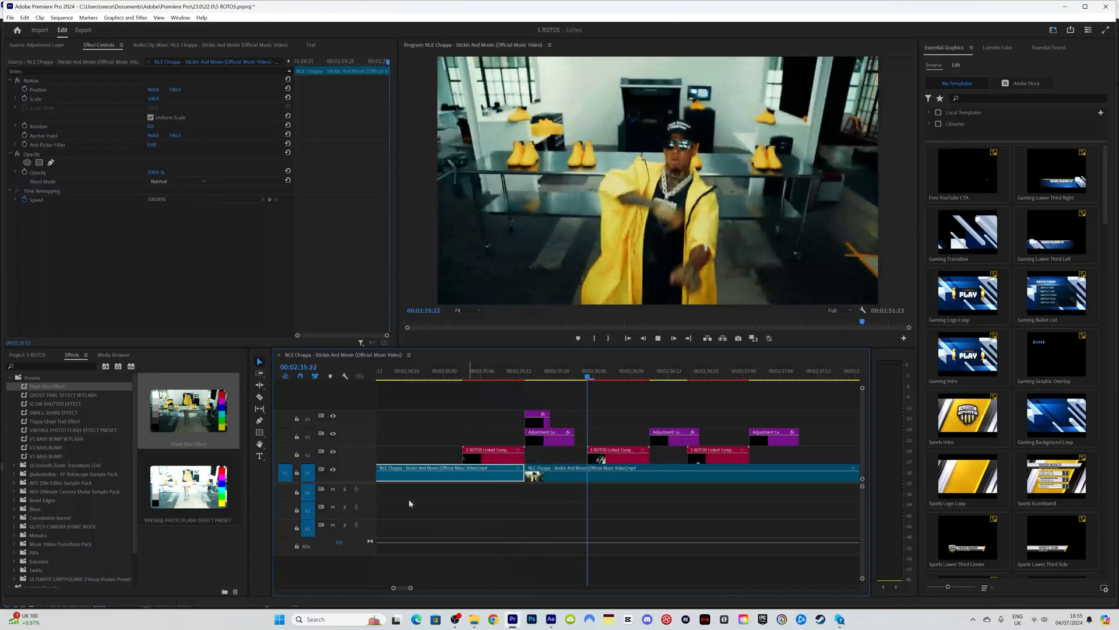
pyautogui.moveTo(410, 588); pyautogui.dragTo(395, 587)
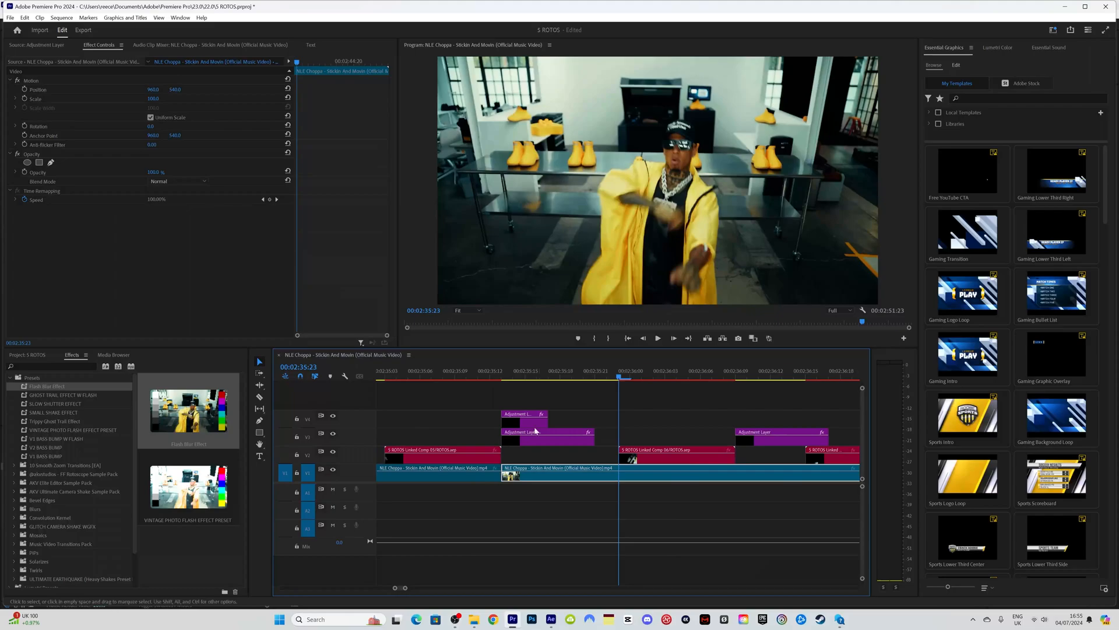
pyautogui.moveTo(543, 421); pyautogui.dragTo(530, 421)
pyautogui.press('Left')
pyautogui.moveTo(49, 390); pyautogui.dragTo(461, 474)
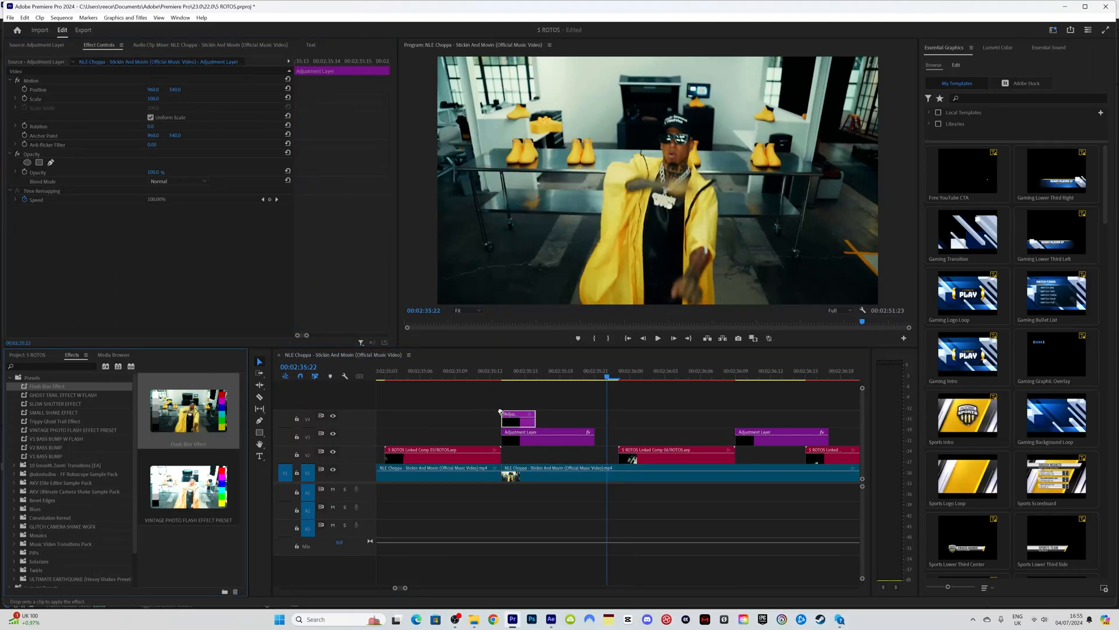
pyautogui.press('space')
# Step: Alt-drag copies of the flash-blur layer over the second and third shake layers
pyautogui.click(467, 371)
pyautogui.press('space')
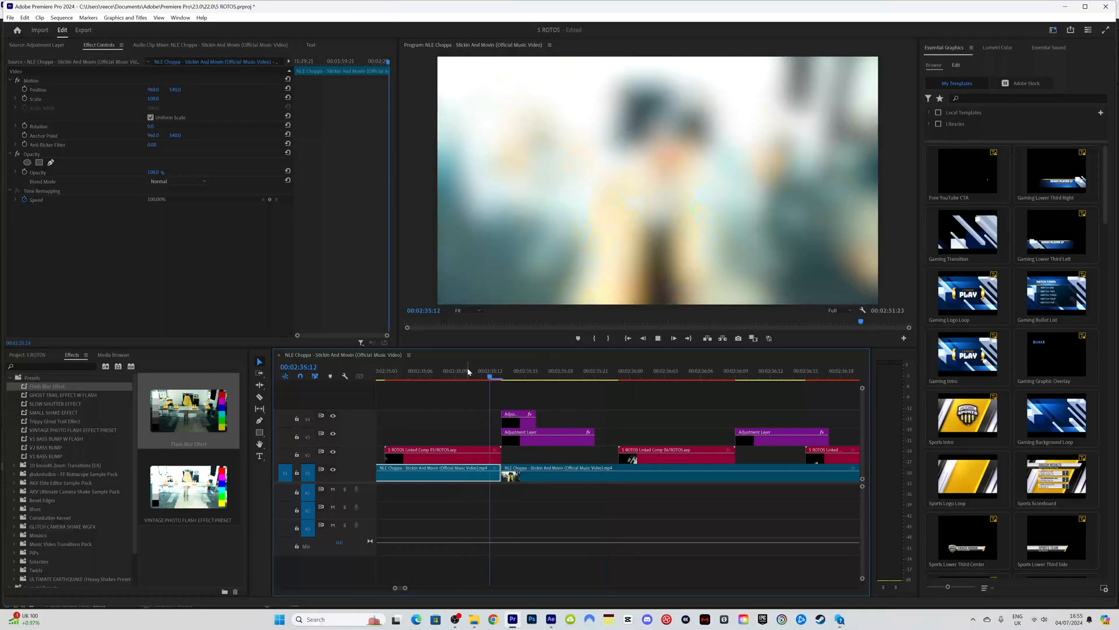
pyautogui.press('space')
pyautogui.moveTo(519, 428); pyautogui.dragTo(747, 426)
pyautogui.moveTo(405, 589); pyautogui.dragTo(416, 589)
pyautogui.moveTo(660, 423); pyautogui.dragTo(720, 424)
# Step: Mark In at 02:34:23 and Out after the effects, render the range, and play it
pyautogui.click(531, 376)
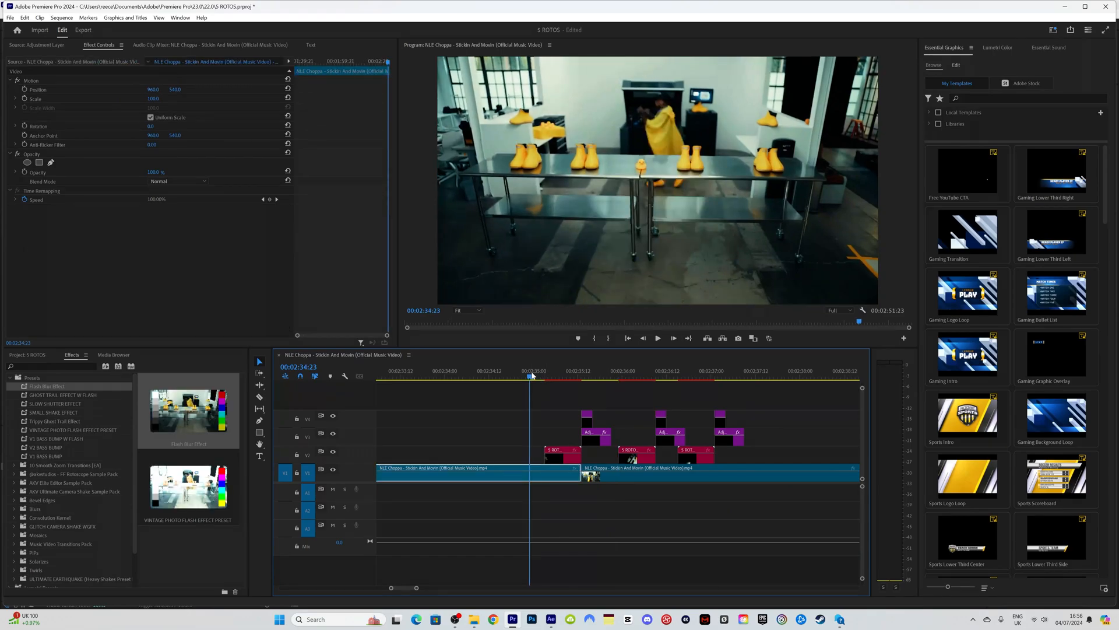
pyautogui.press('i')
pyautogui.click(750, 376)
pyautogui.press('o')
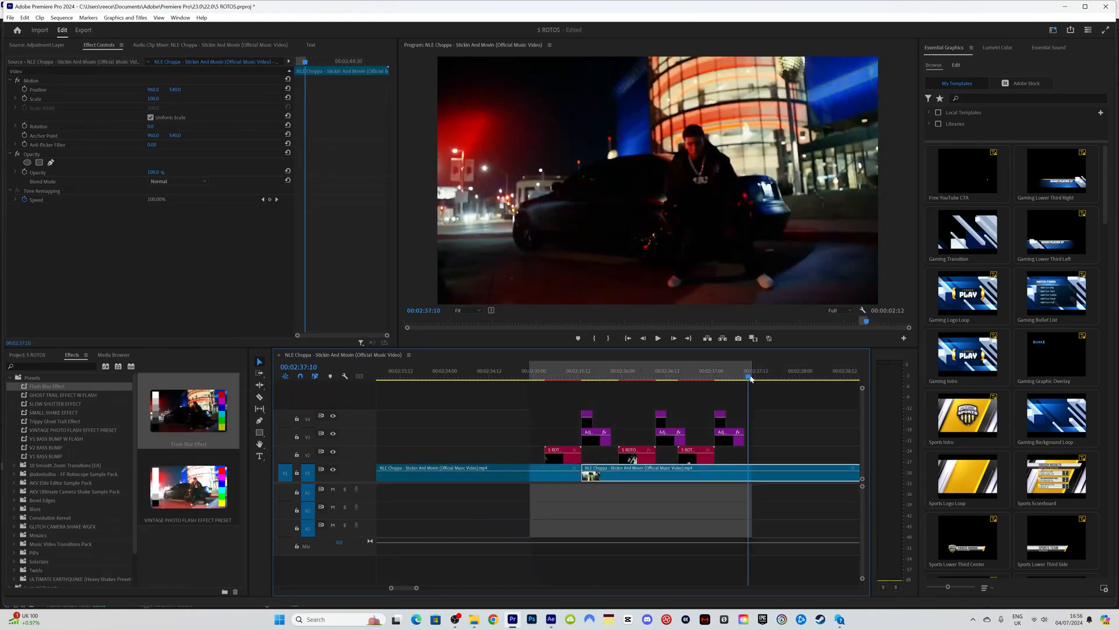
pyautogui.press('Return')
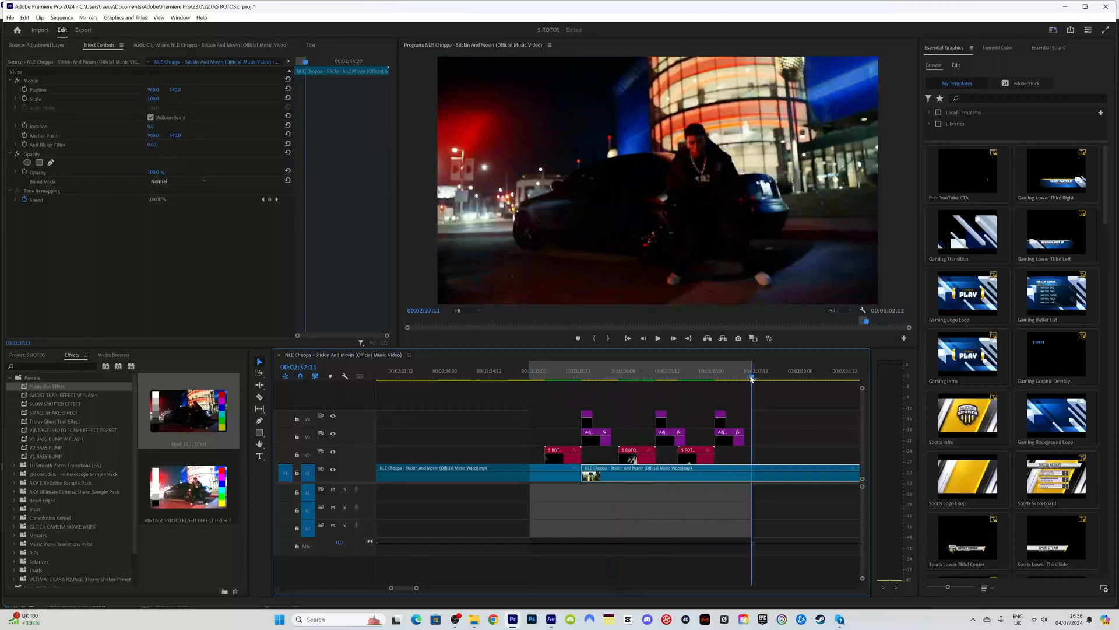
pyautogui.press('space')
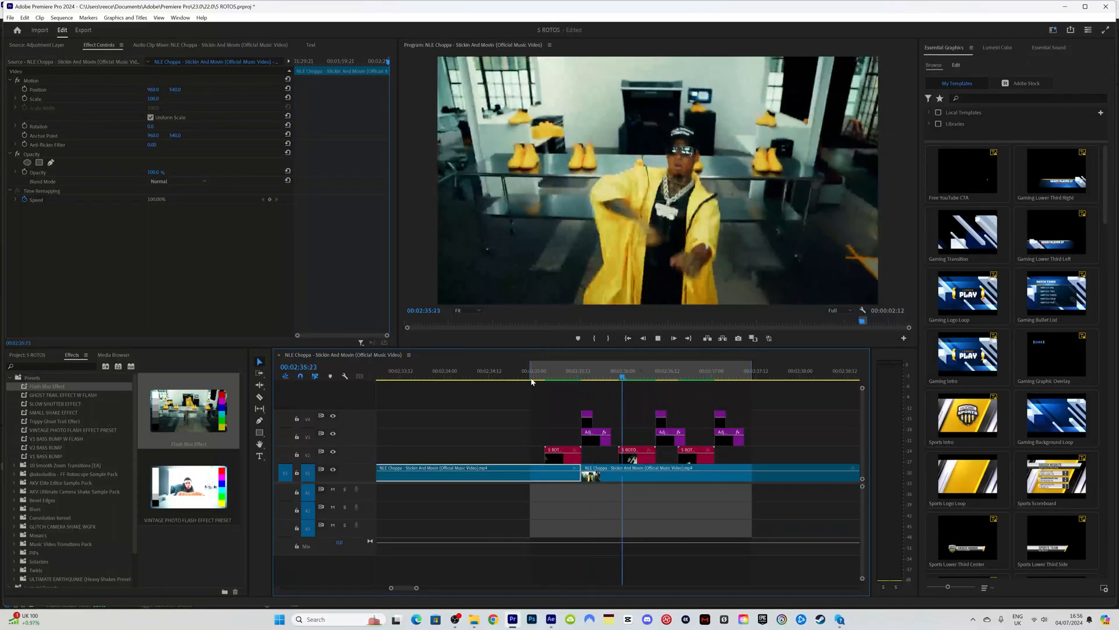